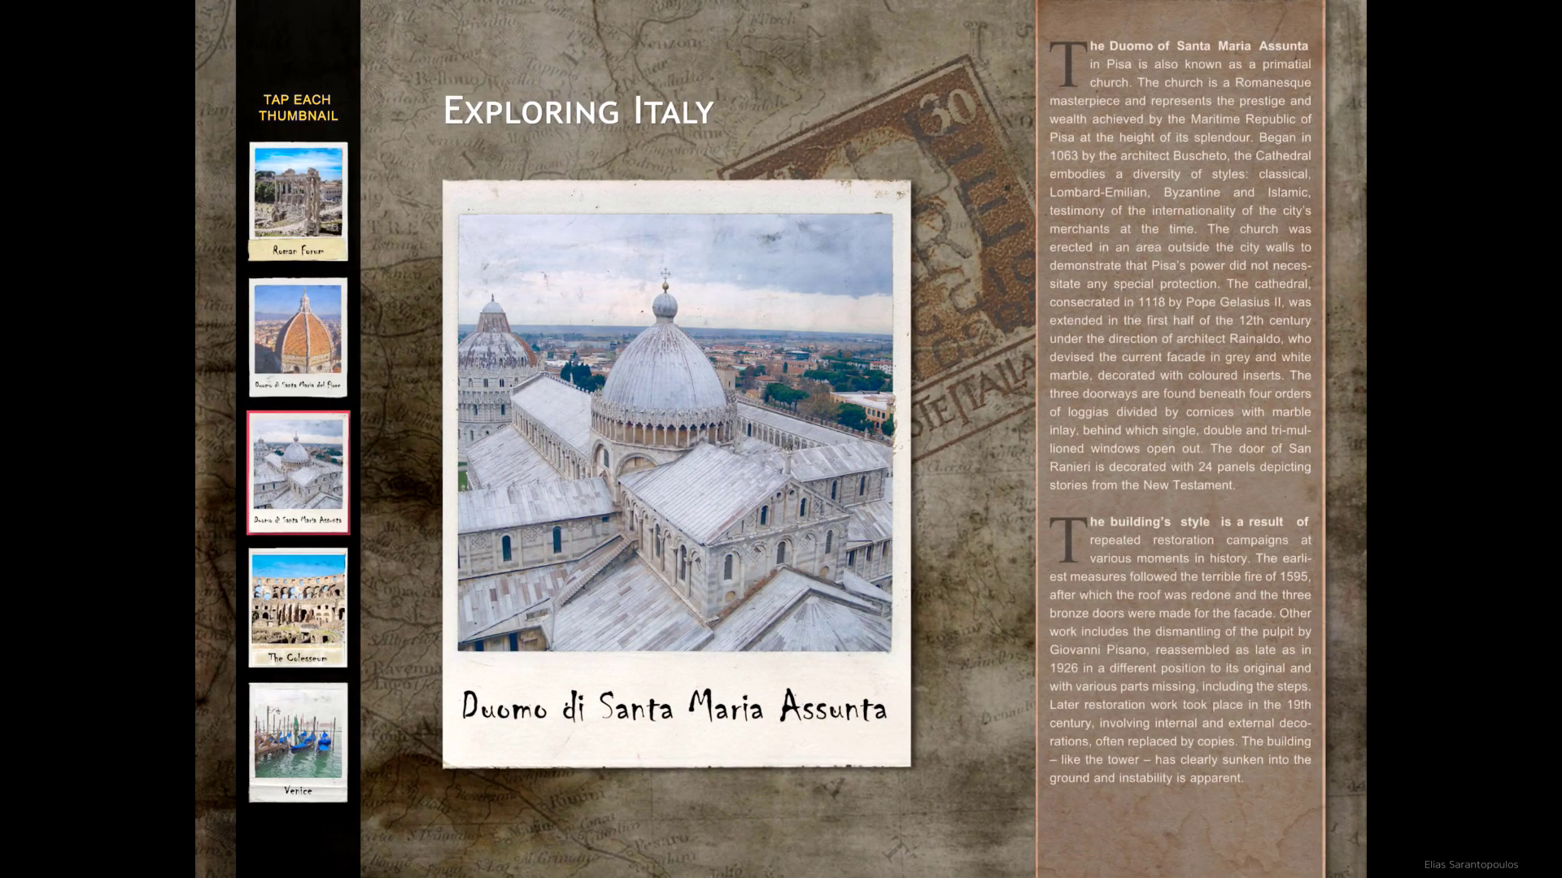
Preview the Colosseum state of the finished gallery EPUB before opening the starter file
{"action": "left_click", "coordinate": [298, 608]}
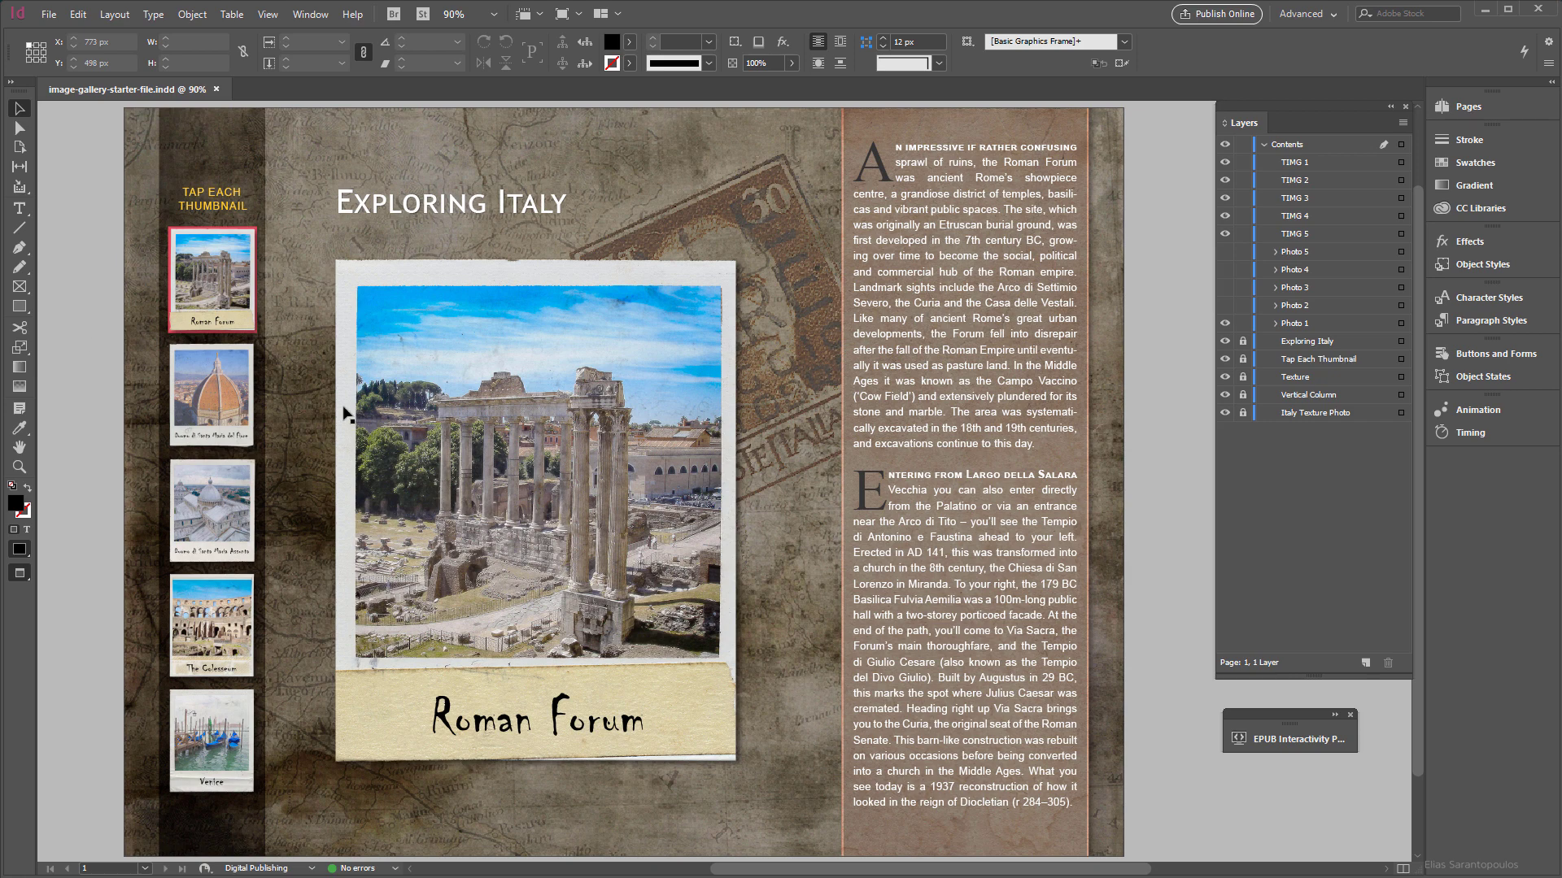
Select the Roman Forum thumbnail (TIMG 1) and float the Buttons and Forms panel
{"action": "left_click", "coordinate": [1387, 166]}
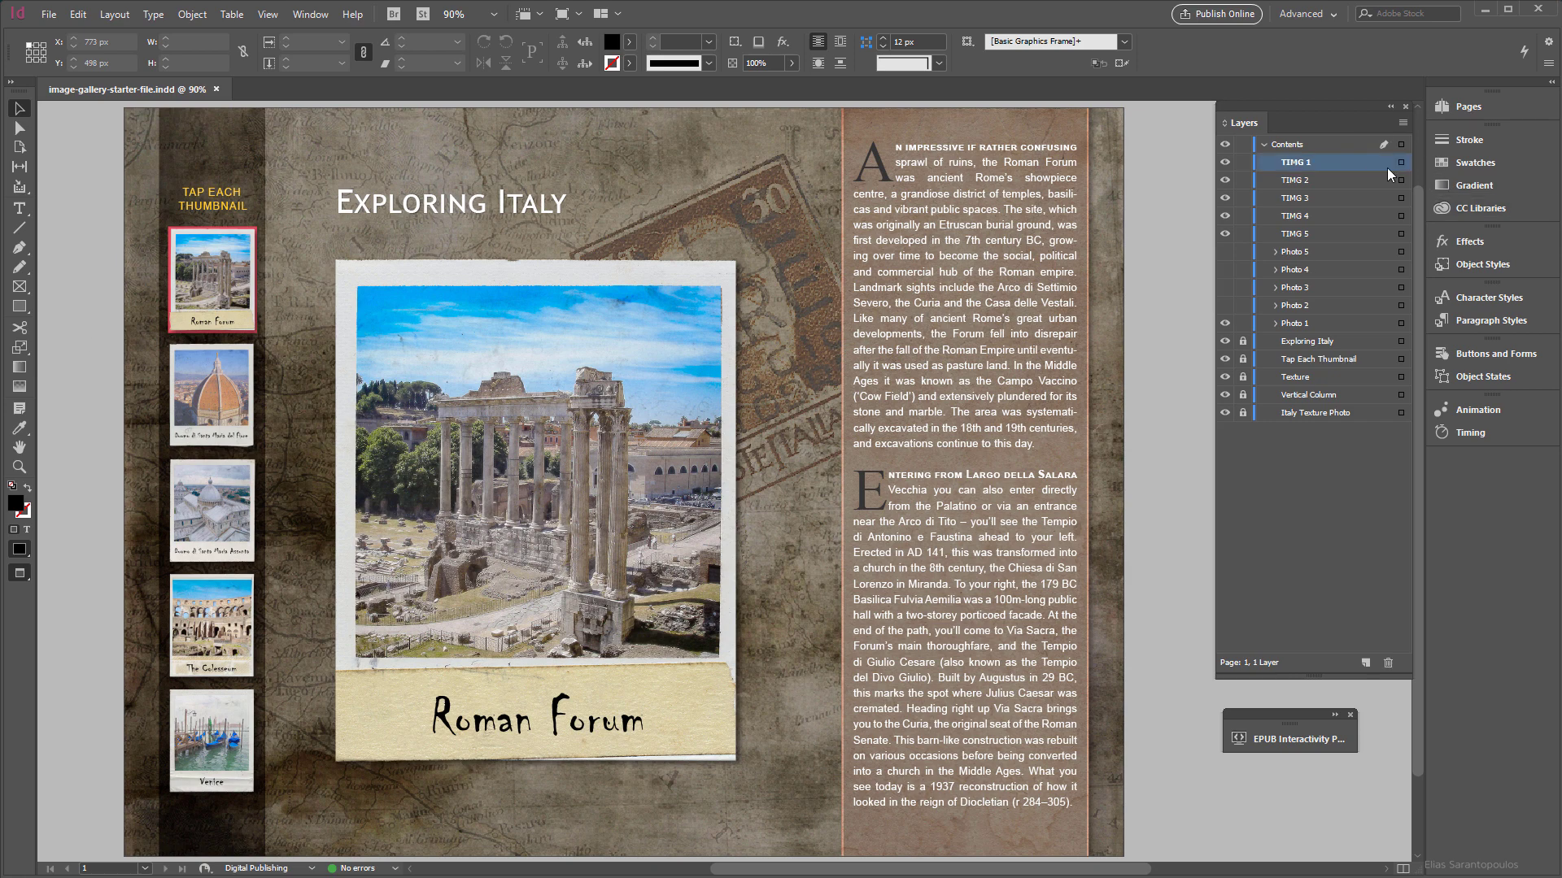
{"action": "left_click", "coordinate": [1400, 163]}
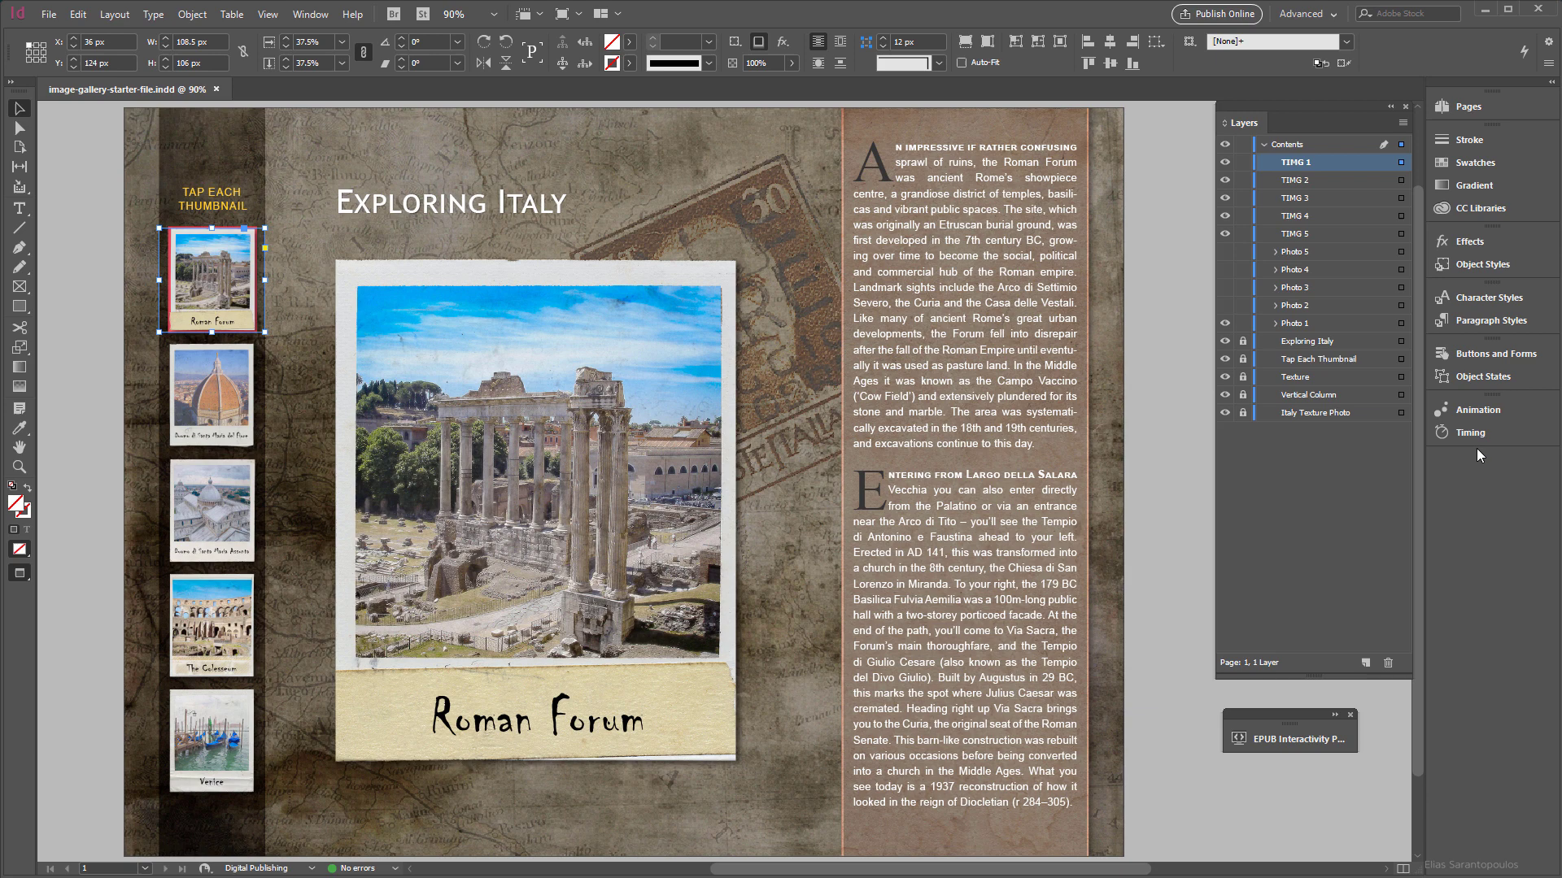
{"action": "left_click", "coordinate": [1459, 360]}
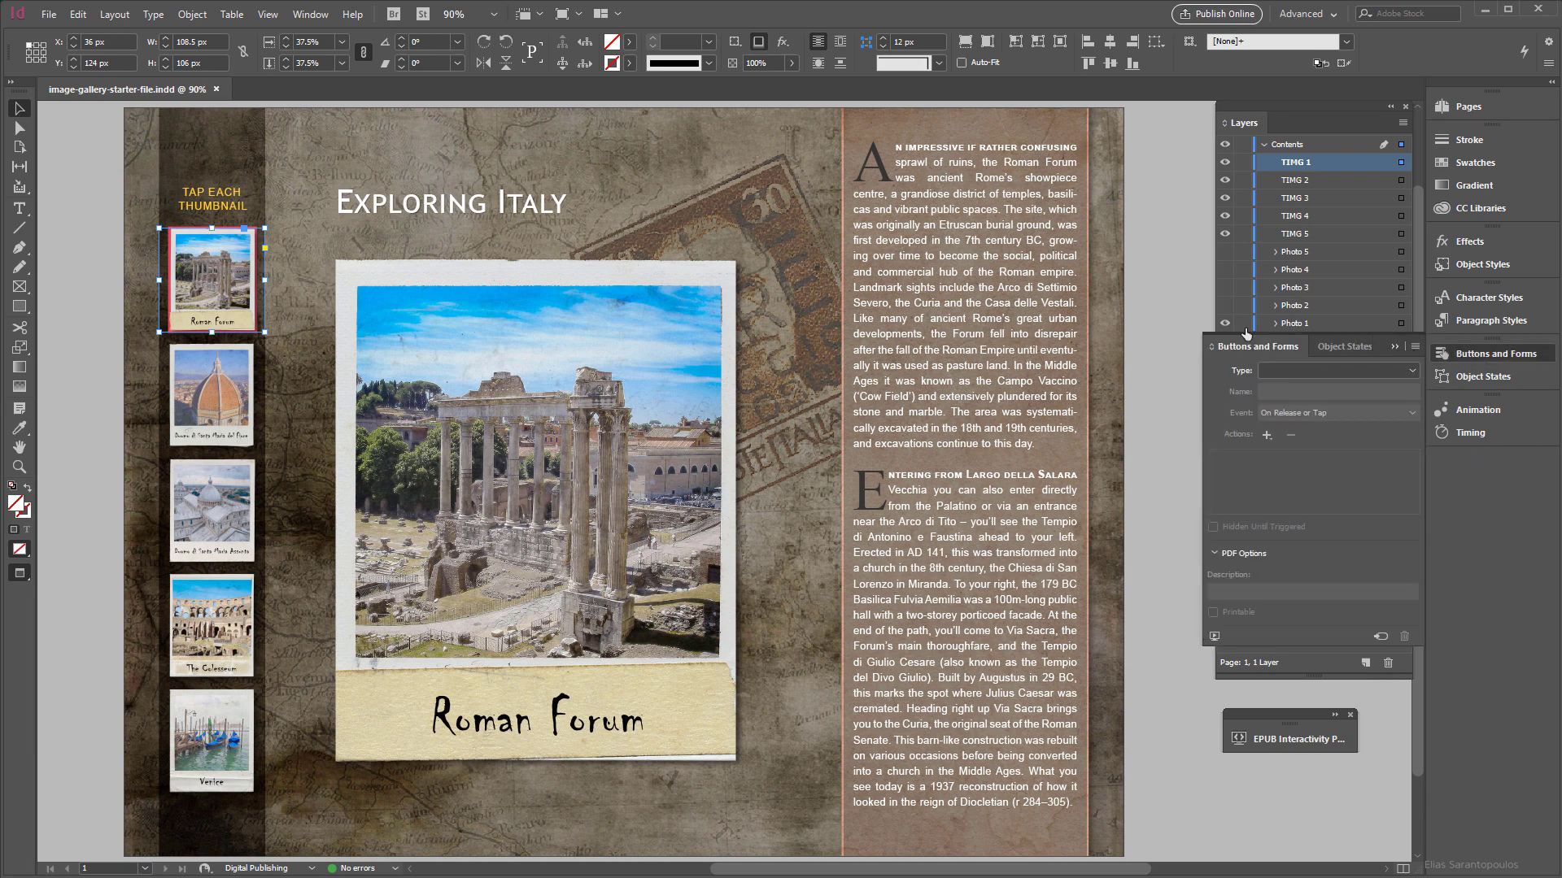
{"action": "left_click_drag", "start_coordinate": [1274, 348], "coordinate": [806, 197]}
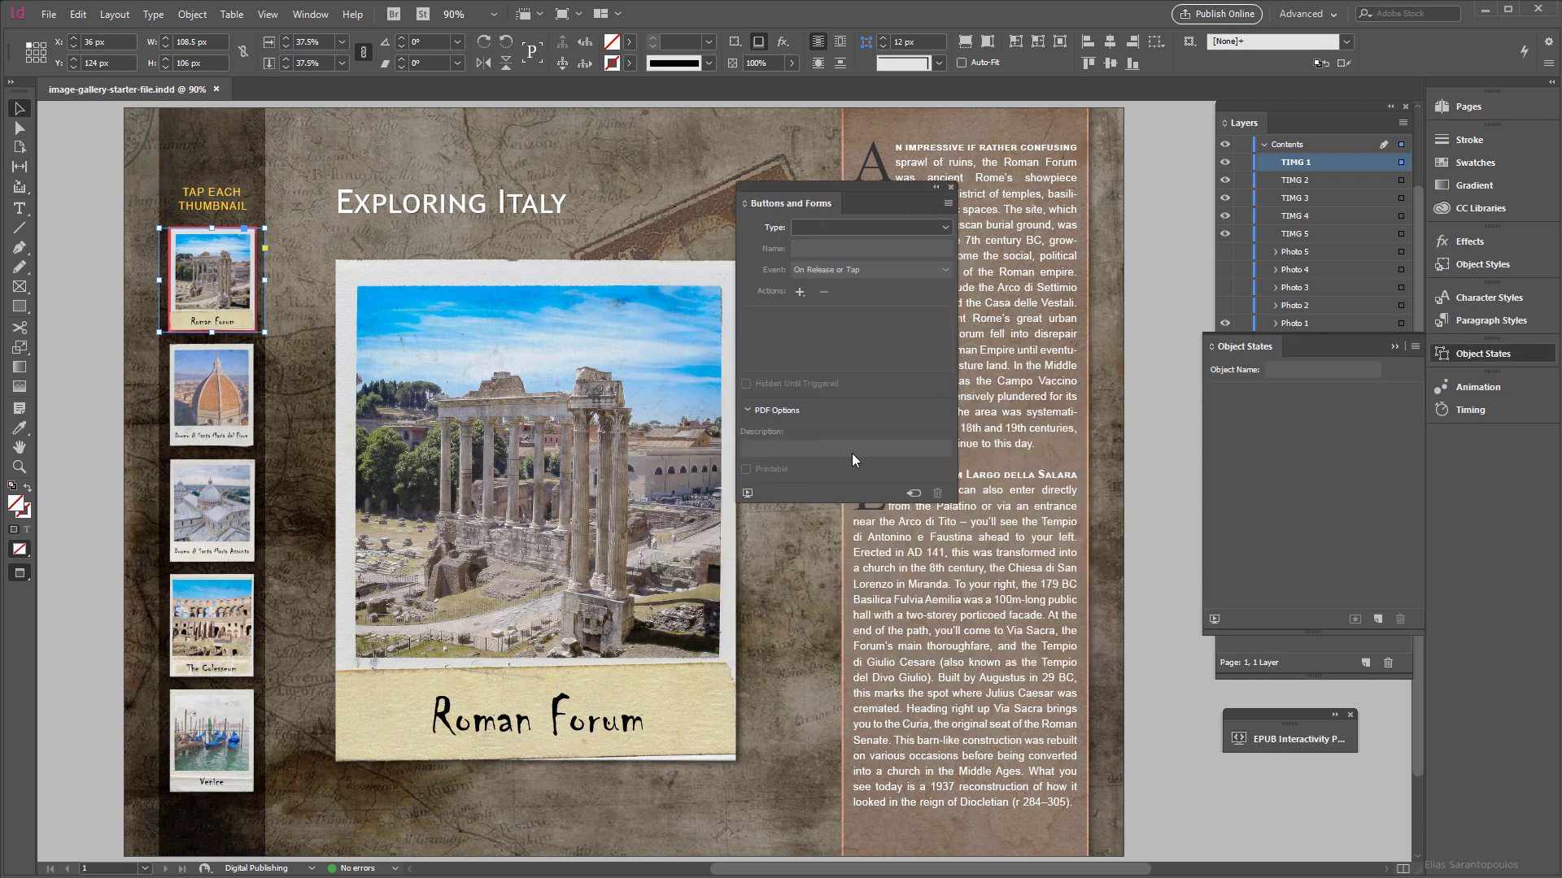
Convert the Roman Forum thumbnail to a button named TIMG 1, then select the Duomo thumbnail
{"action": "left_click", "coordinate": [914, 494]}
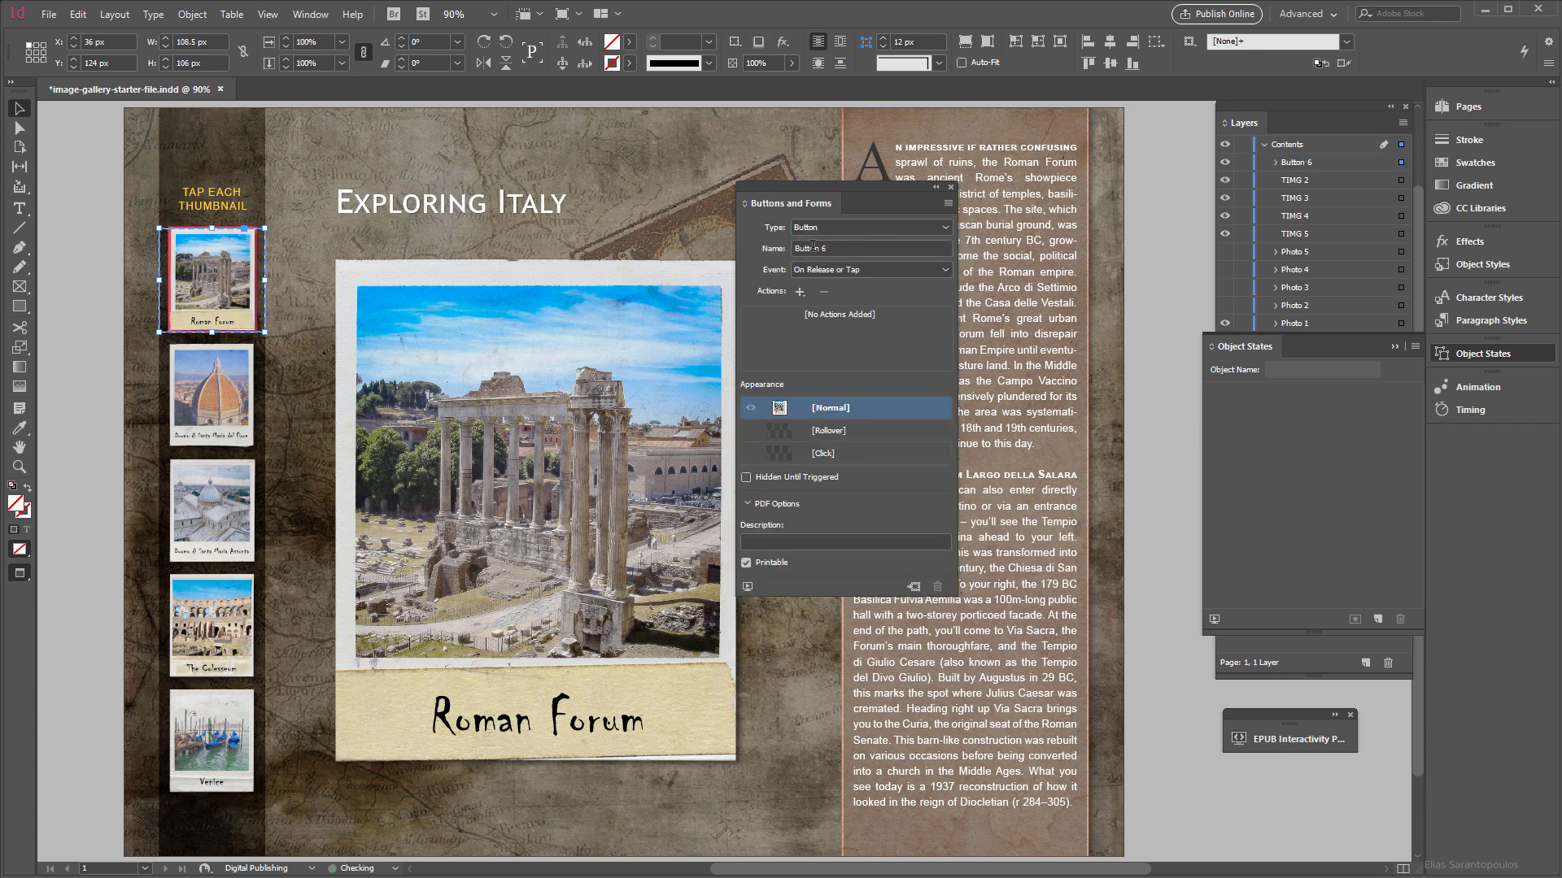
{"action": "left_click", "coordinate": [869, 247]}
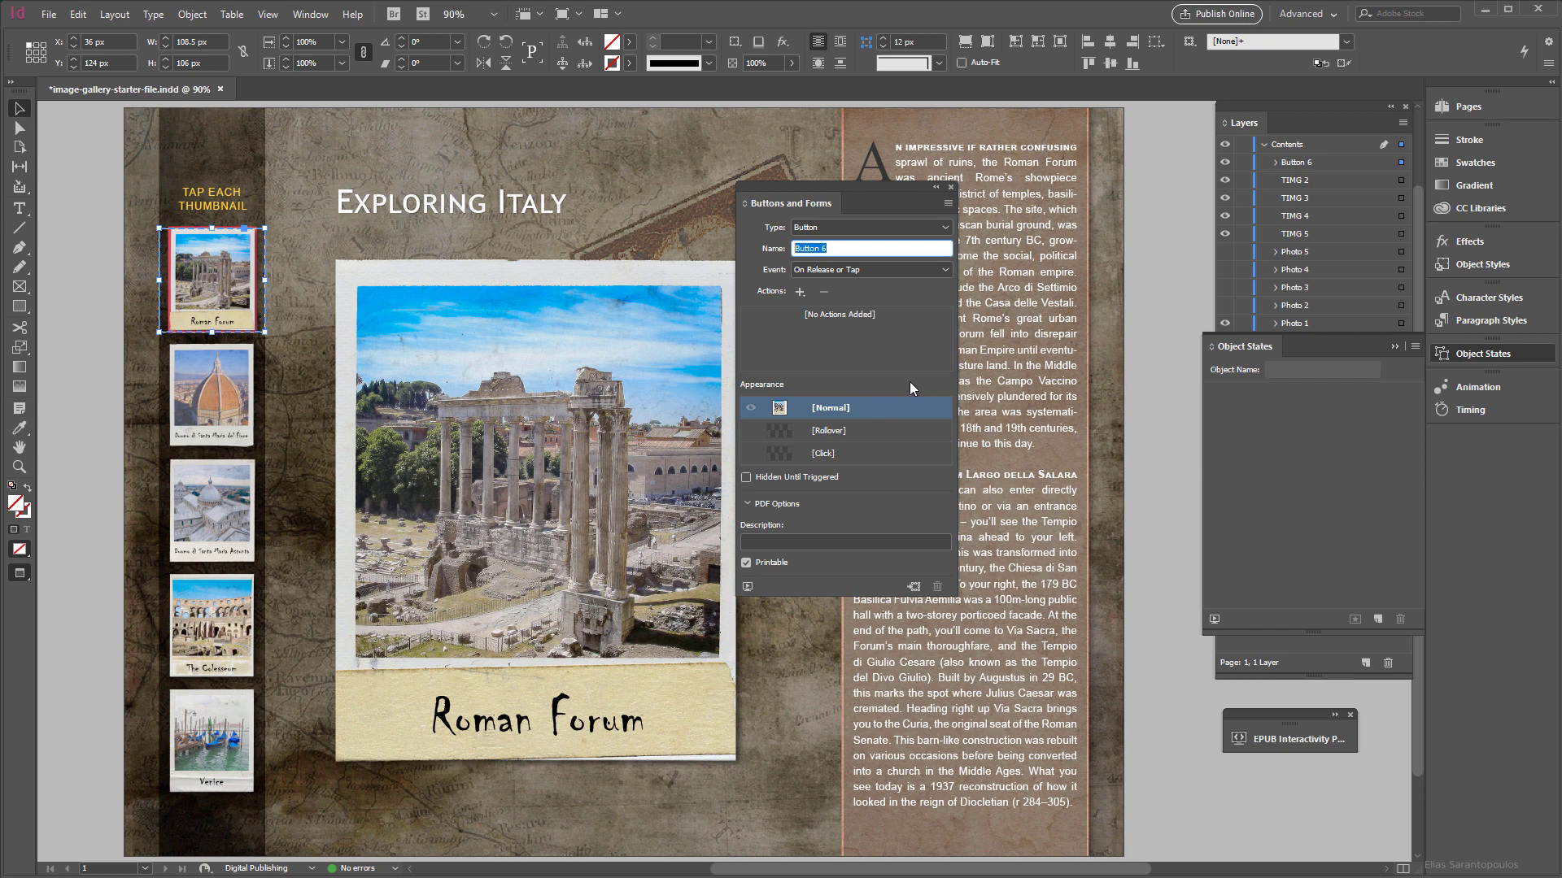
{"action": "type", "text": "TIMG 1"}
{"action": "key", "text": "Tab"}
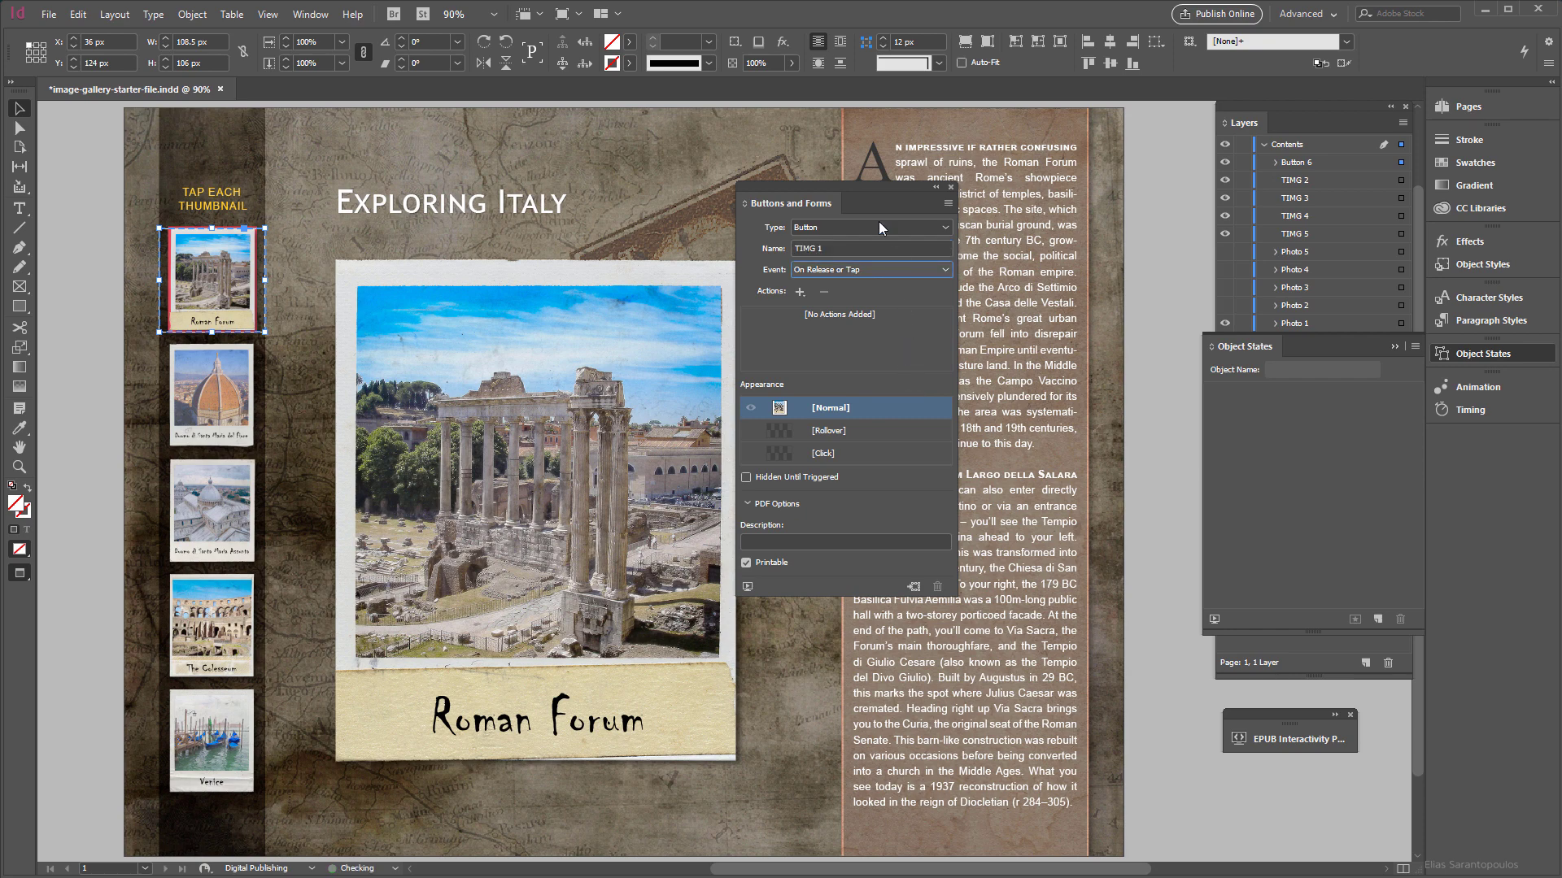
{"action": "left_click_drag", "start_coordinate": [877, 187], "coordinate": [912, 256]}
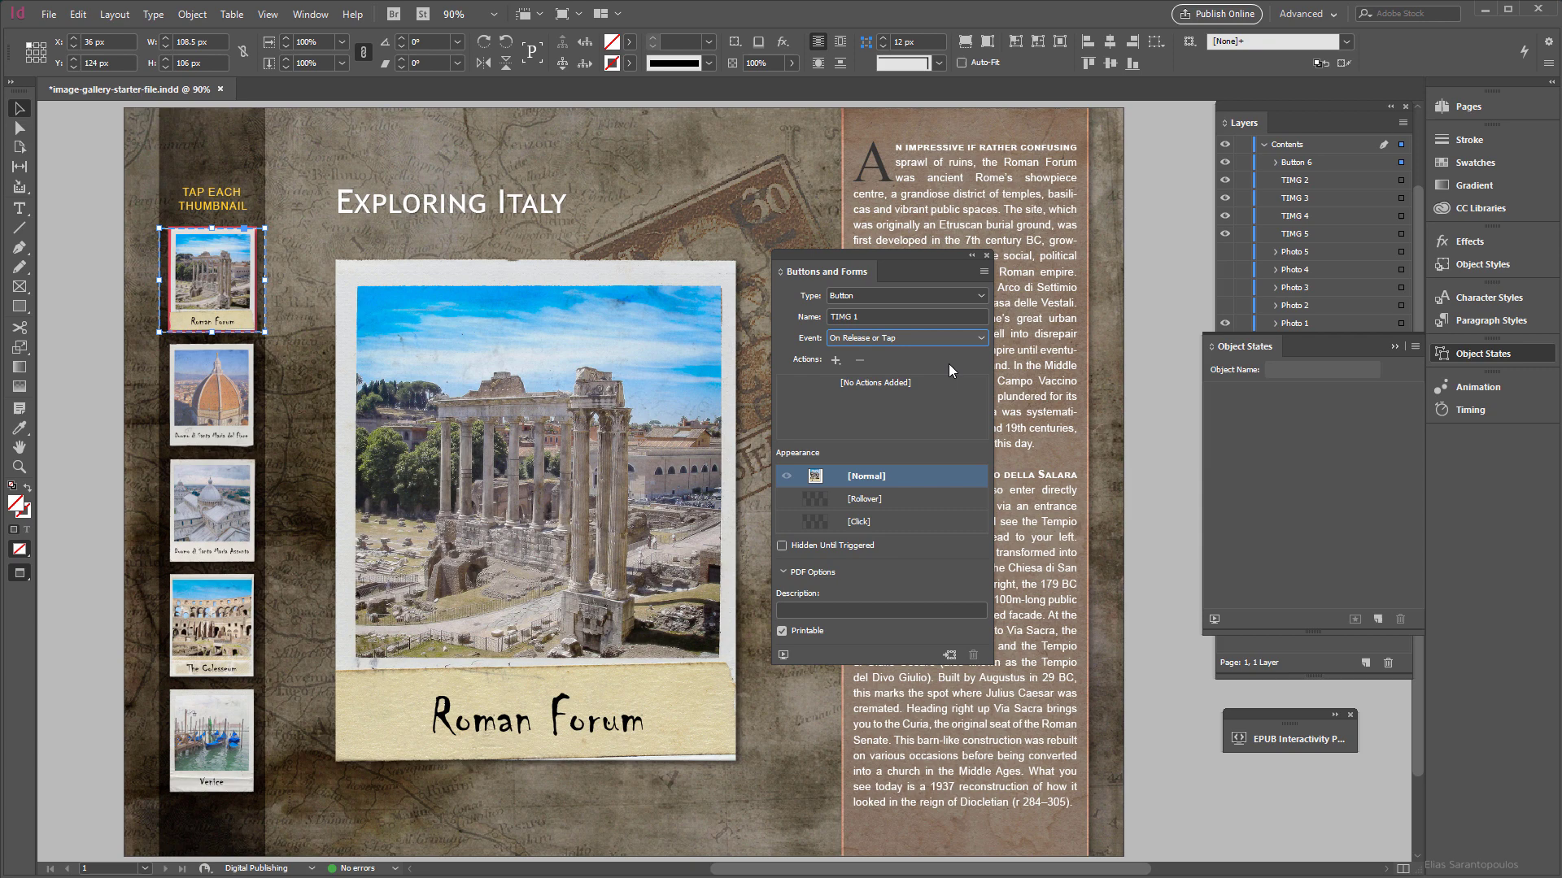
{"action": "left_click", "coordinate": [1316, 179]}
{"action": "left_click", "coordinate": [1400, 180]}
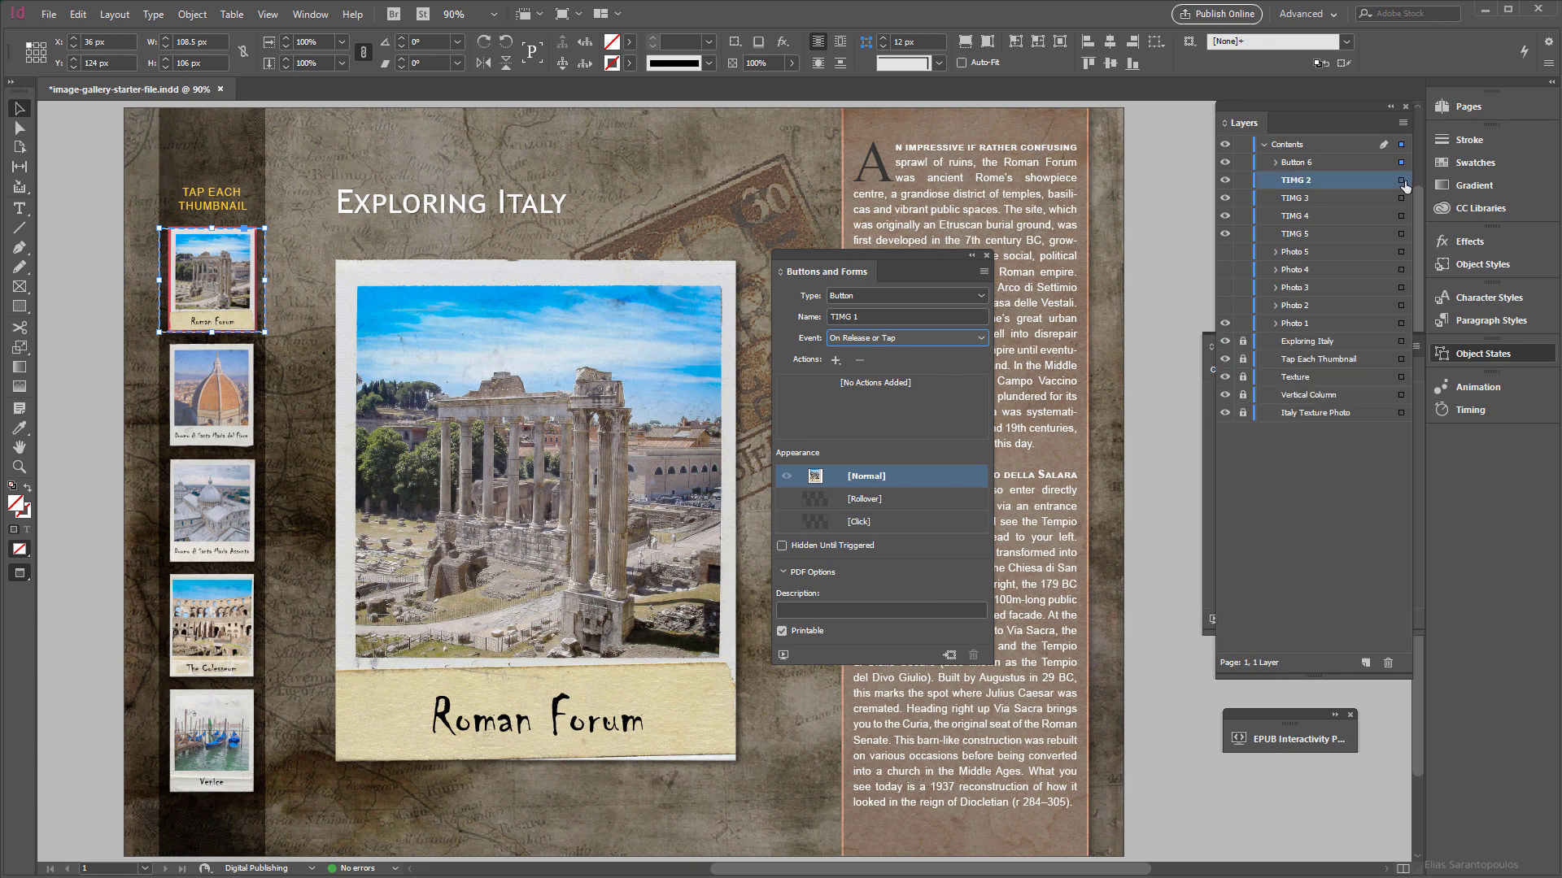
Make the Duomo and third thumbnails buttons named TIMG 2 and TIMG 3
{"action": "left_click", "coordinate": [902, 295]}
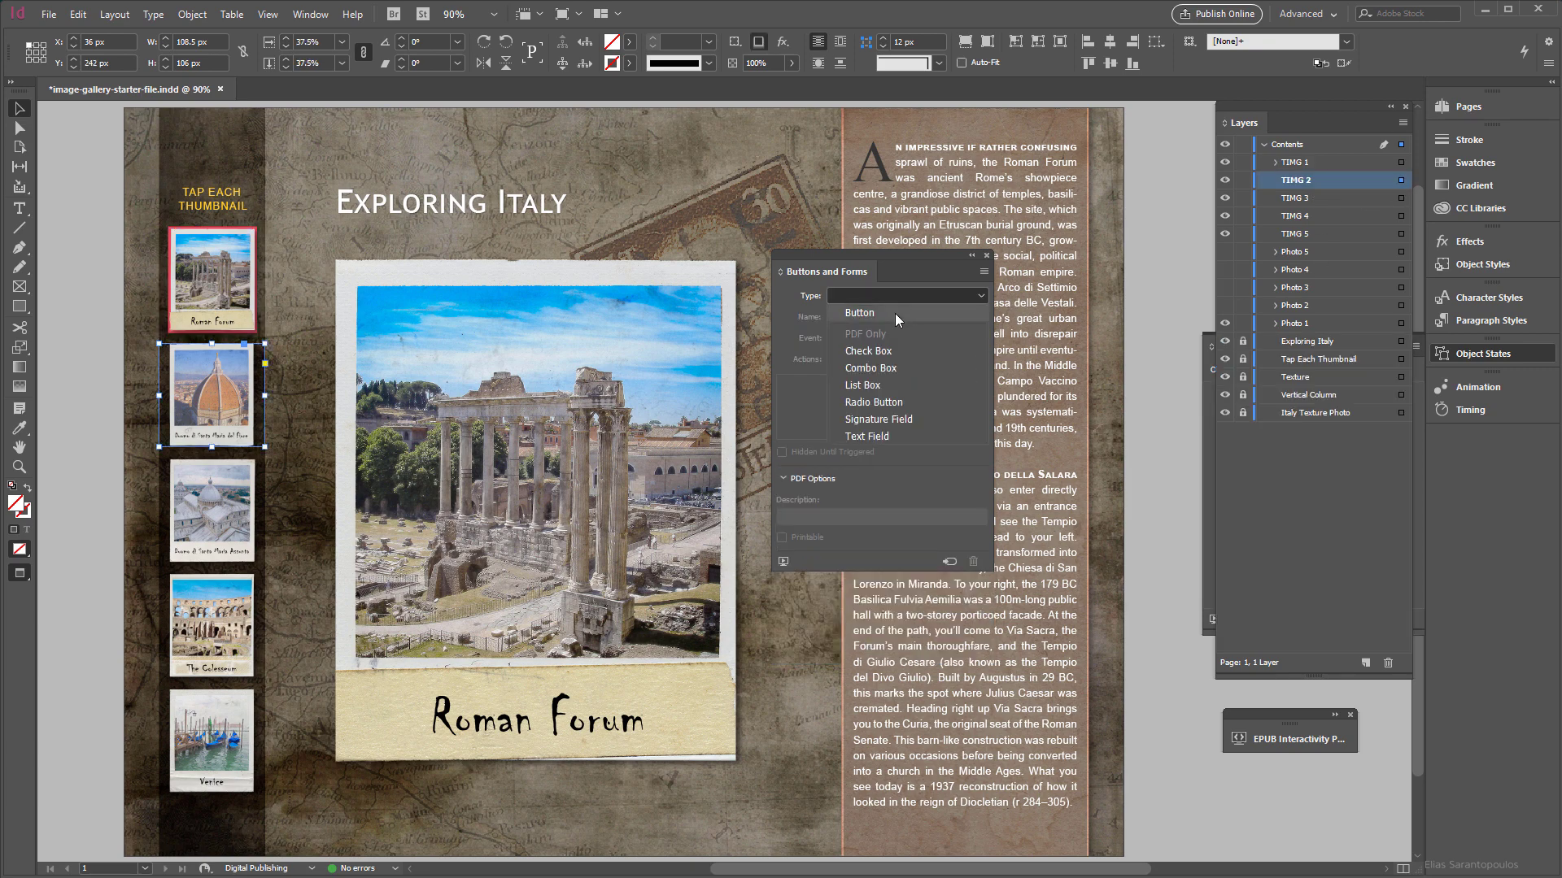
{"action": "left_click", "coordinate": [894, 312]}
{"action": "triple_click", "coordinate": [874, 321]}
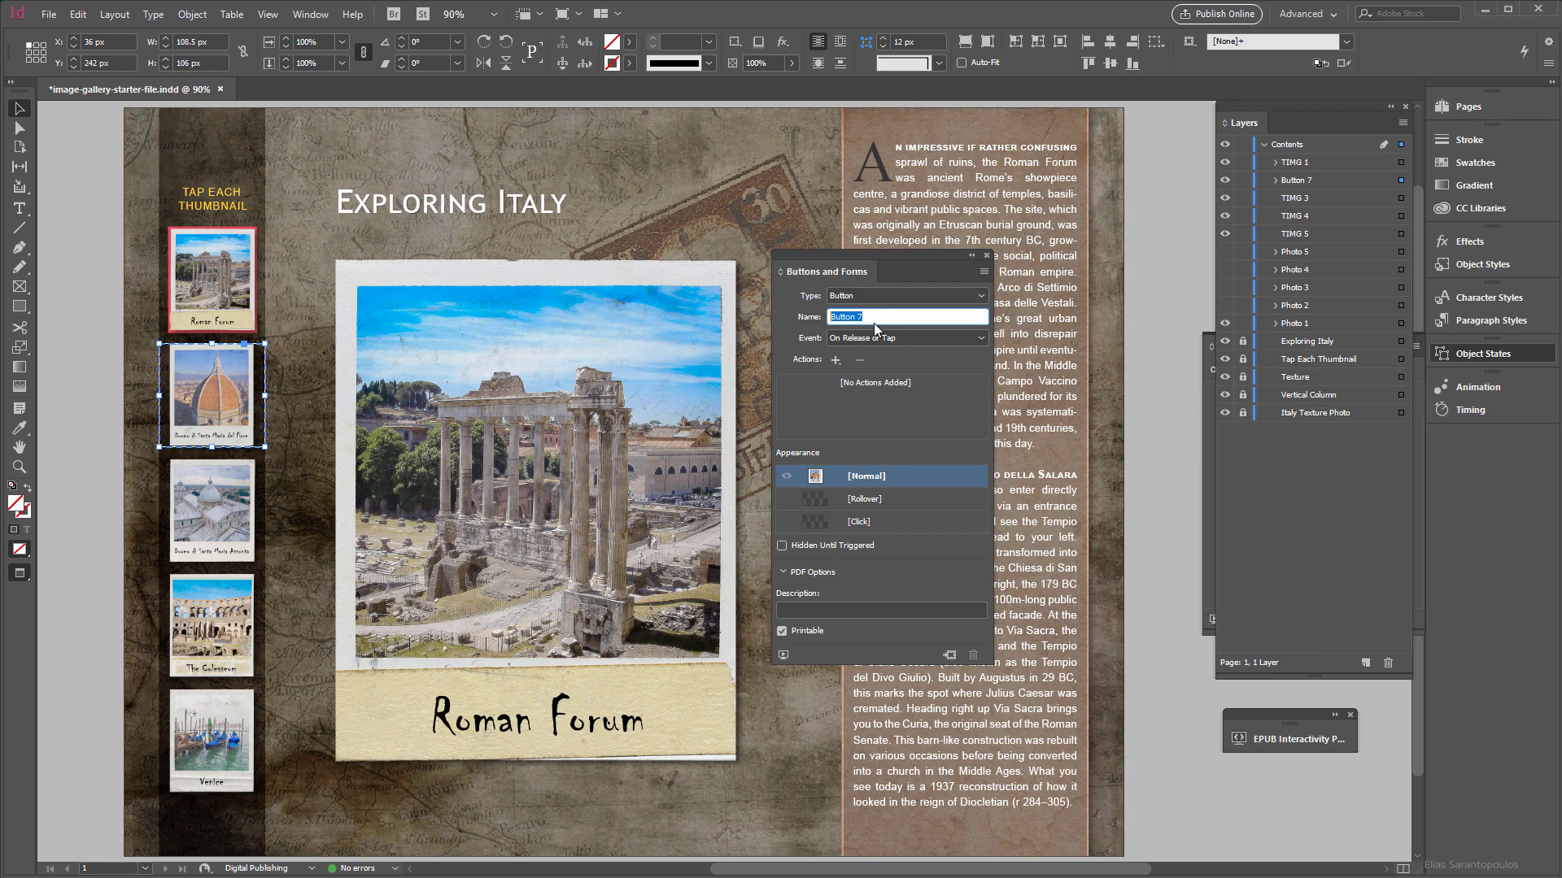
{"action": "type", "text": "TIMG 1"}
{"action": "key", "text": "BackSpace"}
{"action": "type", "text": "2"}
{"action": "key", "text": "Return"}
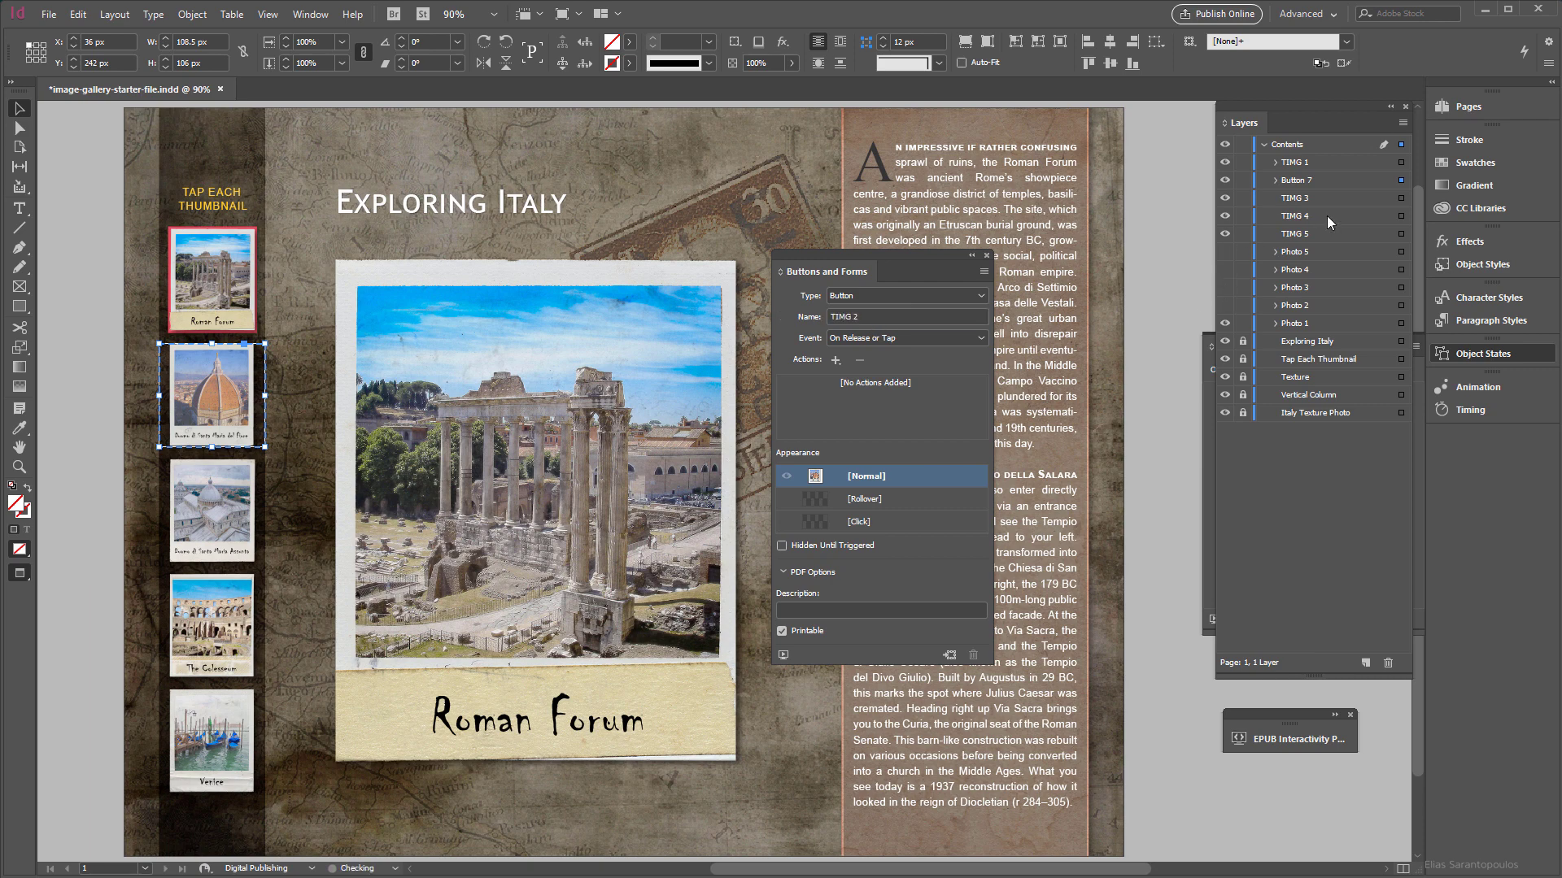
{"action": "left_click", "coordinate": [1400, 198]}
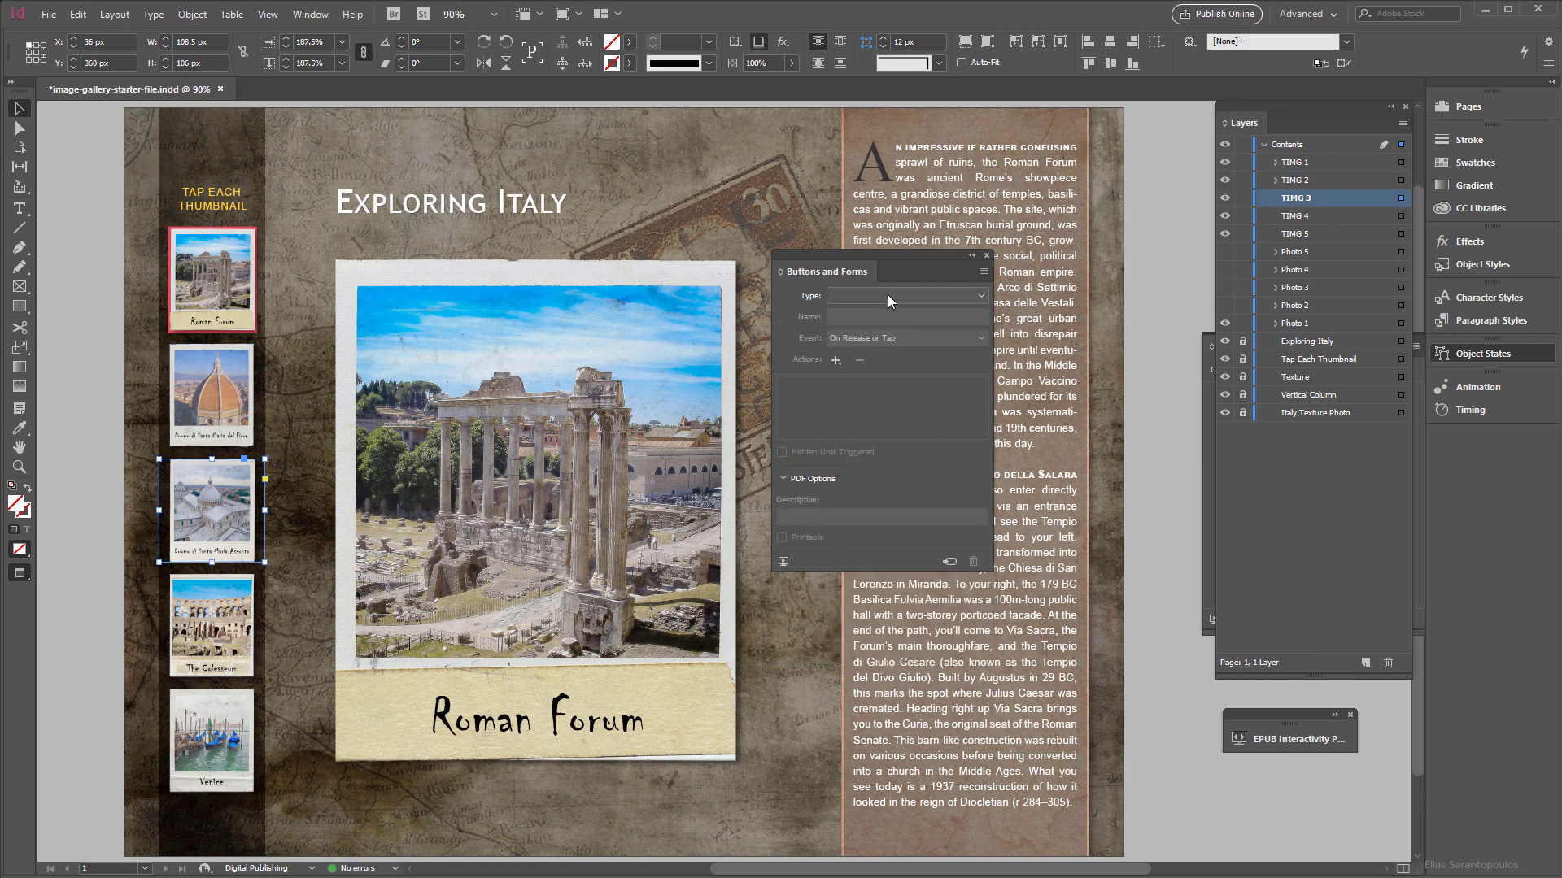
{"action": "left_click", "coordinate": [886, 294]}
{"action": "left_click", "coordinate": [886, 313]}
{"action": "triple_click", "coordinate": [878, 318]}
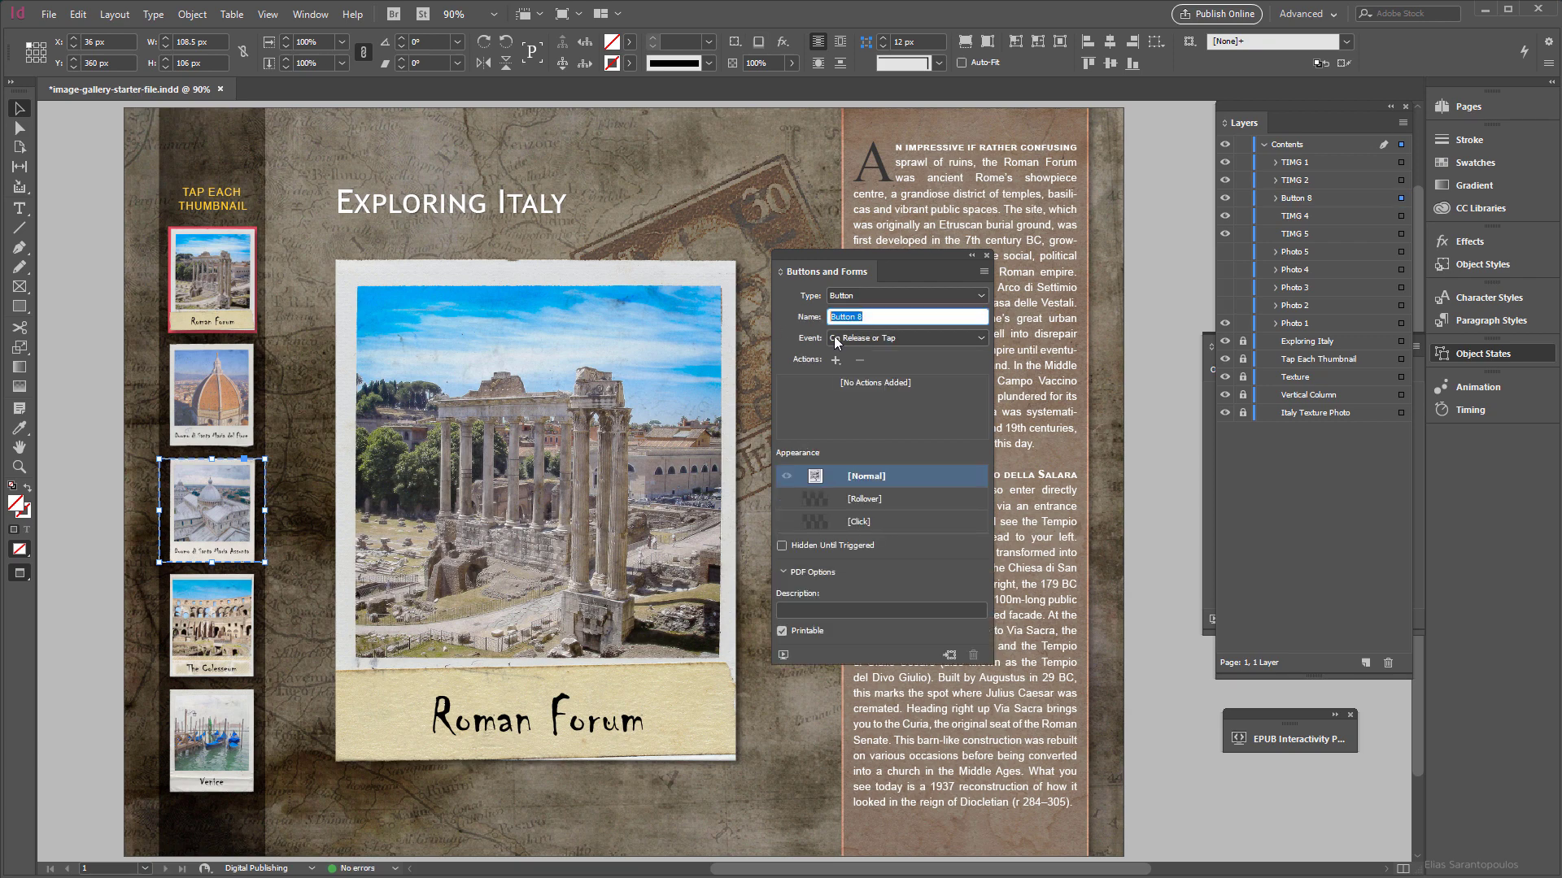
{"action": "type", "text": "TIMG 13"}
{"action": "key", "text": "Return"}
Make the Colosseum and Venice thumbnails buttons named TIMG 4 and TIMG 5
{"action": "left_click", "coordinate": [1366, 216]}
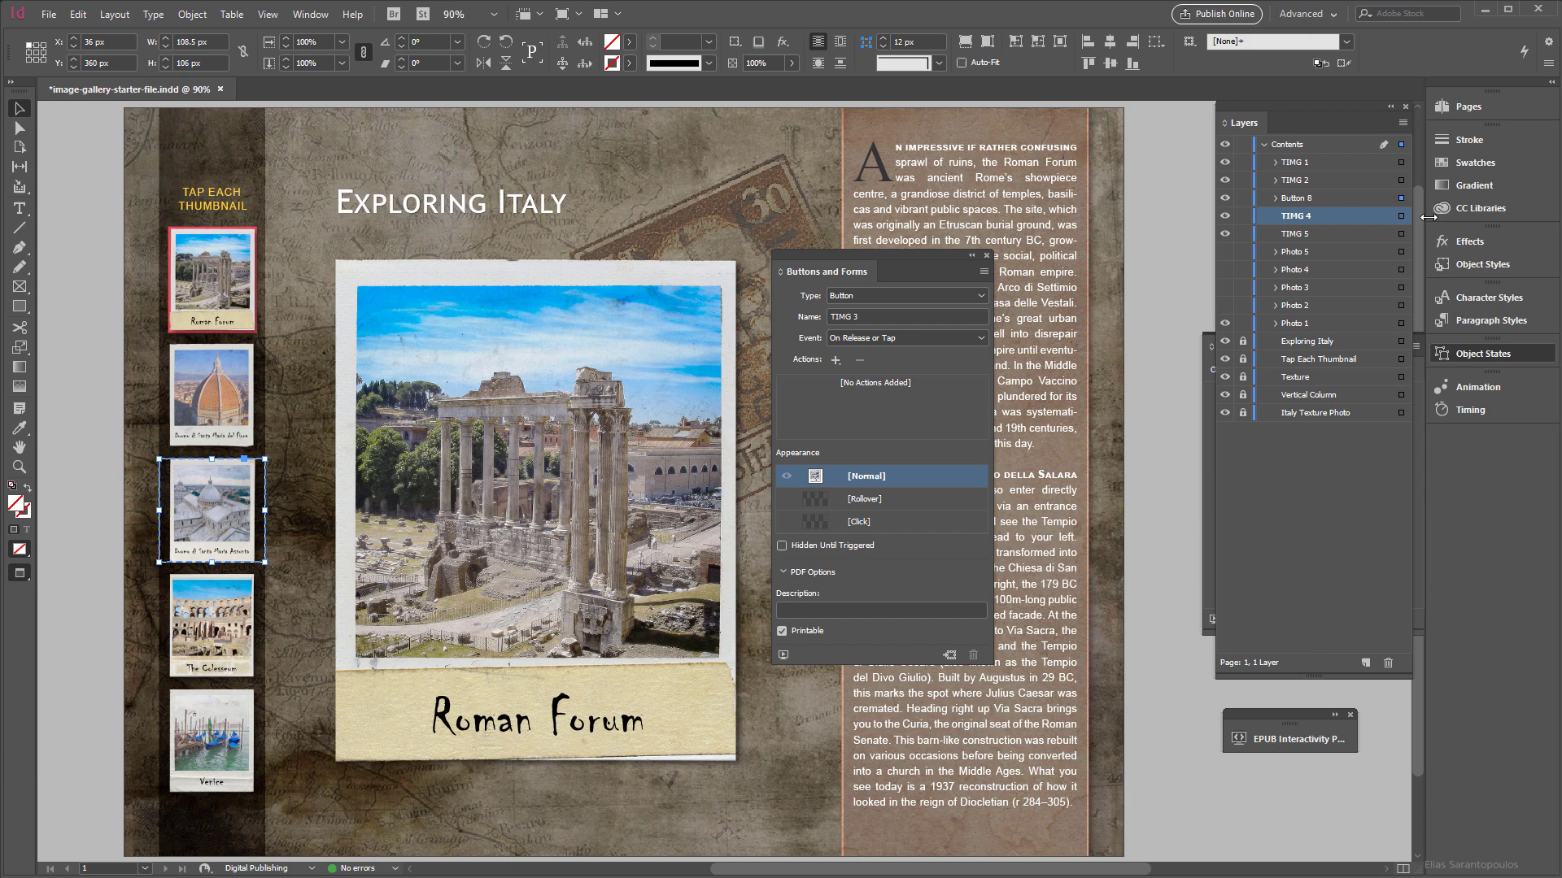
{"action": "left_click", "coordinate": [1403, 216]}
{"action": "left_click", "coordinate": [885, 294]}
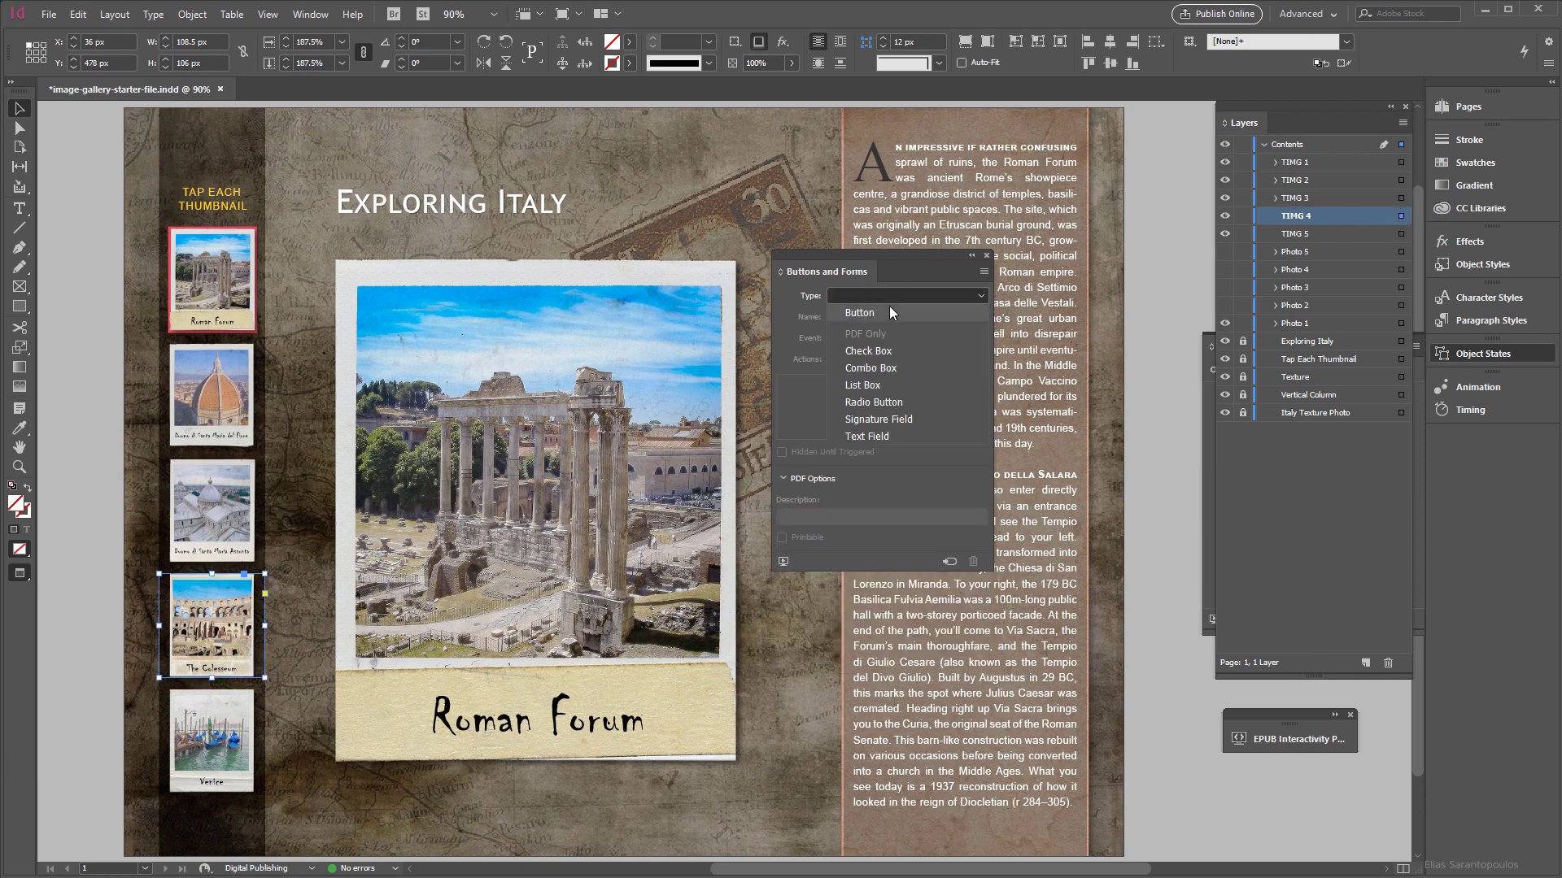
{"action": "left_click", "coordinate": [891, 320]}
{"action": "left_click", "coordinate": [890, 320]}
{"action": "type", "text": "TIMG "}
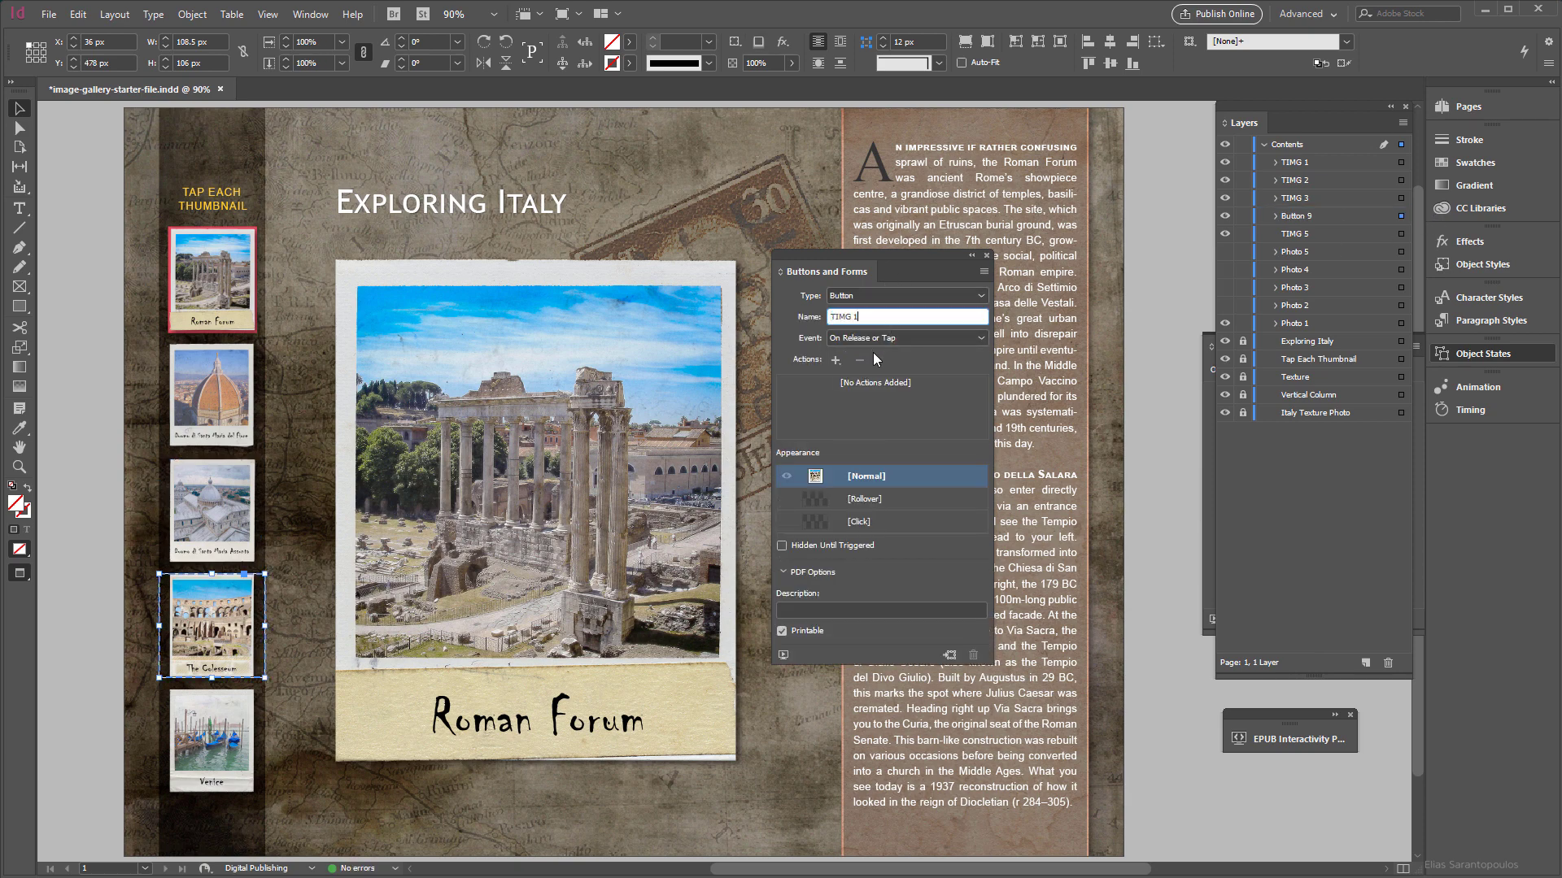
{"action": "type", "text": "4"}
{"action": "key", "text": "Return"}
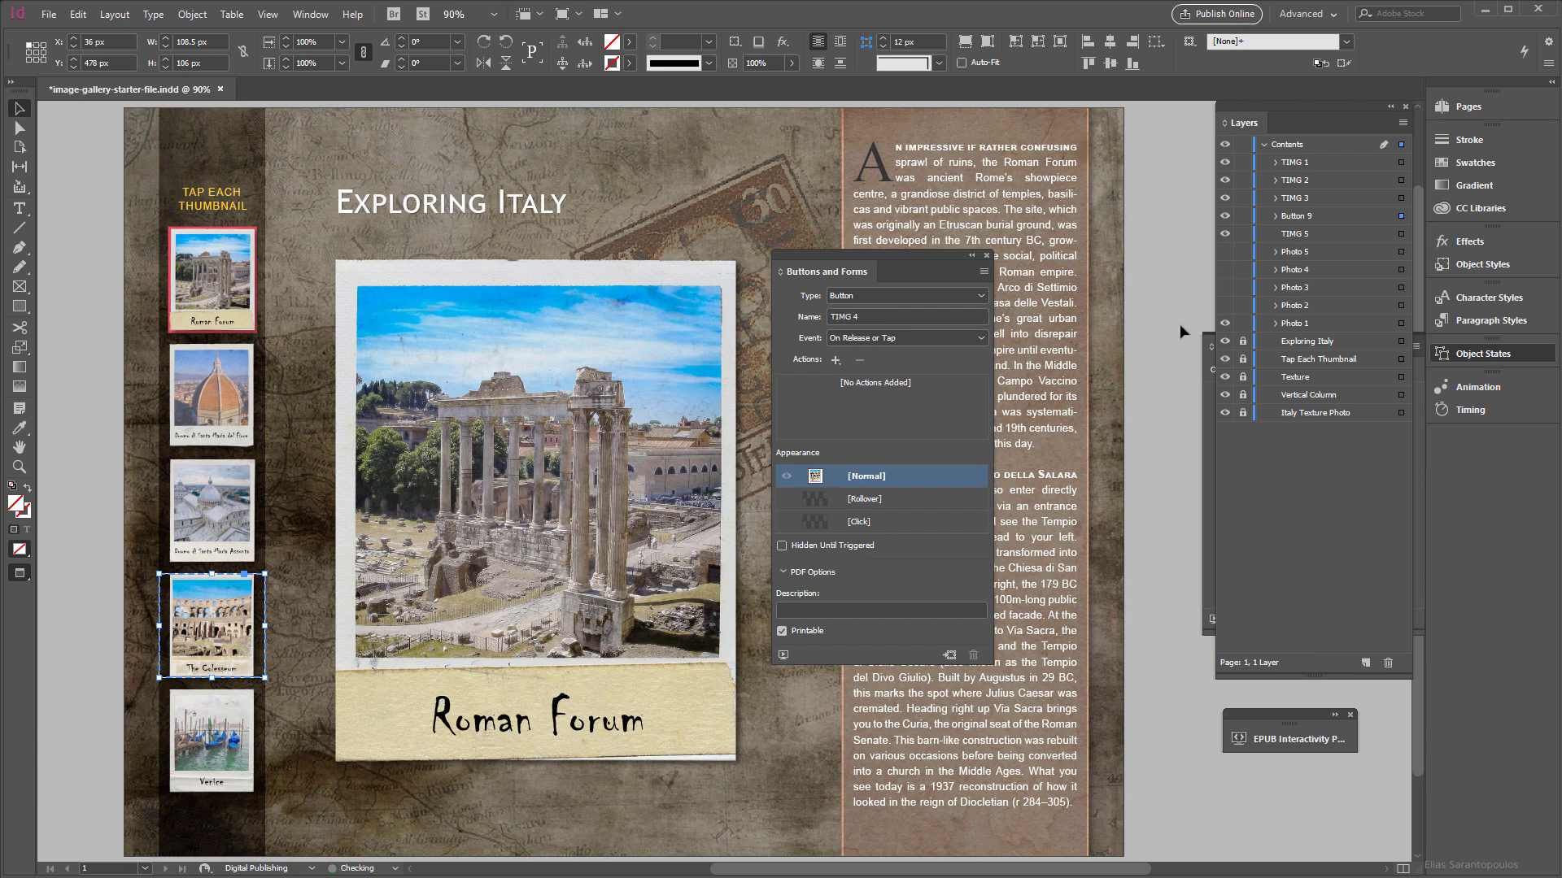
{"action": "left_click", "coordinate": [1400, 234]}
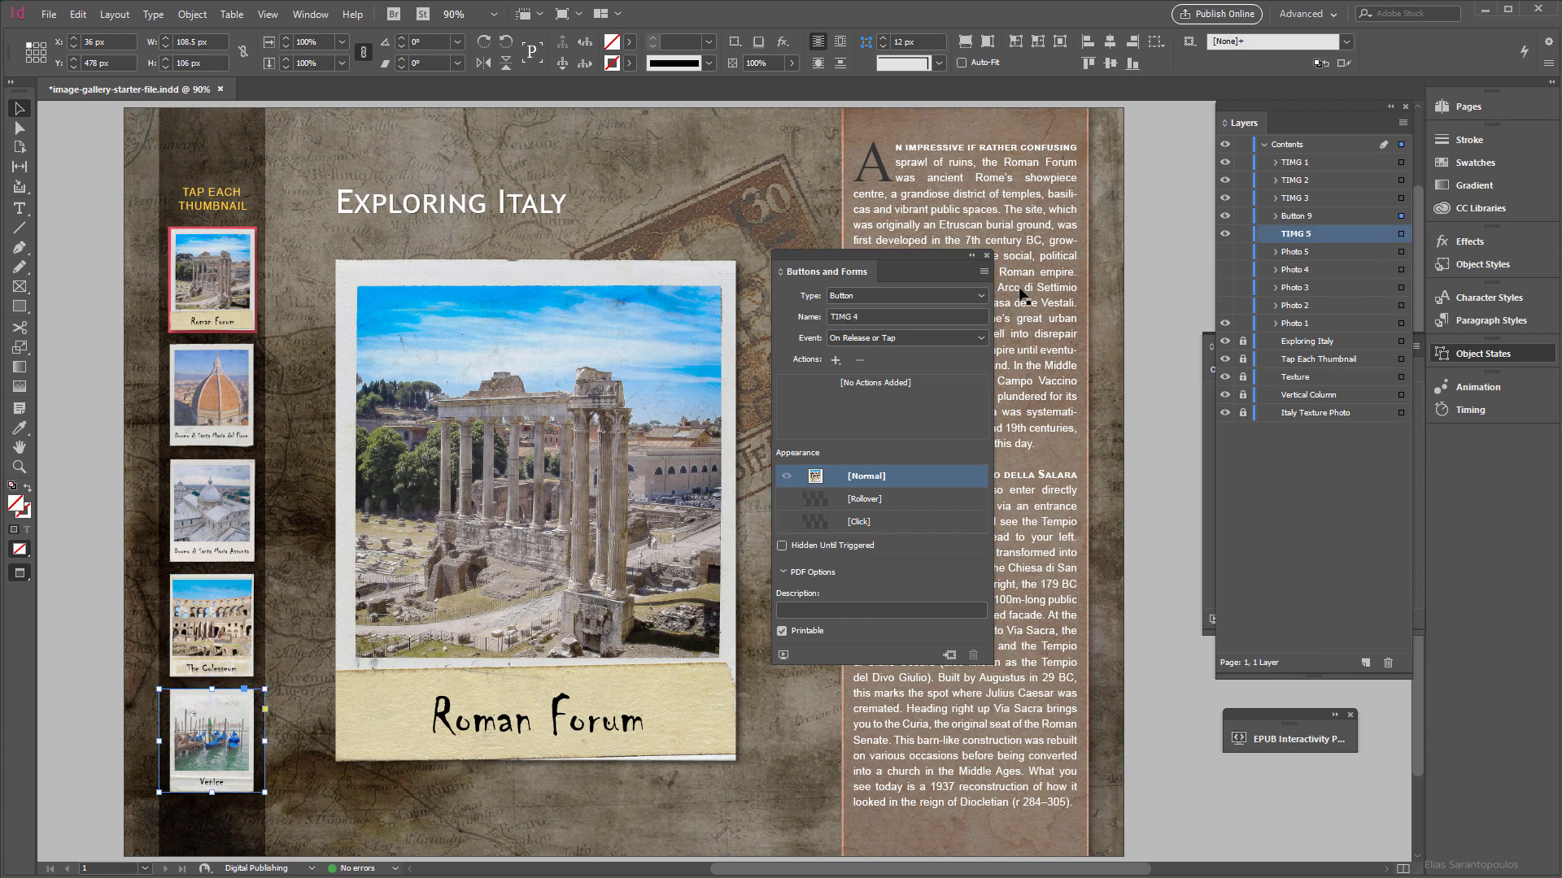
{"action": "left_click", "coordinate": [908, 296]}
{"action": "left_click", "coordinate": [896, 314]}
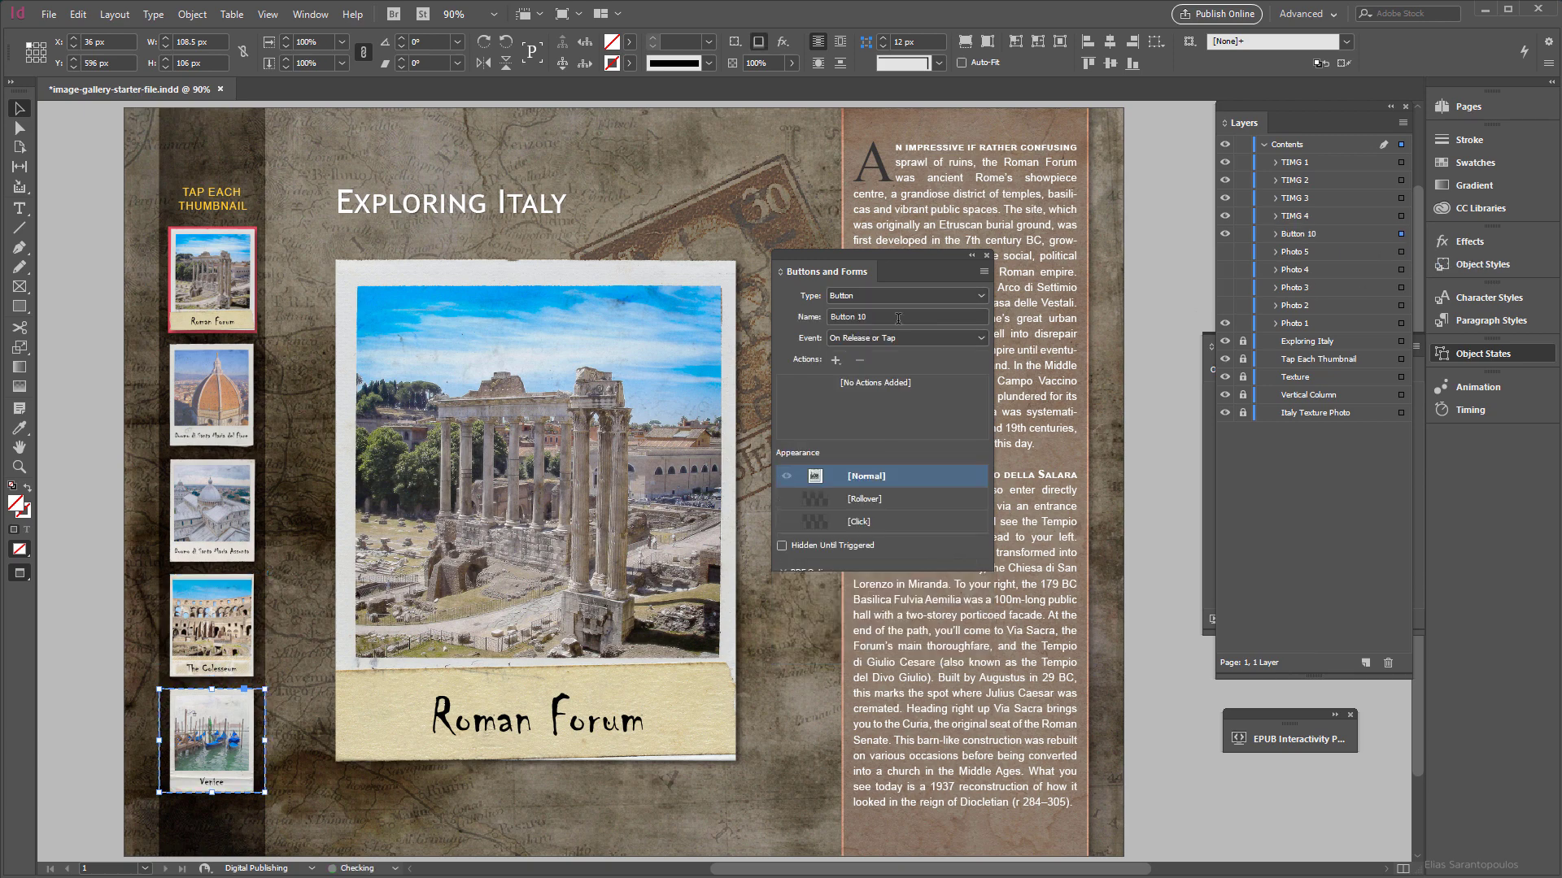
{"action": "triple_click", "coordinate": [895, 316]}
{"action": "type", "text": "TIMG "}
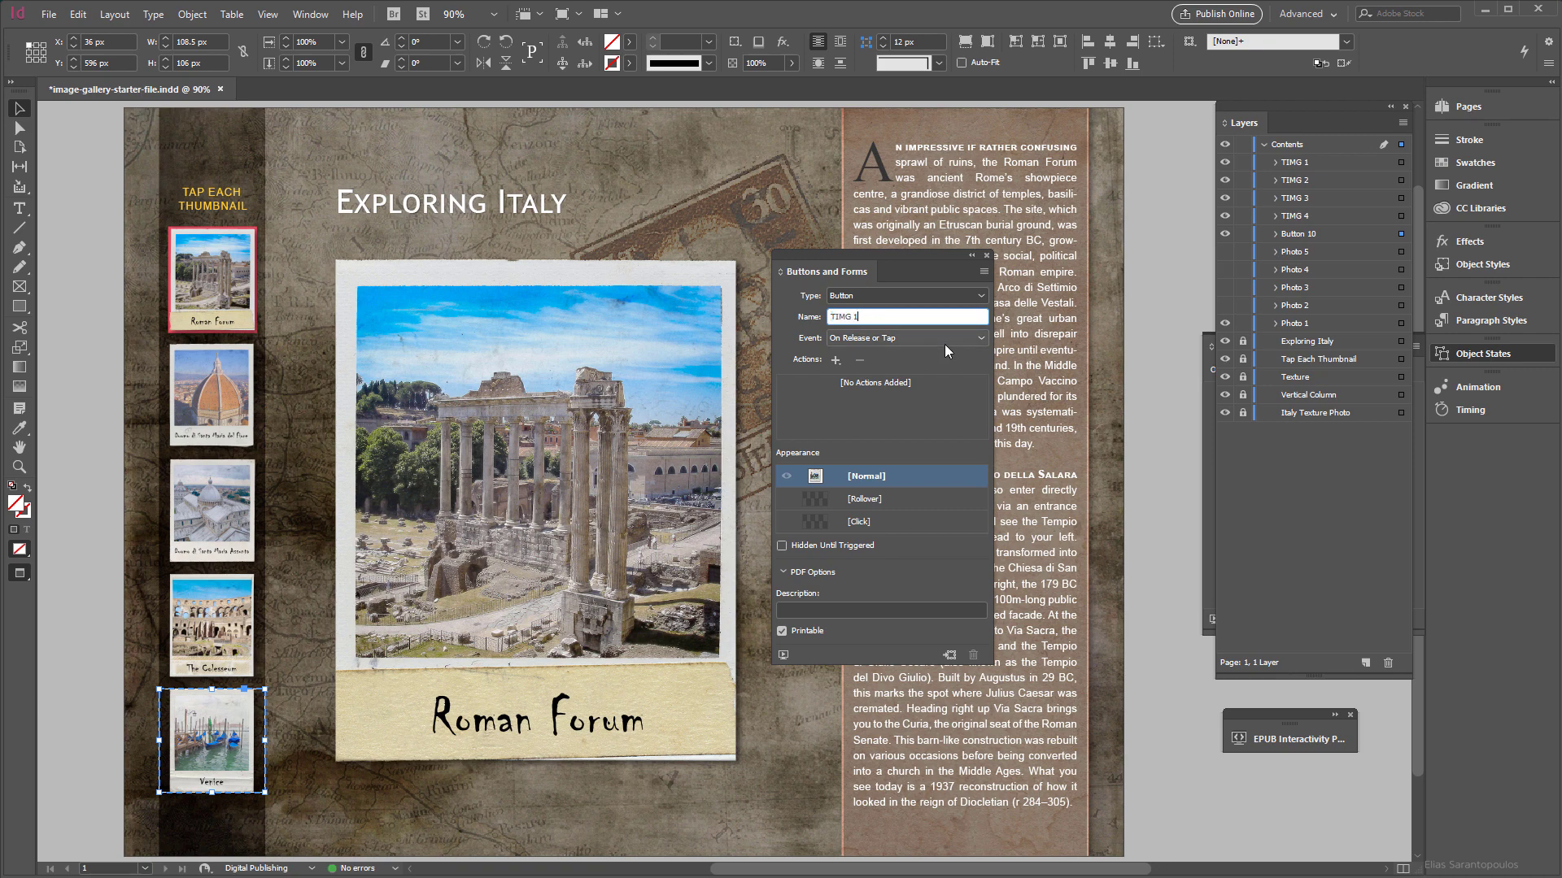
{"action": "type", "text": "5"}
{"action": "key", "text": "Return"}
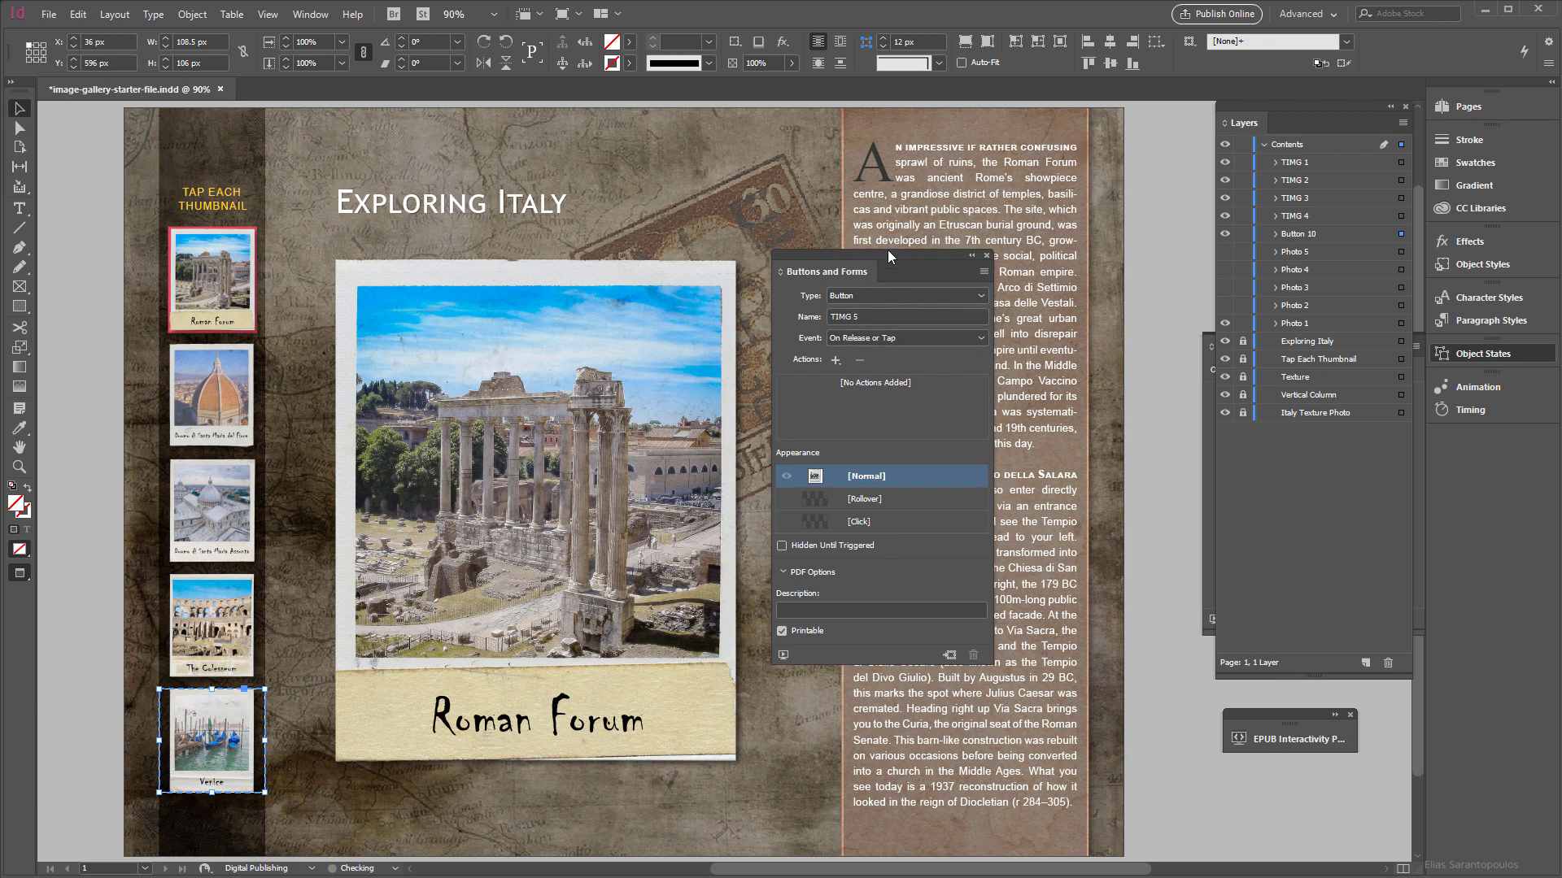
{"action": "left_click_drag", "start_coordinate": [909, 249], "coordinate": [984, 262]}
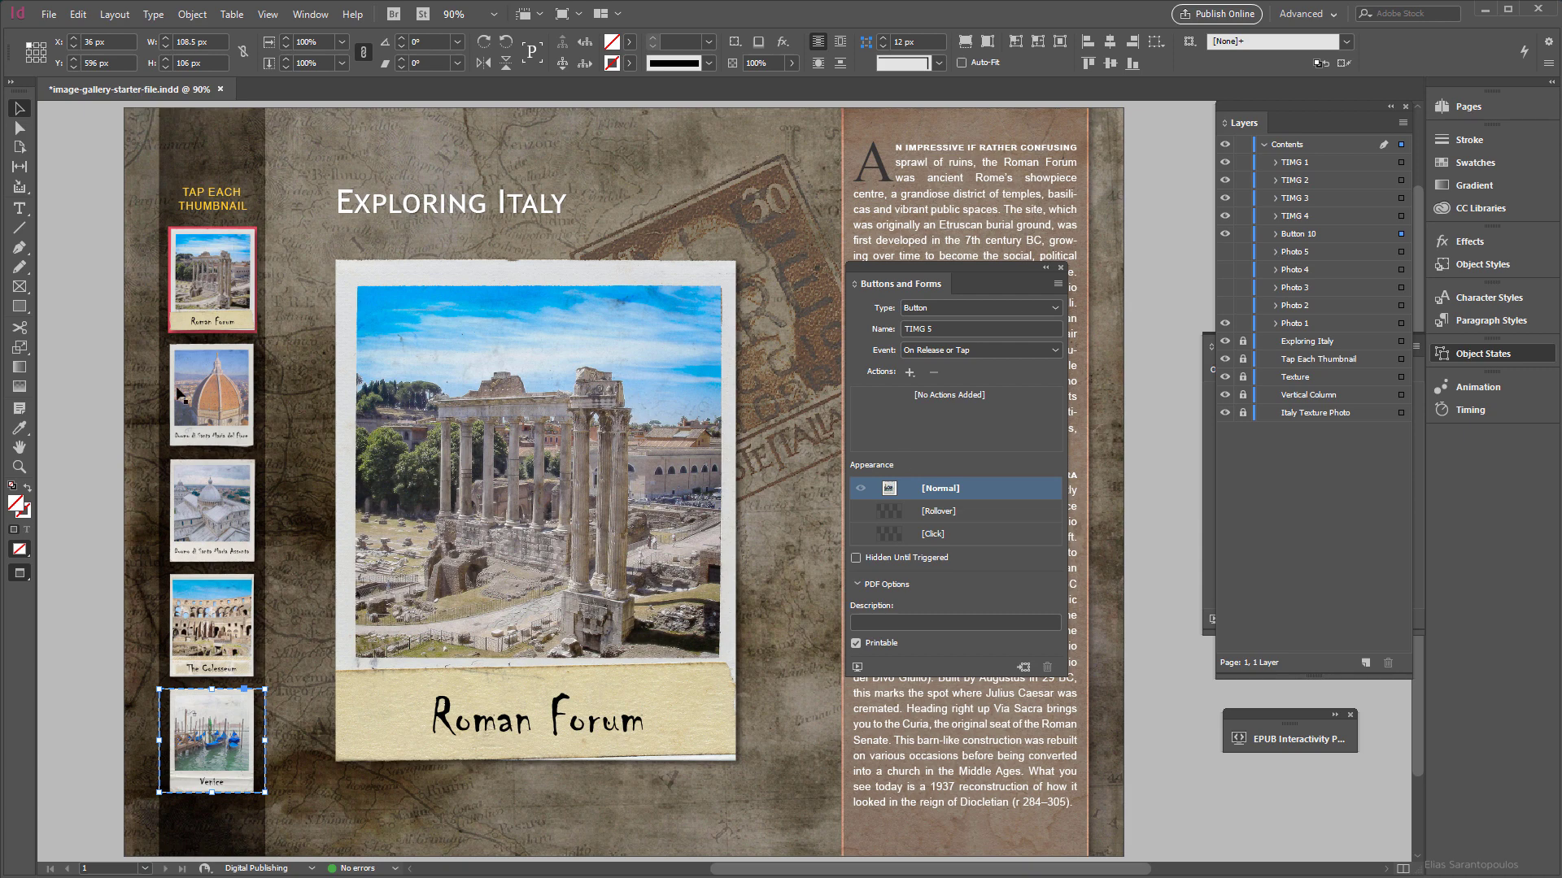
Deselect the Venice button, then add Photo 5, 4, 3 and 2 to Photo 1's layer selection
{"action": "left_click", "coordinate": [287, 297]}
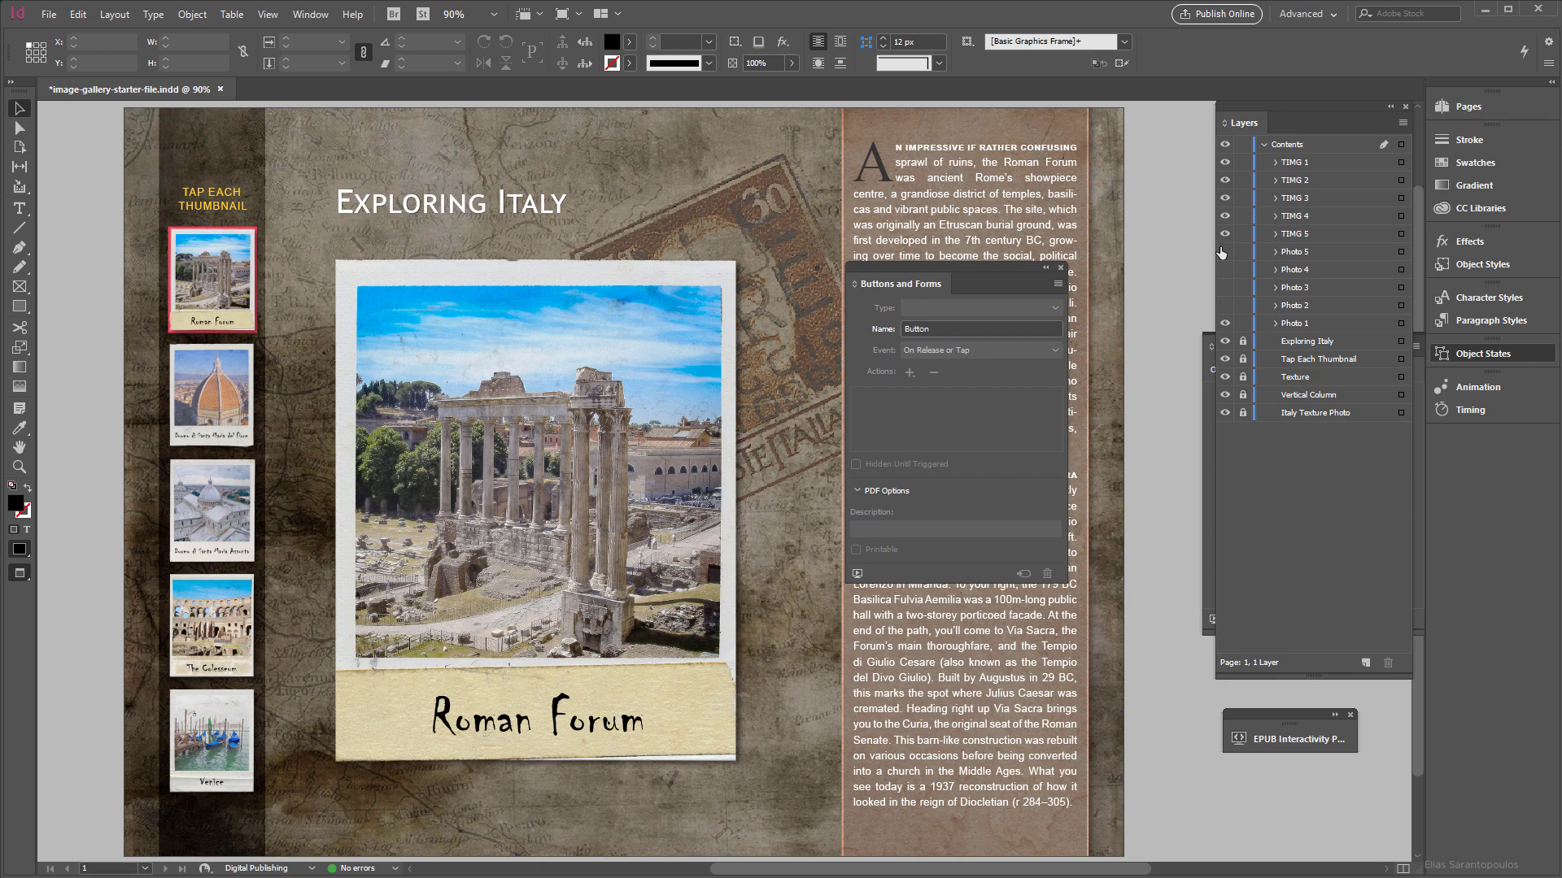
{"action": "left_click_drag", "start_coordinate": [1221, 247], "coordinate": [1224, 303]}
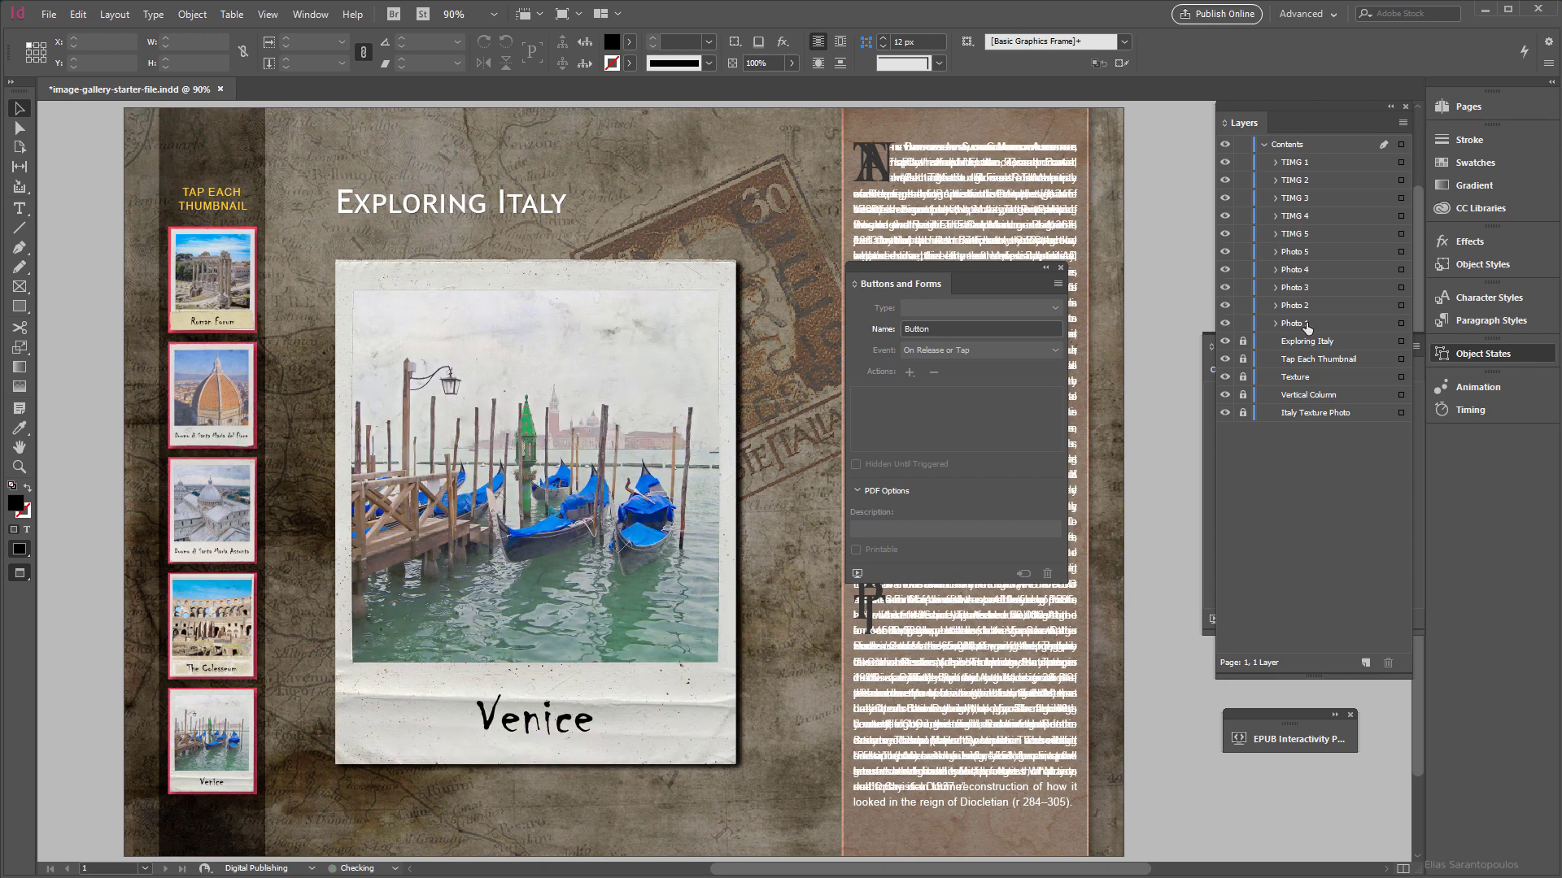
{"action": "left_click", "coordinate": [1401, 323]}
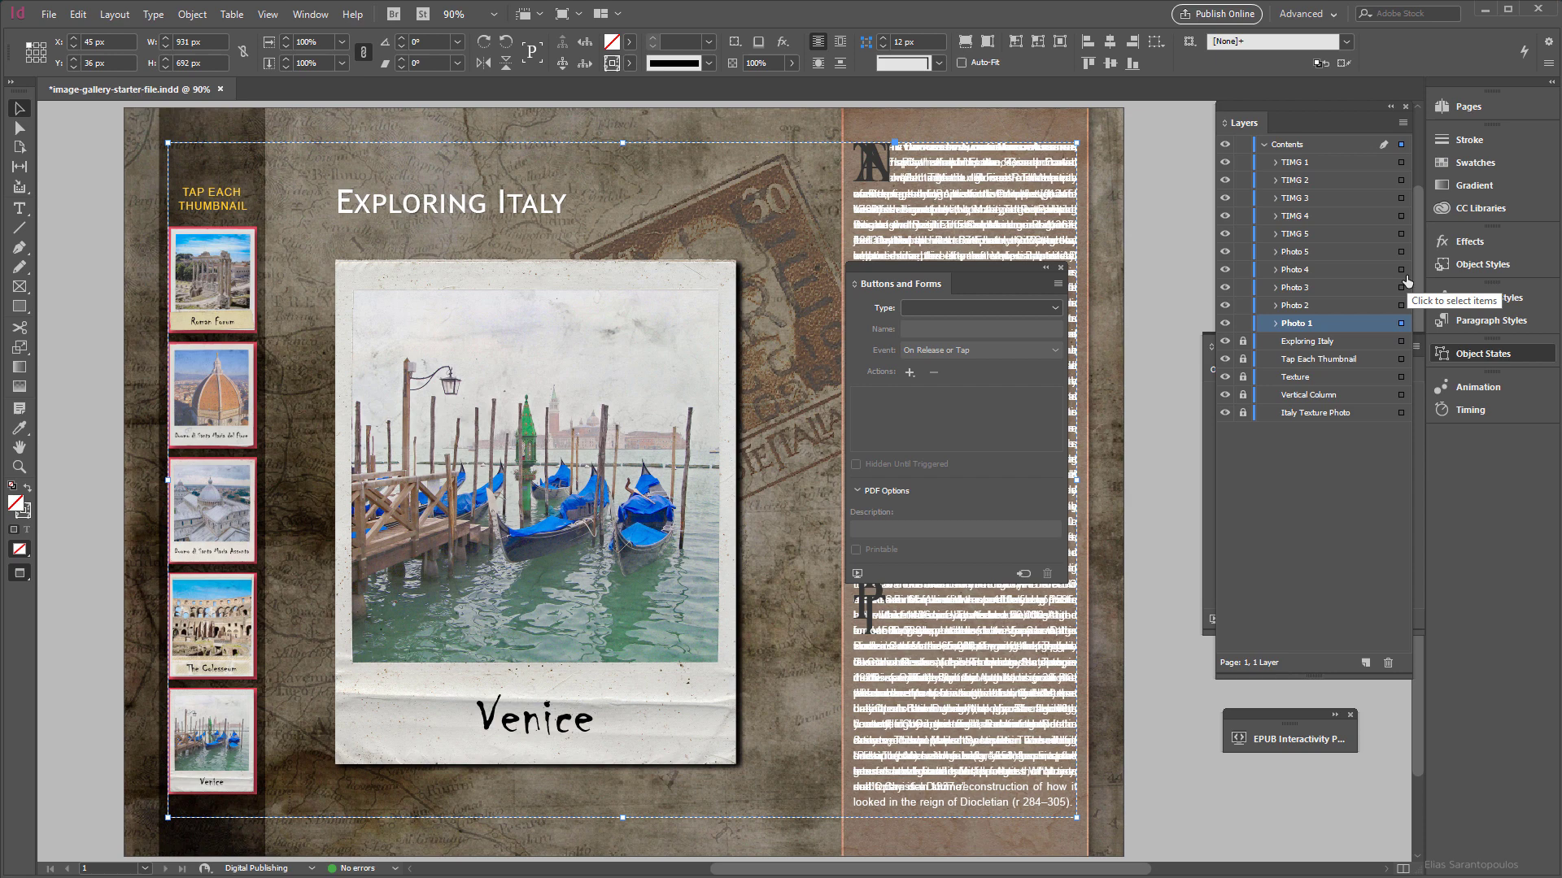
{"action": "left_click", "coordinate": [1401, 252], "text": "shift"}
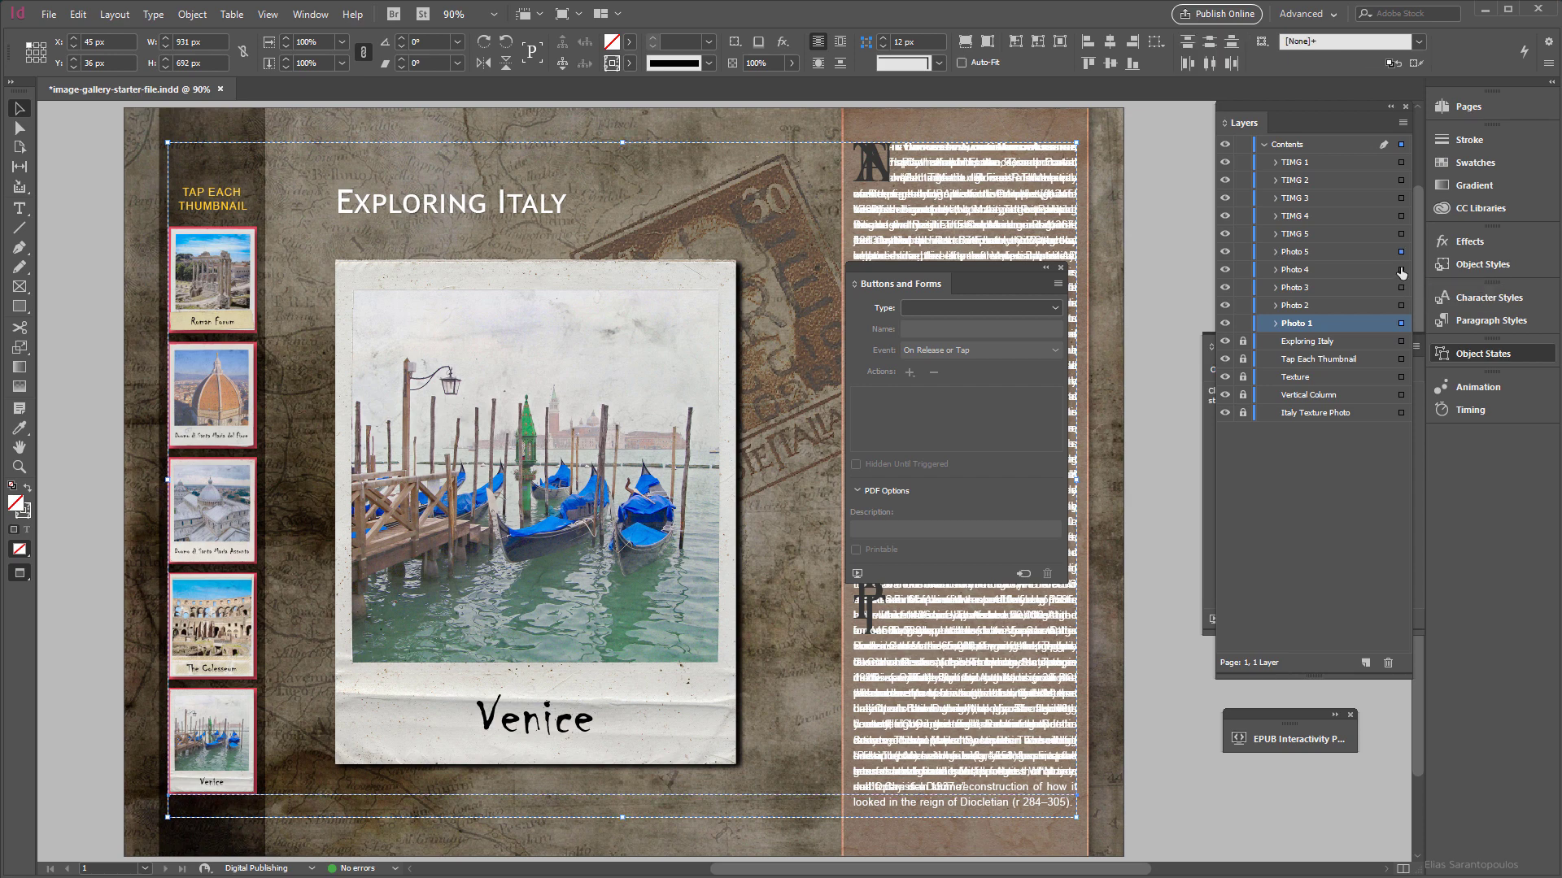
{"action": "left_click", "coordinate": [1402, 269], "text": "shift"}
{"action": "left_click", "coordinate": [1401, 287], "text": "shift"}
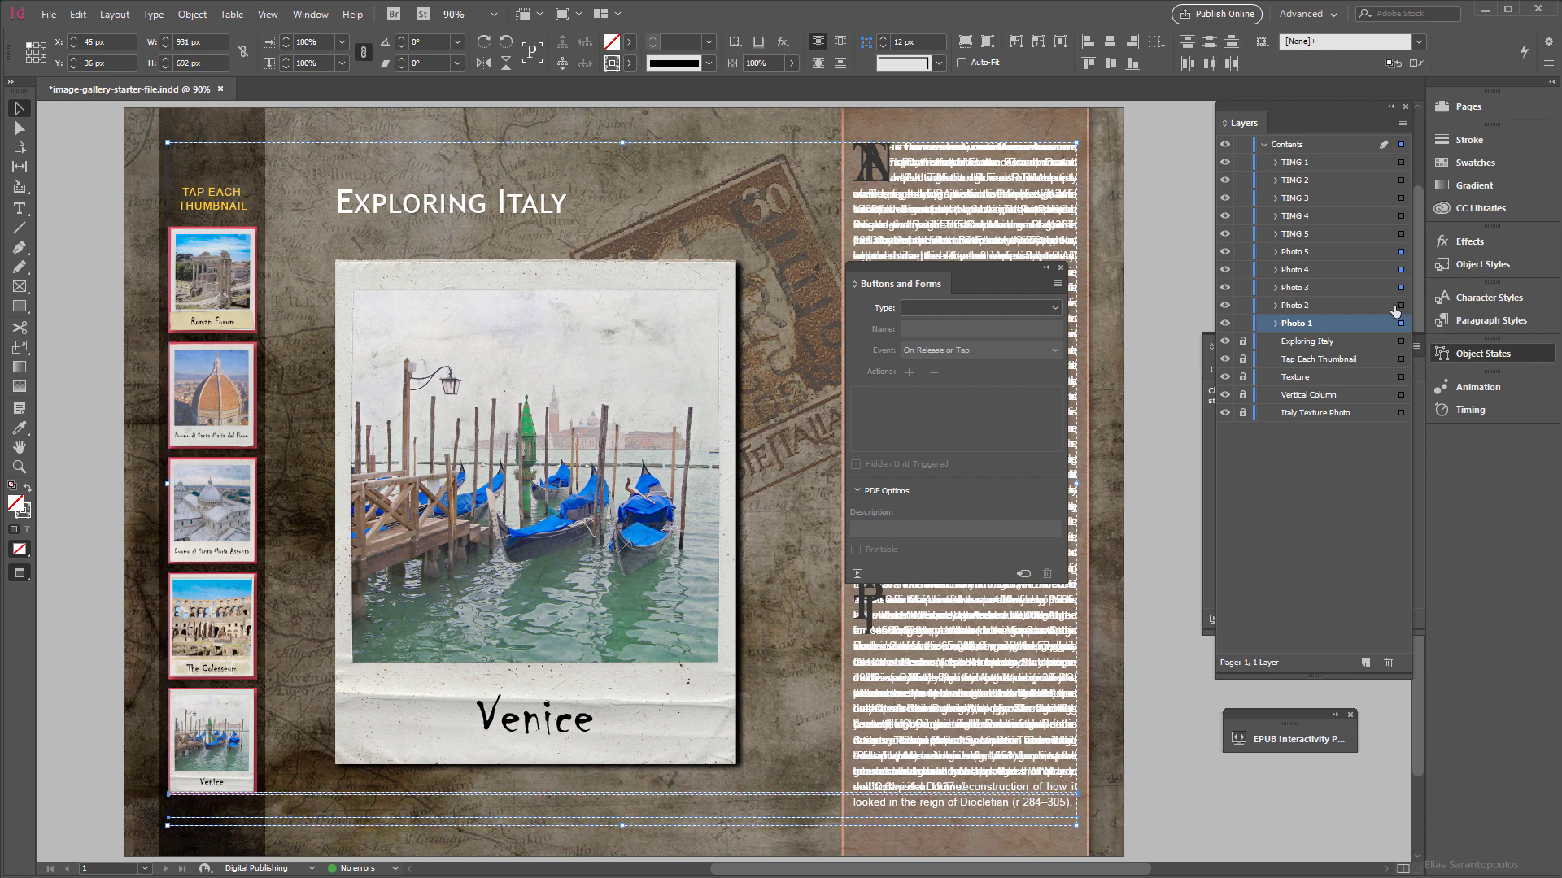
{"action": "left_click", "coordinate": [1373, 253], "text": "shift"}
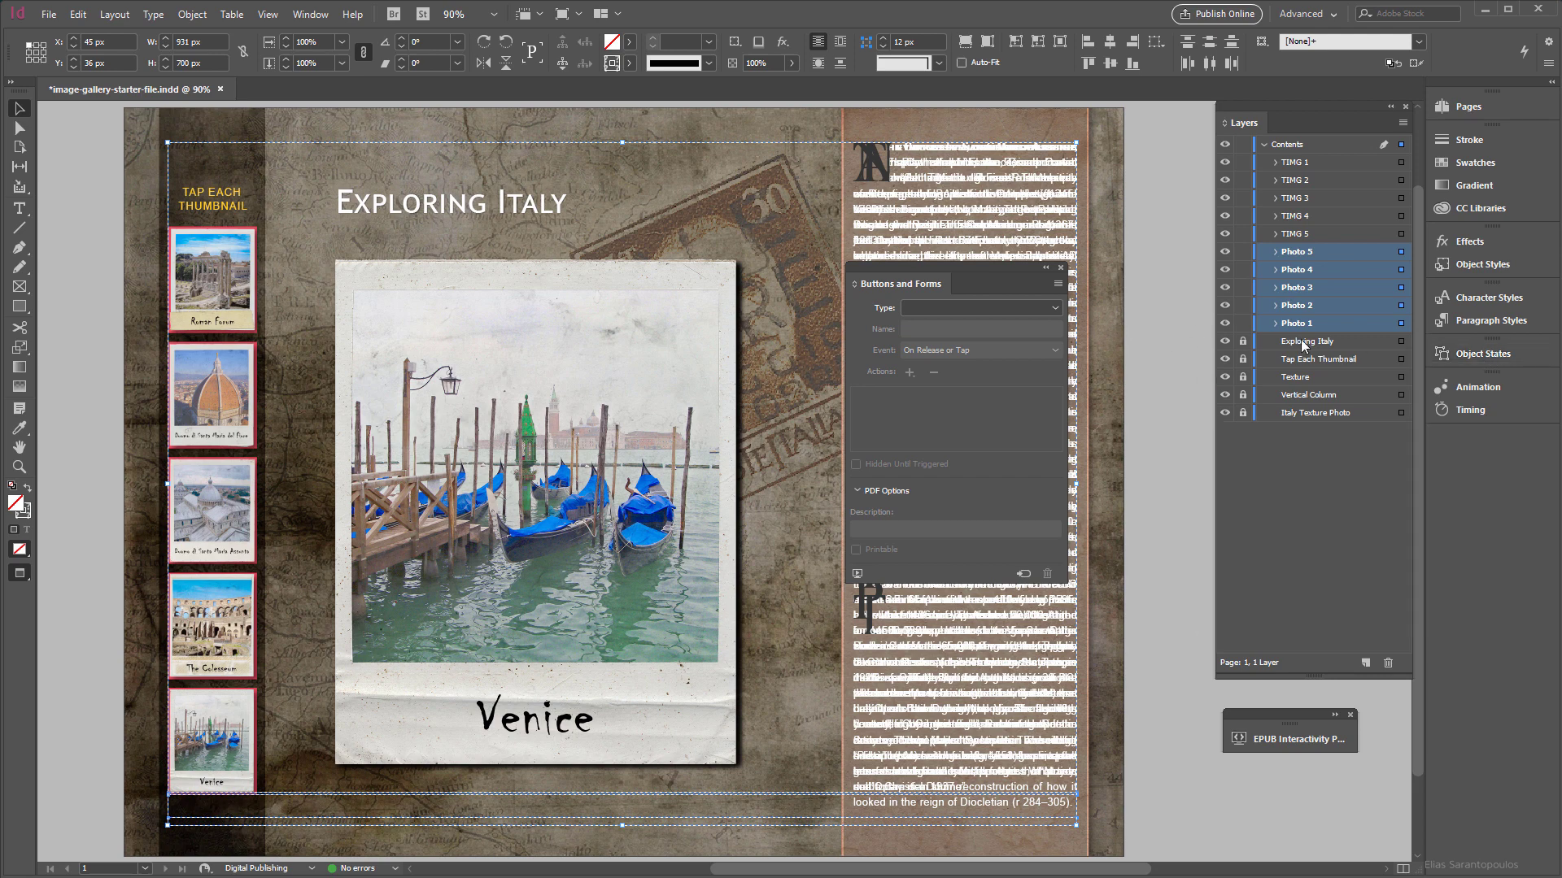
Float the Object States panel, convert the five photos to a multi-state object named Polaroid Photo MSO
{"action": "left_click", "coordinate": [1462, 354]}
{"action": "left_click_drag", "start_coordinate": [1288, 342], "coordinate": [676, 303]}
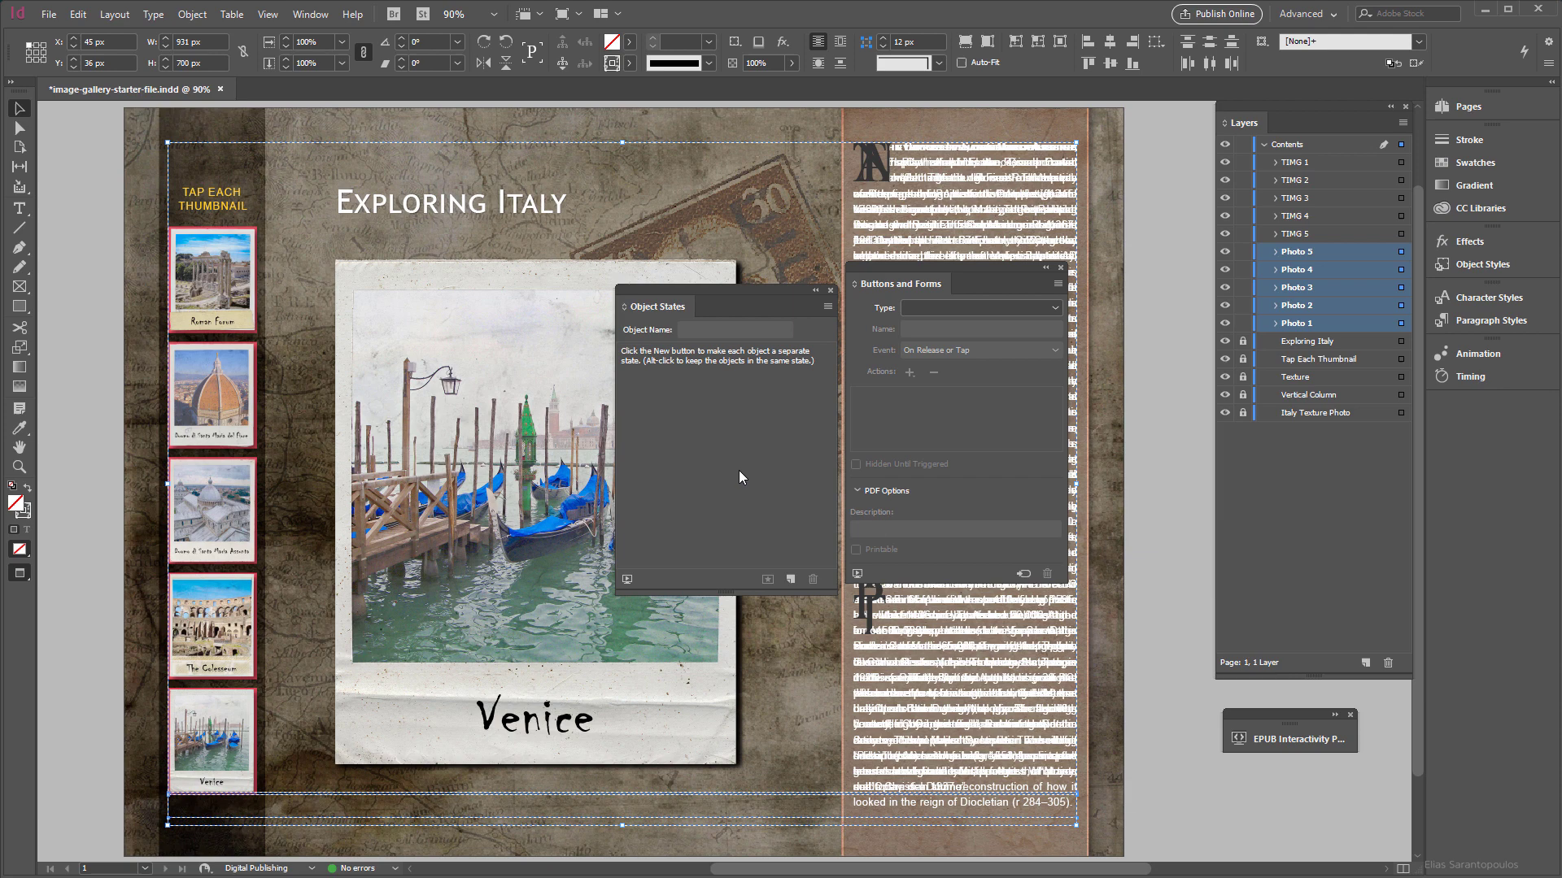
{"action": "left_click", "coordinate": [790, 580]}
{"action": "left_click_drag", "start_coordinate": [745, 331], "coordinate": [632, 329]}
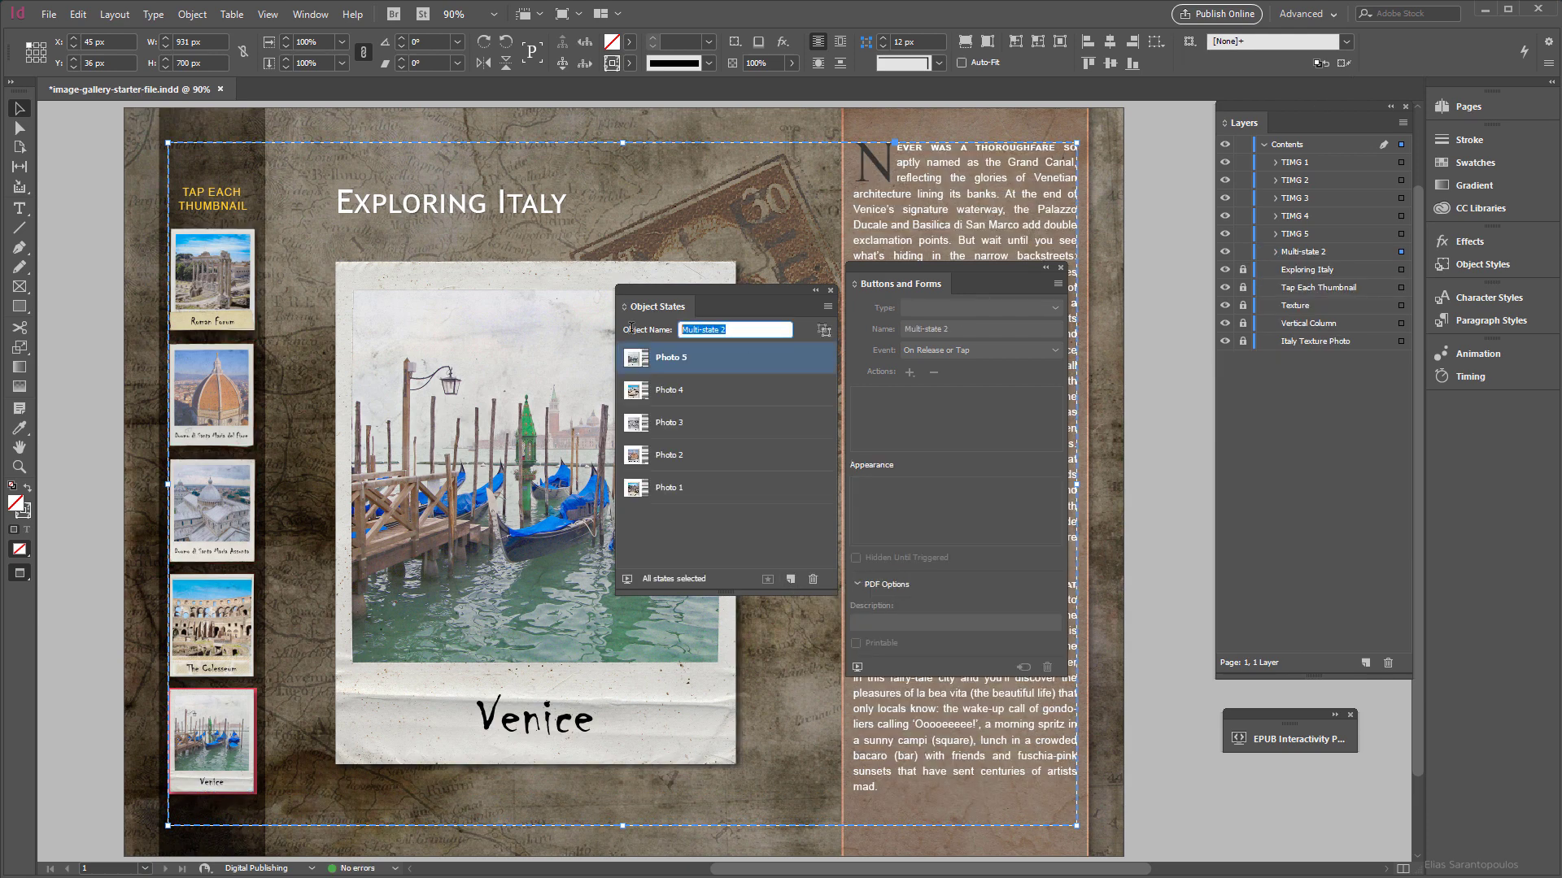
{"action": "type", "text": "Polaroid Photo MSO"}
Drag the states into Photo 1, 2, 3, 4, 5 order and show Photo 1
{"action": "left_click", "coordinate": [719, 391]}
{"action": "left_click", "coordinate": [712, 358]}
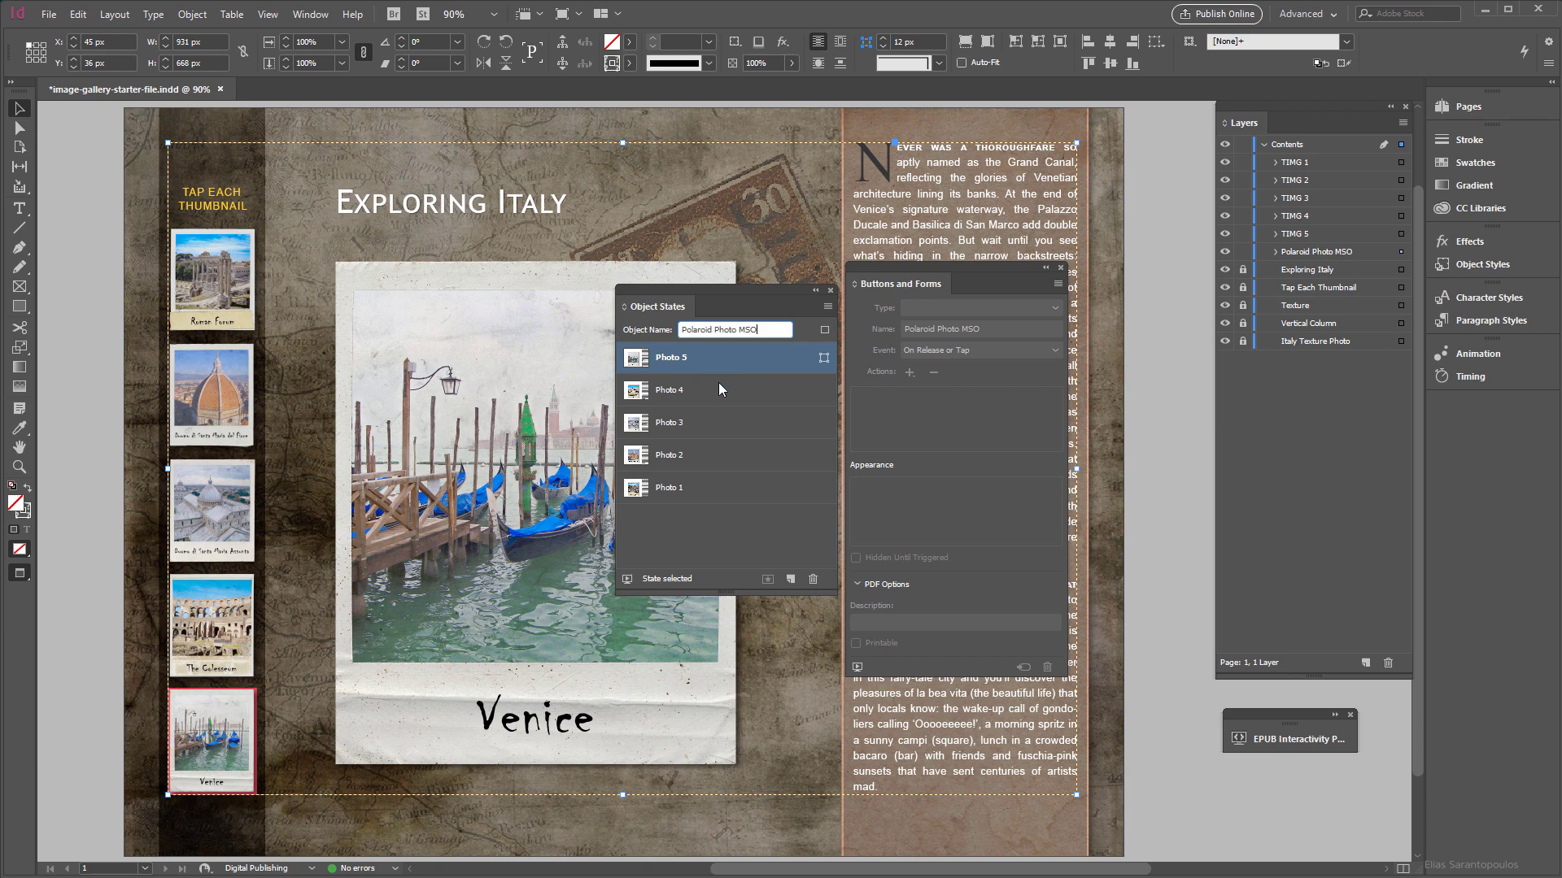
{"action": "left_click", "coordinate": [699, 488]}
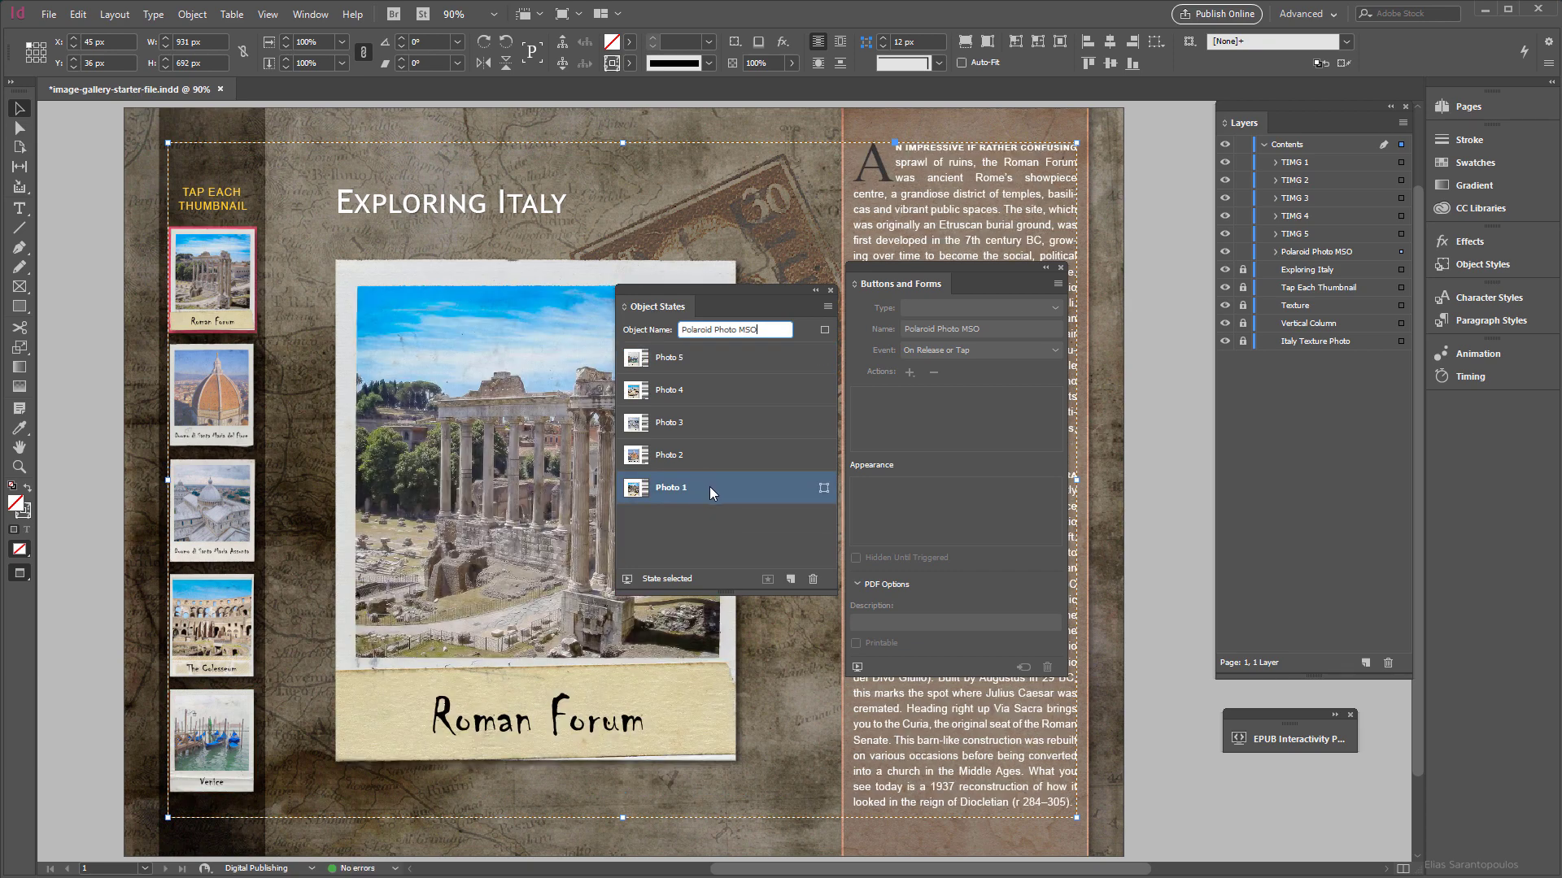
{"action": "left_click_drag", "start_coordinate": [709, 487], "coordinate": [705, 354]}
{"action": "left_click_drag", "start_coordinate": [709, 492], "coordinate": [716, 376]}
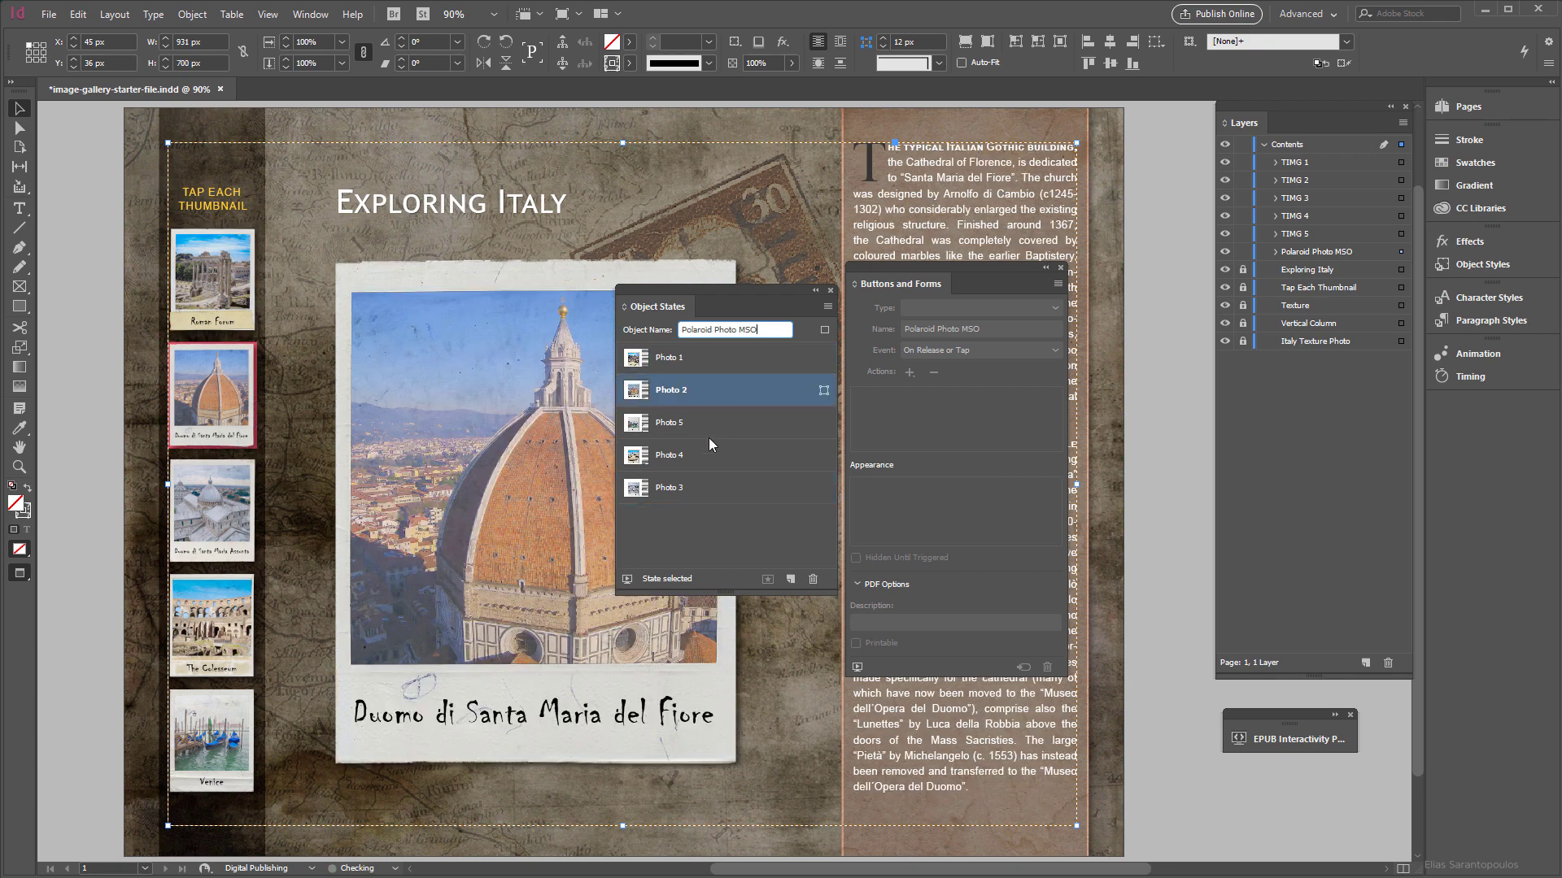
{"action": "left_click_drag", "start_coordinate": [708, 490], "coordinate": [712, 451]}
{"action": "left_click", "coordinate": [720, 355]}
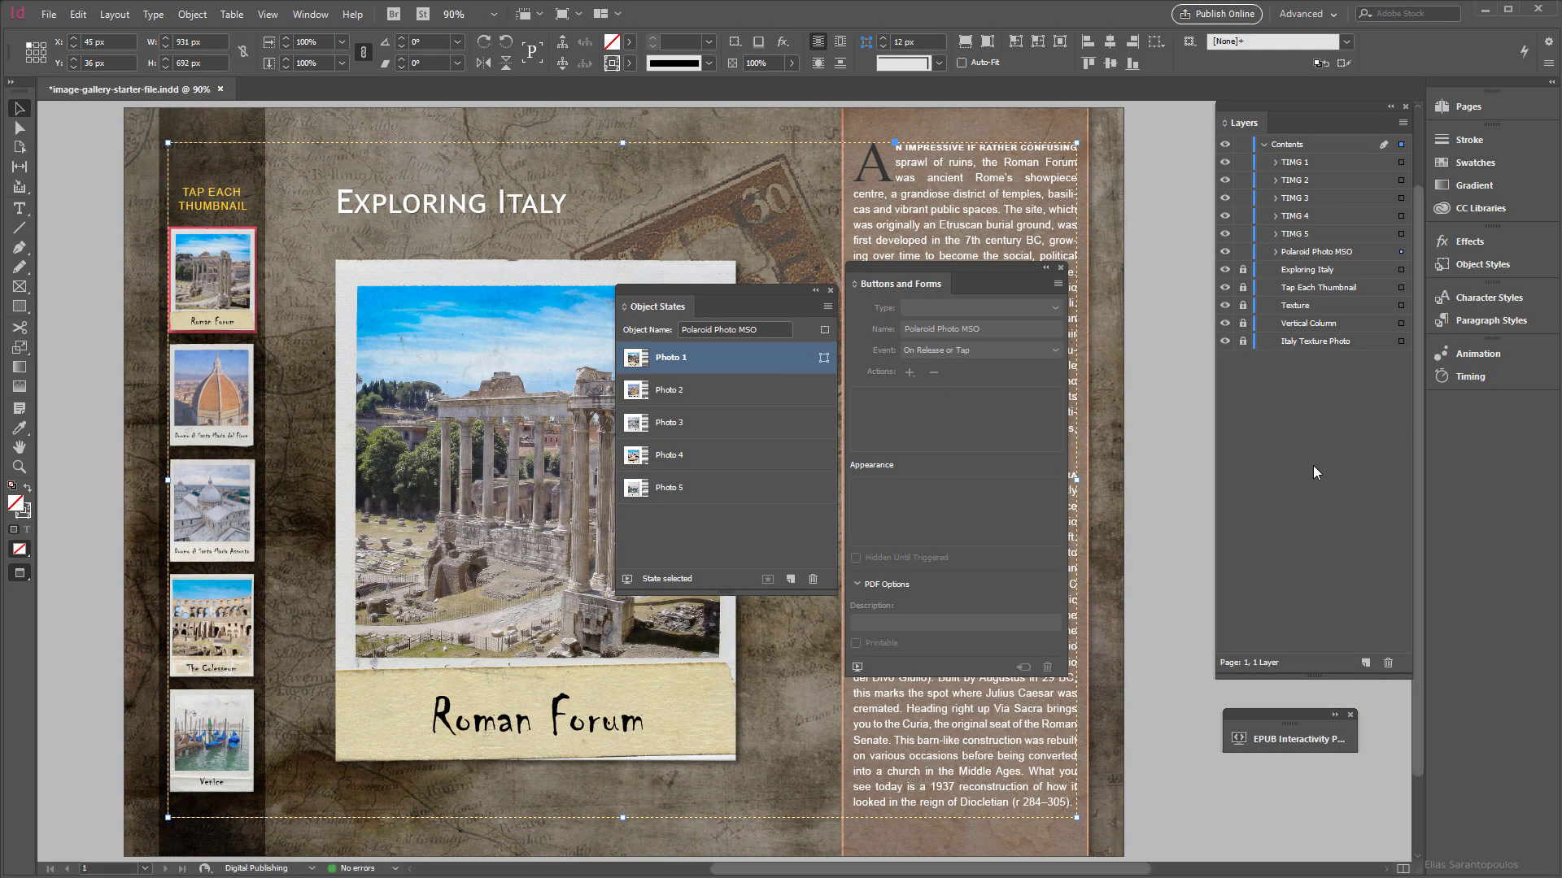
Save a copy as image-gallery.indd by deleting '-starter-file' from the file name
{"action": "left_click_drag", "start_coordinate": [776, 290], "coordinate": [1229, 433]}
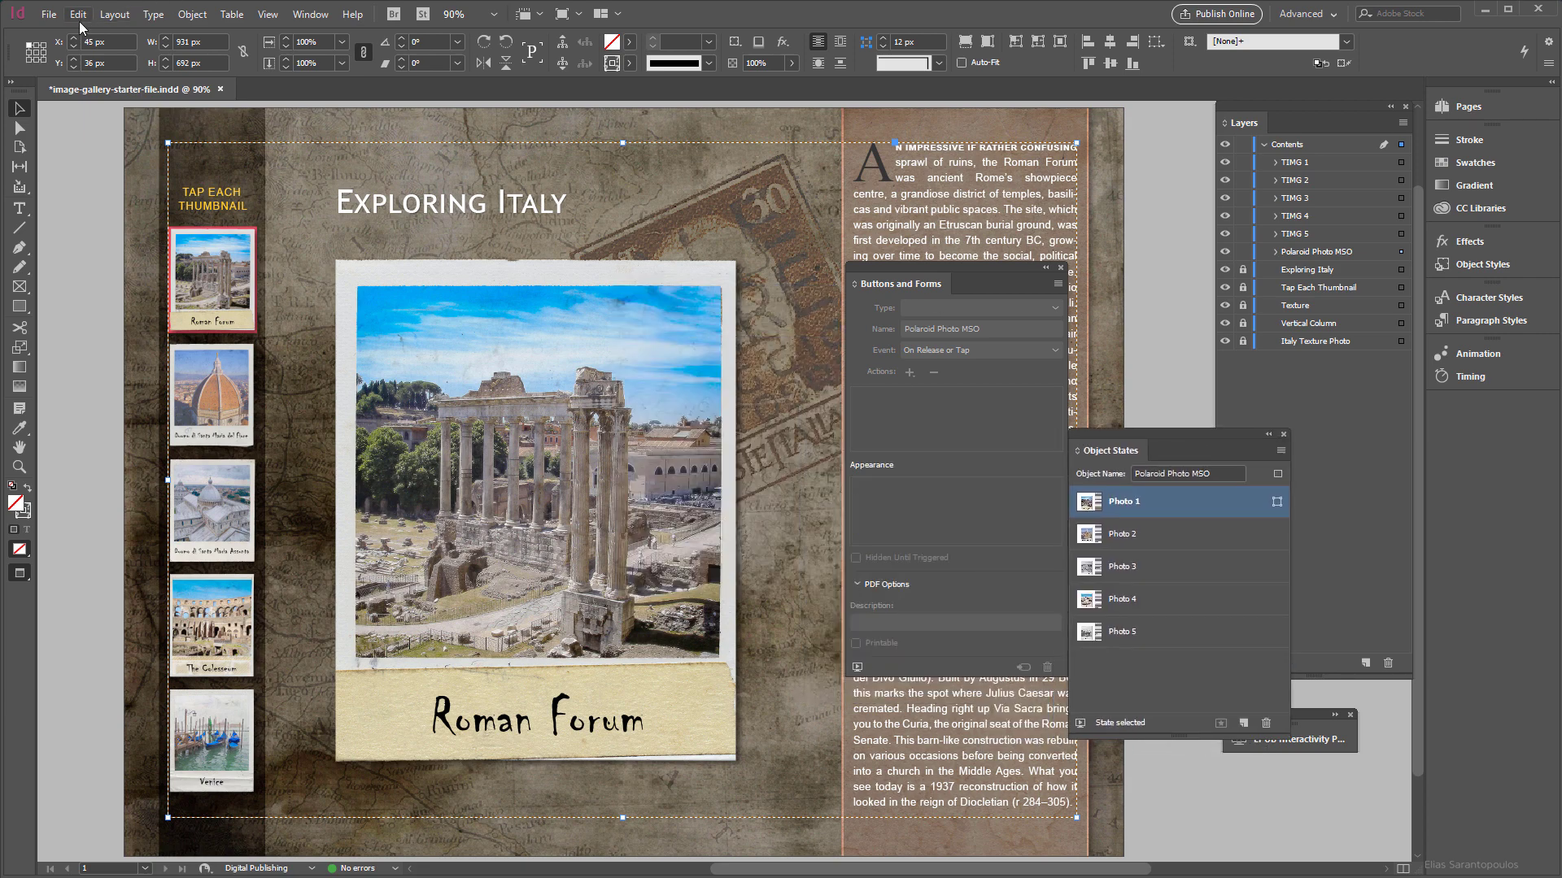
{"action": "left_click", "coordinate": [49, 13]}
{"action": "left_click", "coordinate": [90, 144]}
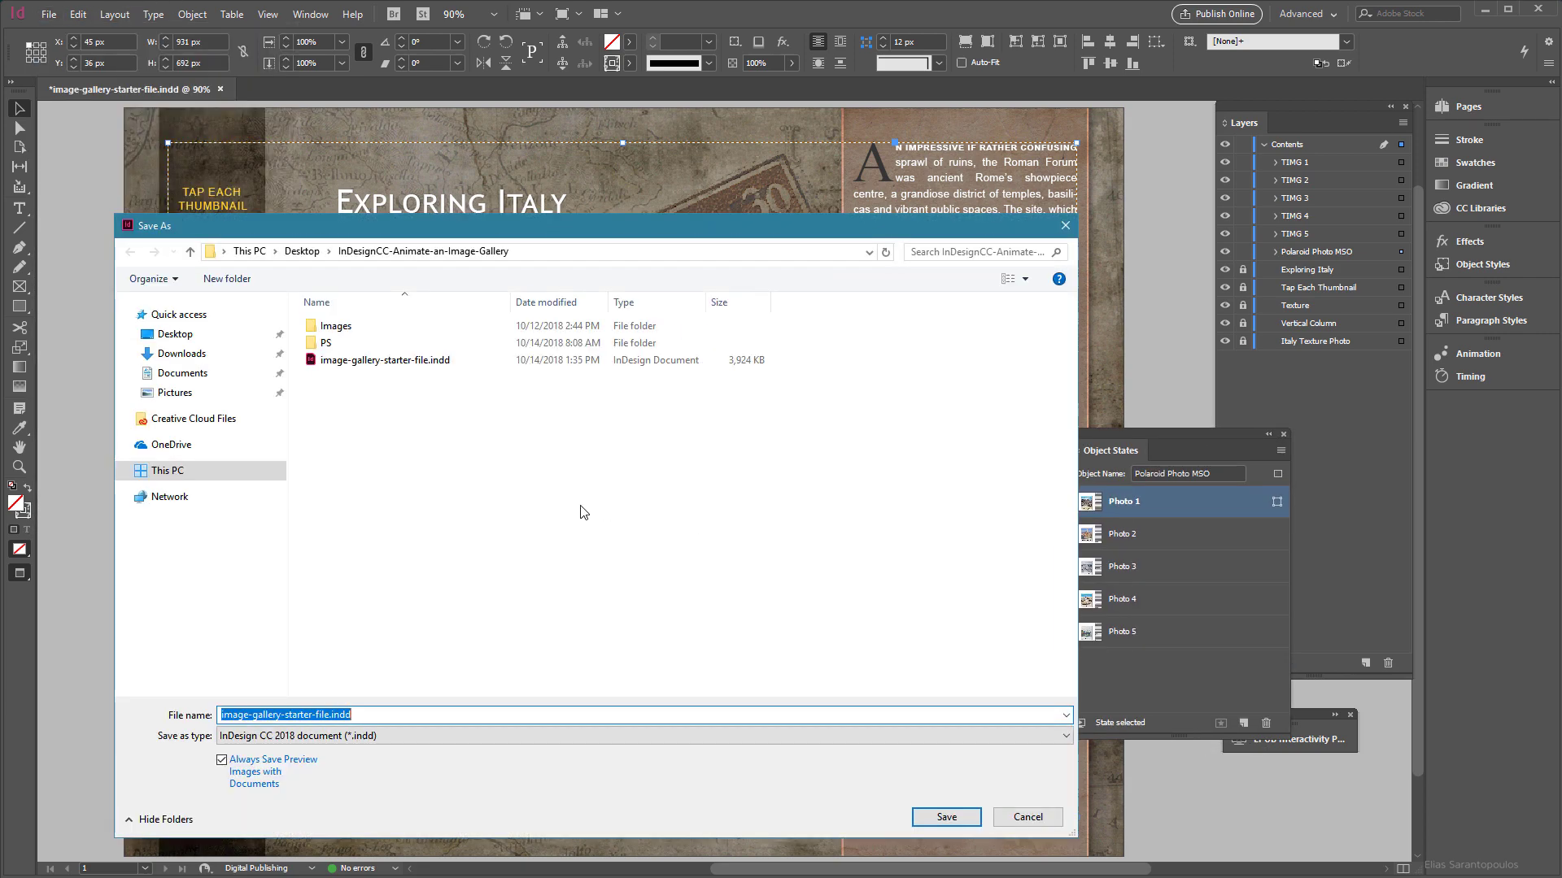
{"action": "left_click", "coordinate": [331, 715]}
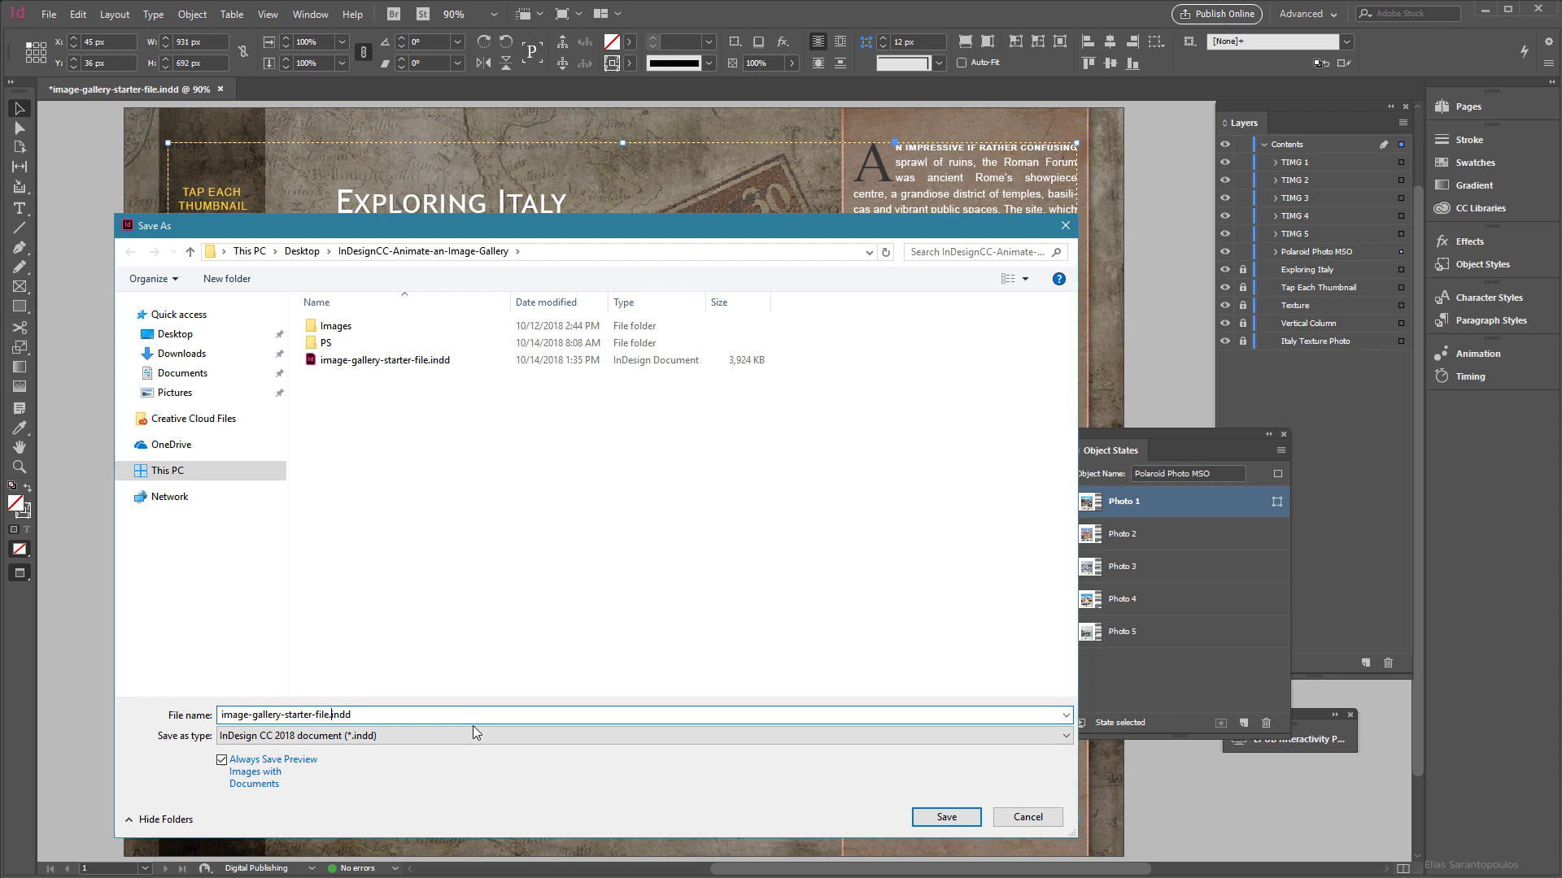
{"action": "key", "text": "BackSpace"}
{"action": "key", "text": "BackSpace"}
{"action": "key", "text": "BackSpace"}
{"action": "key", "text": "BackSpace"}
{"action": "key", "text": "BackSpace"}
{"action": "key", "text": "BackSpace"}
{"action": "key", "text": "BackSpace"}
{"action": "key", "text": "BackSpace"}
{"action": "key", "text": "BackSpace"}
{"action": "key", "text": "BackSpace"}
{"action": "key", "text": "BackSpace"}
{"action": "key", "text": "BackSpace"}
{"action": "key", "text": "BackSpace"}
{"action": "left_click", "coordinate": [947, 820]}
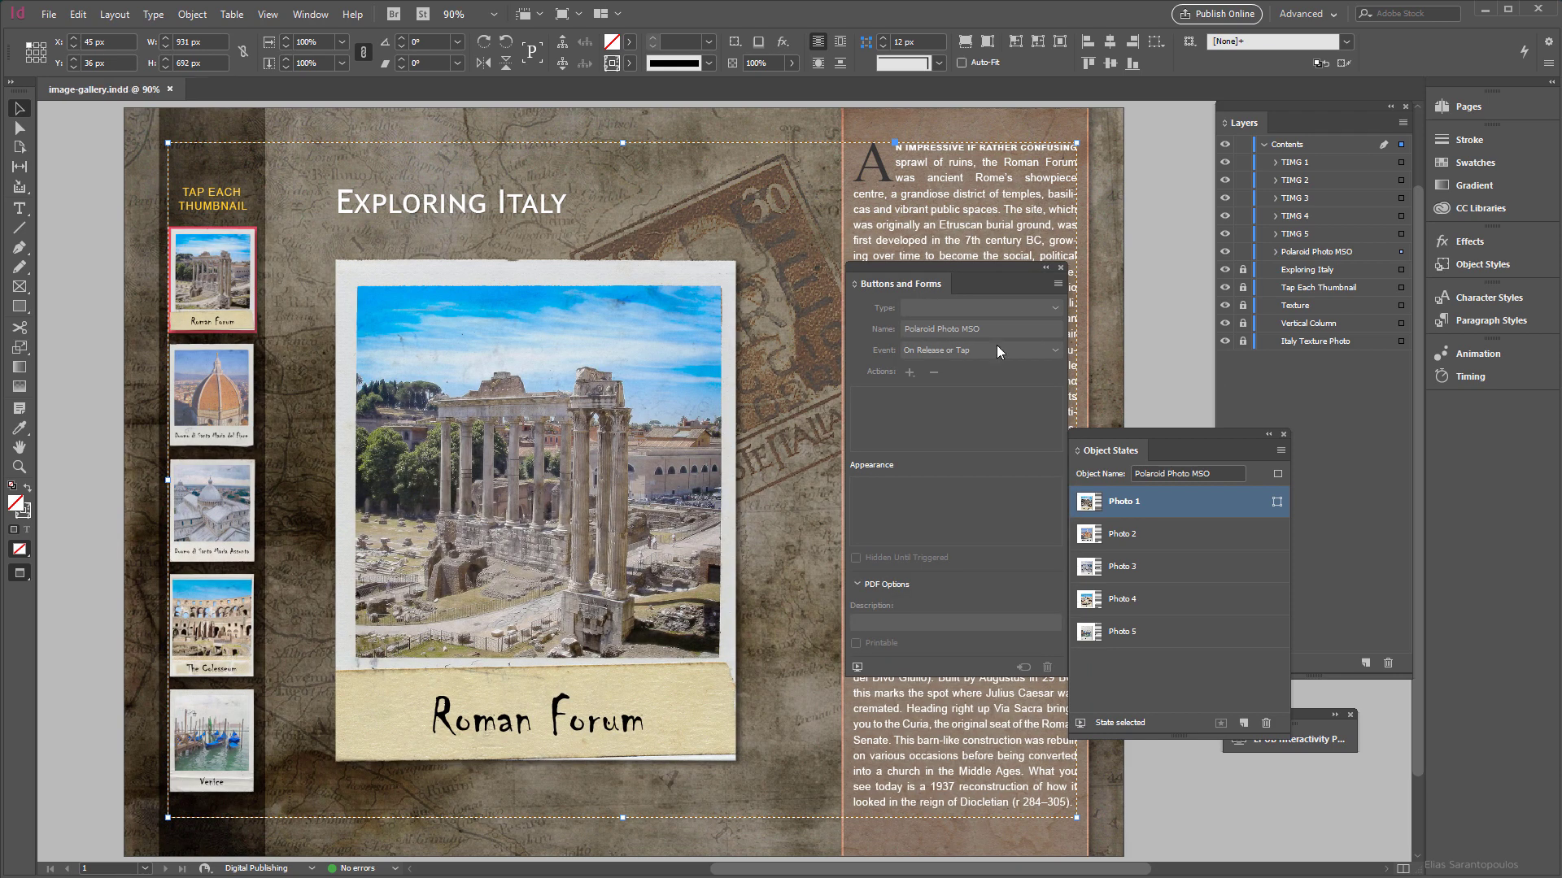
{"action": "left_click_drag", "start_coordinate": [1220, 432], "coordinate": [1273, 432]}
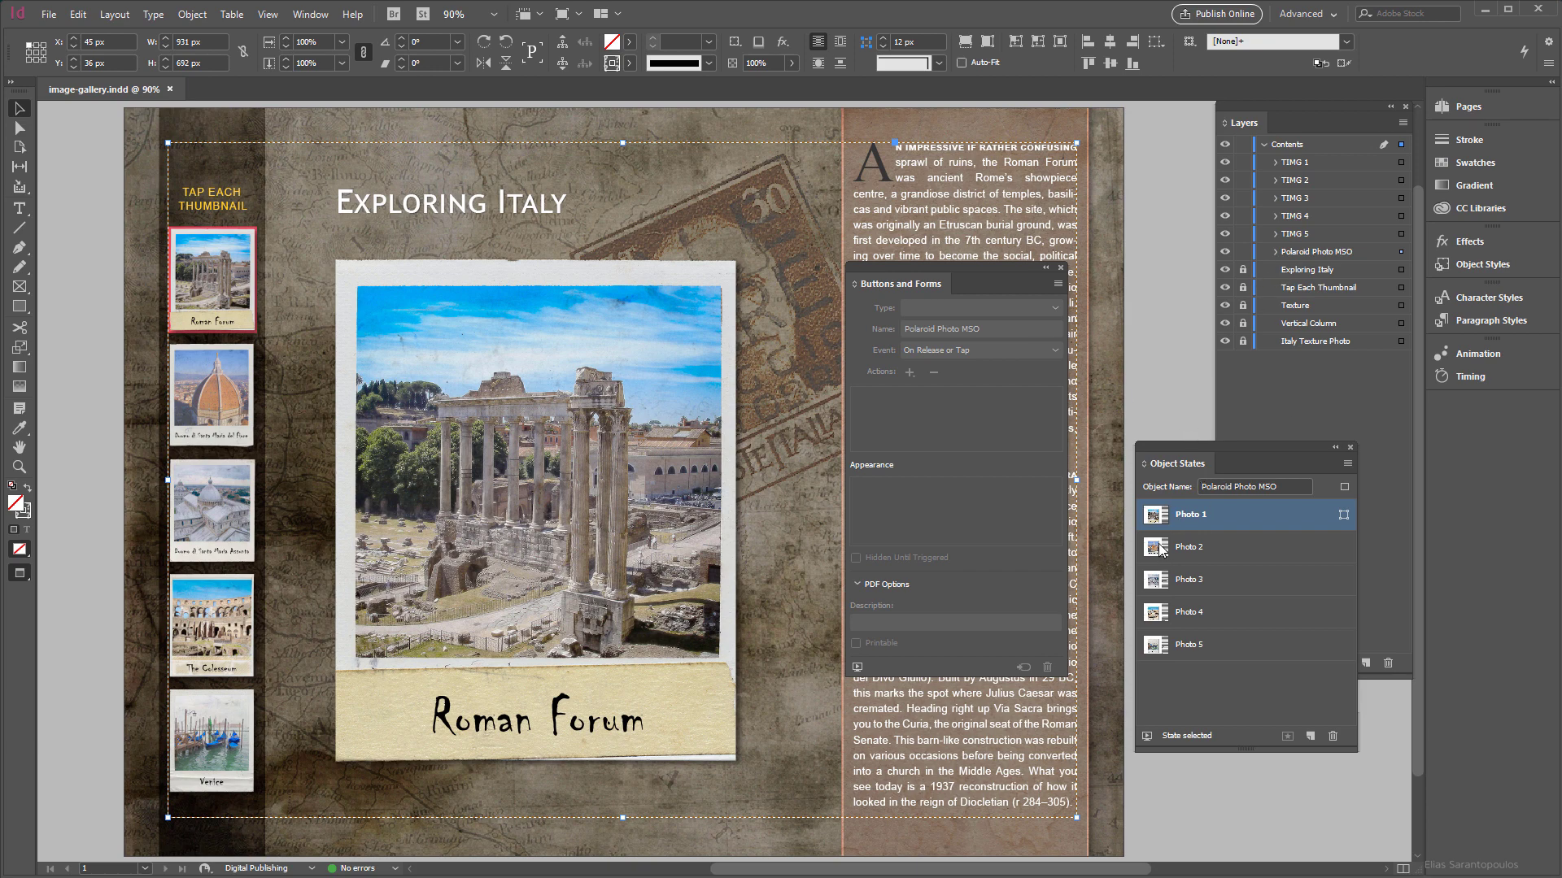
Give TIMG 1 and TIMG 2 Go To State actions targeting Polaroid Photo MSO's Photo 1 and Photo 2
{"action": "left_click", "coordinate": [1399, 162]}
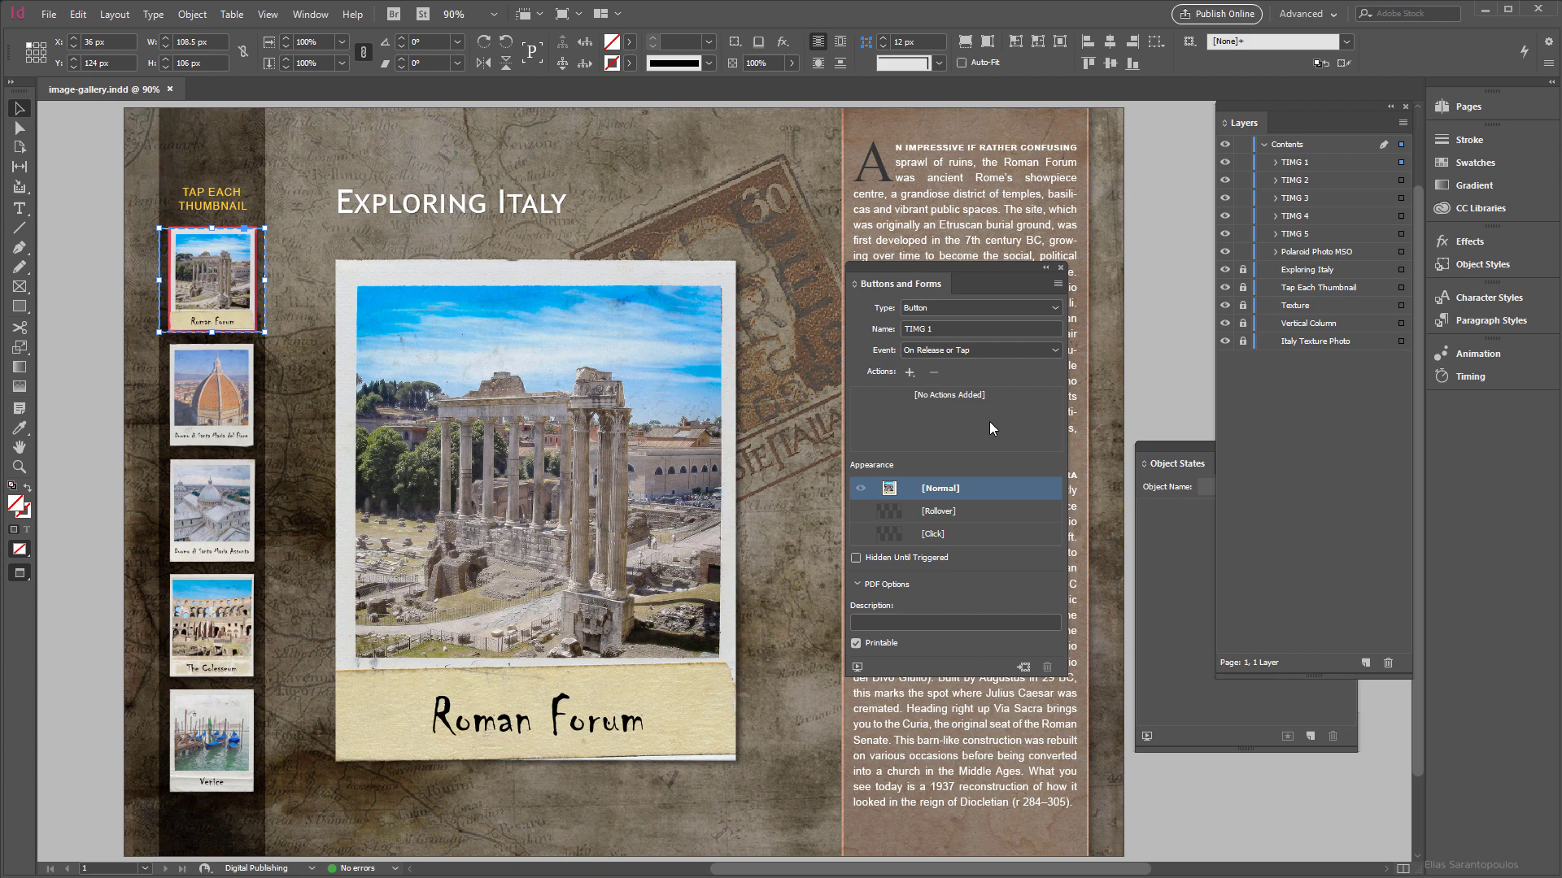
{"action": "left_click", "coordinate": [910, 374]}
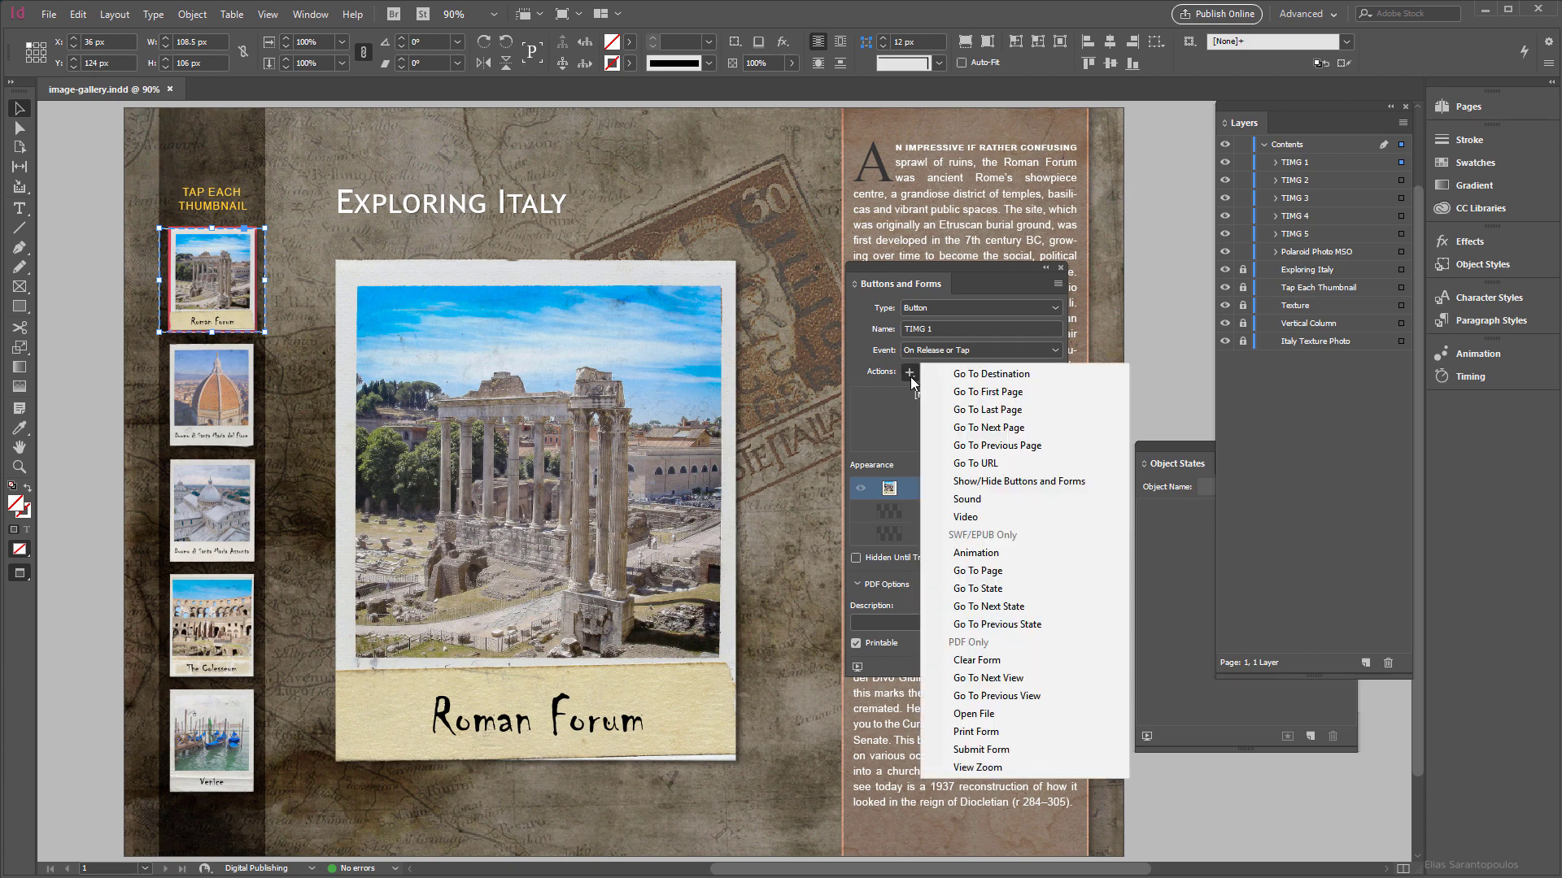
{"action": "left_click", "coordinate": [978, 589]}
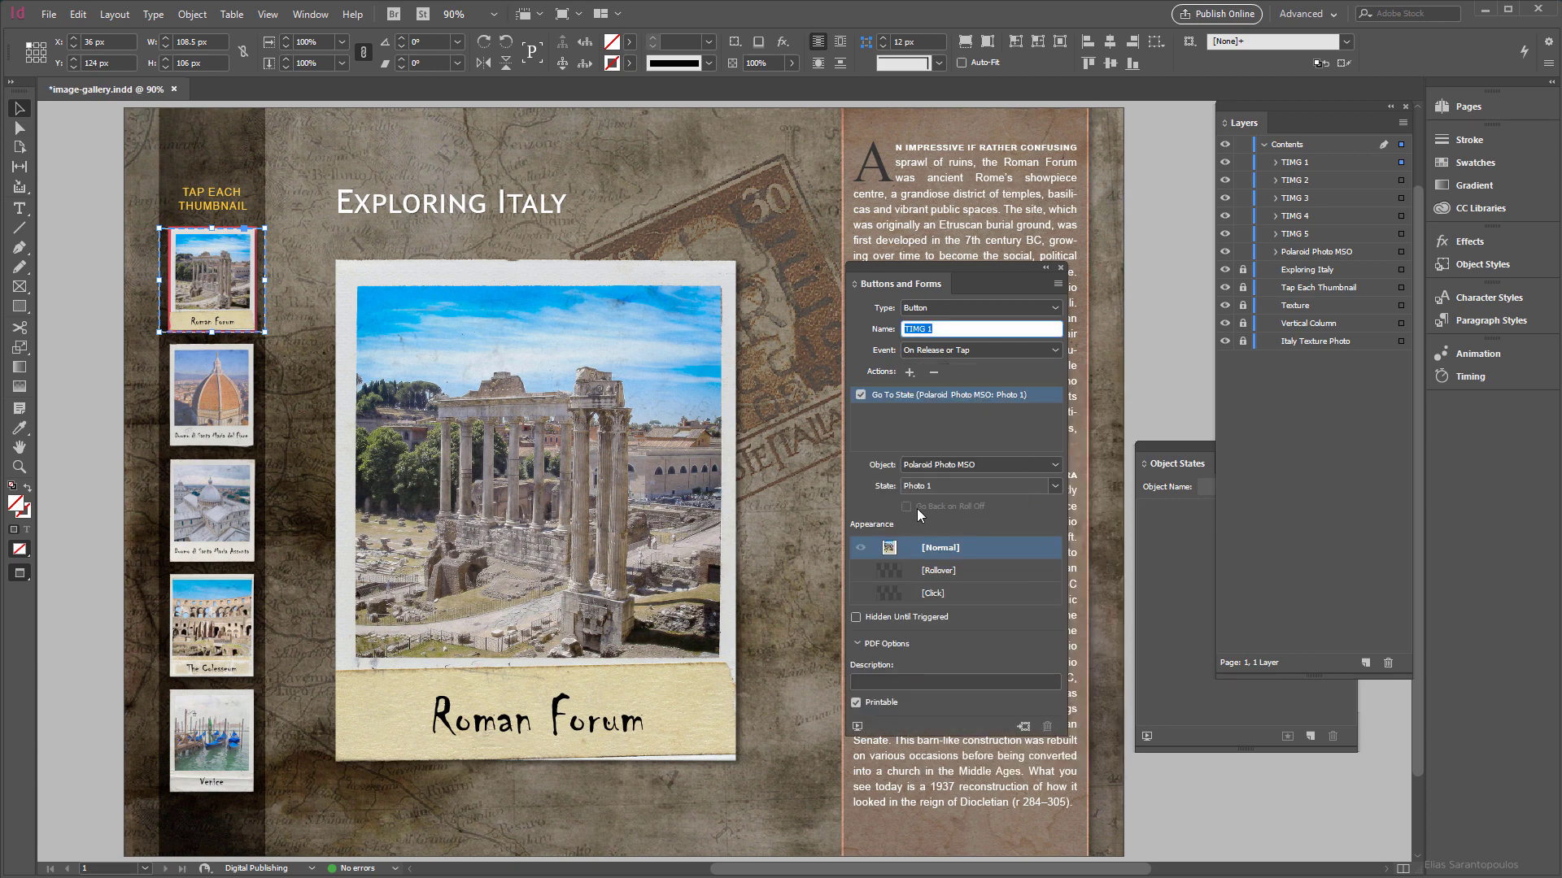
{"action": "left_click", "coordinate": [1053, 485]}
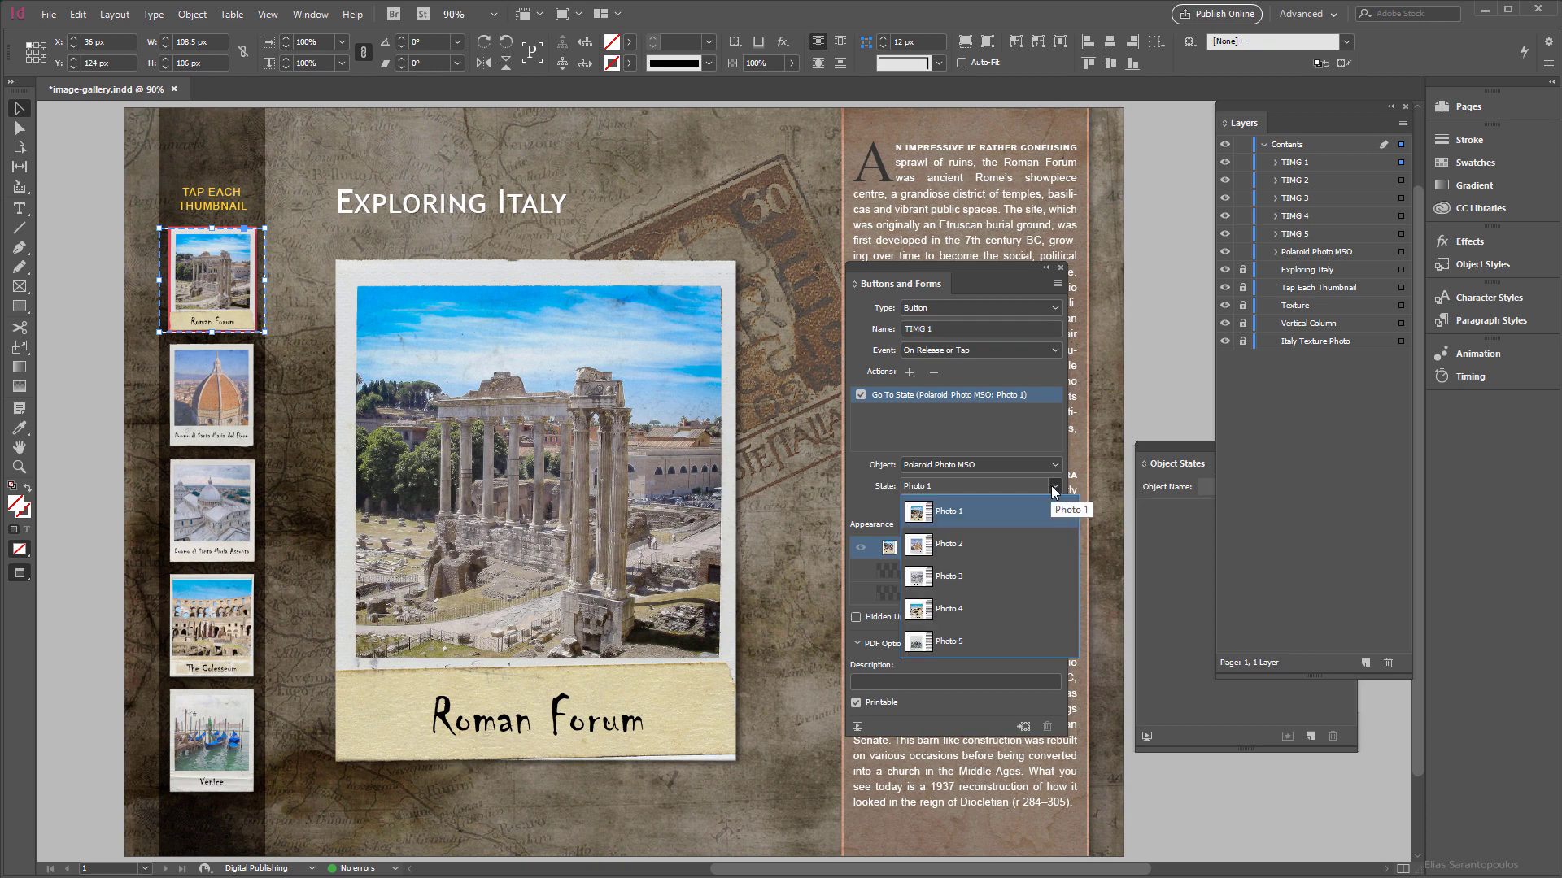
{"action": "left_click", "coordinate": [1017, 502]}
{"action": "left_click", "coordinate": [1332, 181]}
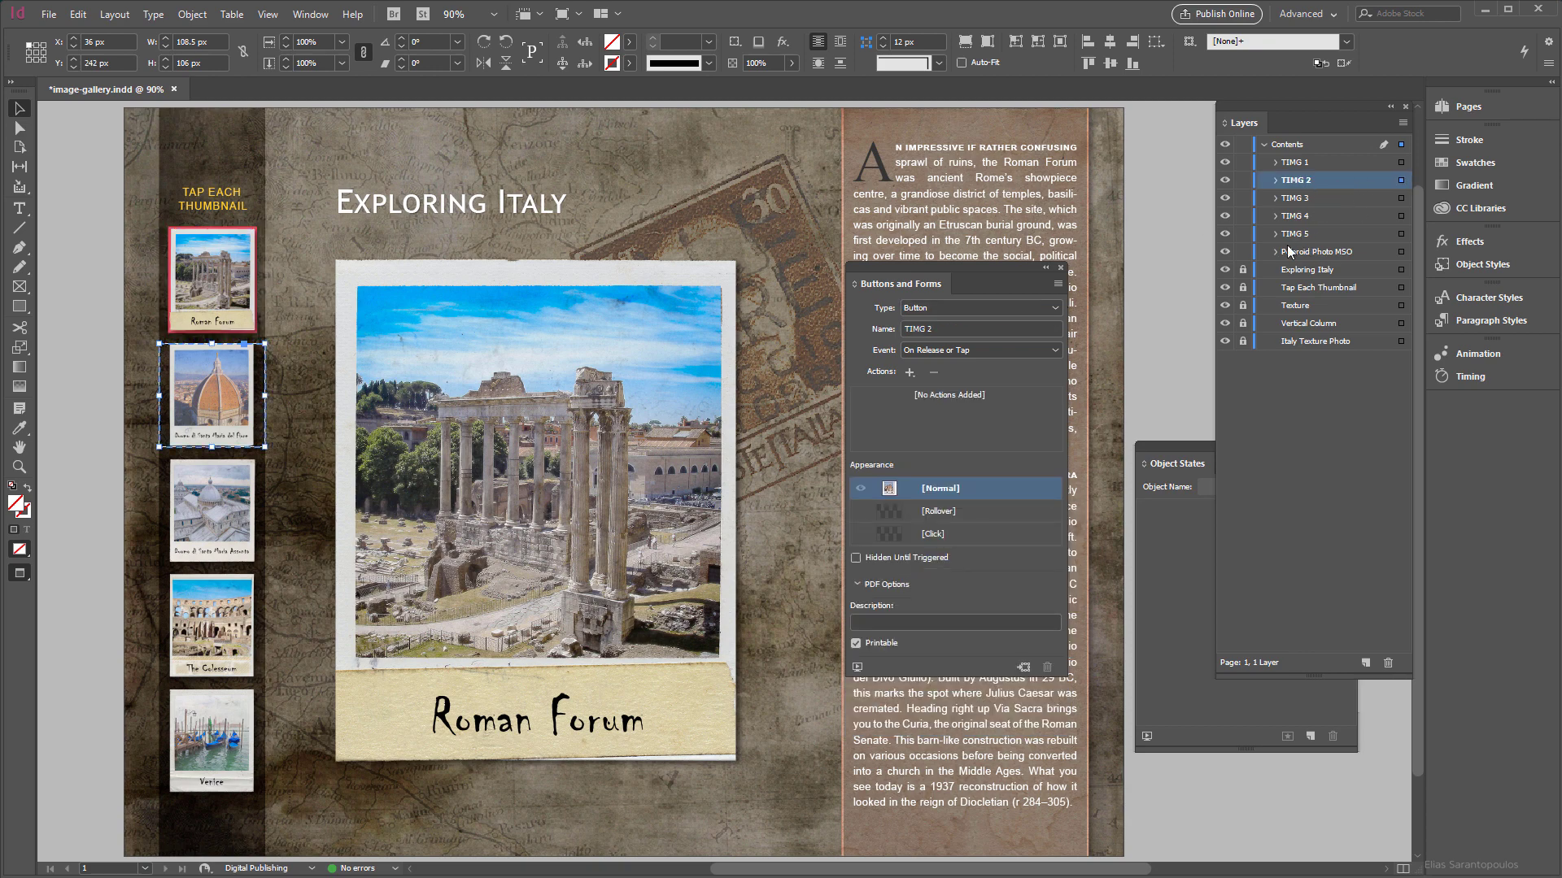
{"action": "left_click", "coordinate": [910, 372]}
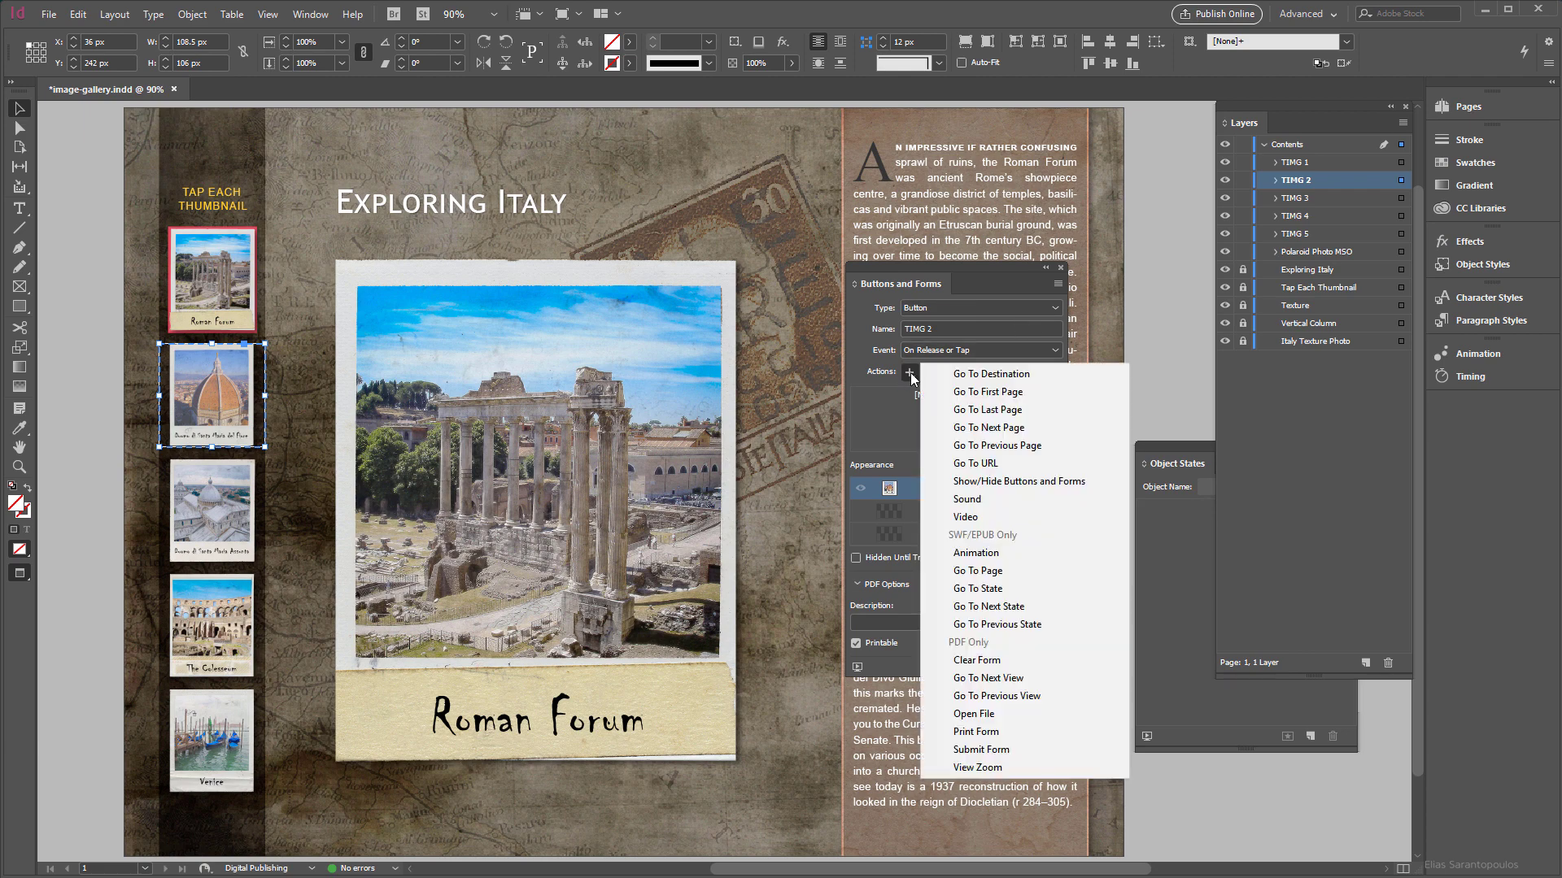
{"action": "left_click", "coordinate": [1041, 593]}
{"action": "left_click", "coordinate": [974, 469]}
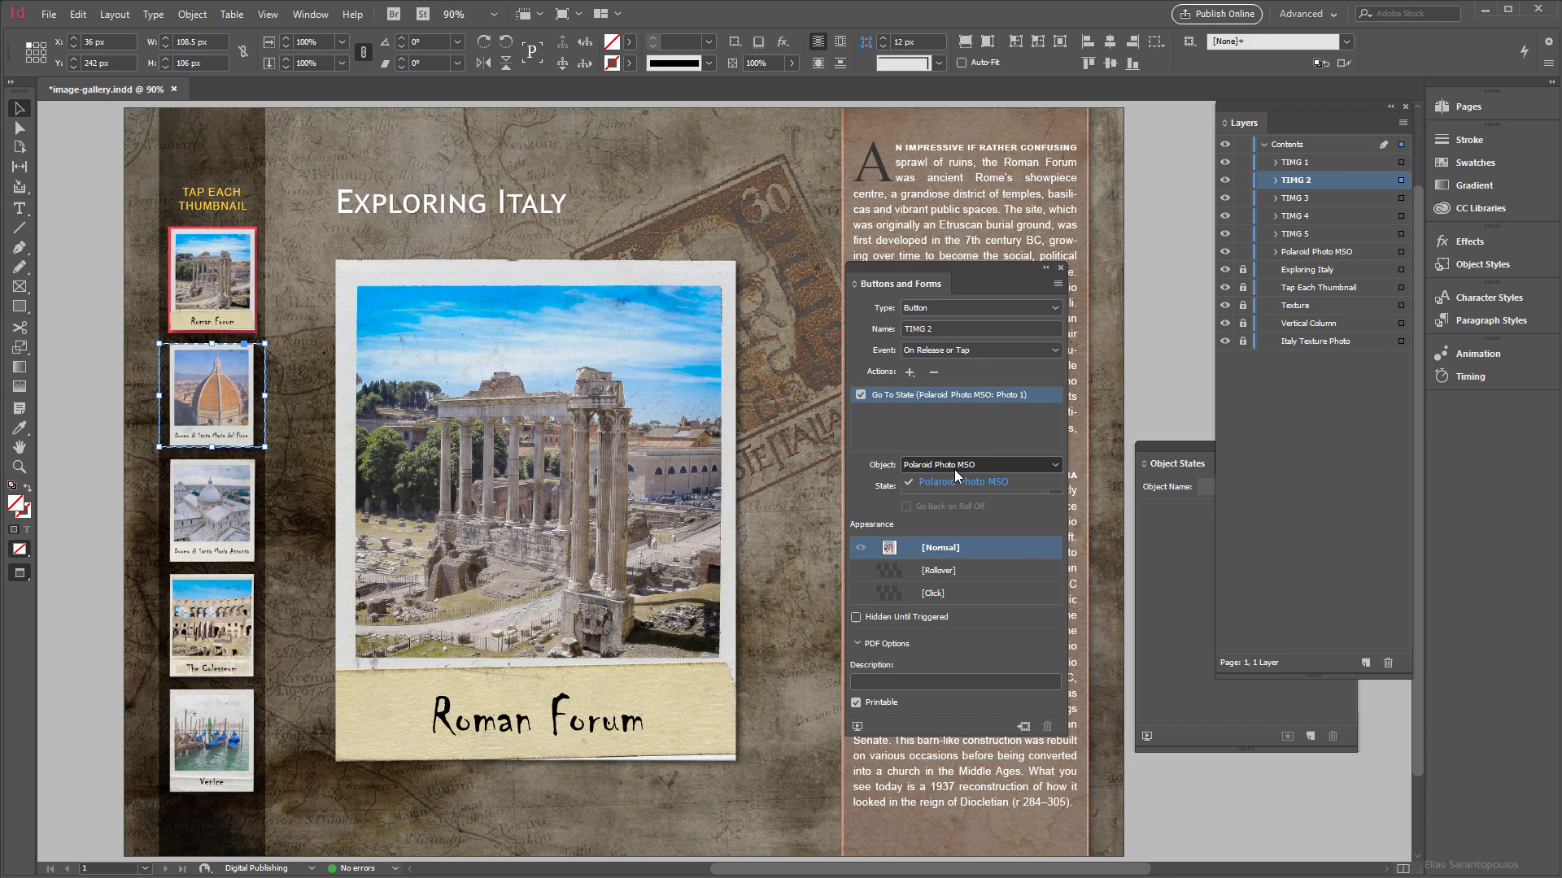
{"action": "left_click", "coordinate": [958, 481]}
{"action": "left_click", "coordinate": [988, 486]}
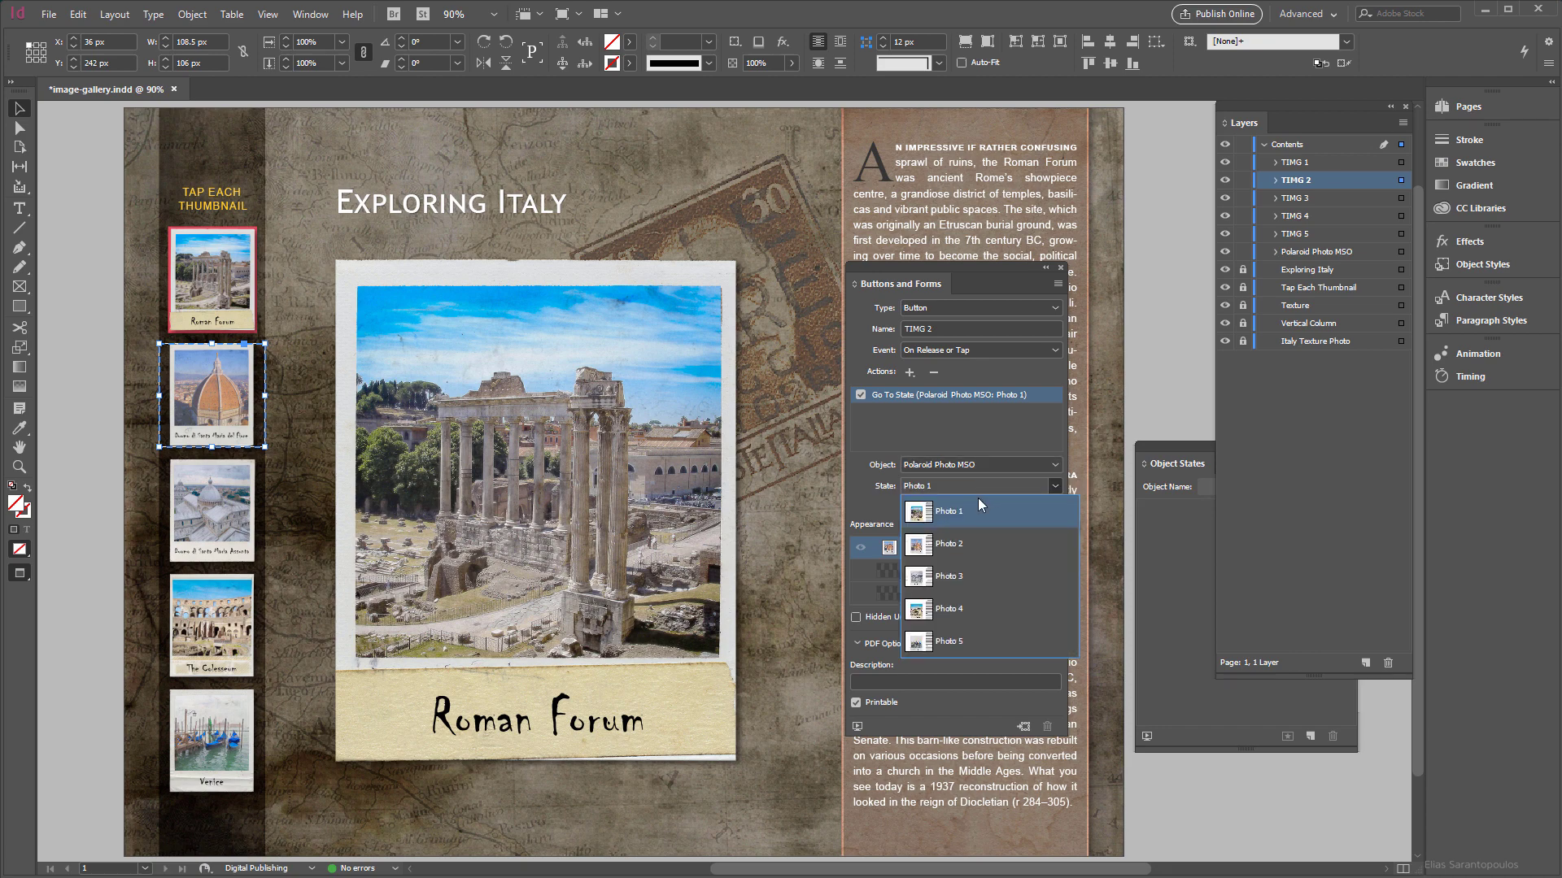
{"action": "left_click", "coordinate": [971, 545]}
Give TIMG 3 and TIMG 4 Go To State actions targeting Photo 3 and Photo 4
{"action": "left_click", "coordinate": [1365, 197]}
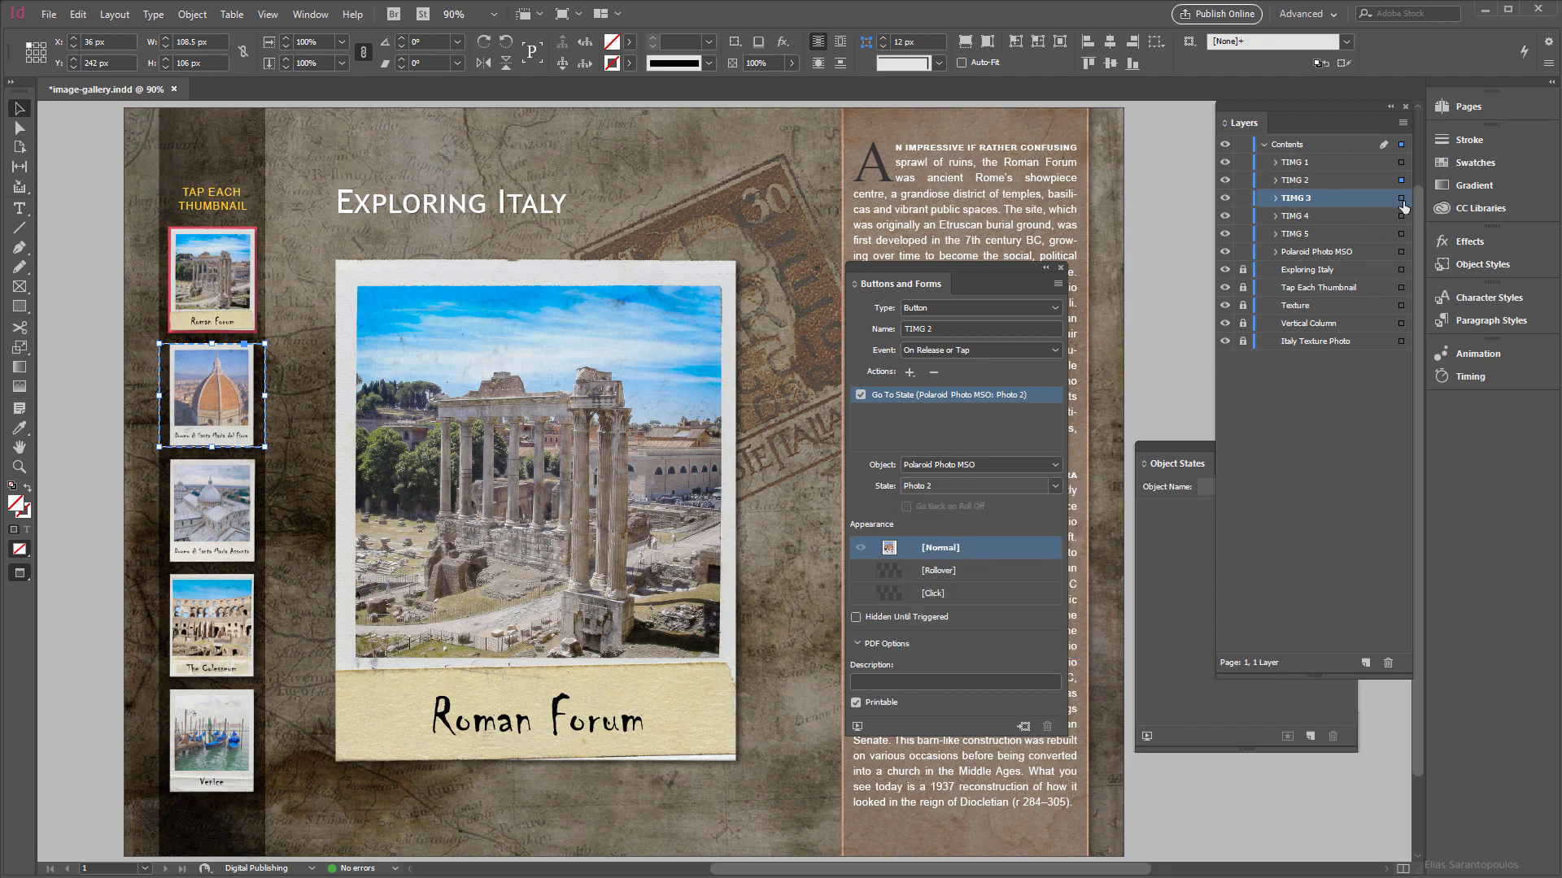
{"action": "left_click", "coordinate": [1400, 199]}
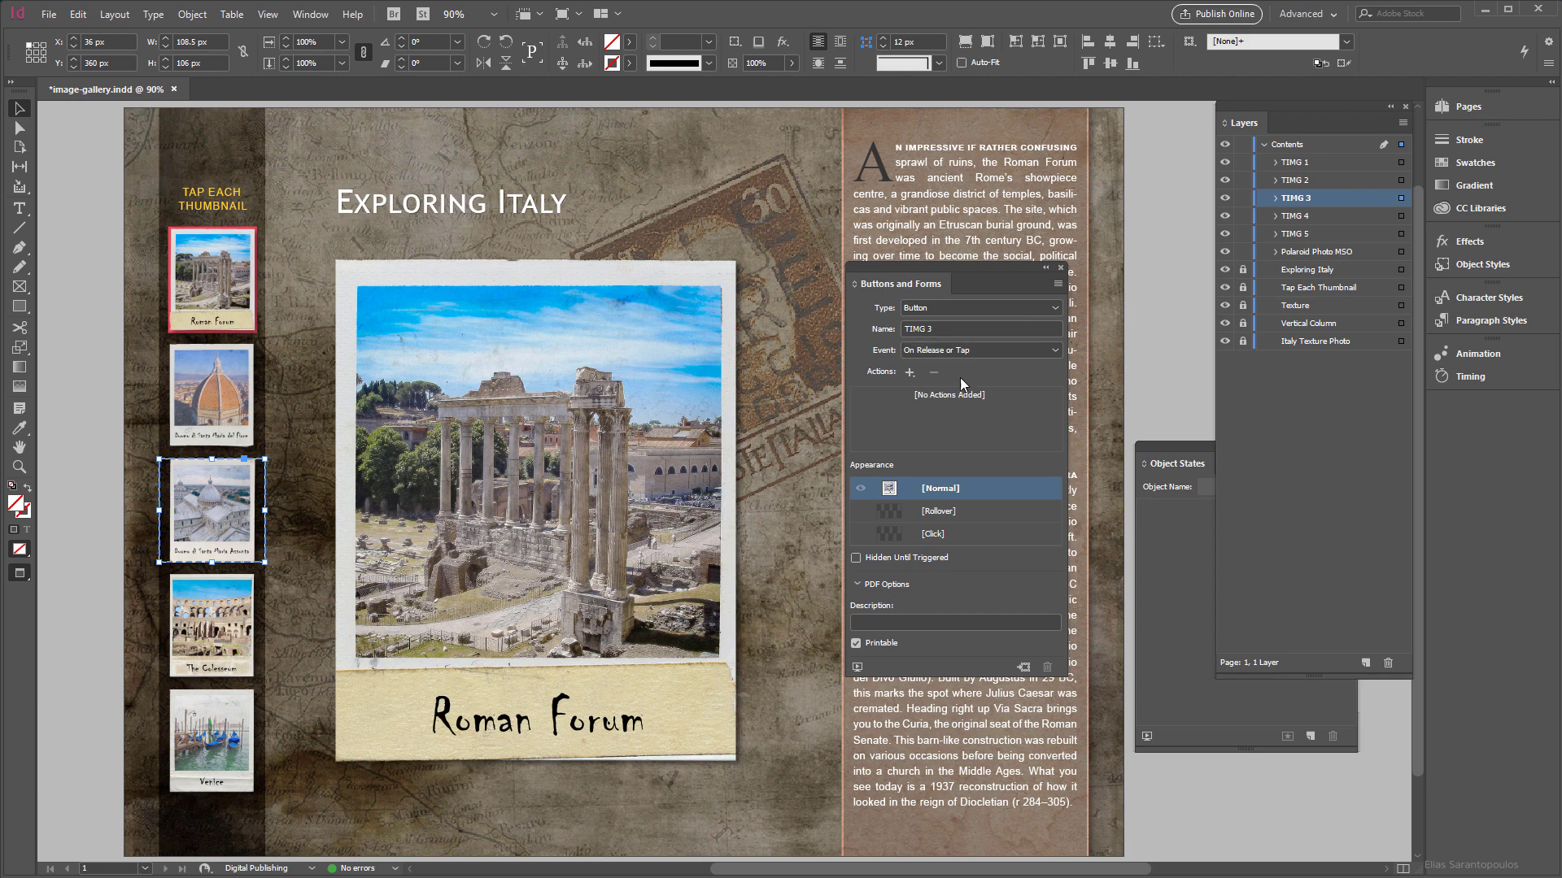
{"action": "left_click", "coordinate": [910, 372]}
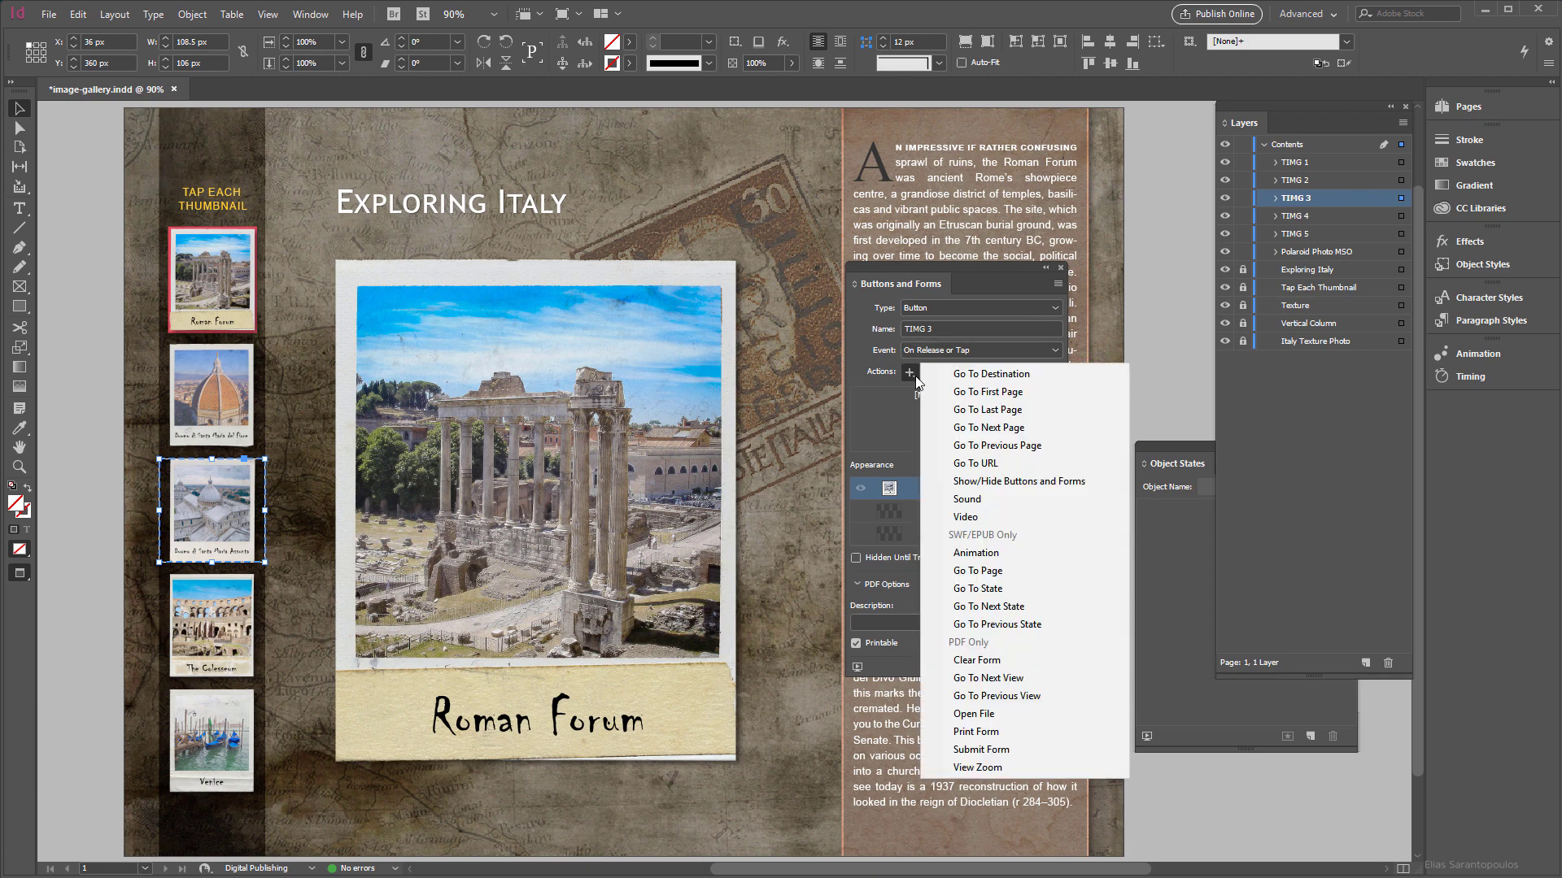
{"action": "left_click", "coordinate": [1029, 589]}
{"action": "left_click", "coordinate": [963, 488]}
{"action": "left_click", "coordinate": [976, 571]}
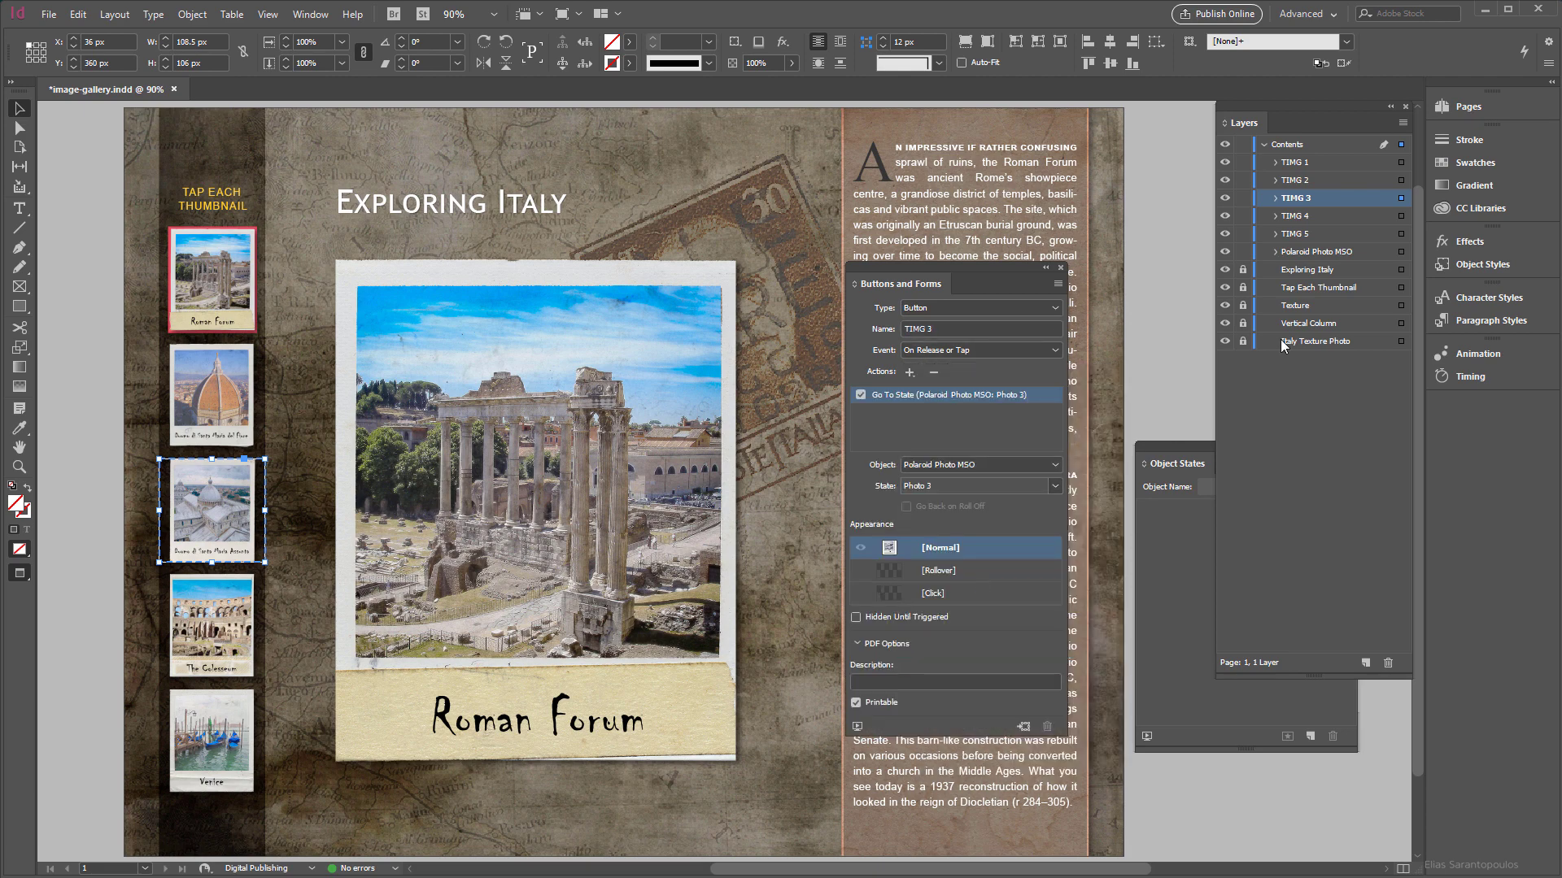
{"action": "left_click", "coordinate": [1309, 216]}
{"action": "left_click", "coordinate": [1401, 216]}
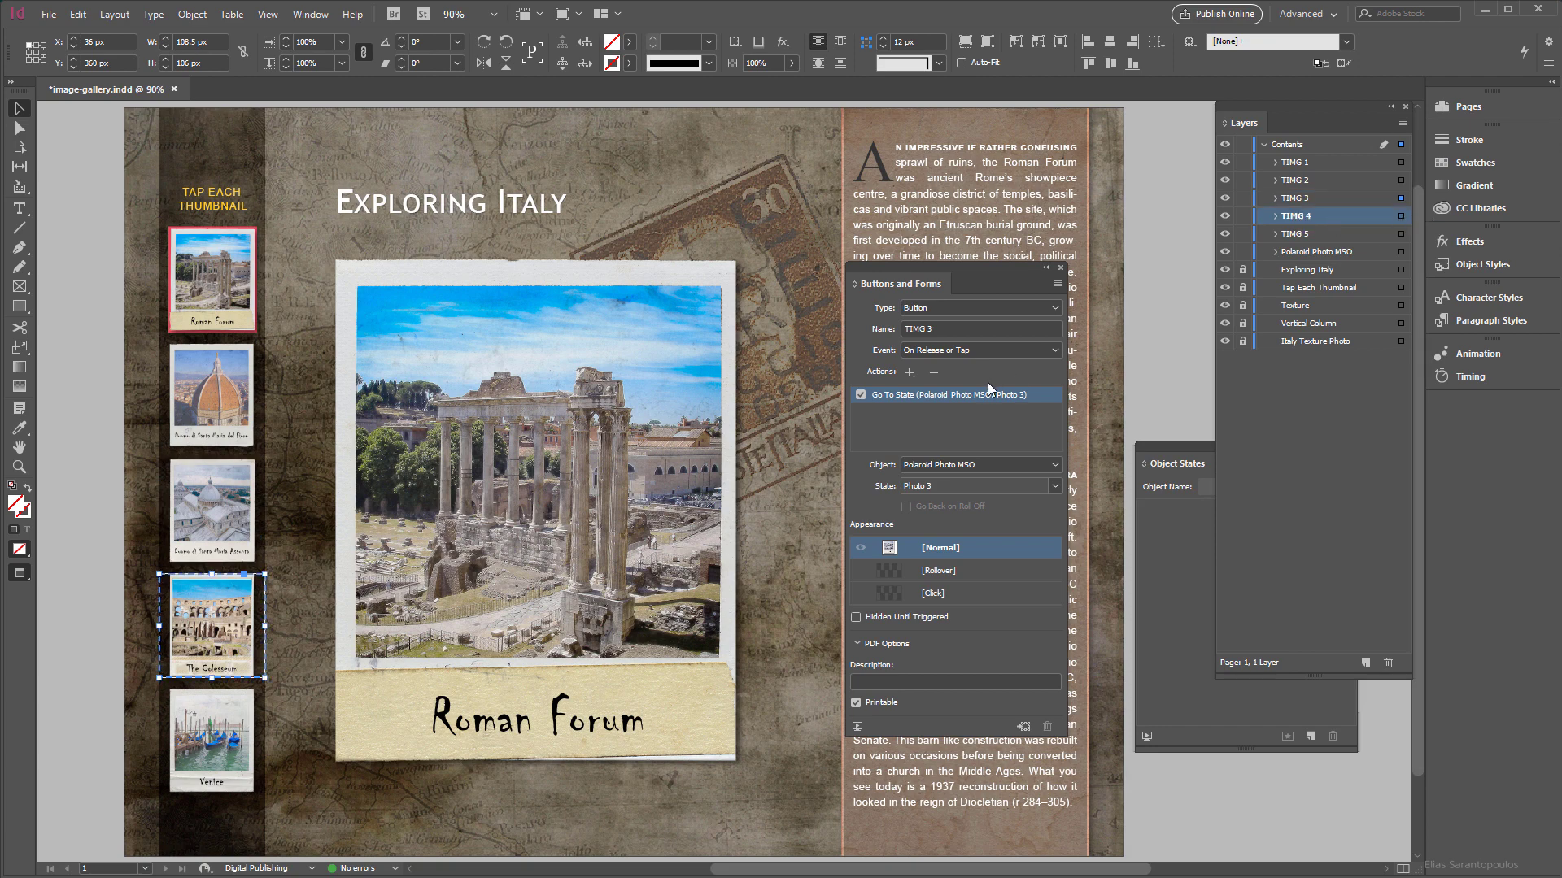
{"action": "left_click", "coordinate": [910, 372]}
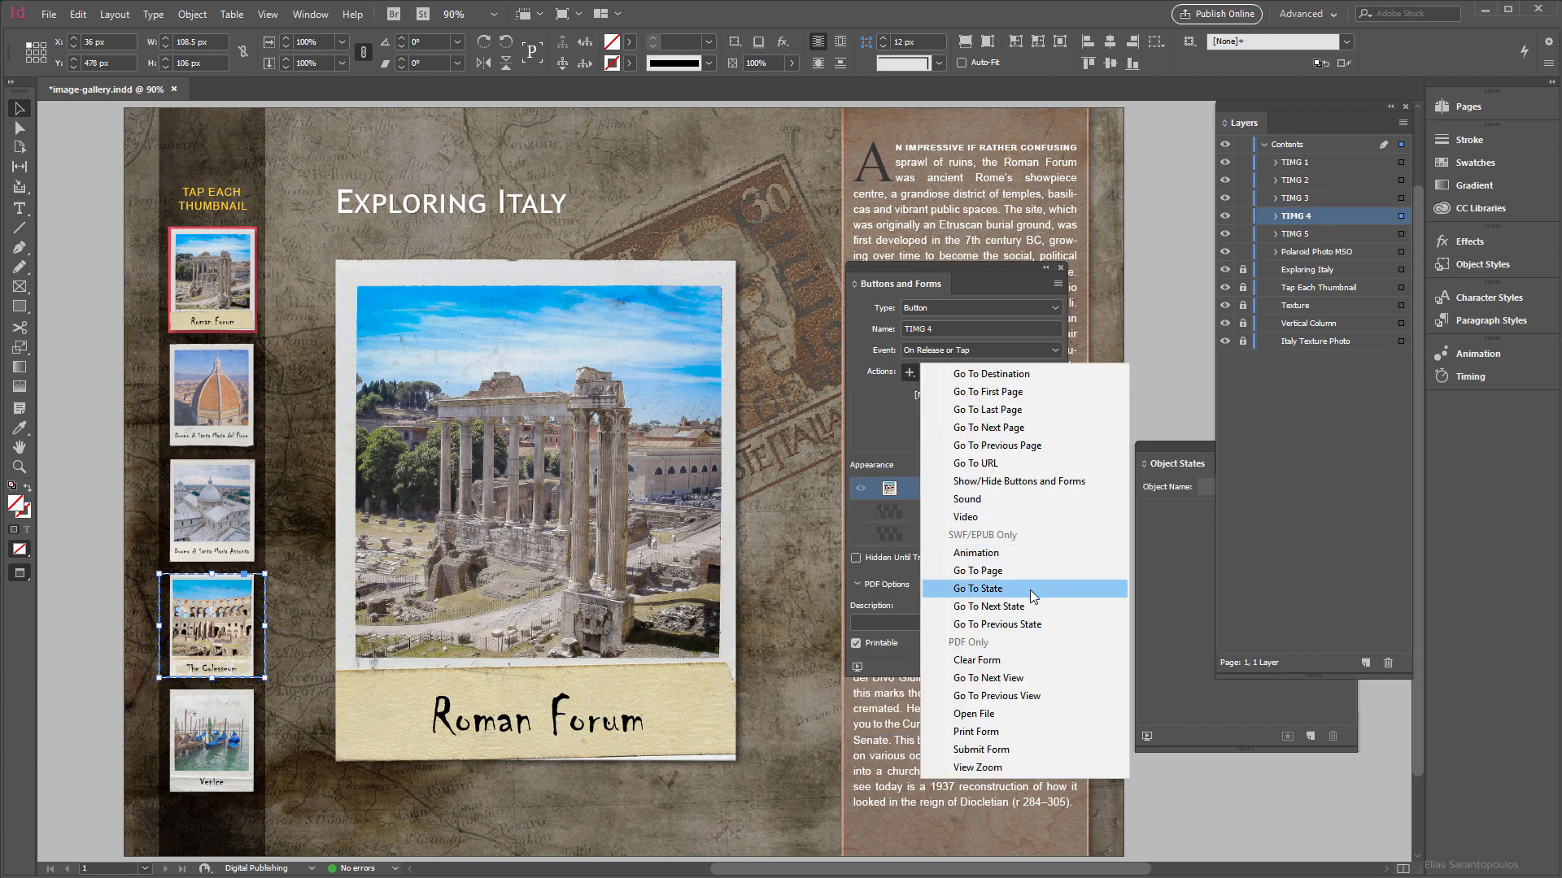
{"action": "left_click", "coordinate": [1027, 588]}
{"action": "left_click", "coordinate": [958, 486]}
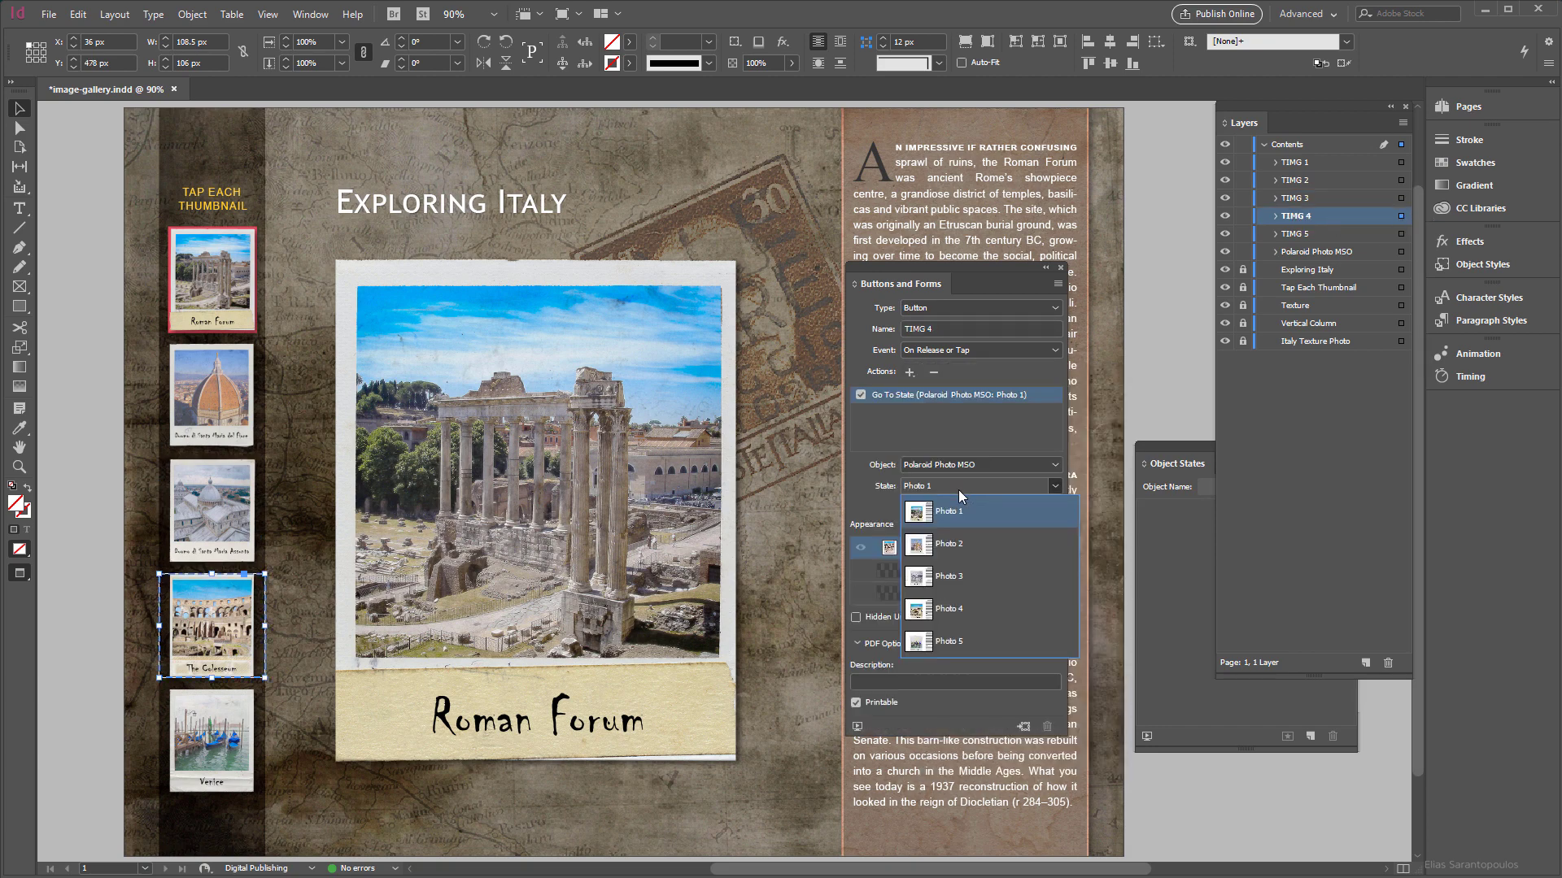
{"action": "left_click", "coordinate": [949, 609]}
Give the Venice button TIMG 5 a Go To State action targeting Photo 5
{"action": "left_click", "coordinate": [1409, 233]}
{"action": "left_click", "coordinate": [1402, 234]}
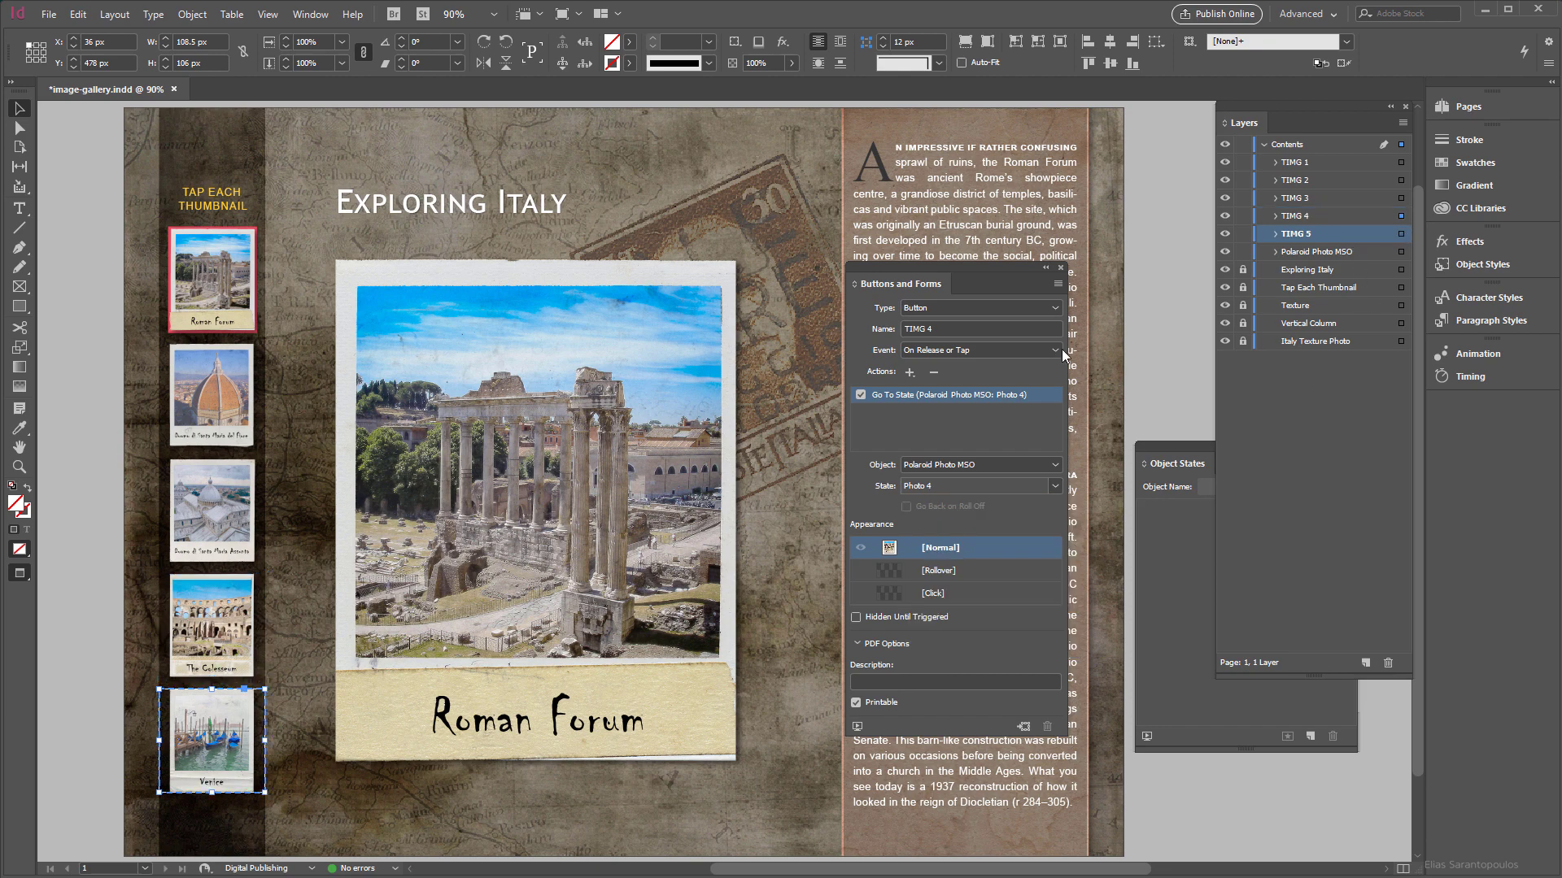
{"action": "left_click", "coordinate": [910, 372]}
{"action": "left_click", "coordinate": [1016, 585]}
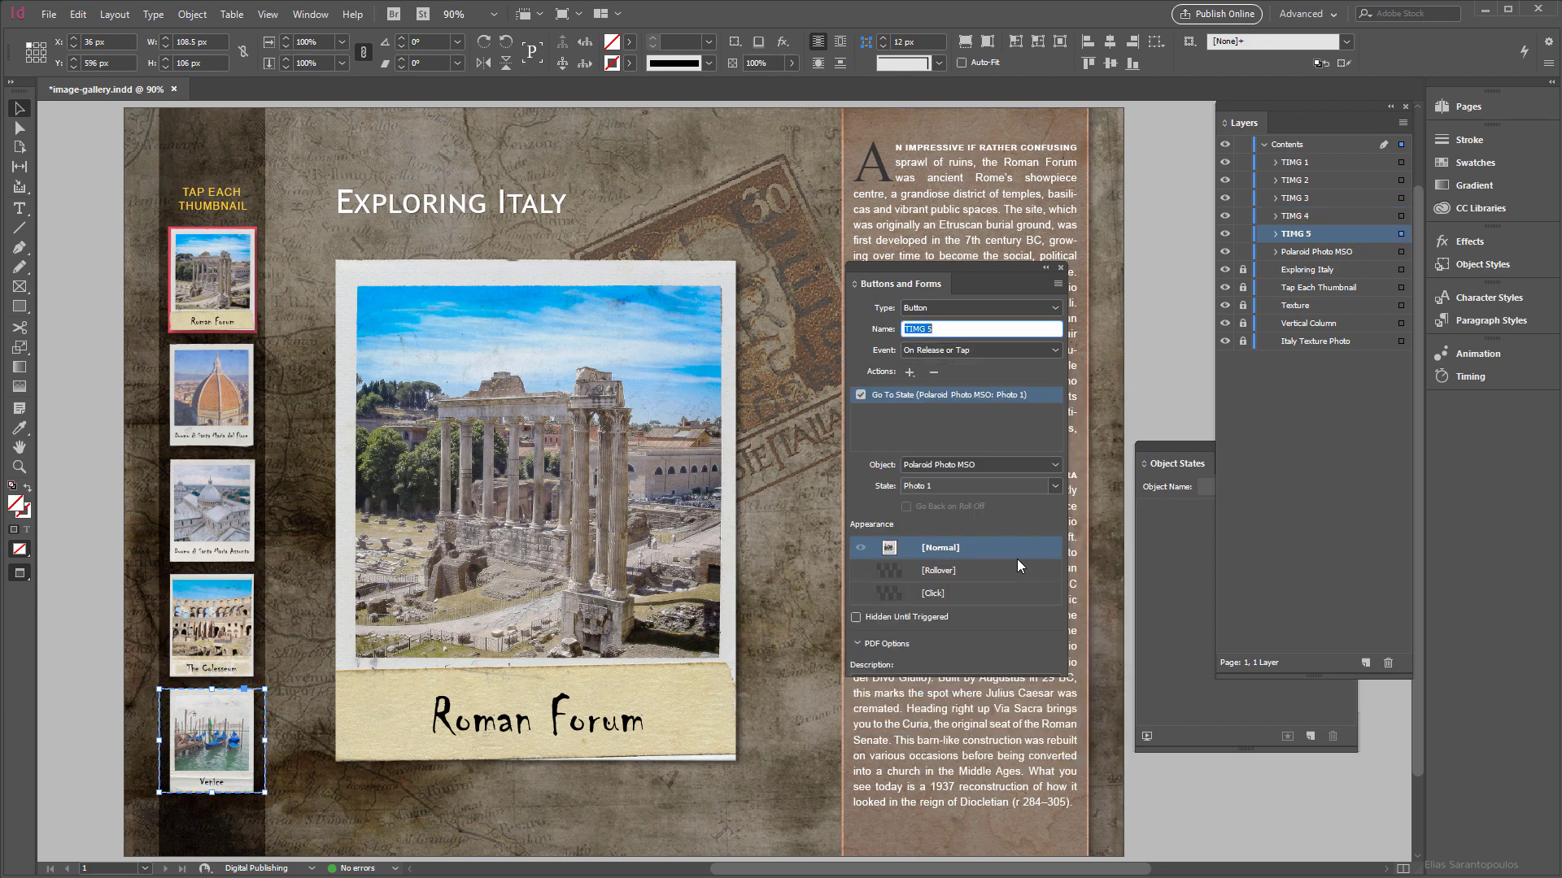
{"action": "left_click", "coordinate": [970, 486]}
{"action": "left_click", "coordinate": [965, 641]}
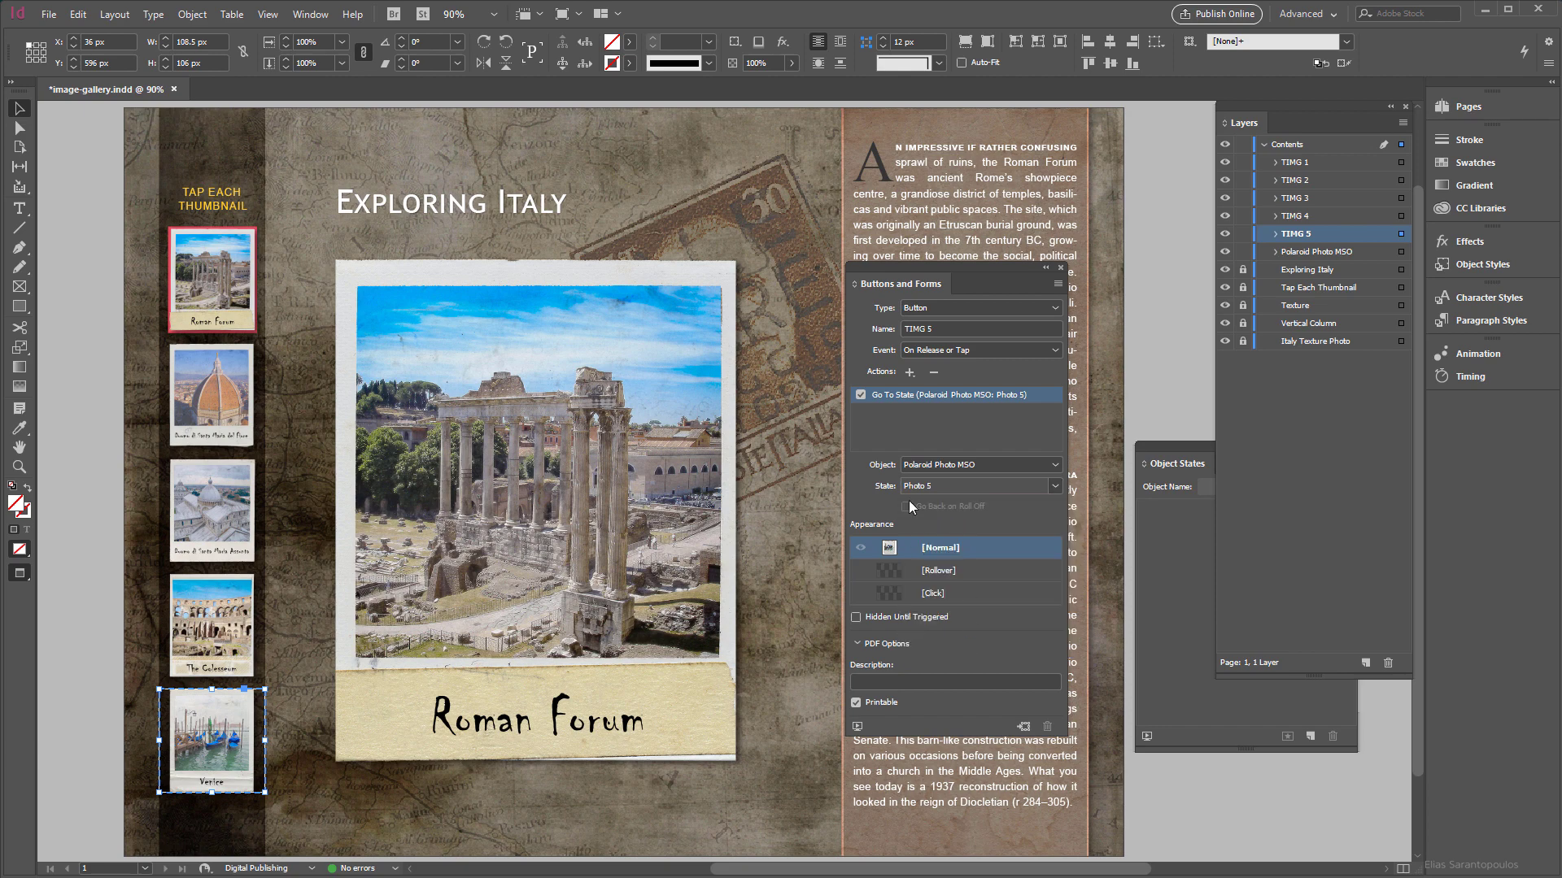
{"action": "left_click_drag", "start_coordinate": [1136, 453], "coordinate": [1069, 358]}
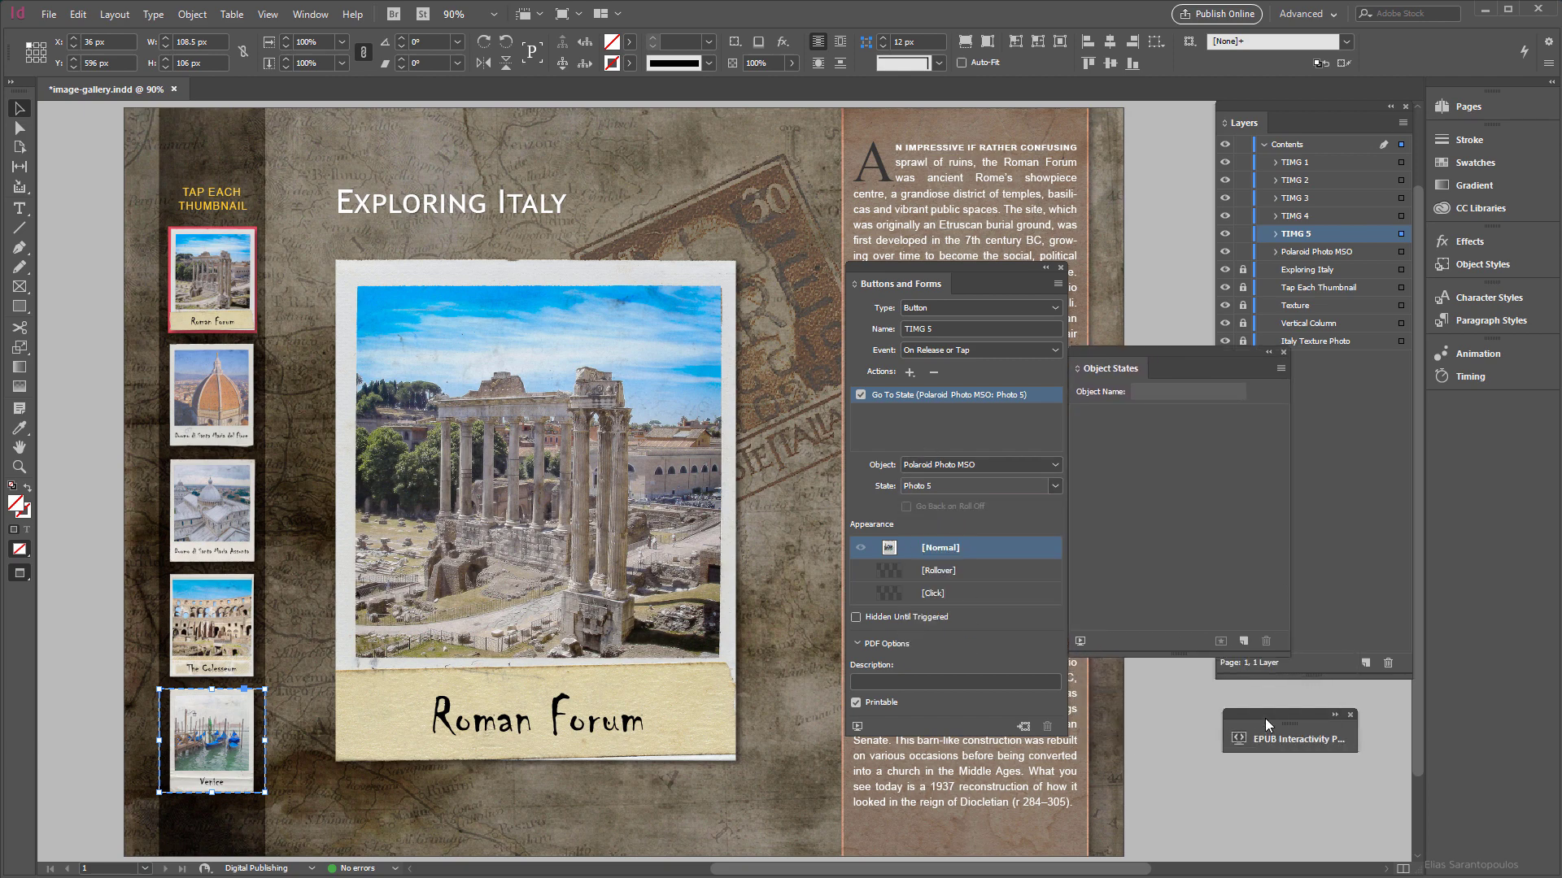
Enlarge the EPUB Interactivity Preview and tap every thumbnail, ending back on the Roman Forum photo
{"action": "left_click_drag", "start_coordinate": [1265, 719], "coordinate": [345, 231]}
{"action": "left_click", "coordinate": [374, 257]}
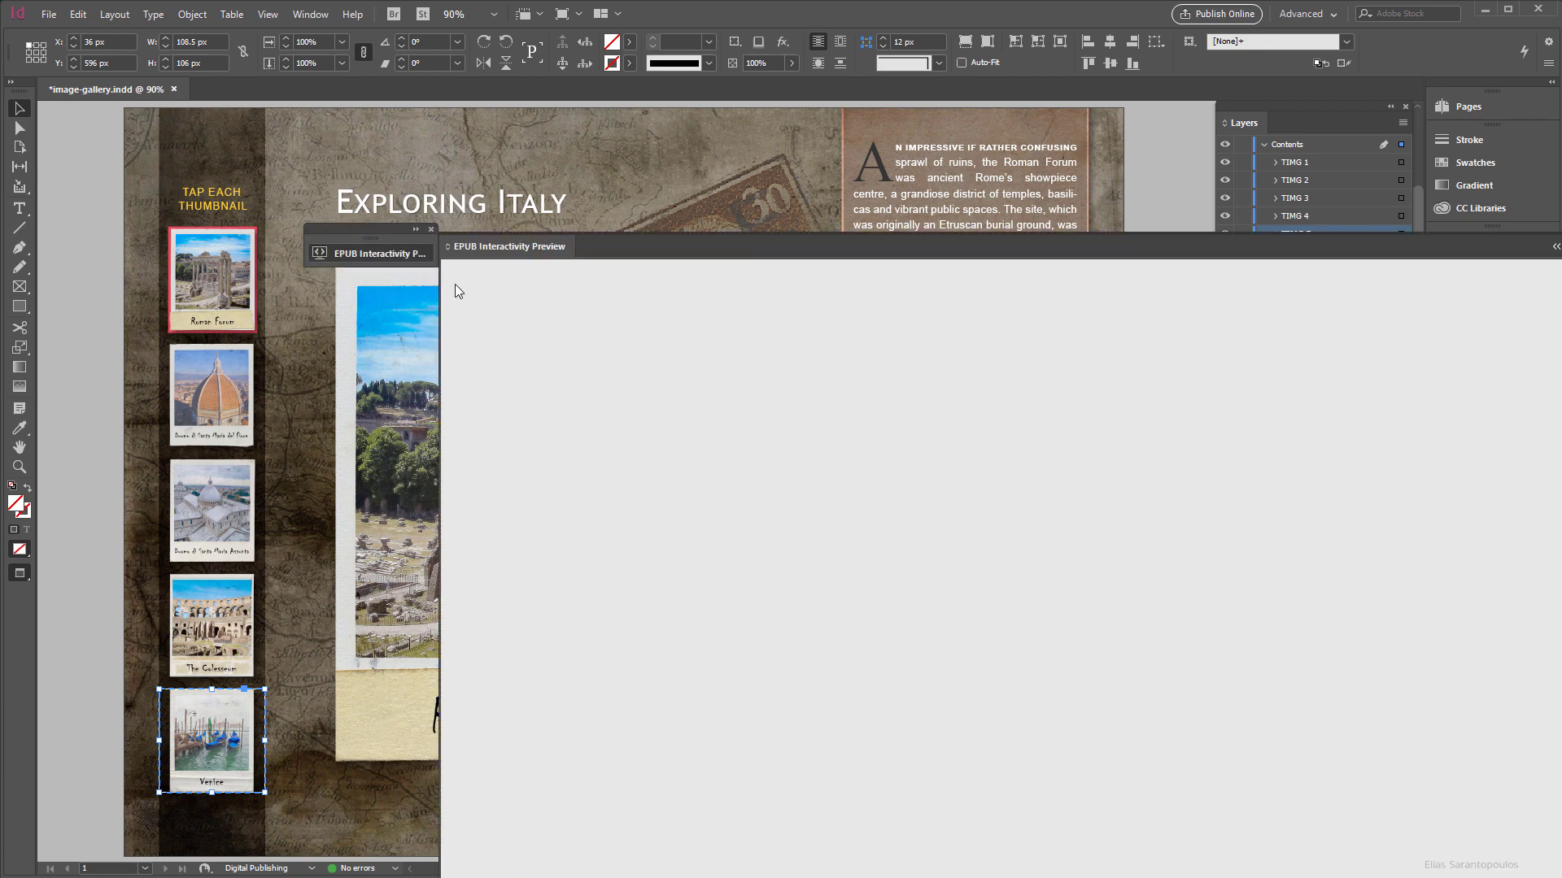
{"action": "left_click_drag", "start_coordinate": [647, 251], "coordinate": [306, 122]}
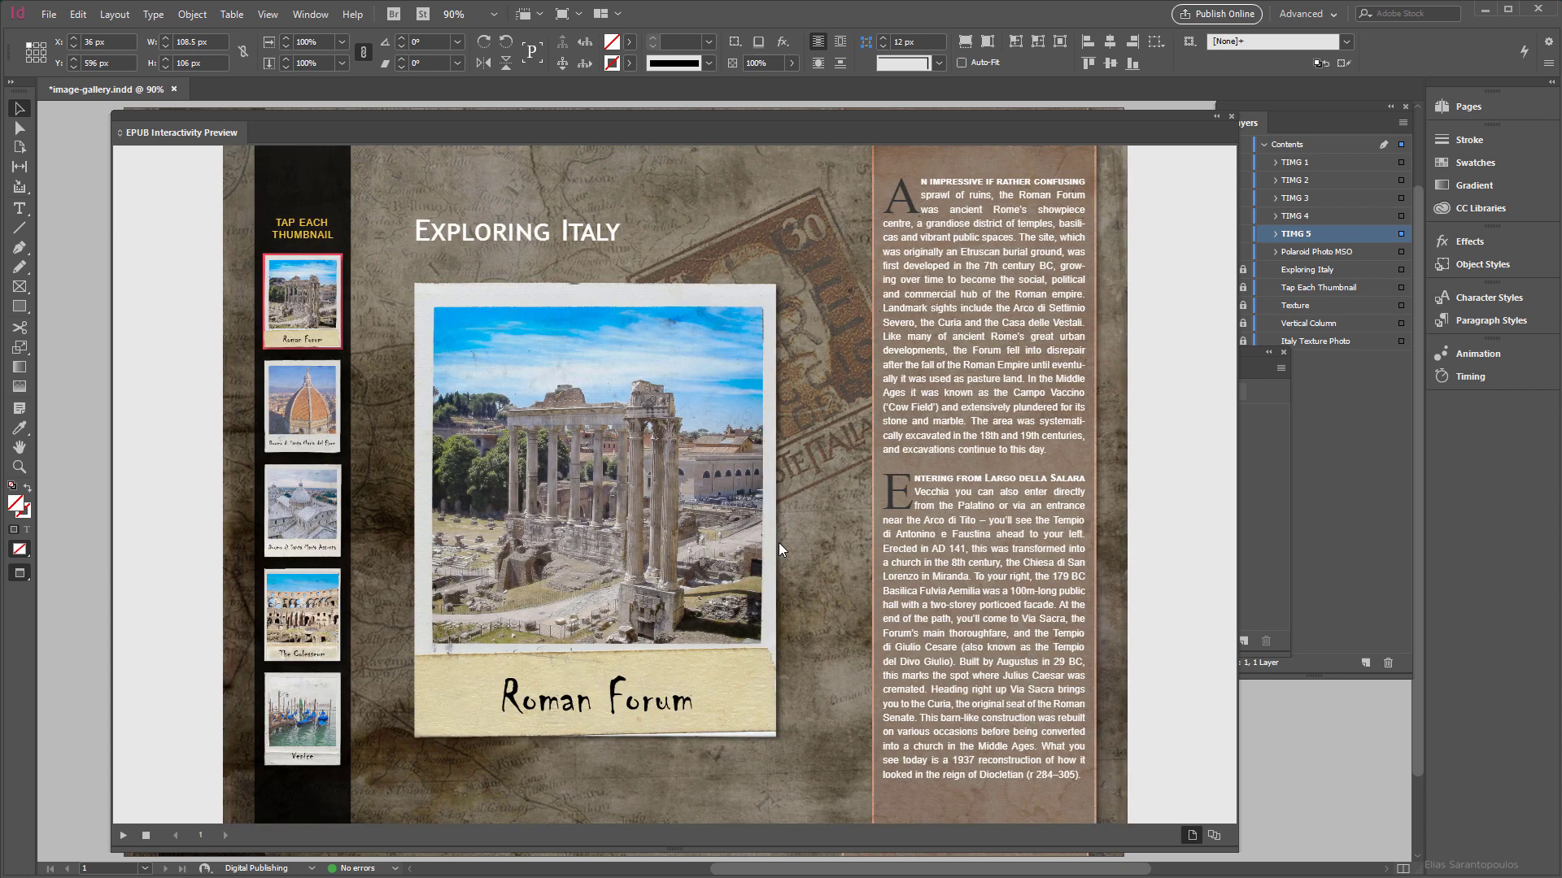
{"action": "left_click", "coordinate": [322, 406]}
{"action": "left_click", "coordinate": [300, 508]}
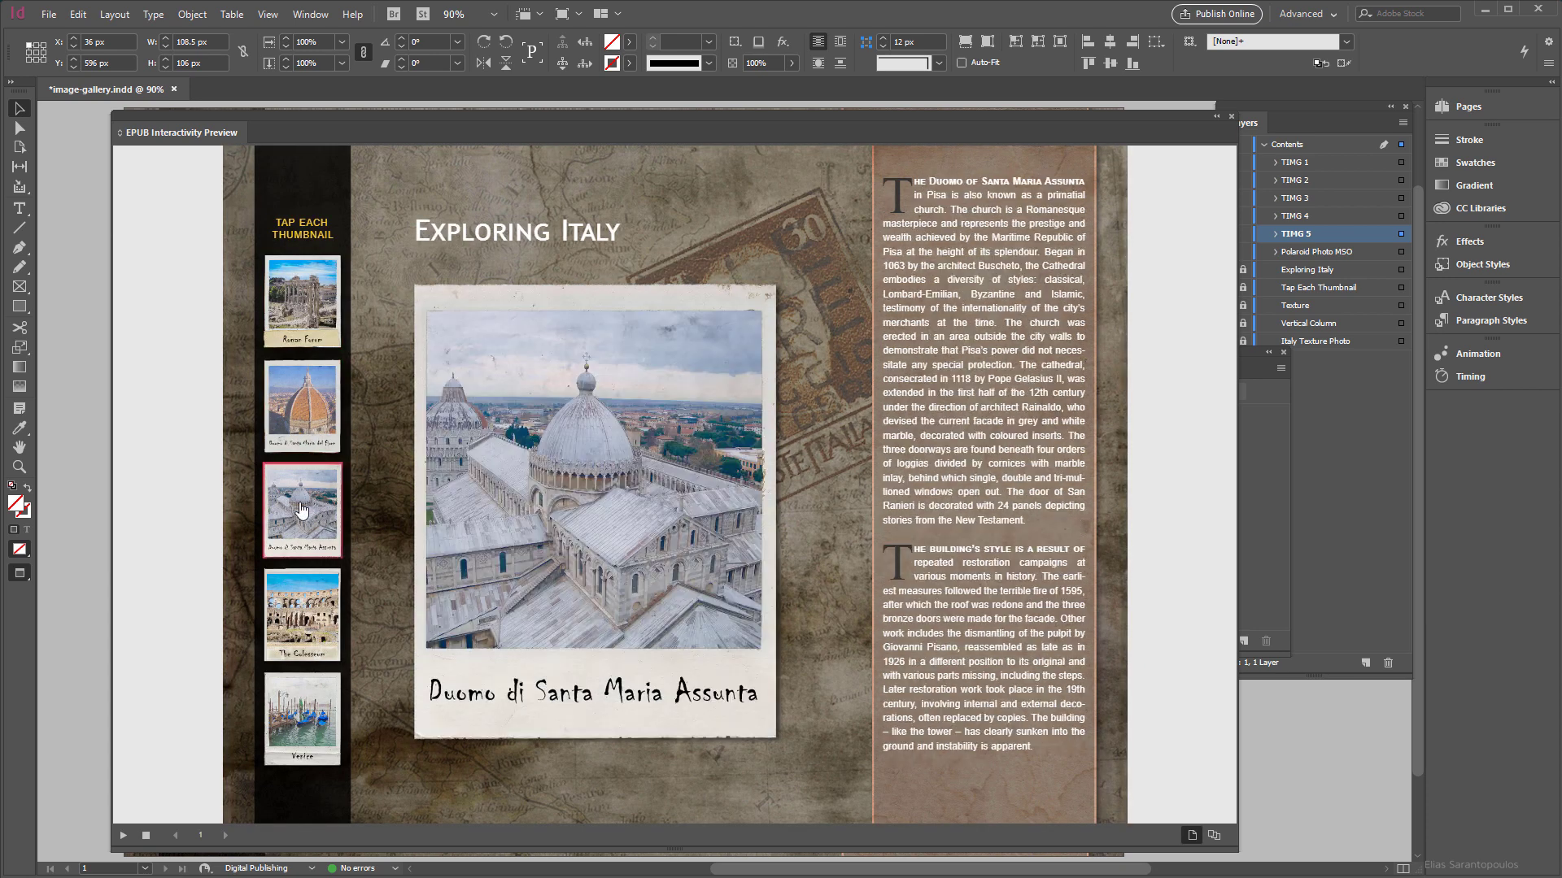
{"action": "left_click", "coordinate": [302, 596]}
{"action": "left_click", "coordinate": [318, 719]}
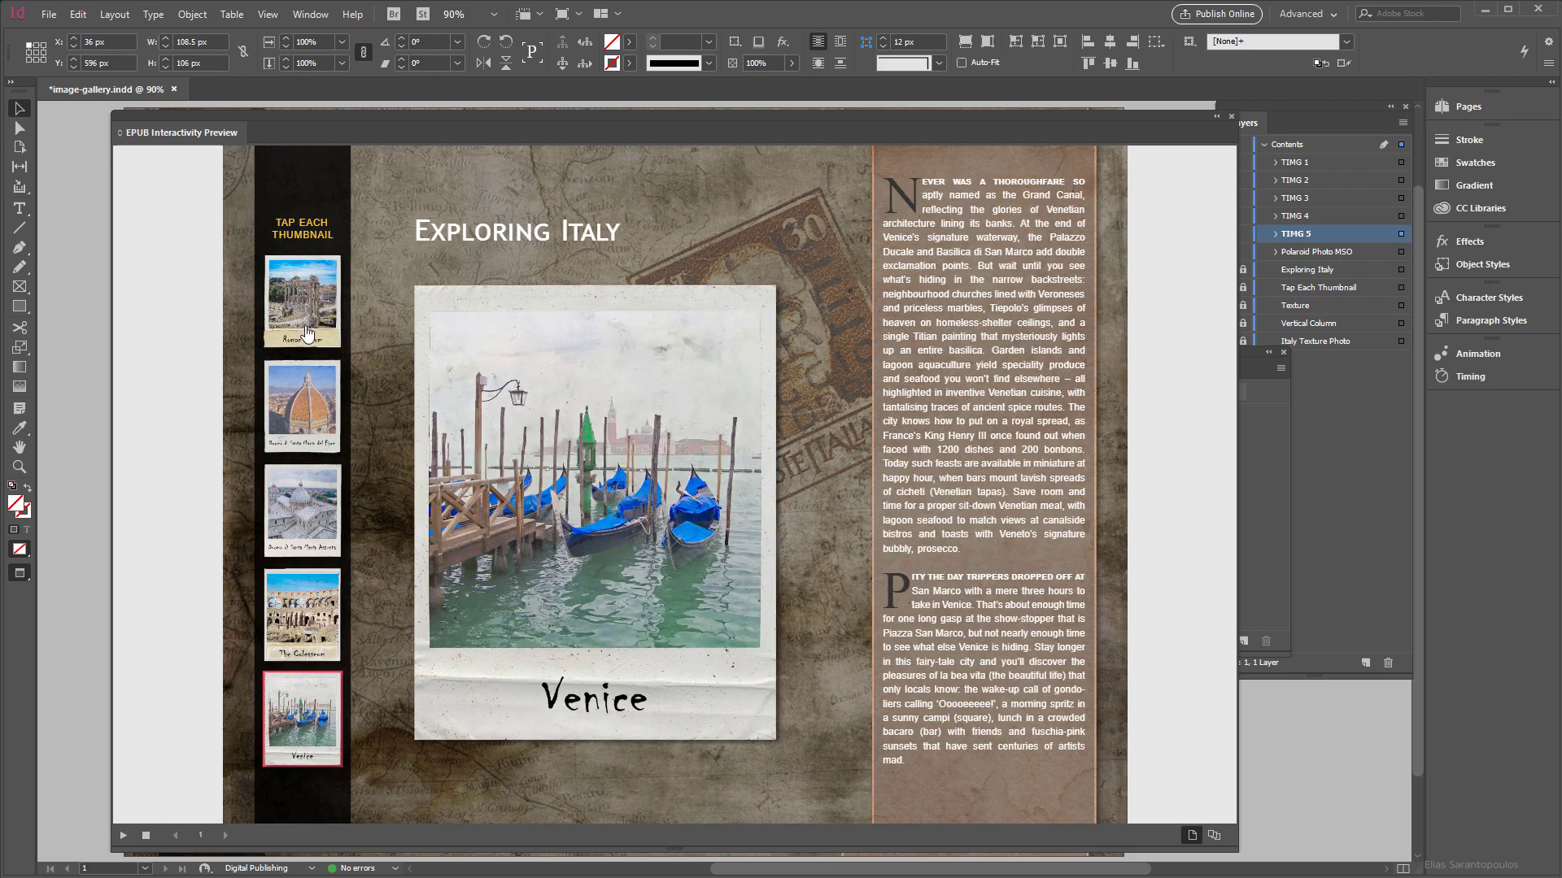
{"action": "left_click", "coordinate": [308, 327]}
{"action": "left_click", "coordinate": [310, 403]}
{"action": "left_click", "coordinate": [316, 496]}
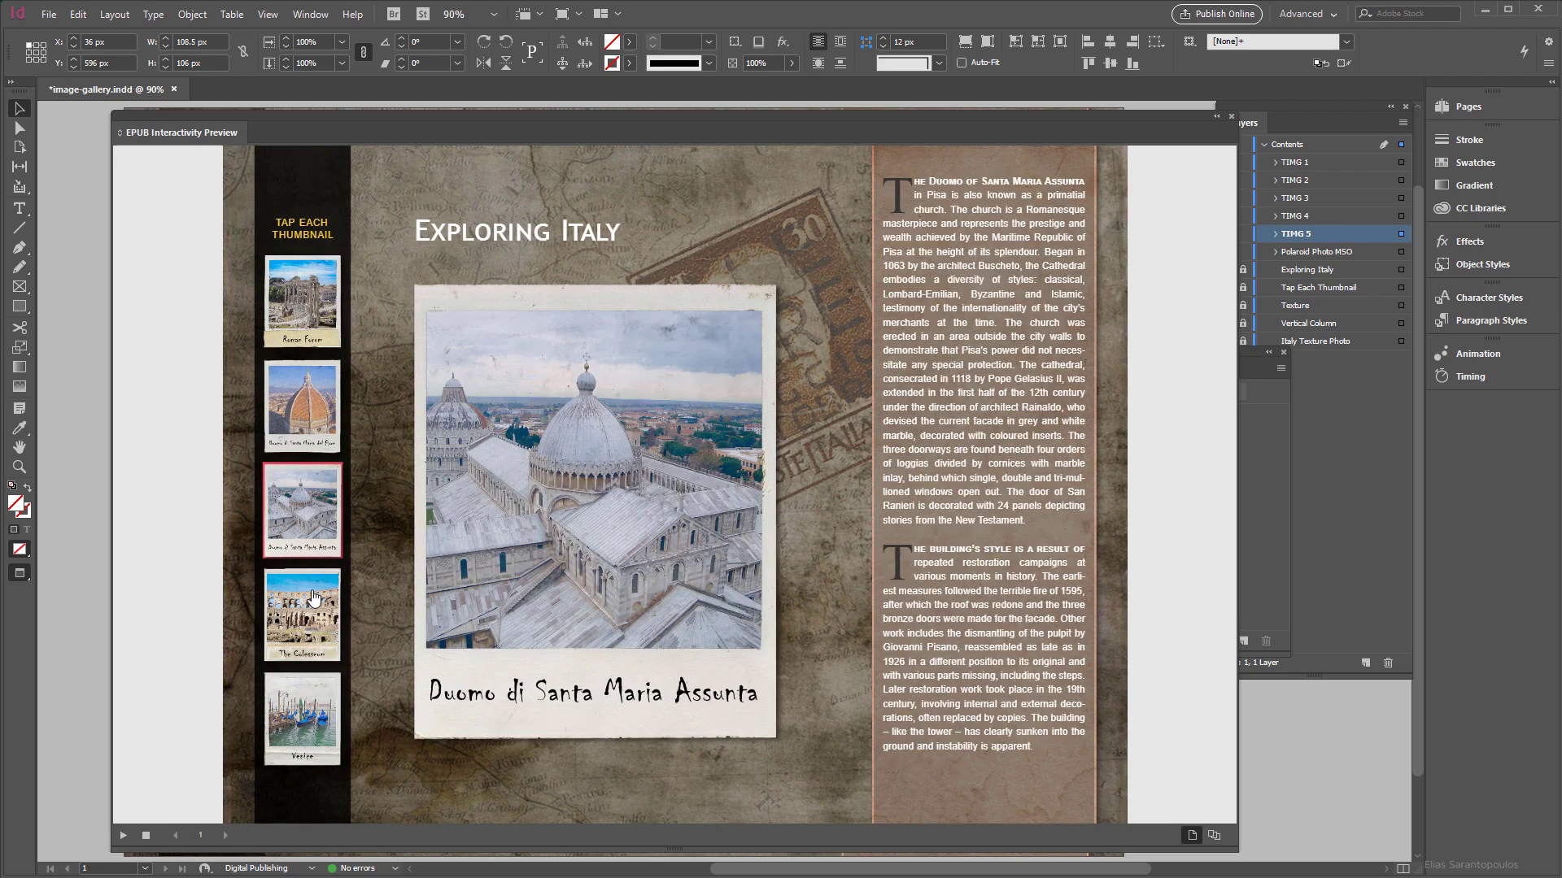
{"action": "left_click", "coordinate": [306, 356]}
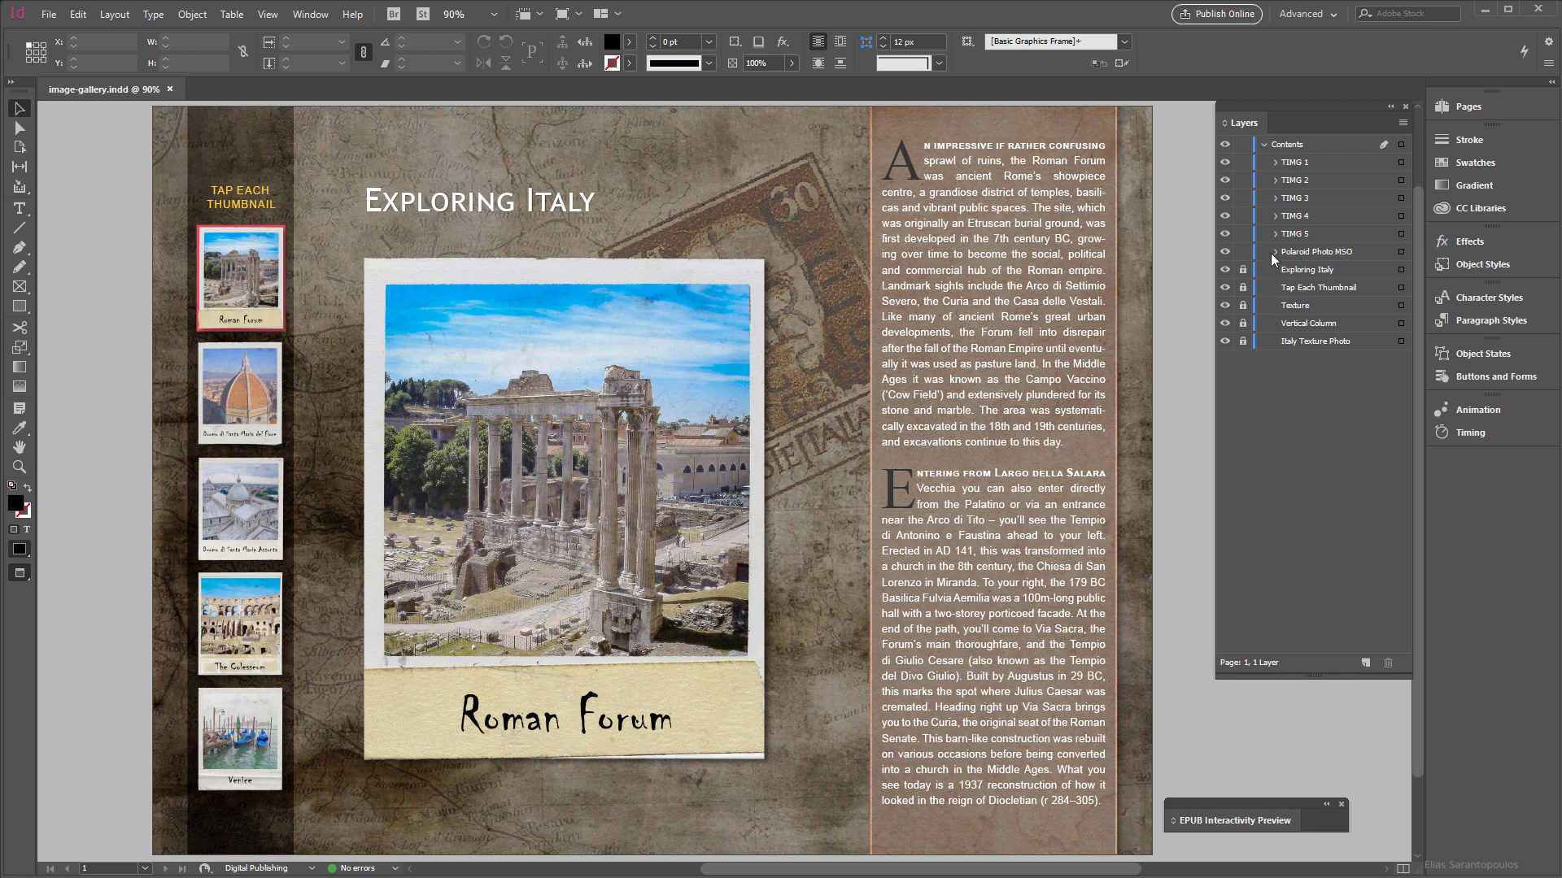
Select Polaroid under Polaroid Photo MSO > Photo 1 in Layers and bring up its Animation settings
{"action": "left_click", "coordinate": [1469, 351]}
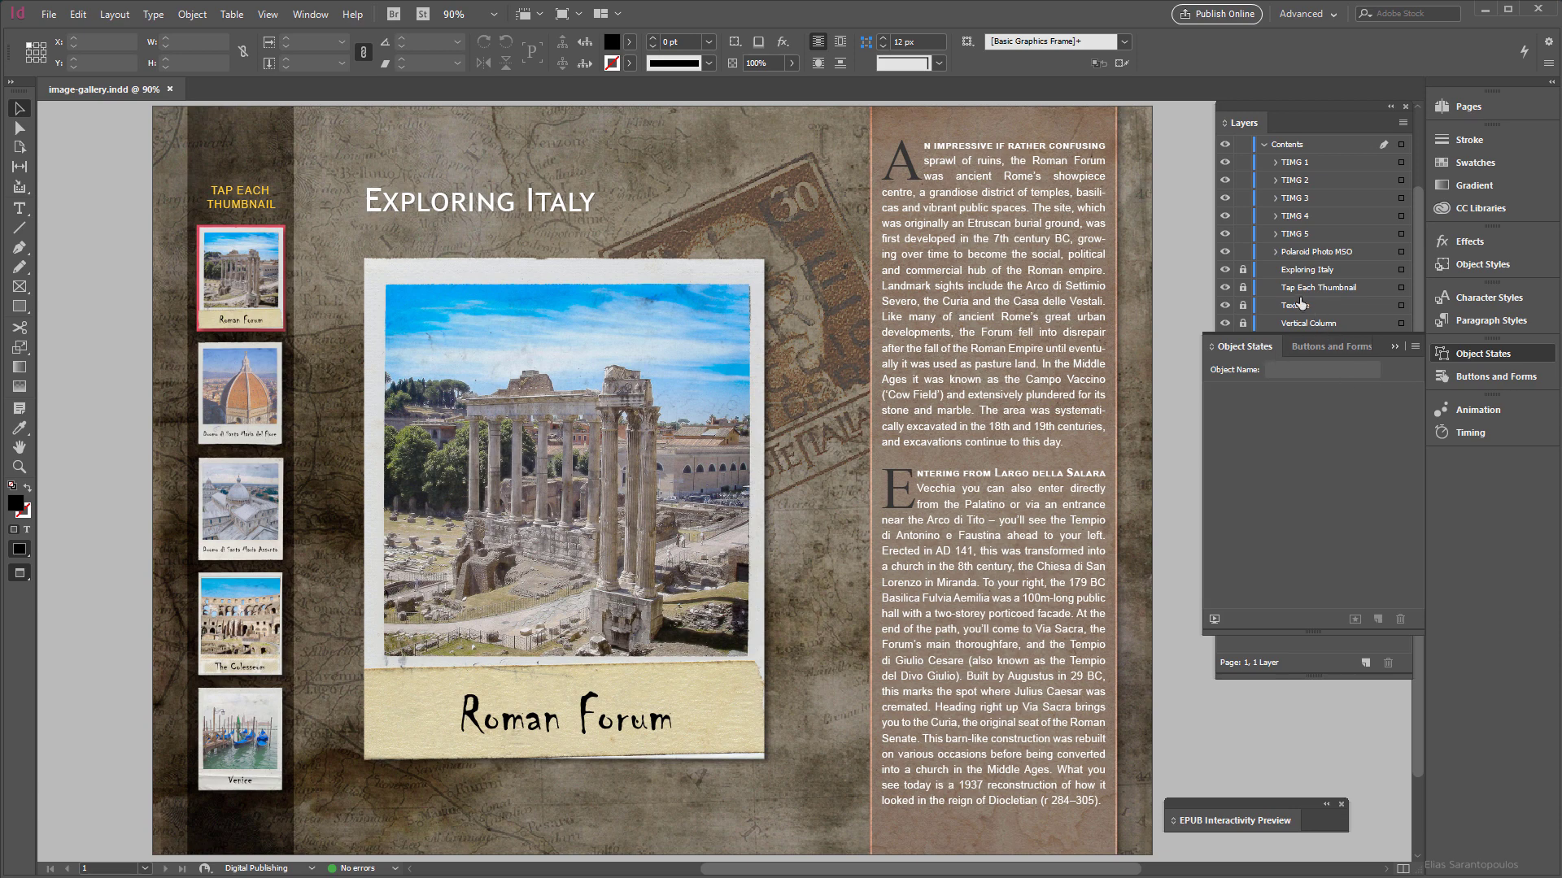
{"action": "left_click", "coordinate": [1399, 253]}
{"action": "left_click", "coordinate": [1400, 252]}
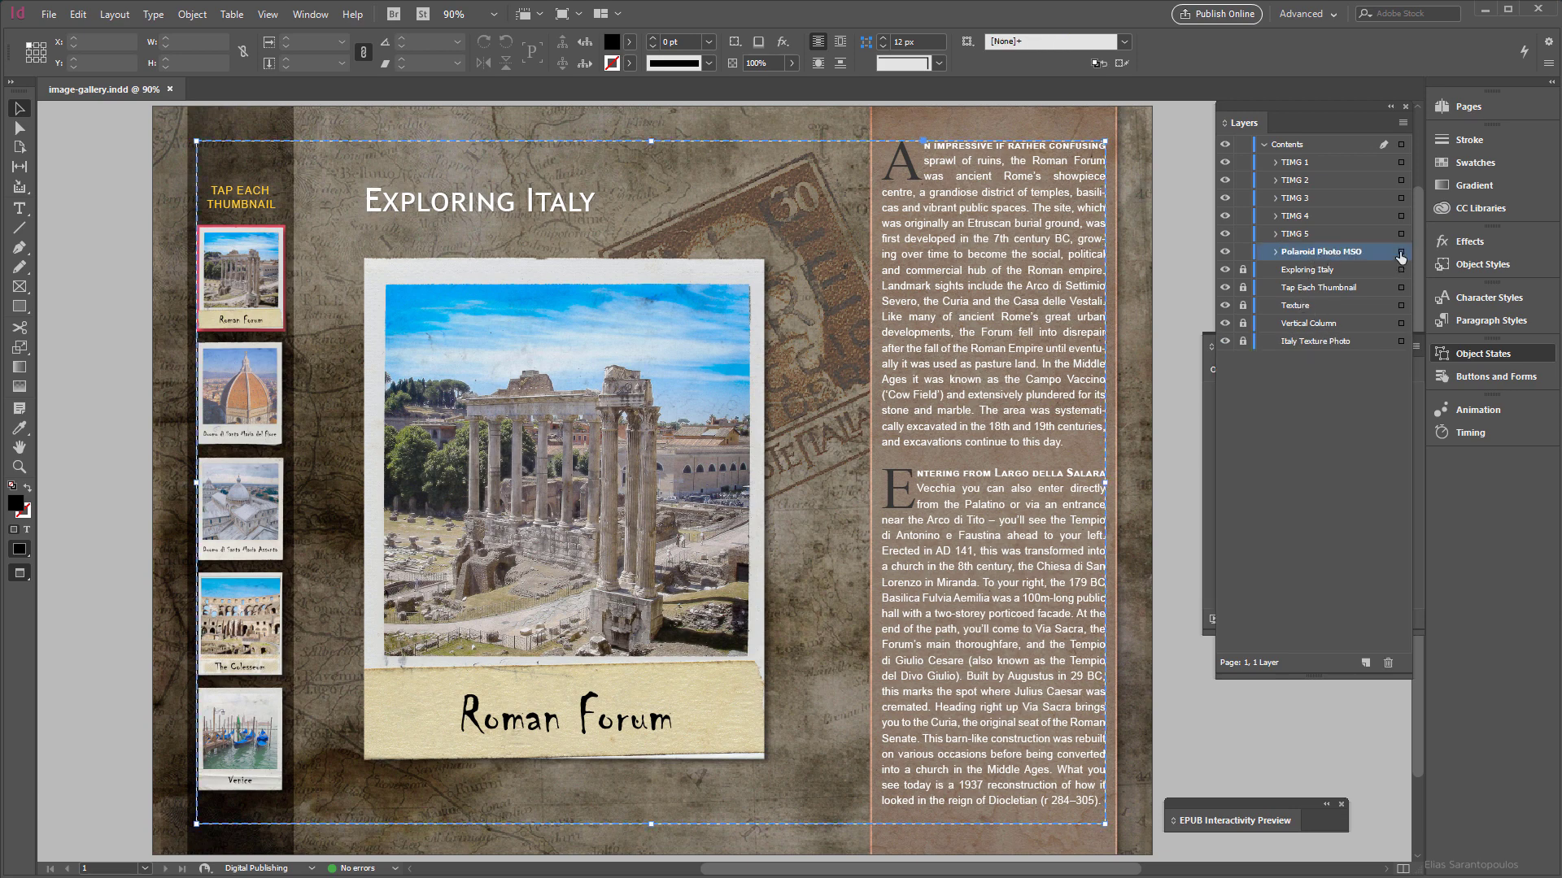
{"action": "left_click", "coordinate": [1203, 474]}
{"action": "left_click_drag", "start_coordinate": [1276, 353], "coordinate": [705, 226]}
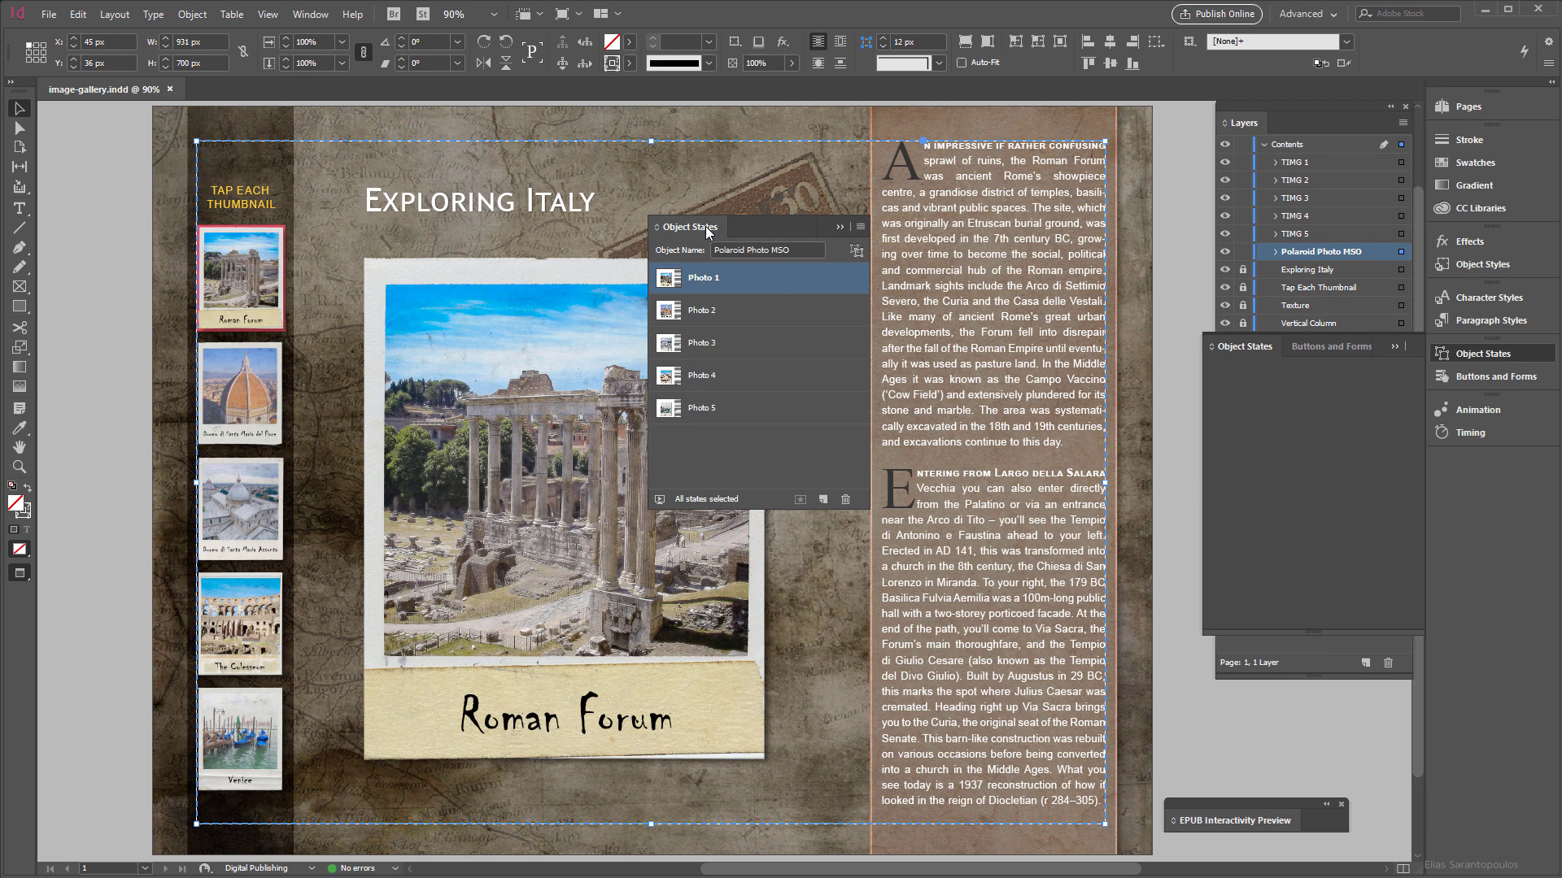
{"action": "left_click", "coordinate": [1275, 252]}
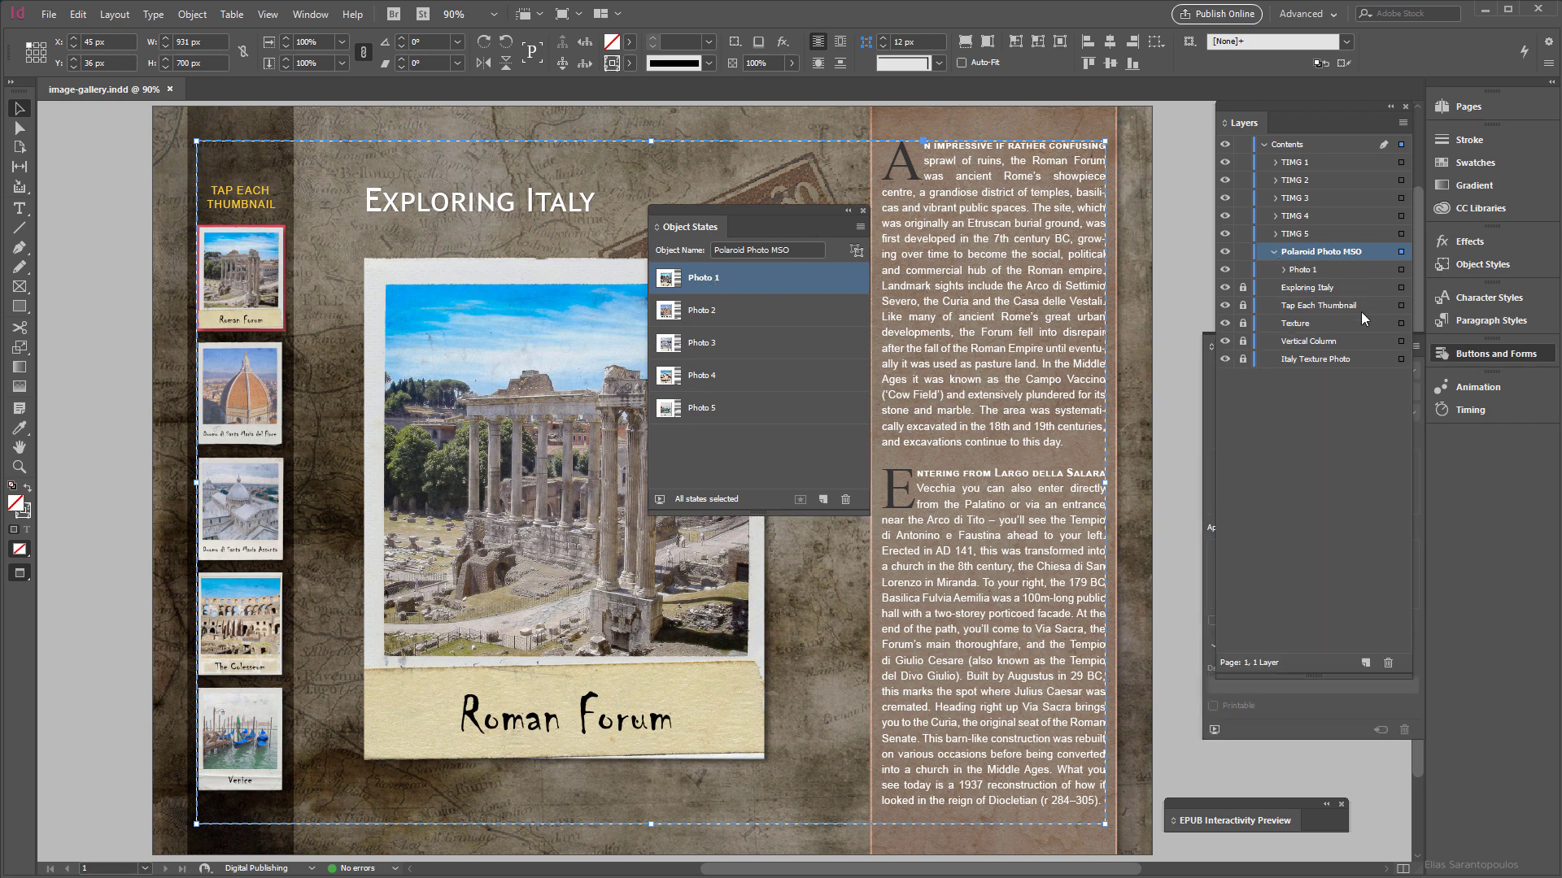
{"action": "left_click", "coordinate": [1282, 270]}
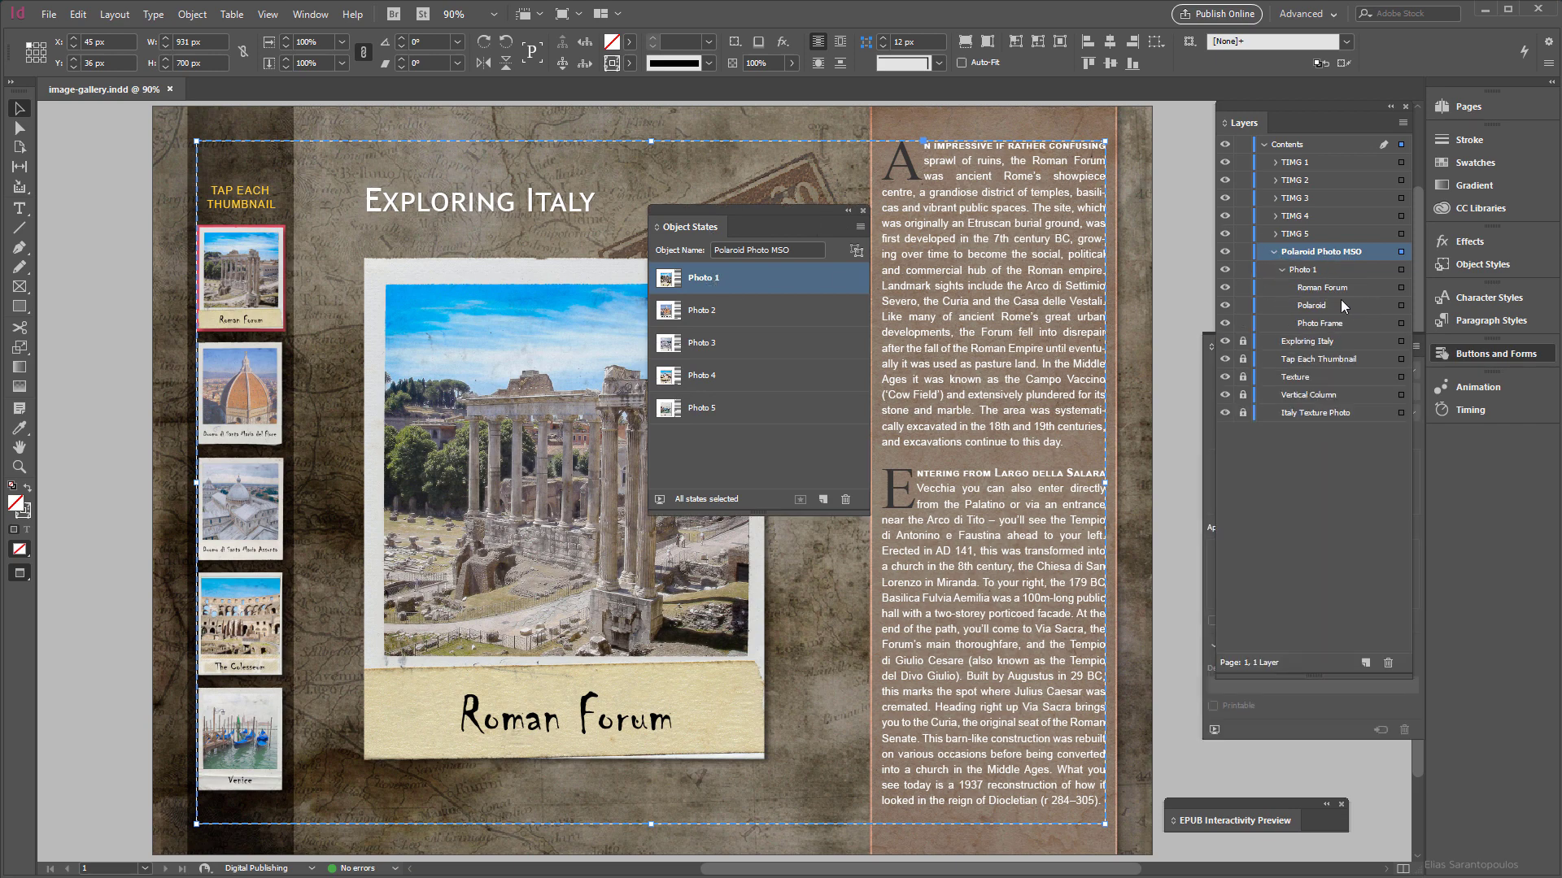
{"action": "left_click", "coordinate": [1400, 307]}
{"action": "left_click_drag", "start_coordinate": [789, 208], "coordinate": [1019, 288]}
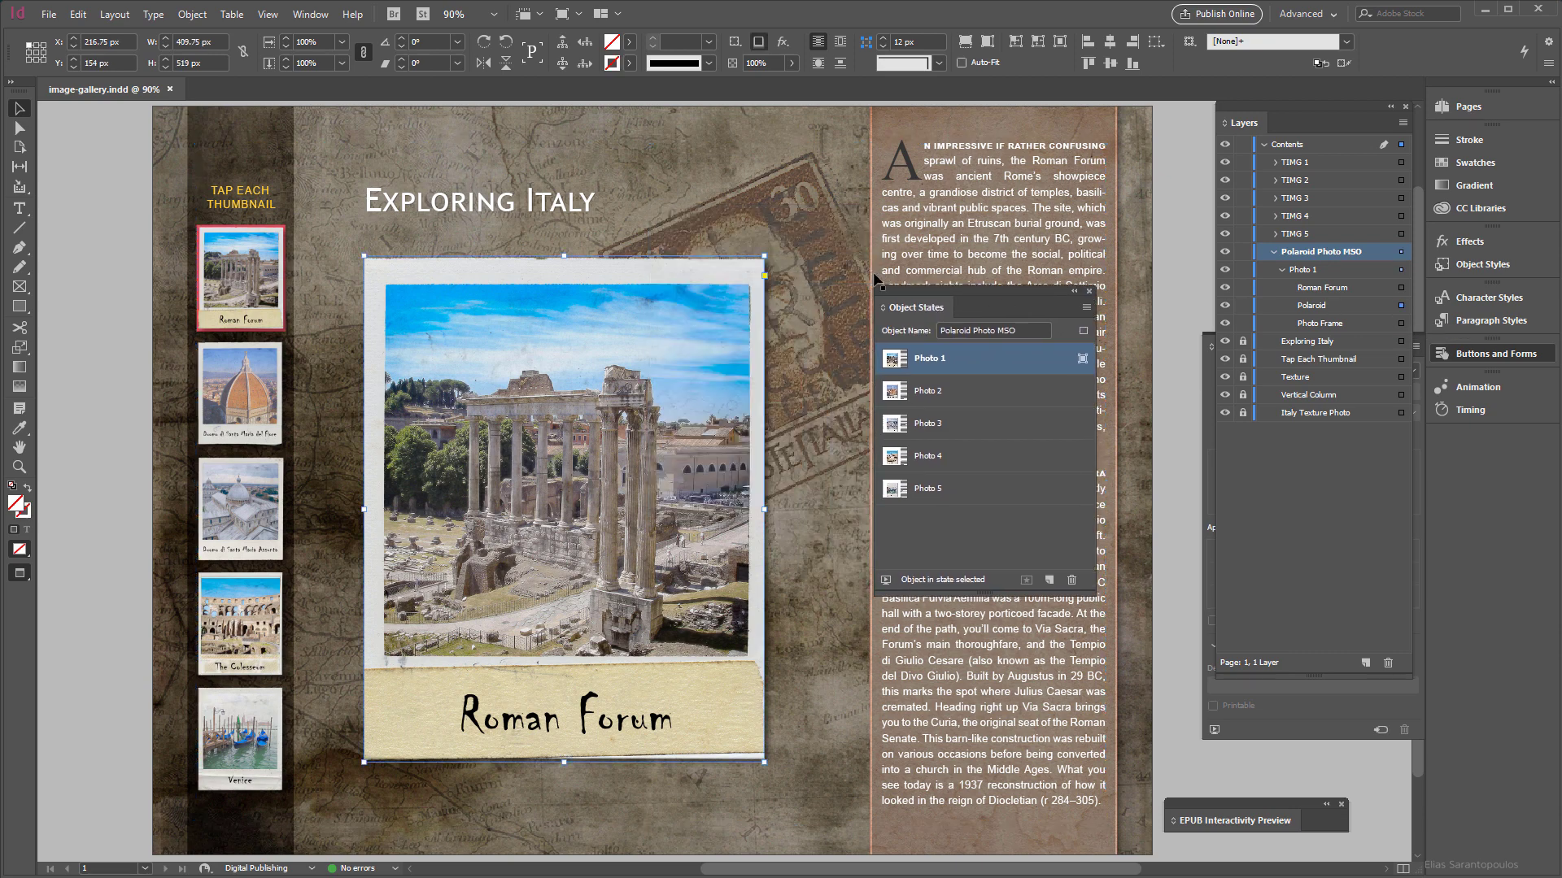
{"action": "left_click", "coordinate": [1464, 387]}
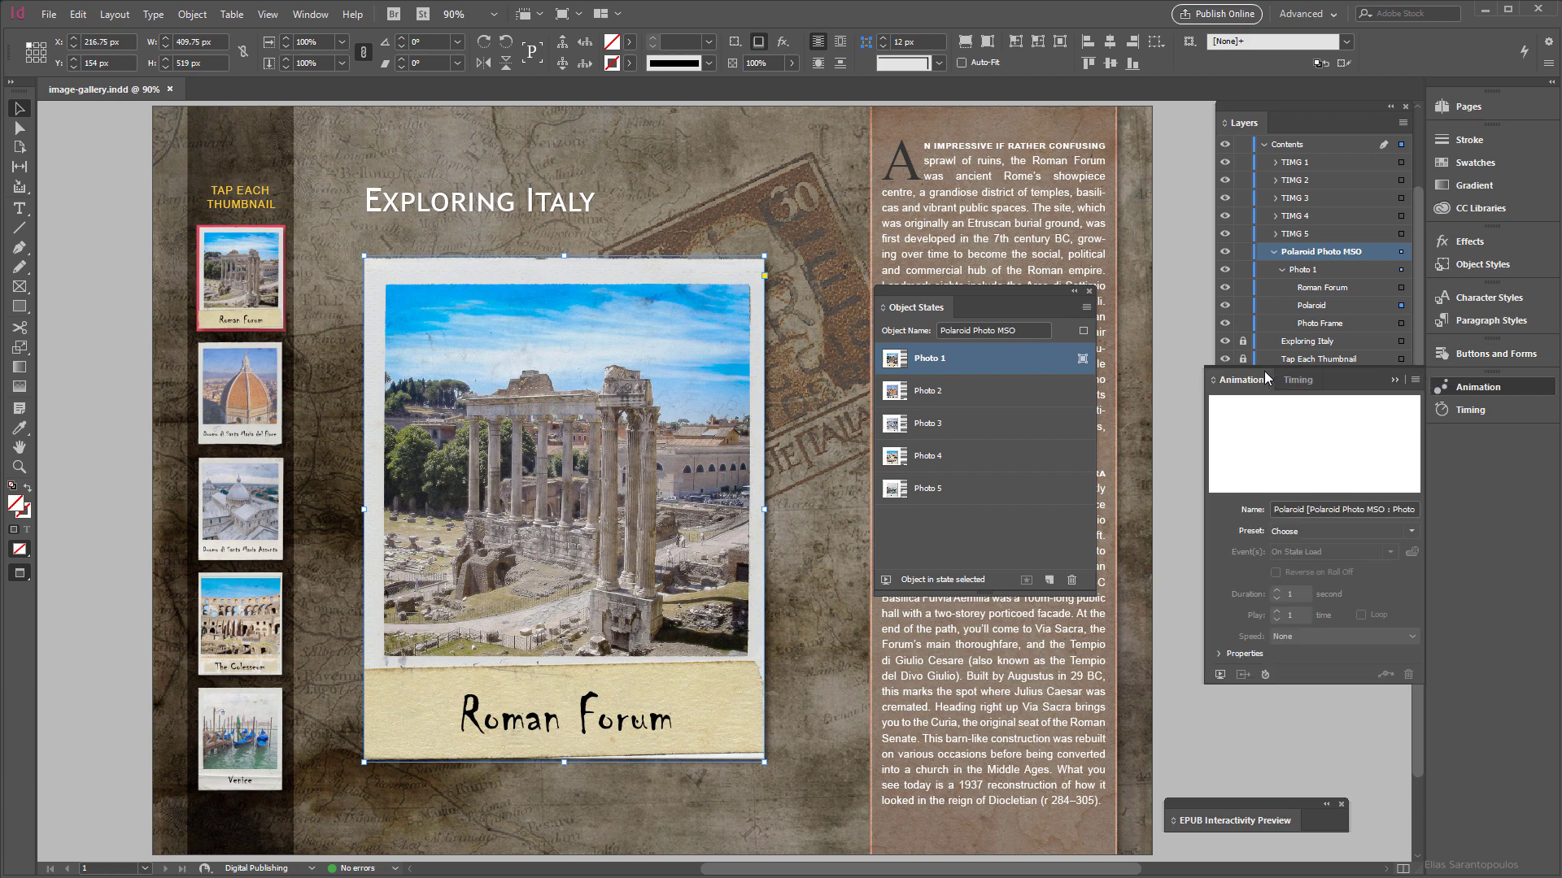
Apply the Fly in from Top animation preset to the Polaroid in Photo 1
{"action": "left_click_drag", "start_coordinate": [1265, 377], "coordinate": [669, 103]}
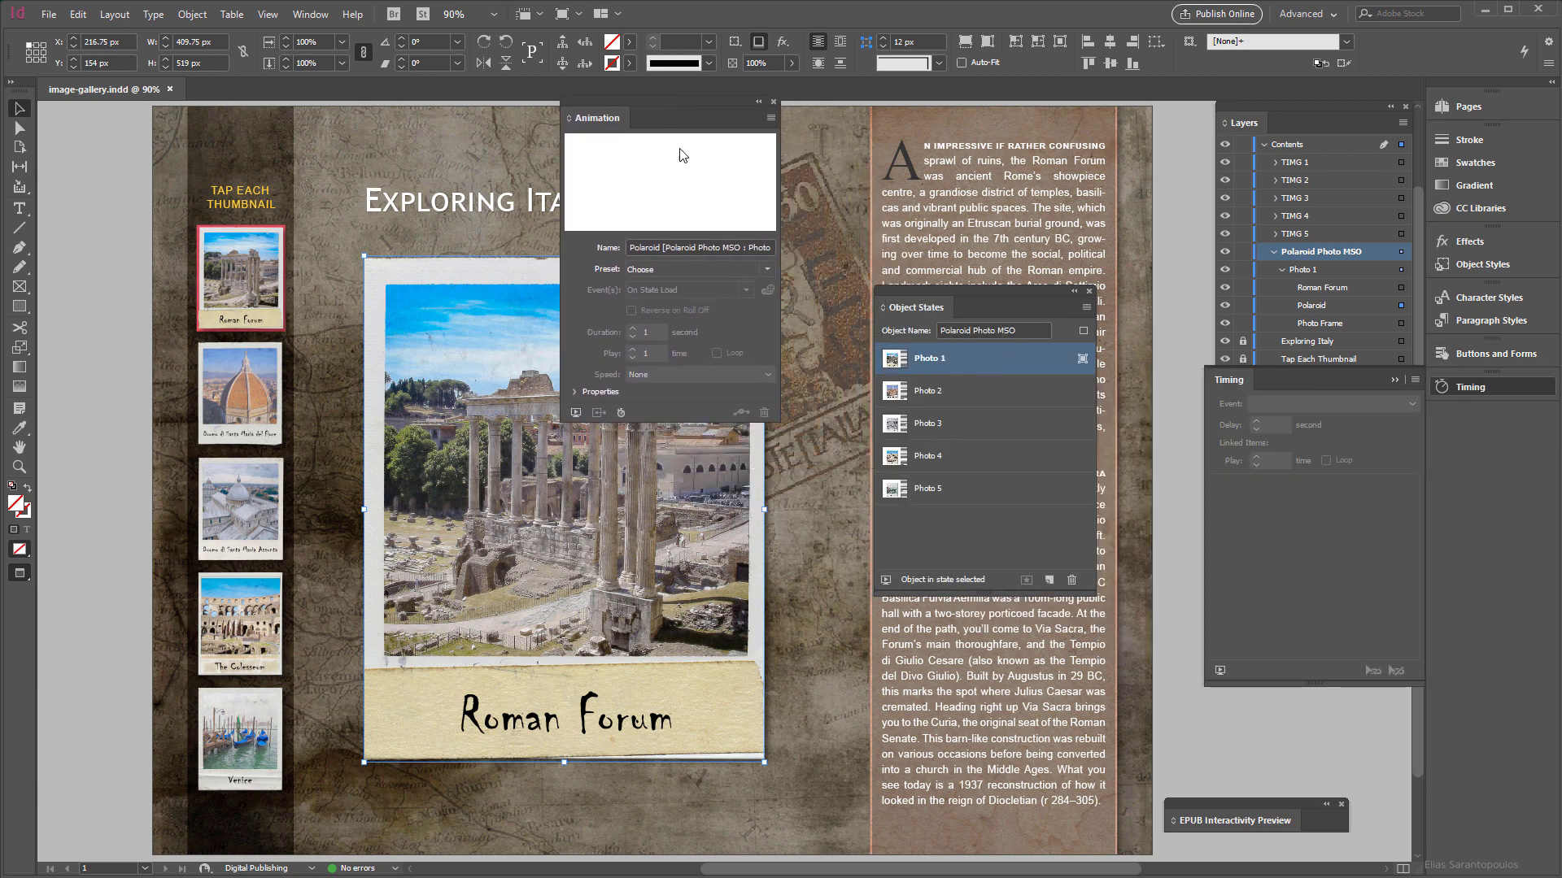
{"action": "left_click", "coordinate": [767, 270]}
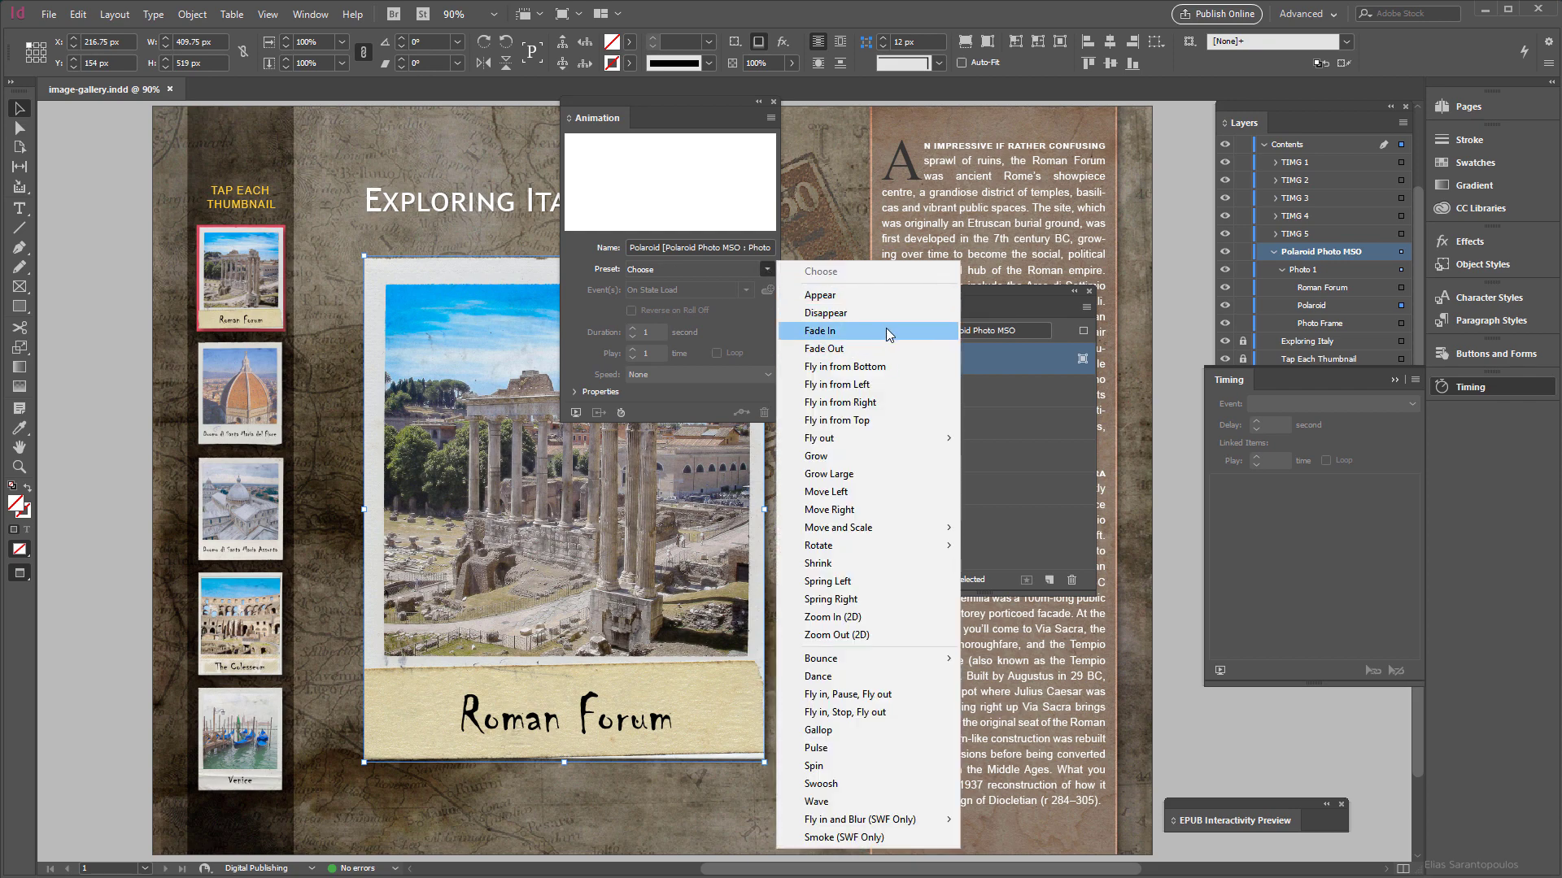
{"action": "left_click", "coordinate": [880, 418]}
{"action": "left_click_drag", "start_coordinate": [704, 106], "coordinate": [937, 161]}
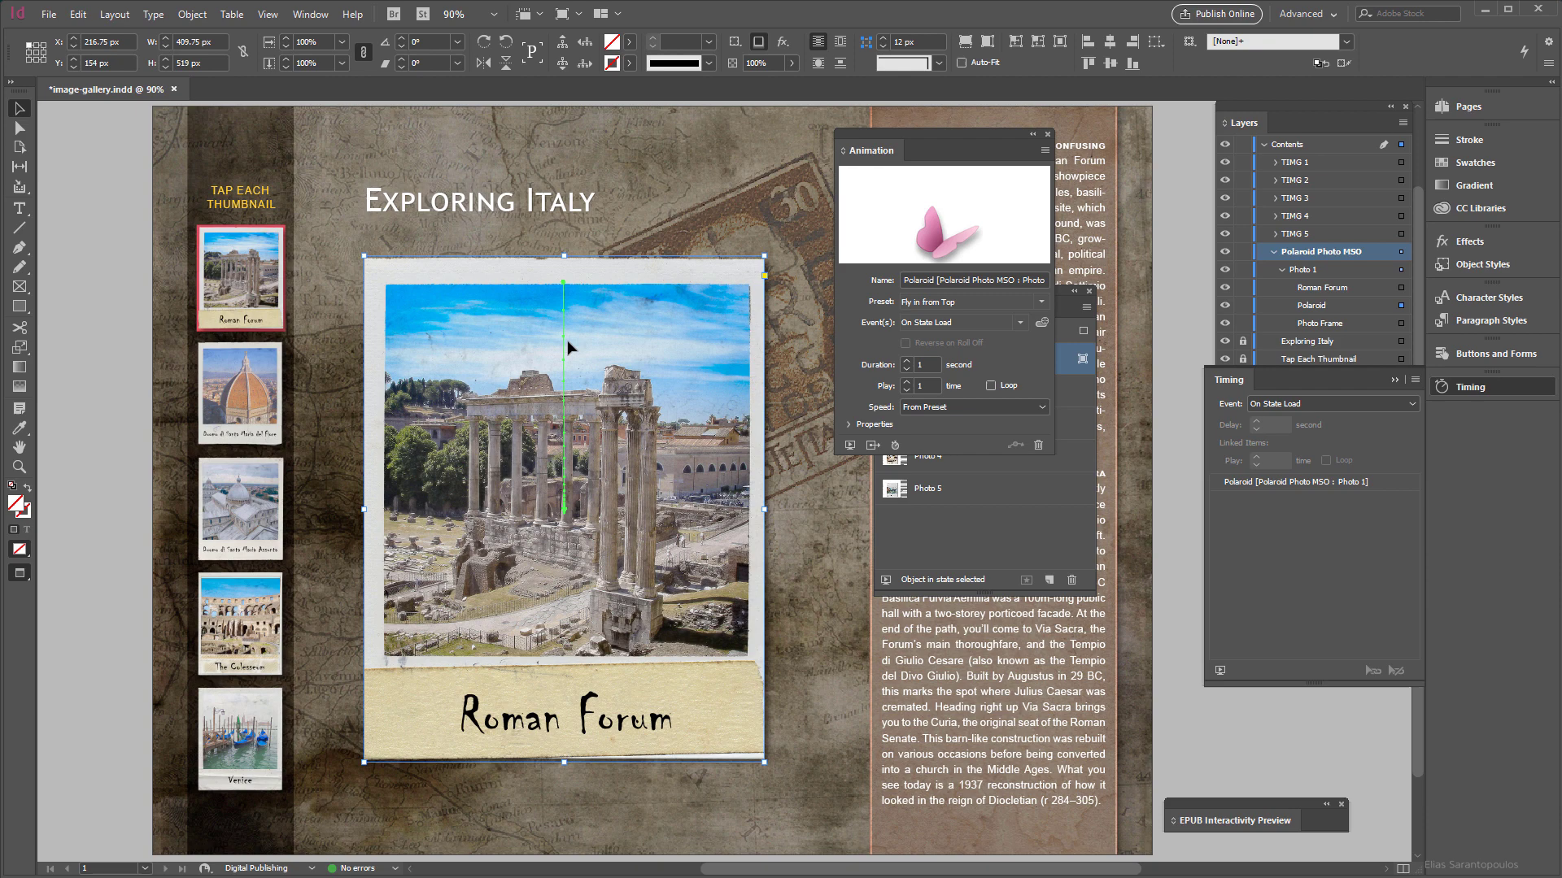
With Direct Selection, drag the motion path's top endpoint down to shorten the fly-in
{"action": "left_click", "coordinate": [21, 129]}
{"action": "left_click", "coordinate": [564, 284]}
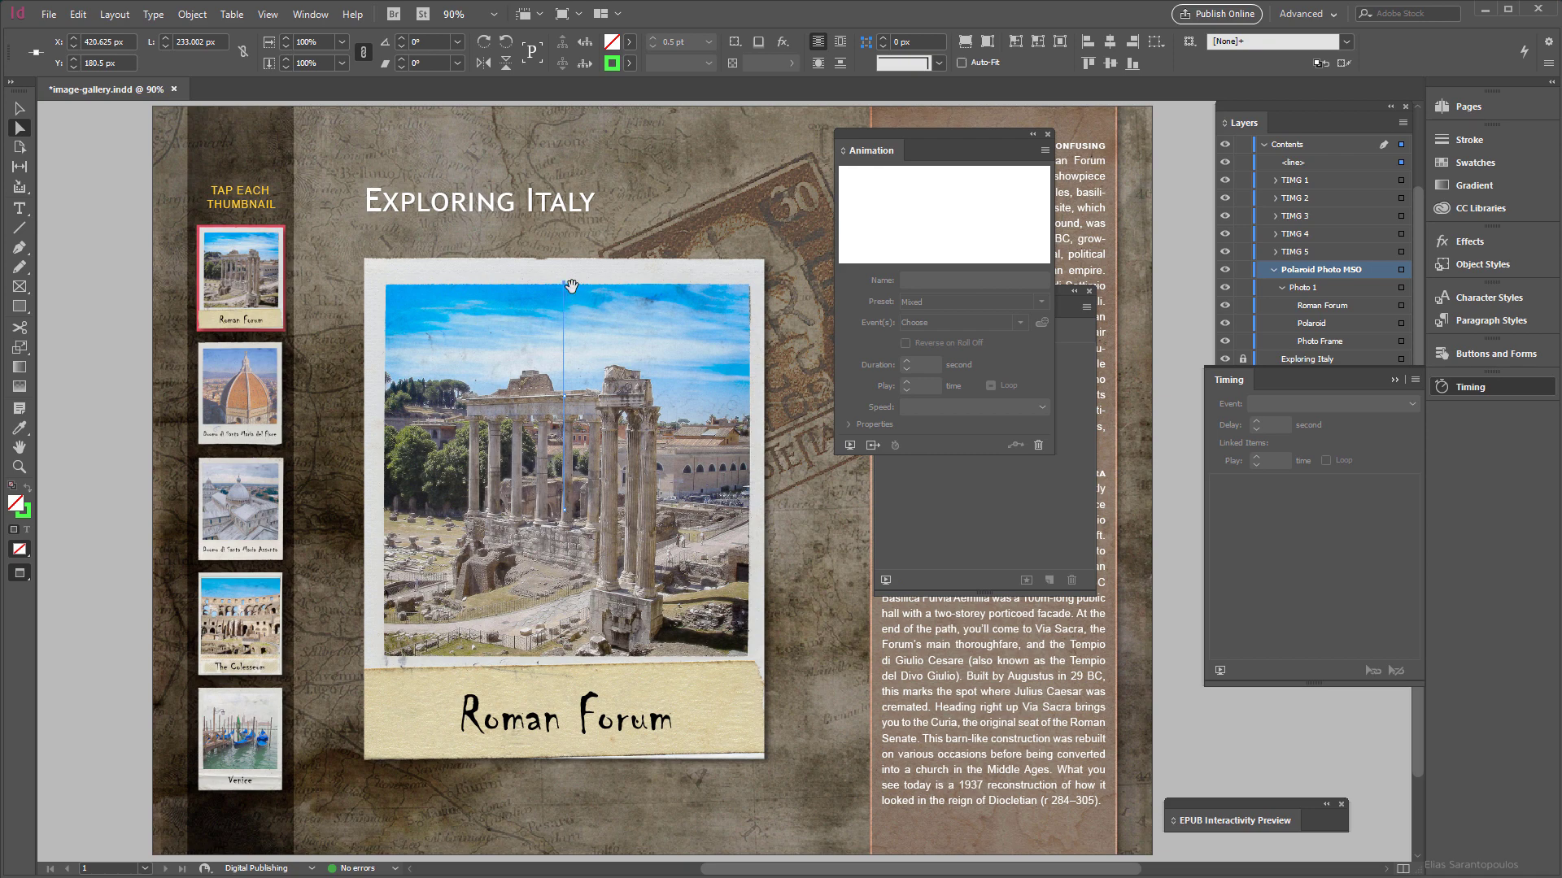
{"action": "left_click_drag", "start_coordinate": [565, 286], "coordinate": [568, 363]}
Select Photo 1's Roman Forum caption in Layers and apply the Fade In preset
{"action": "left_click", "coordinate": [1370, 305]}
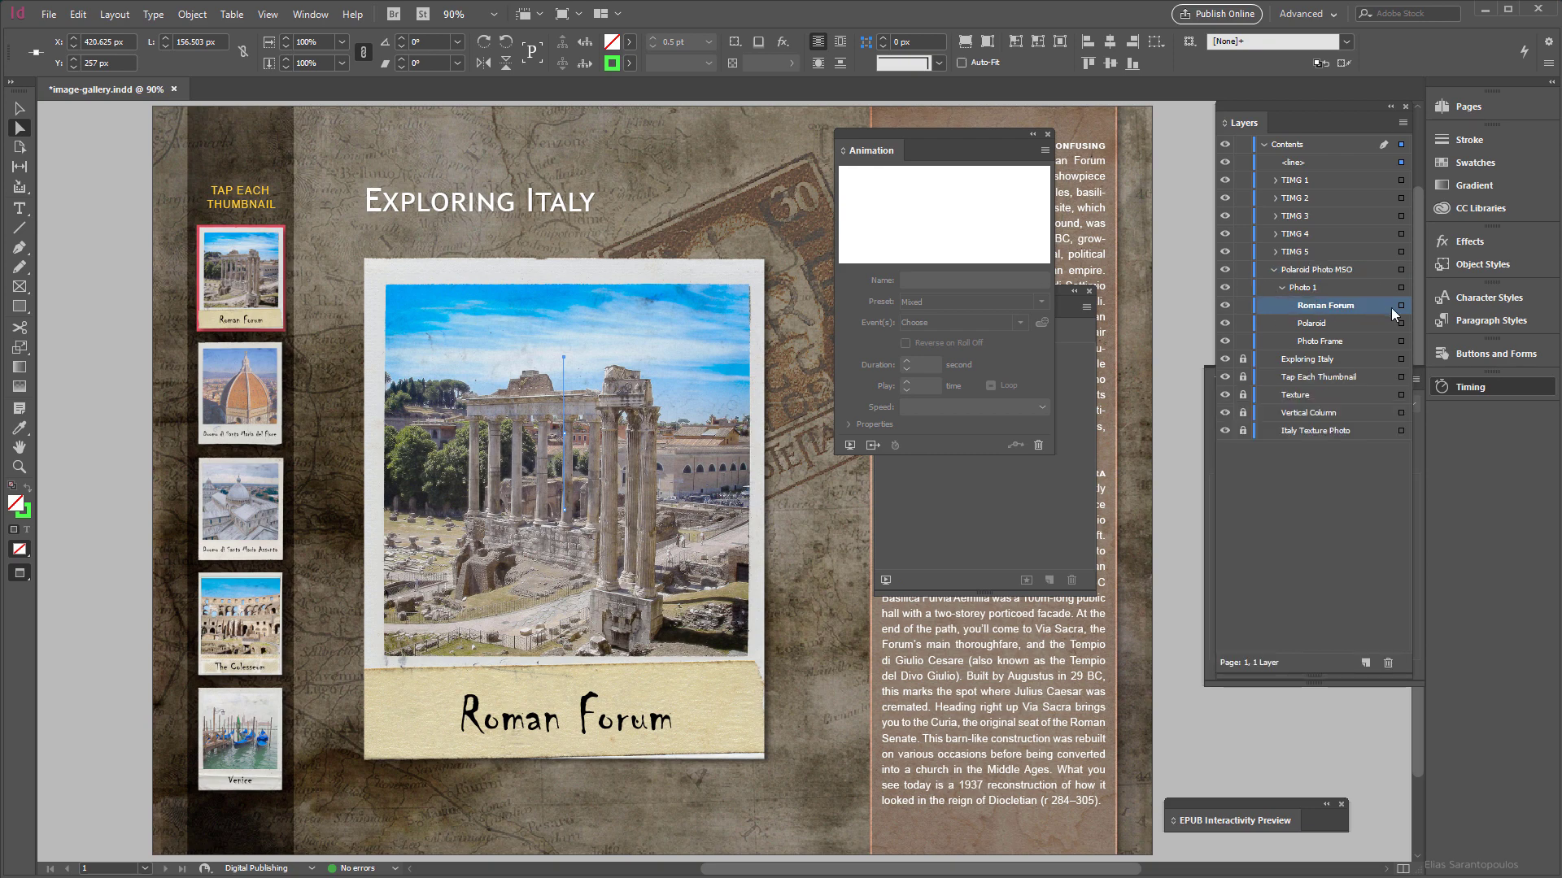
{"action": "key", "text": "Delete"}
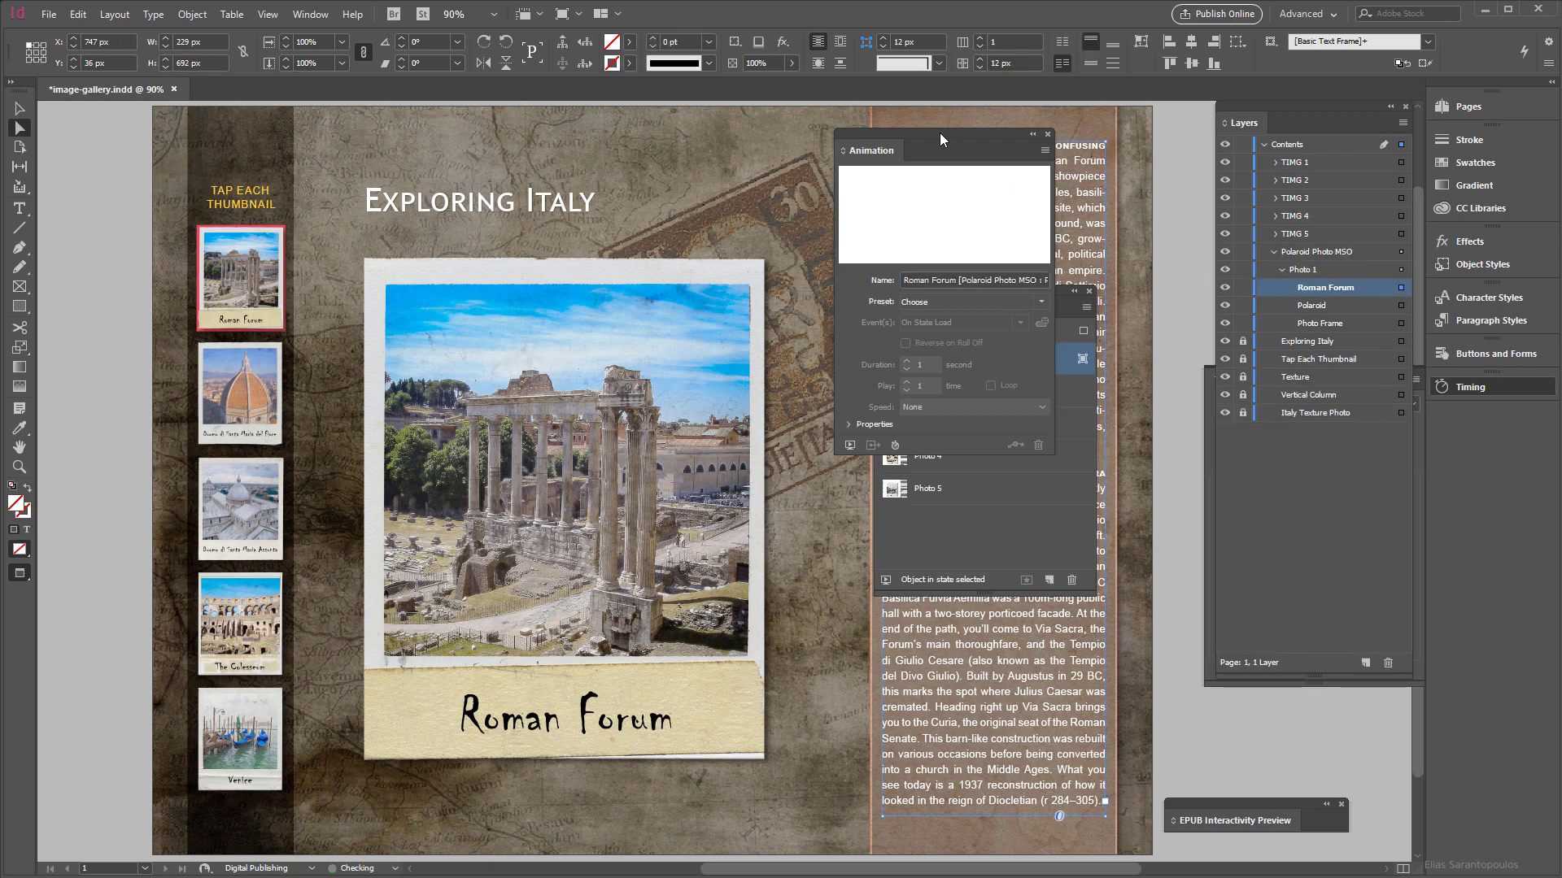
{"action": "left_click_drag", "start_coordinate": [939, 133], "coordinate": [896, 133]}
{"action": "left_click", "coordinate": [994, 300]}
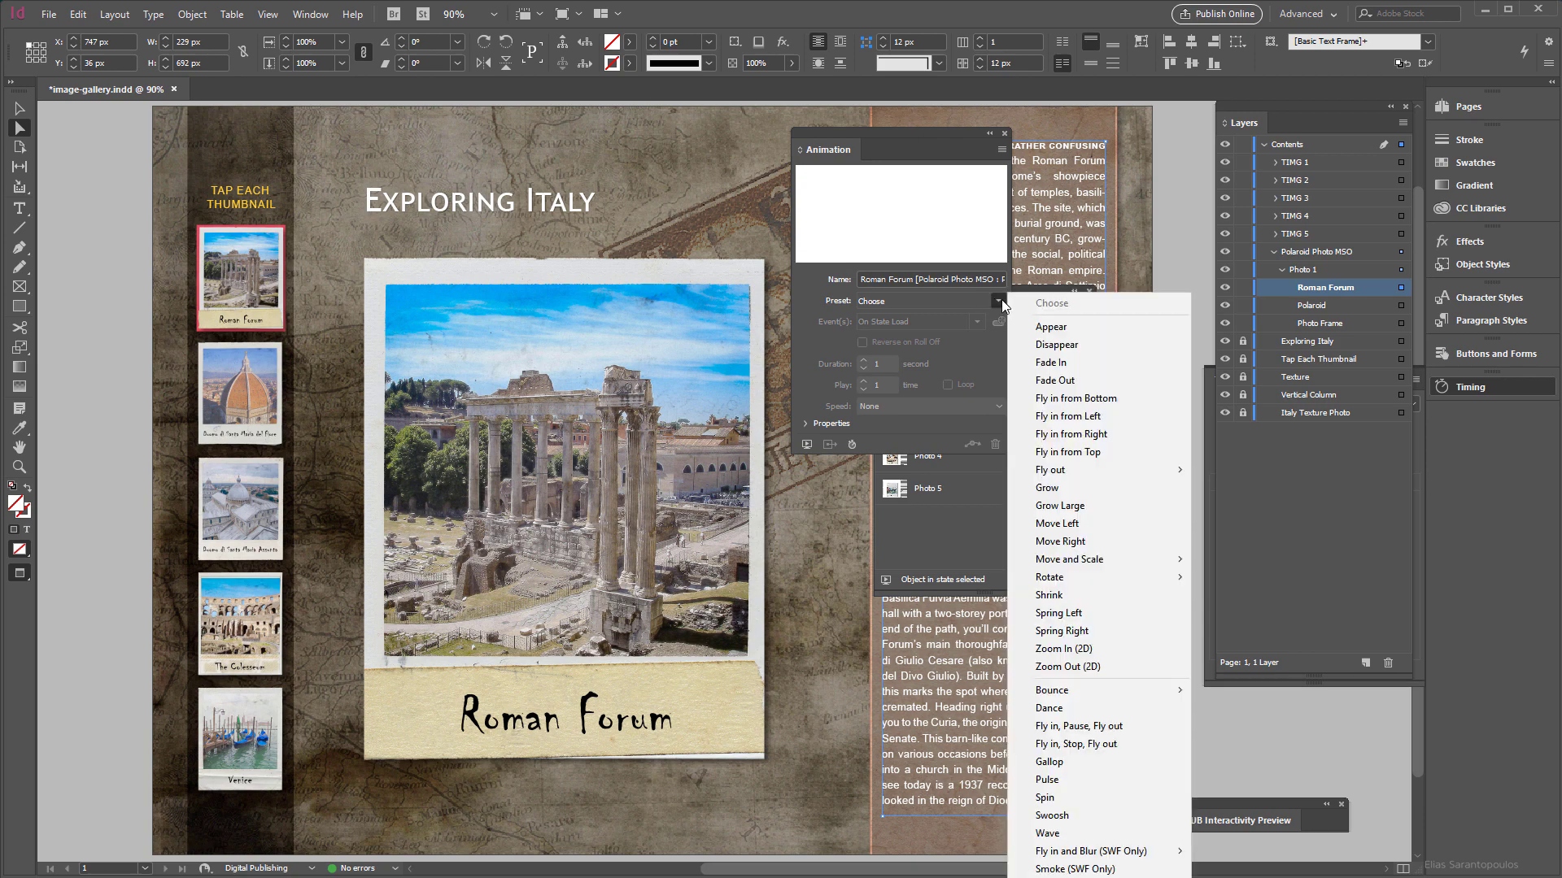
{"action": "left_click", "coordinate": [1098, 362]}
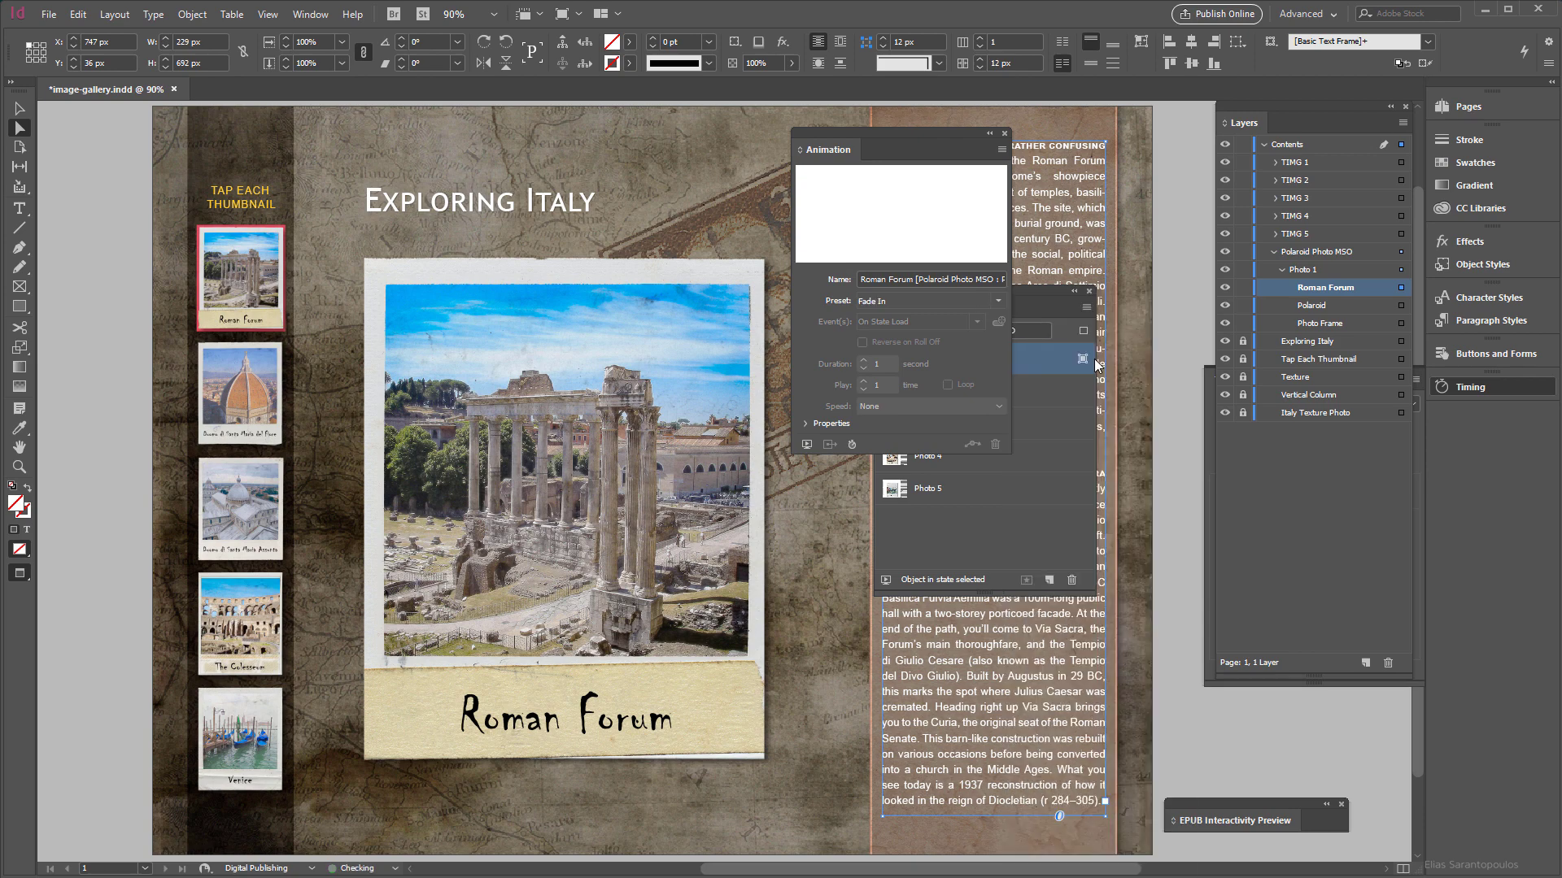
In Photo 2, make the Duomo Polaroid fly in from left and the Del Fiore caption fade in
{"action": "left_click", "coordinate": [1007, 466]}
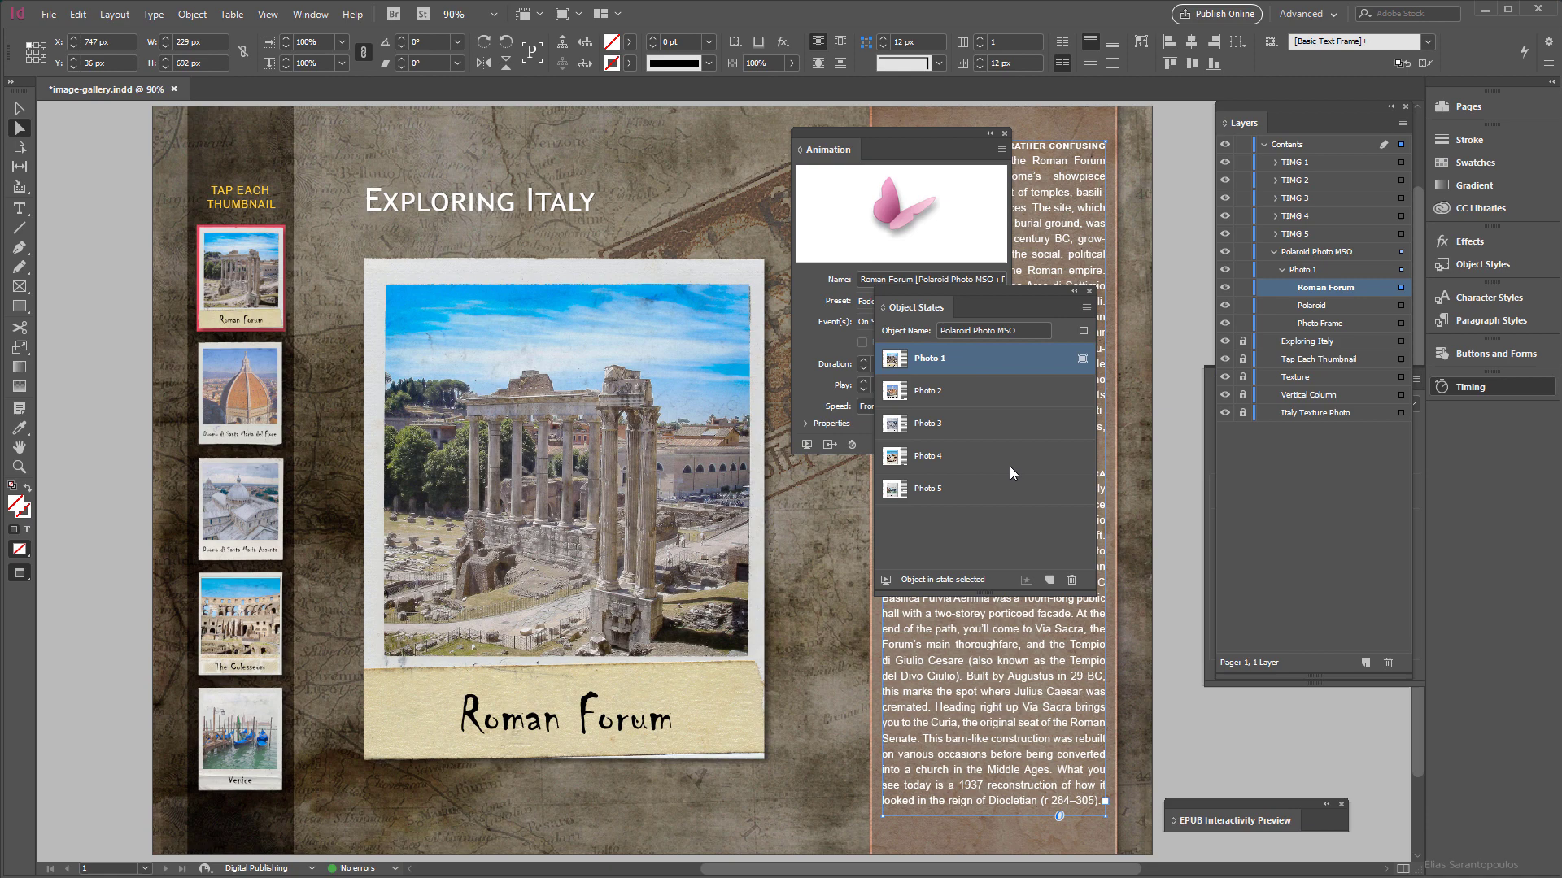
{"action": "left_click", "coordinate": [986, 392]}
{"action": "left_click_drag", "start_coordinate": [1027, 291], "coordinate": [974, 343]}
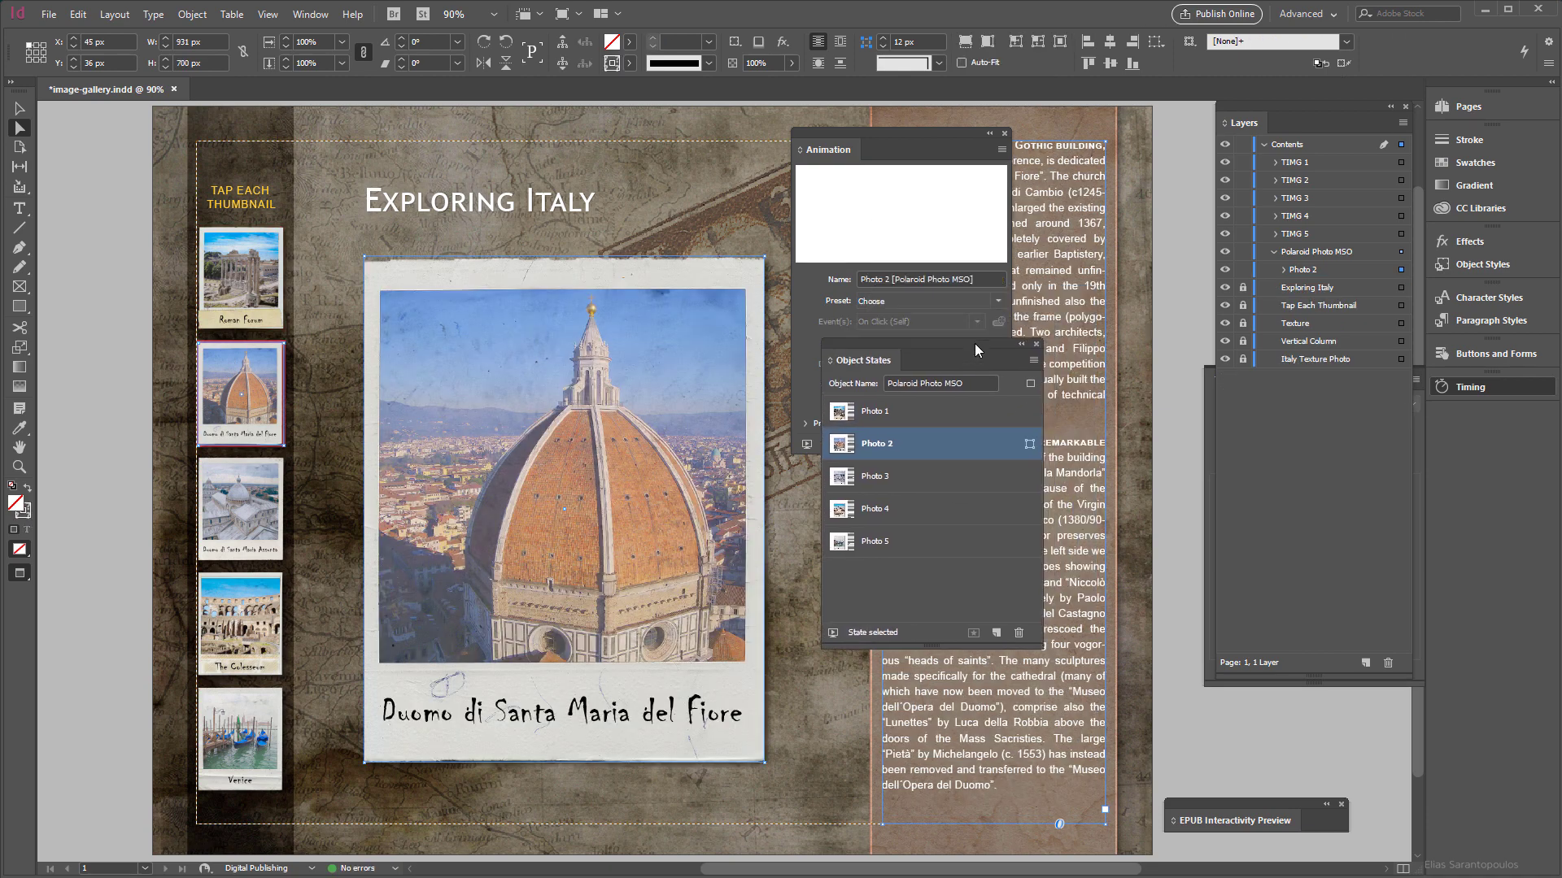
{"action": "left_click", "coordinate": [1283, 270]}
{"action": "left_click", "coordinate": [1346, 290]}
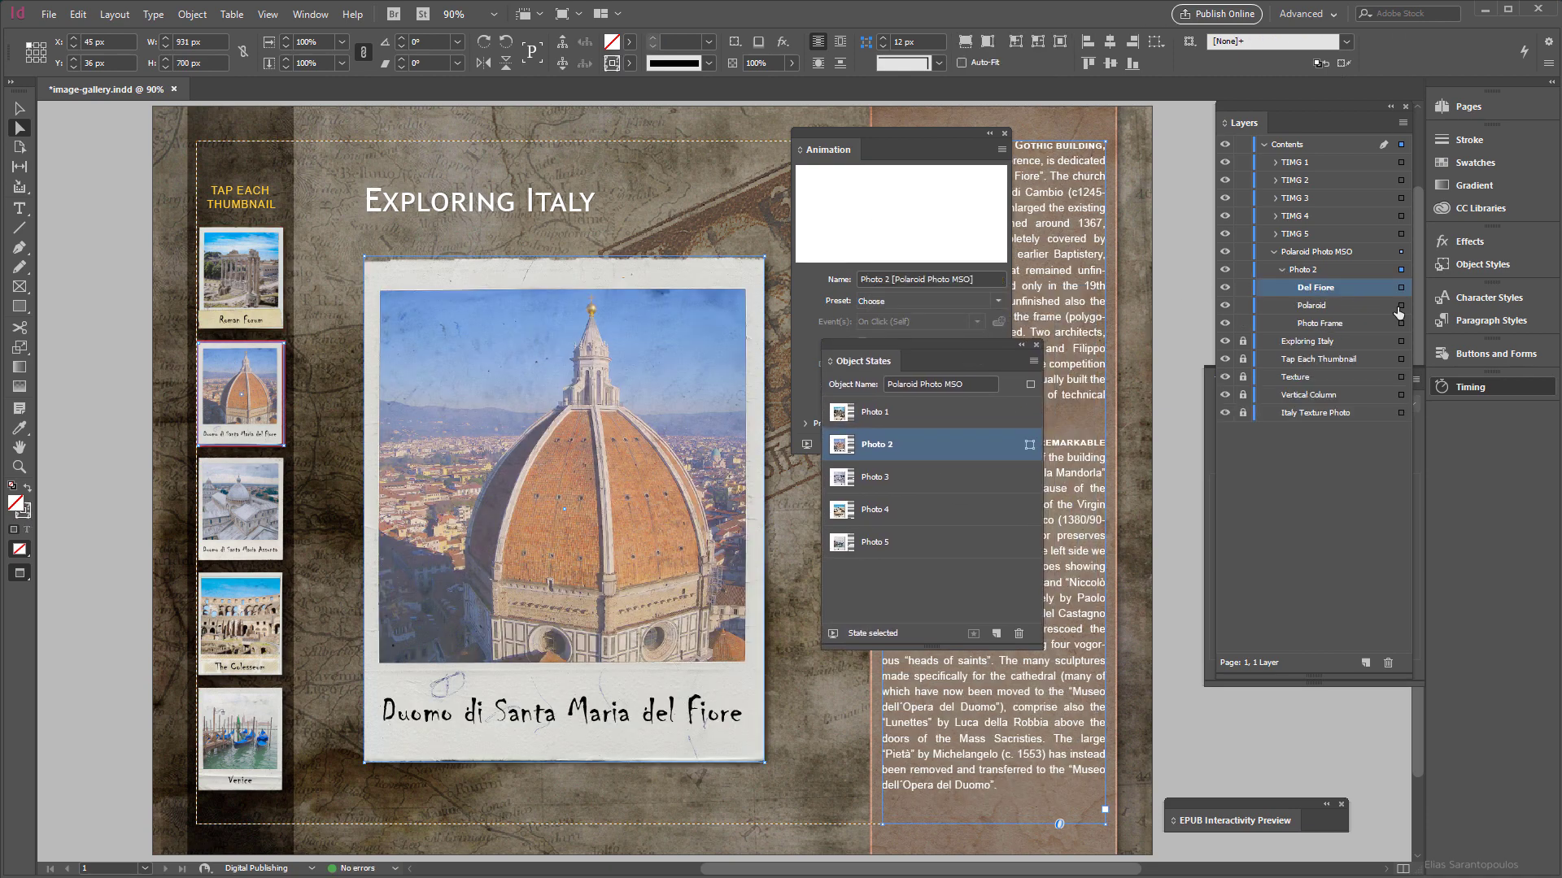
{"action": "left_click", "coordinate": [1400, 307]}
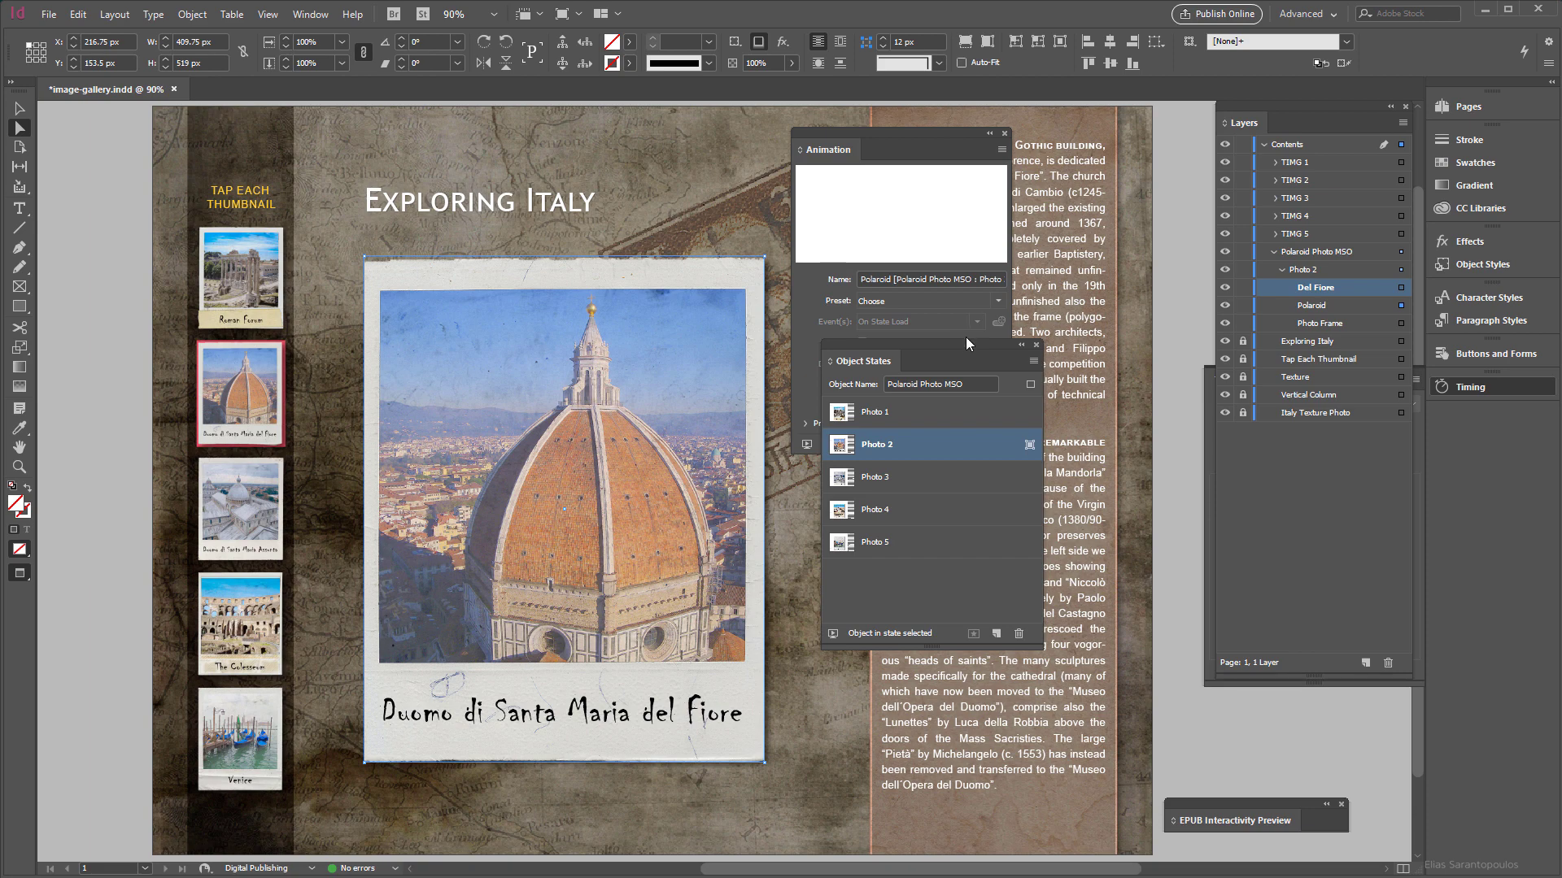
{"action": "left_click_drag", "start_coordinate": [966, 340], "coordinate": [1151, 374]}
{"action": "left_click", "coordinate": [1000, 300]}
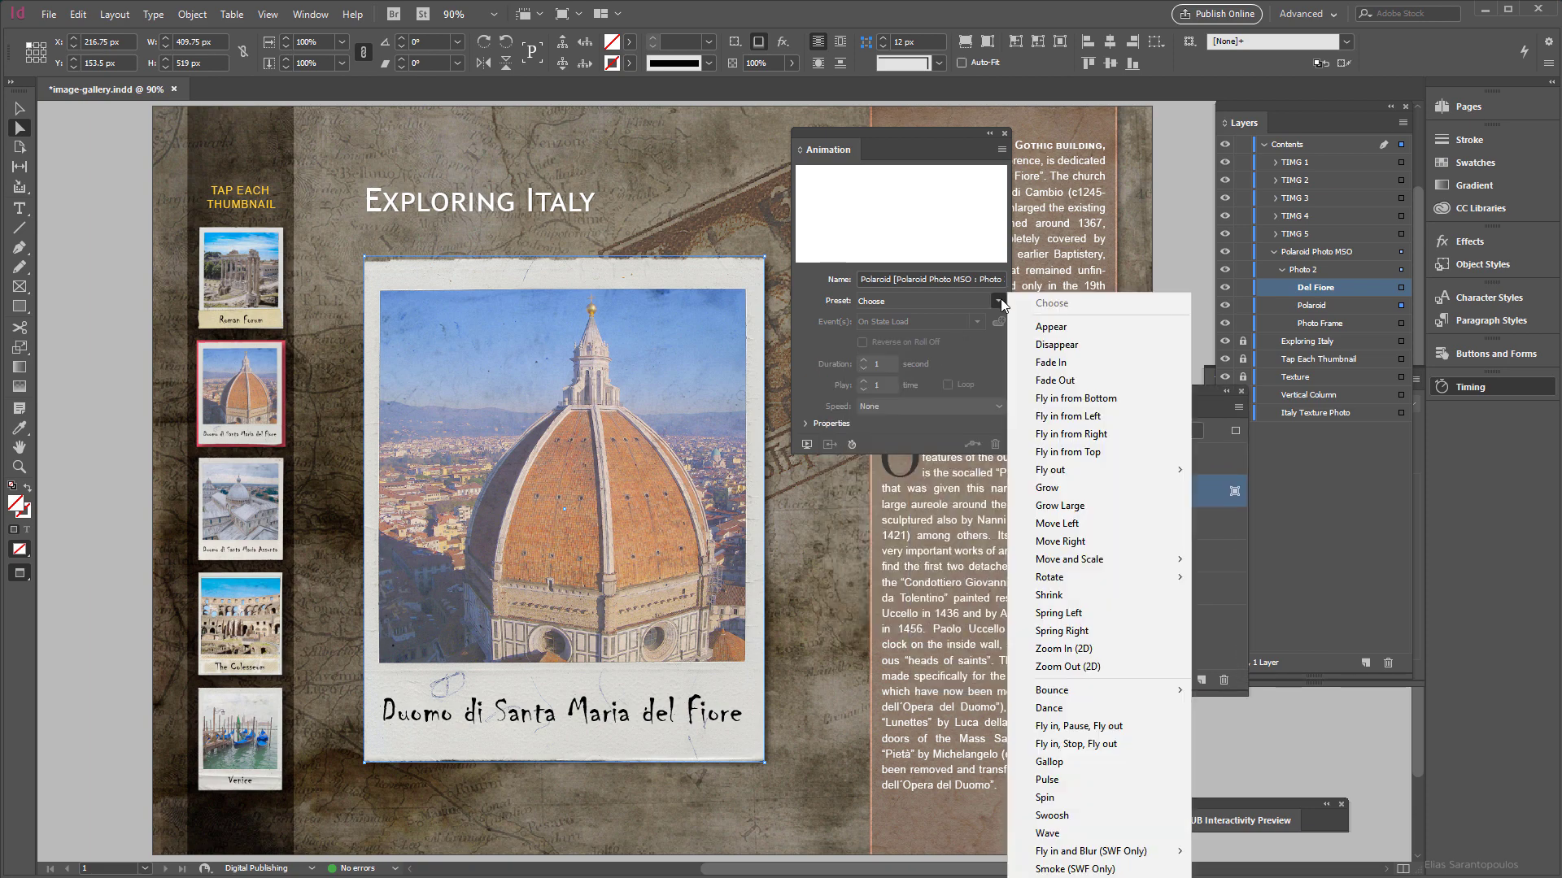
{"action": "left_click", "coordinate": [1111, 417]}
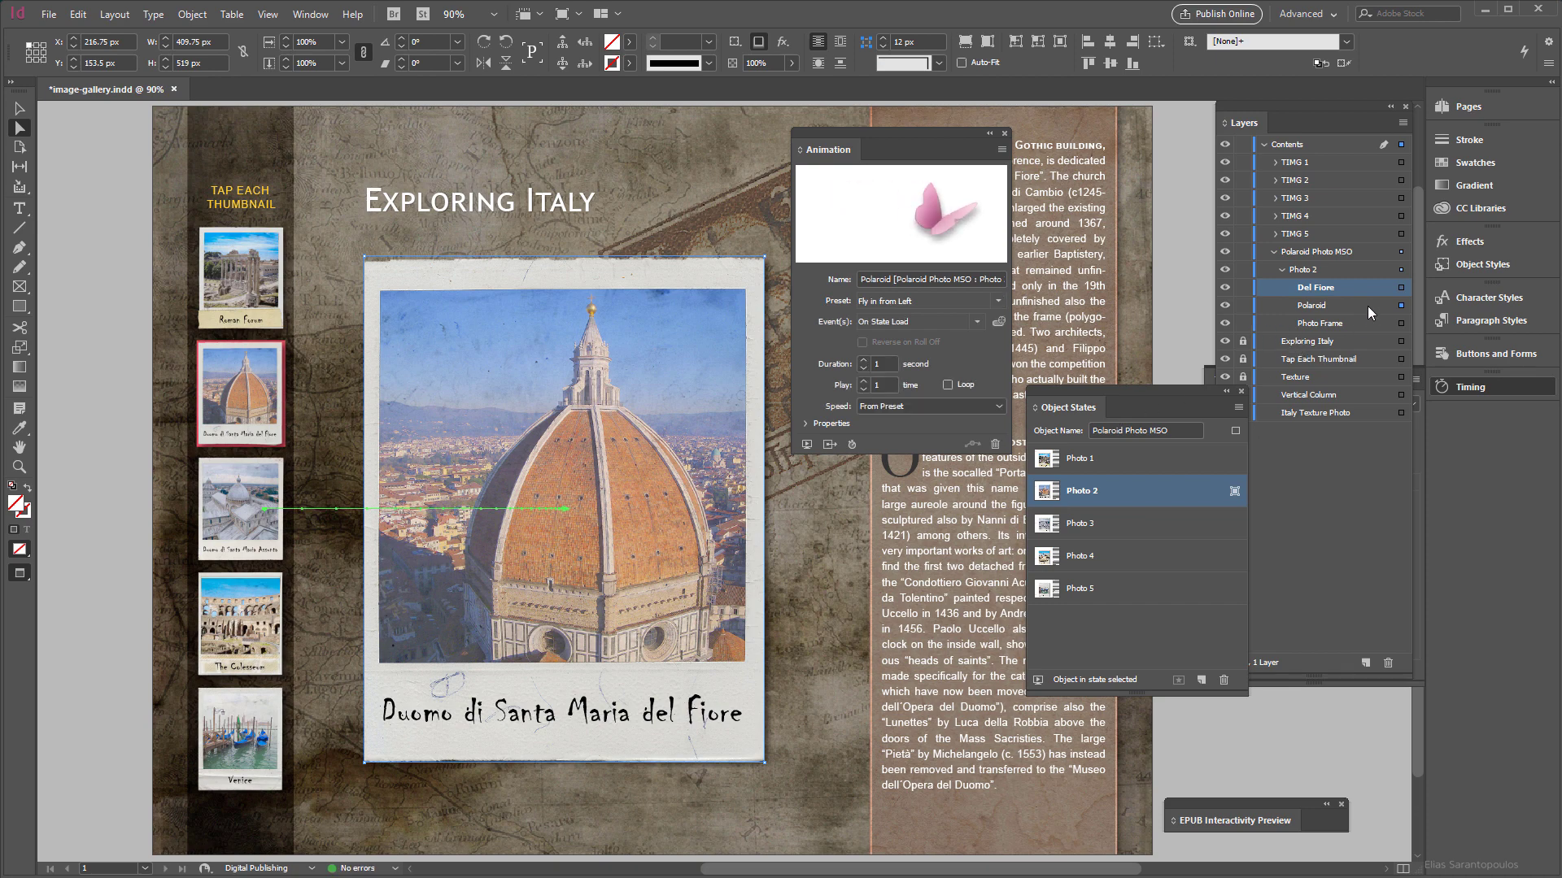
{"action": "left_click", "coordinate": [1401, 287]}
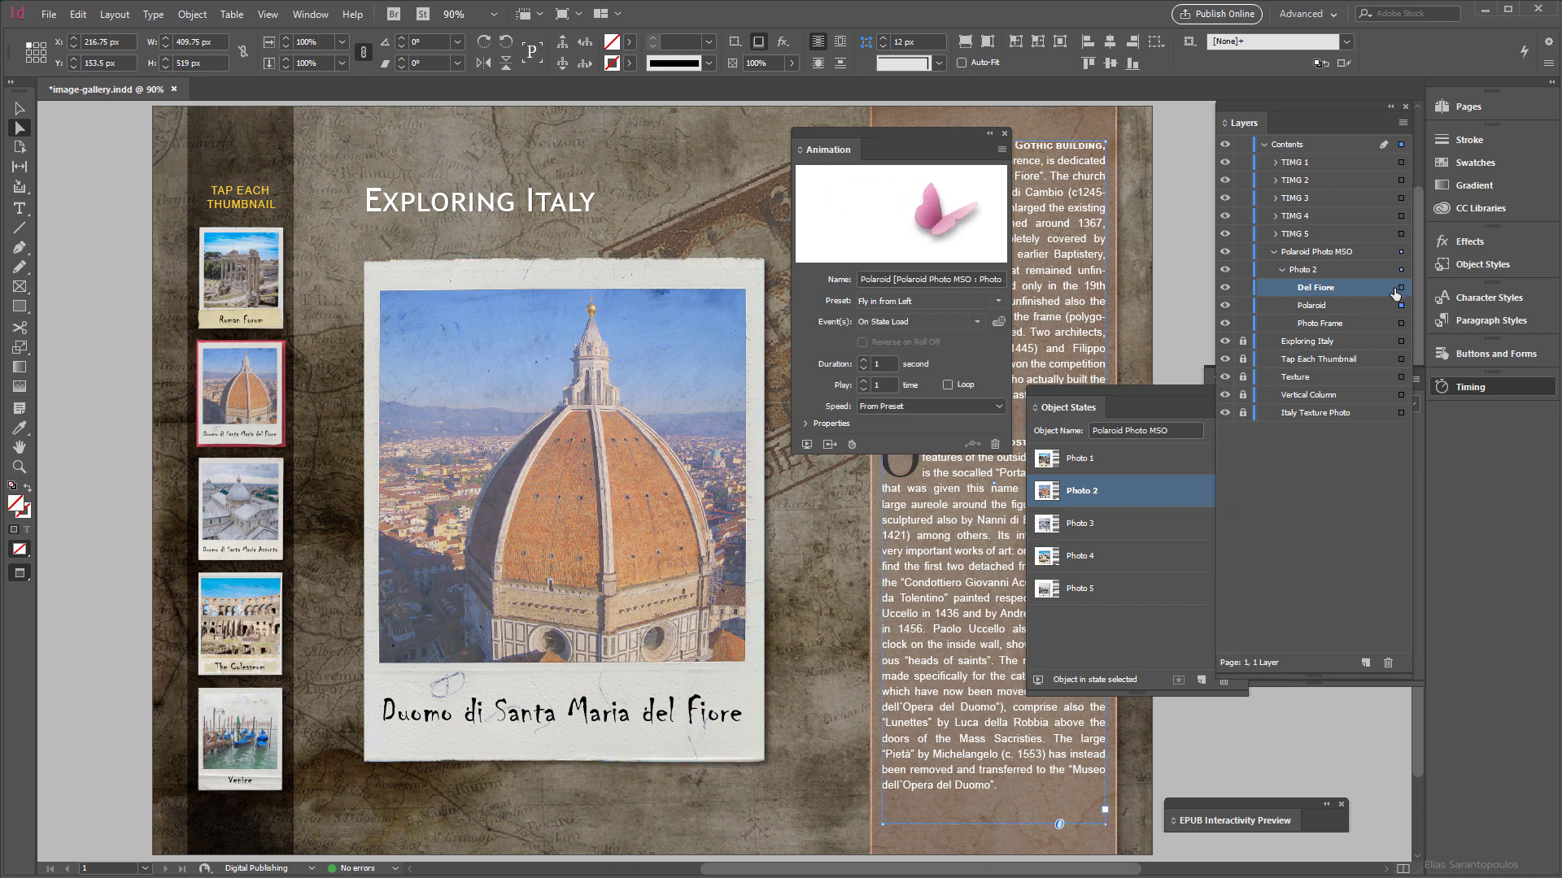
{"action": "left_click", "coordinate": [1000, 300]}
{"action": "left_click", "coordinate": [1064, 349]}
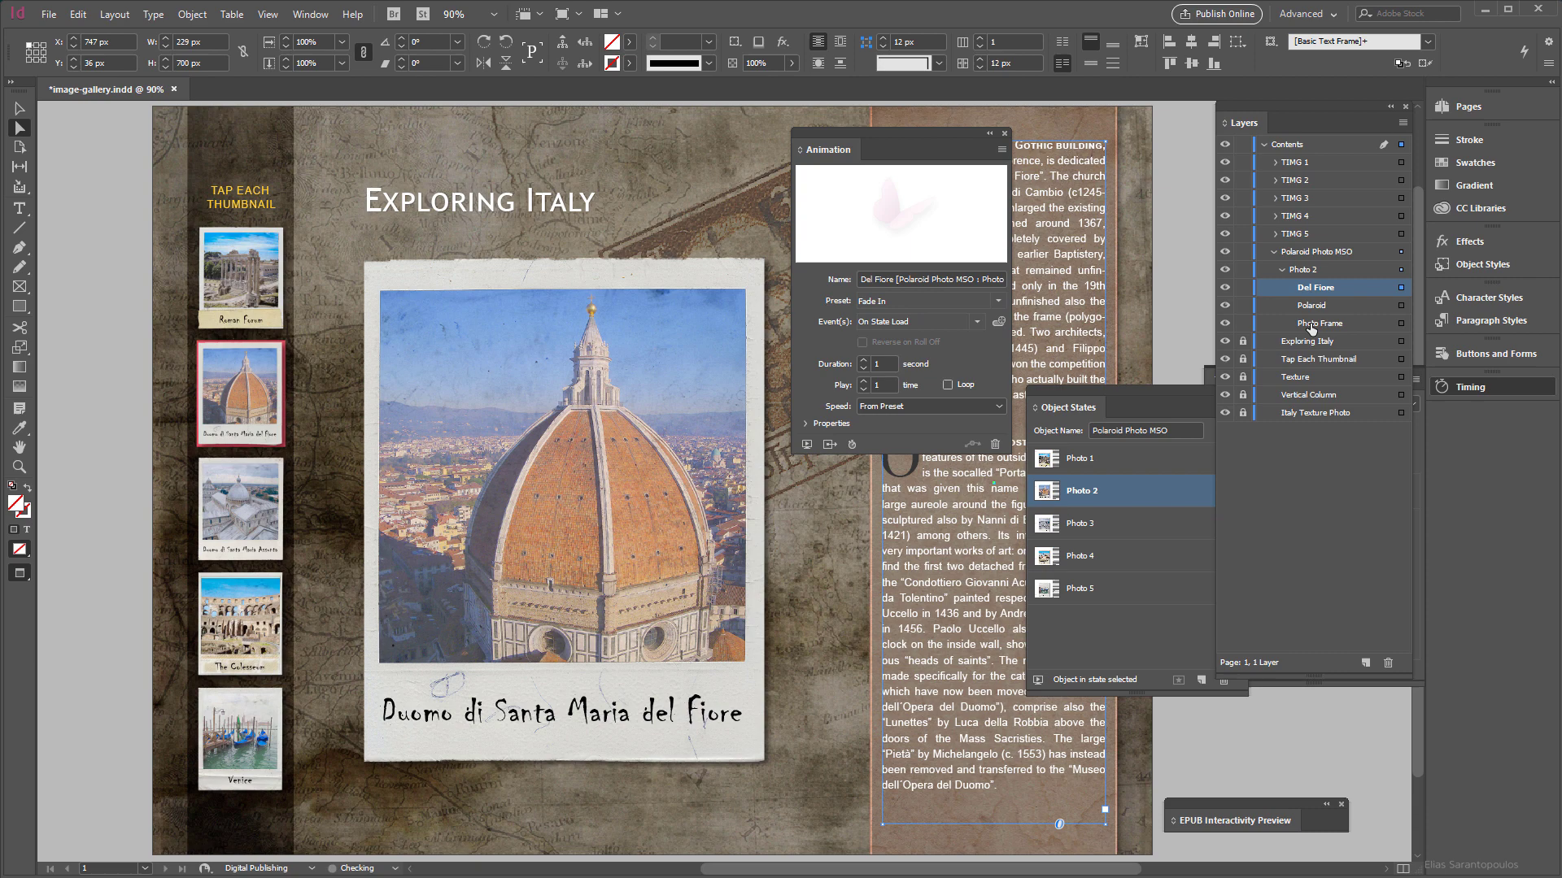
In Photo 3, make the Pisa Polaroid fly in from right and the Assunta caption fade in
{"action": "left_click", "coordinate": [1116, 522]}
{"action": "left_click", "coordinate": [1282, 269]}
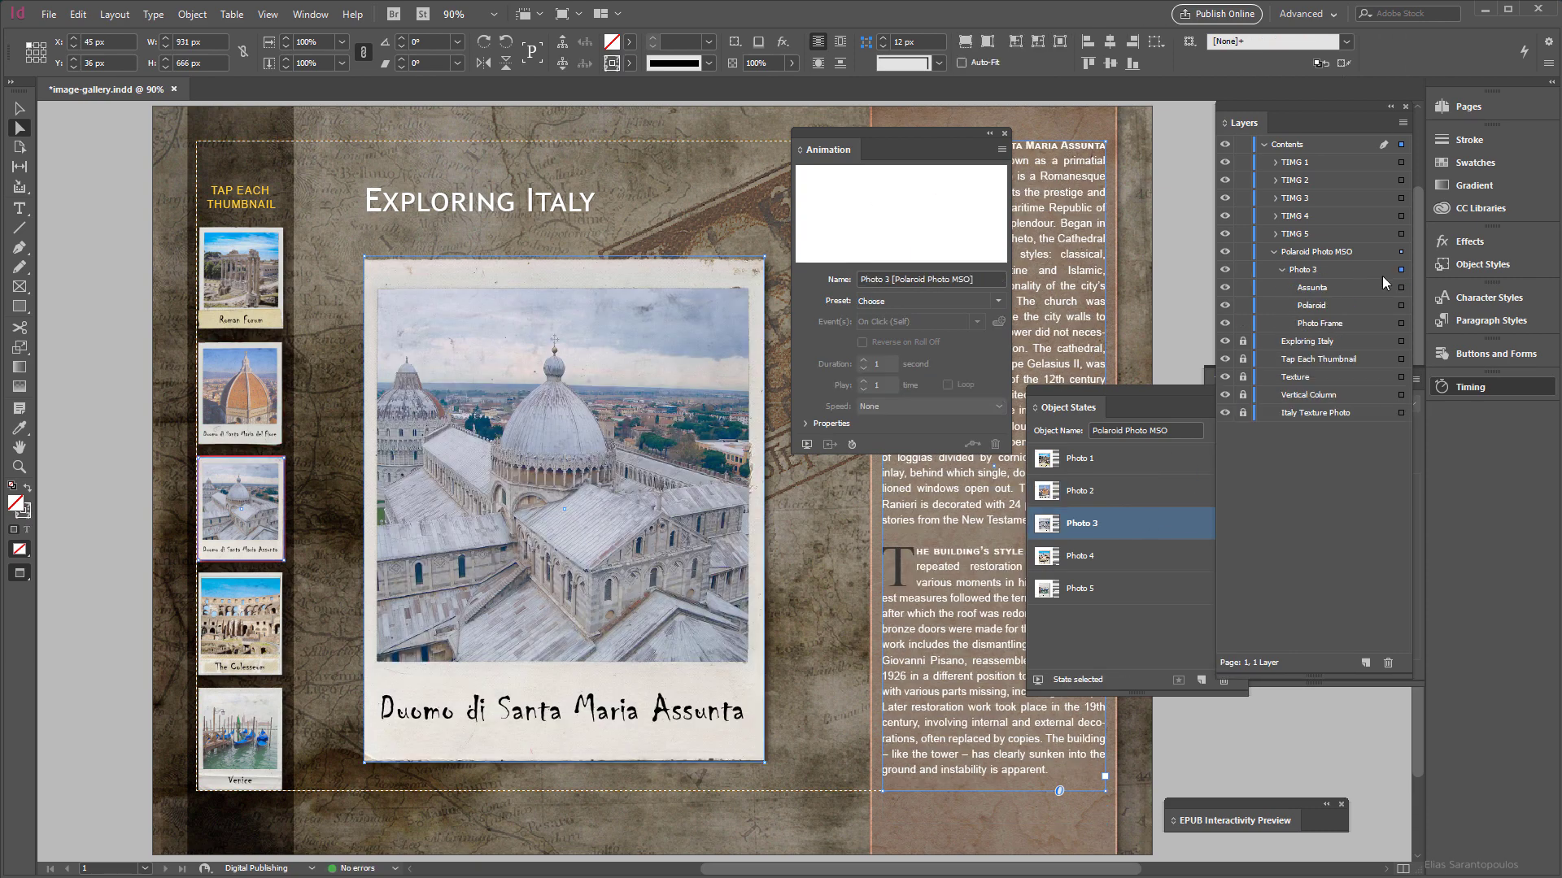
{"action": "left_click", "coordinate": [1400, 307]}
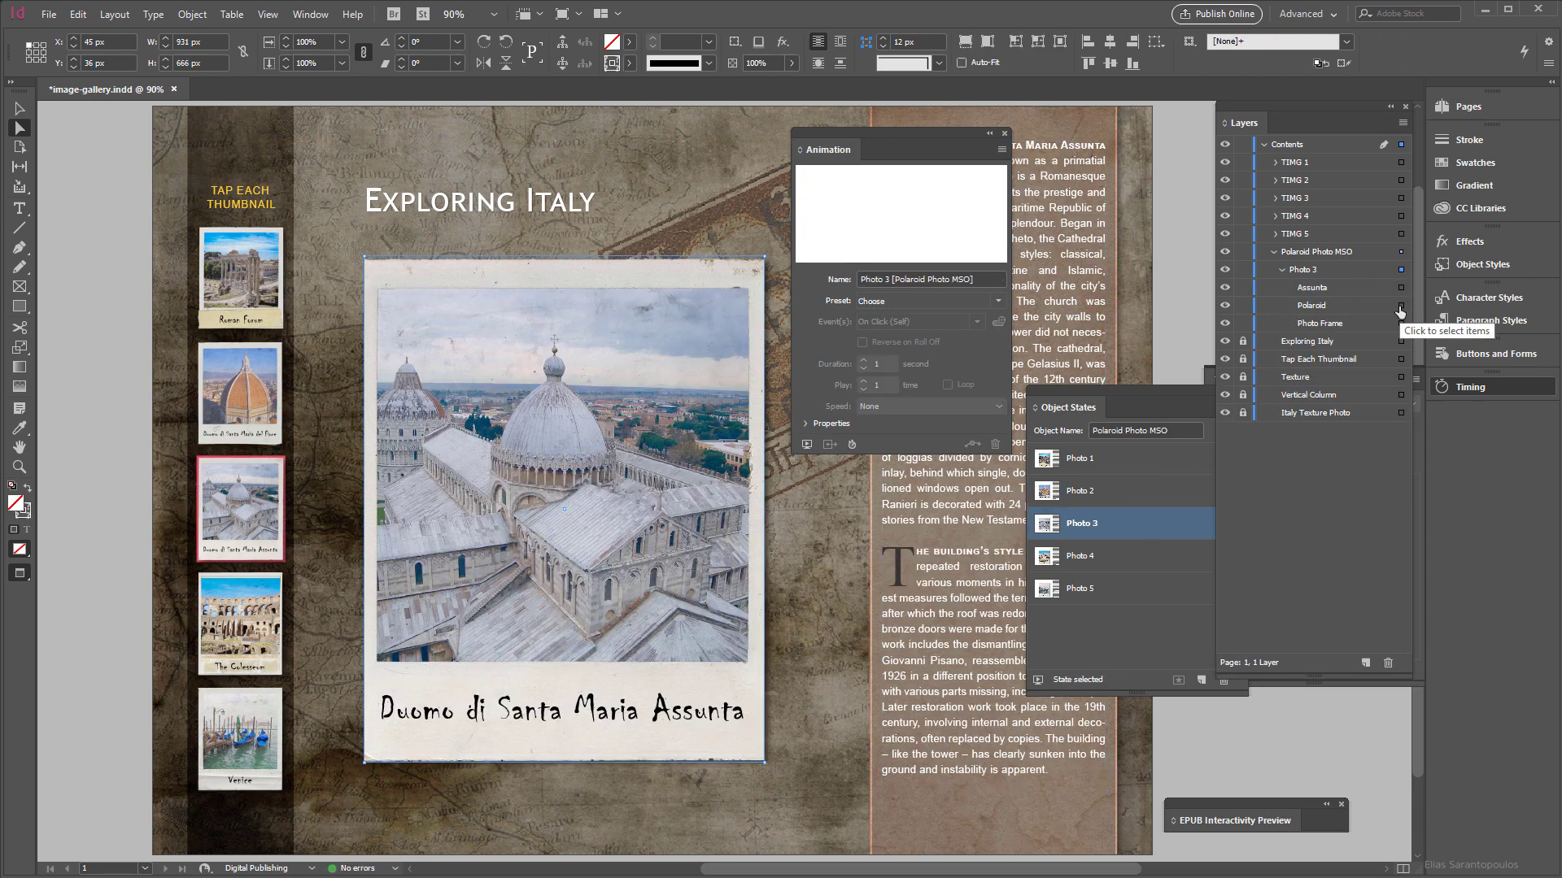
{"action": "left_click", "coordinate": [999, 300]}
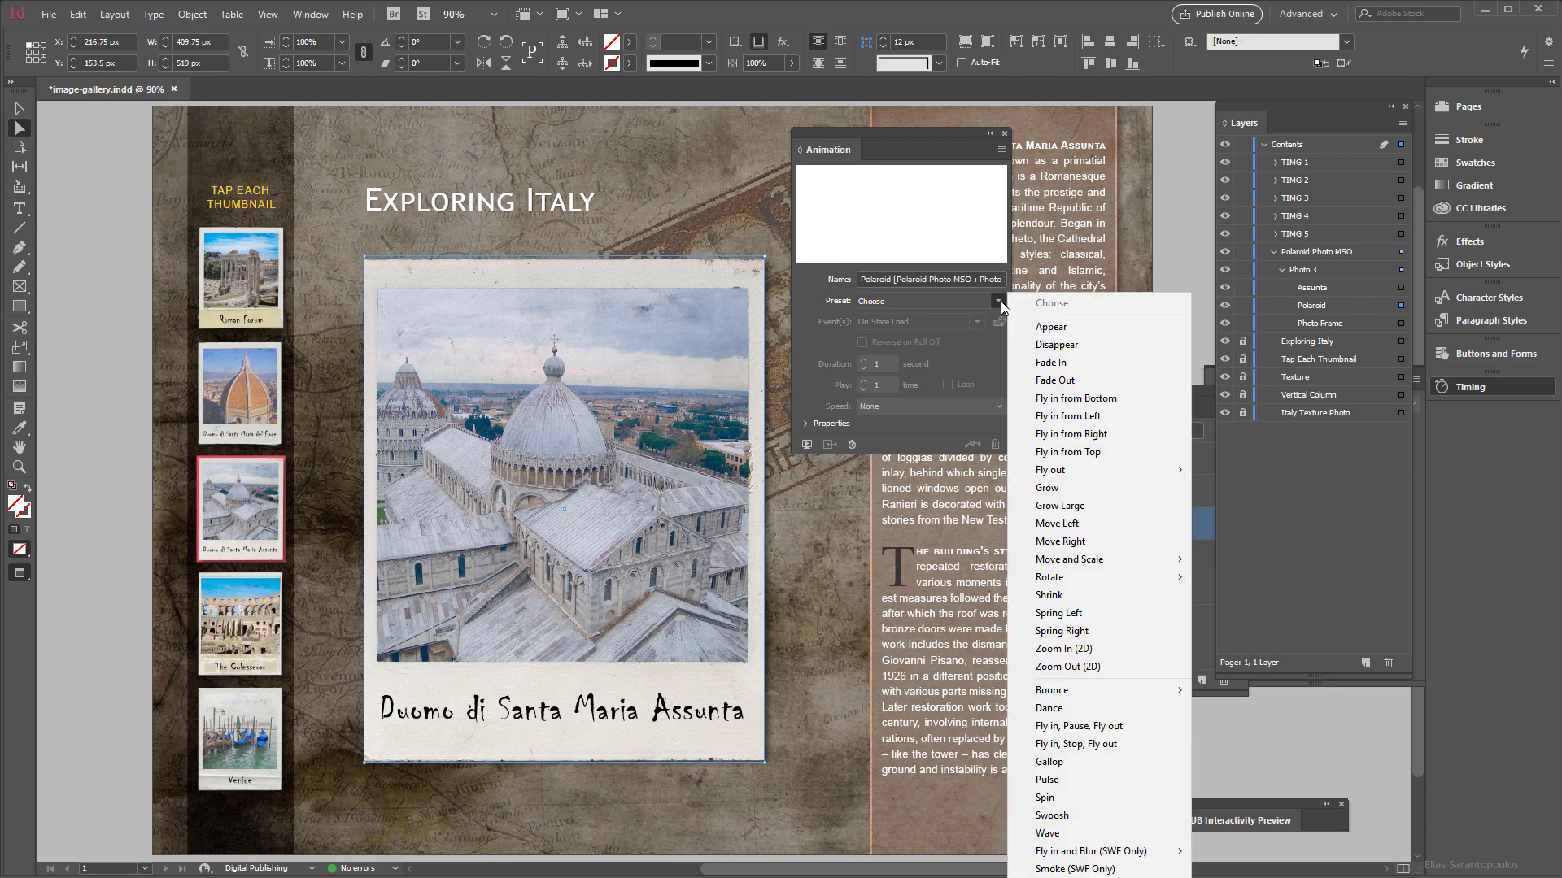
{"action": "left_click", "coordinate": [1119, 435]}
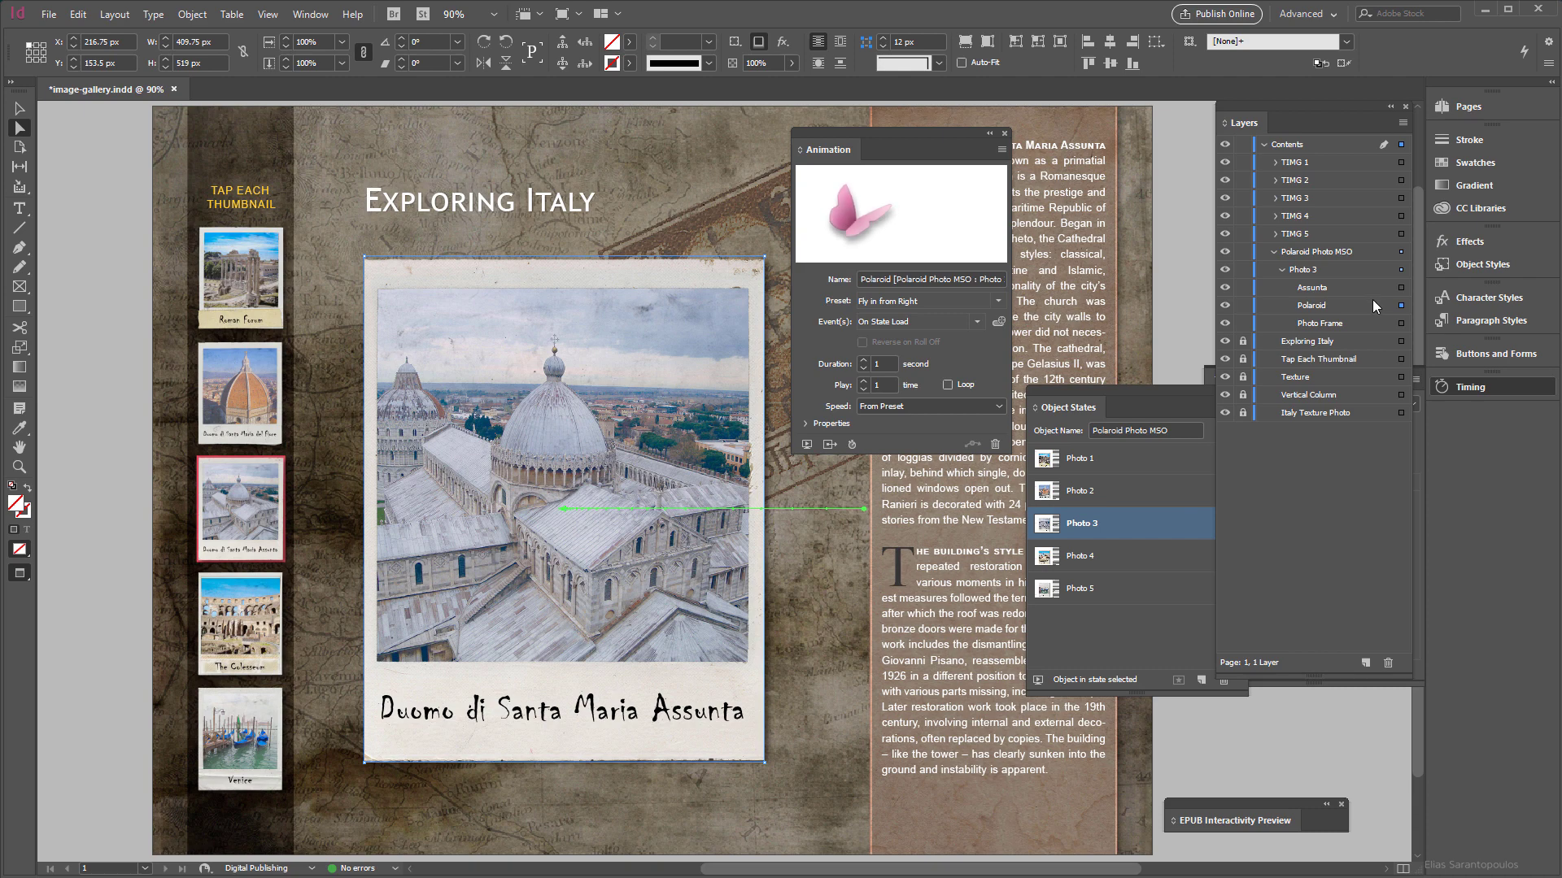
{"action": "left_click", "coordinate": [1401, 288]}
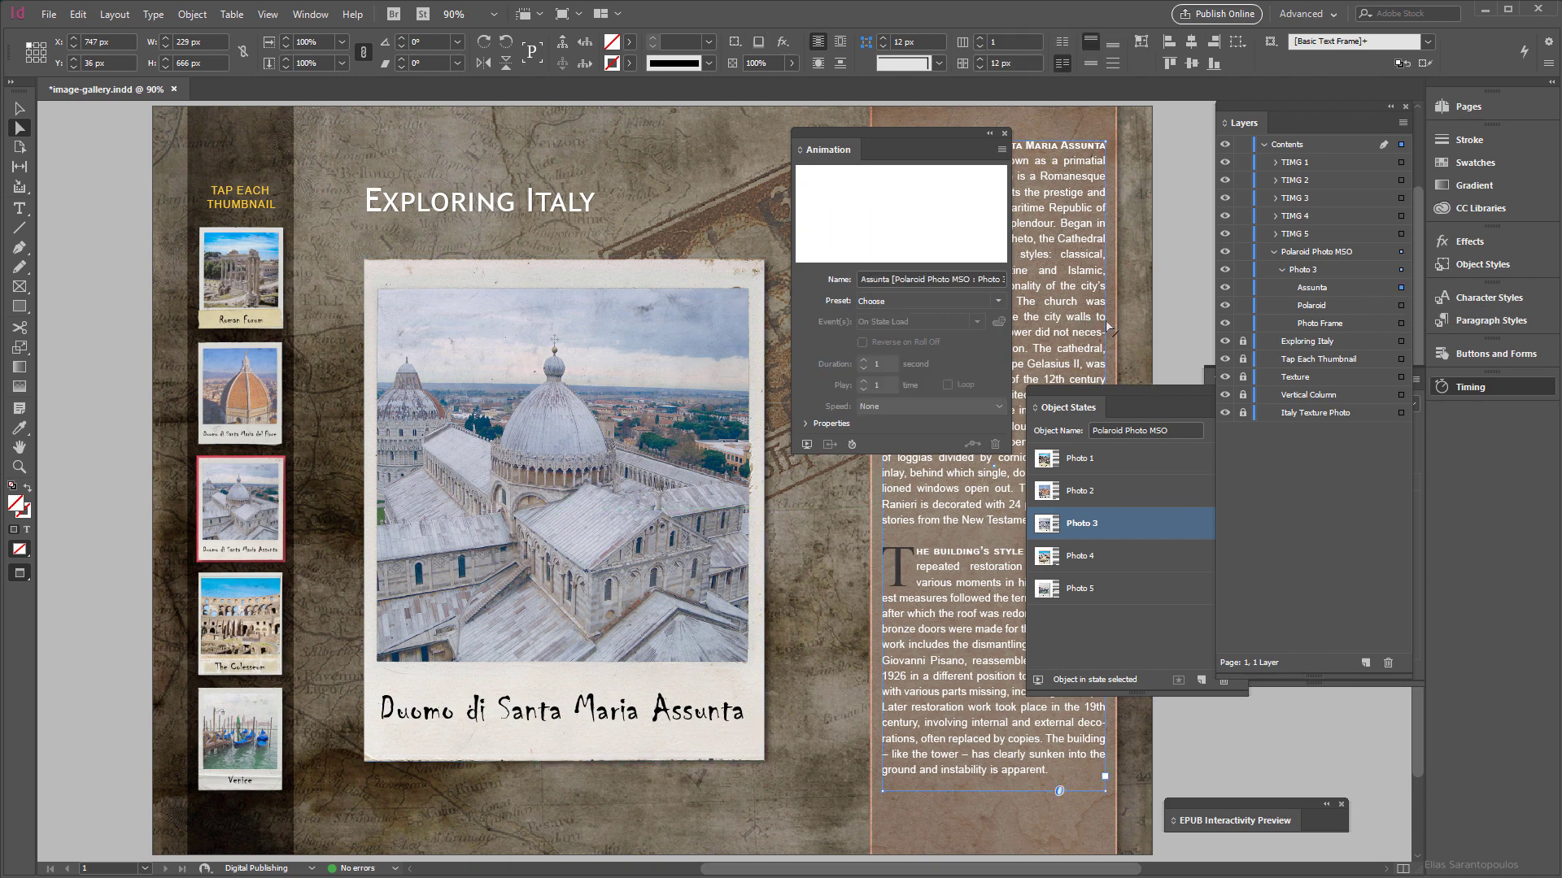
{"action": "left_click", "coordinate": [998, 301]}
{"action": "left_click", "coordinate": [1070, 368]}
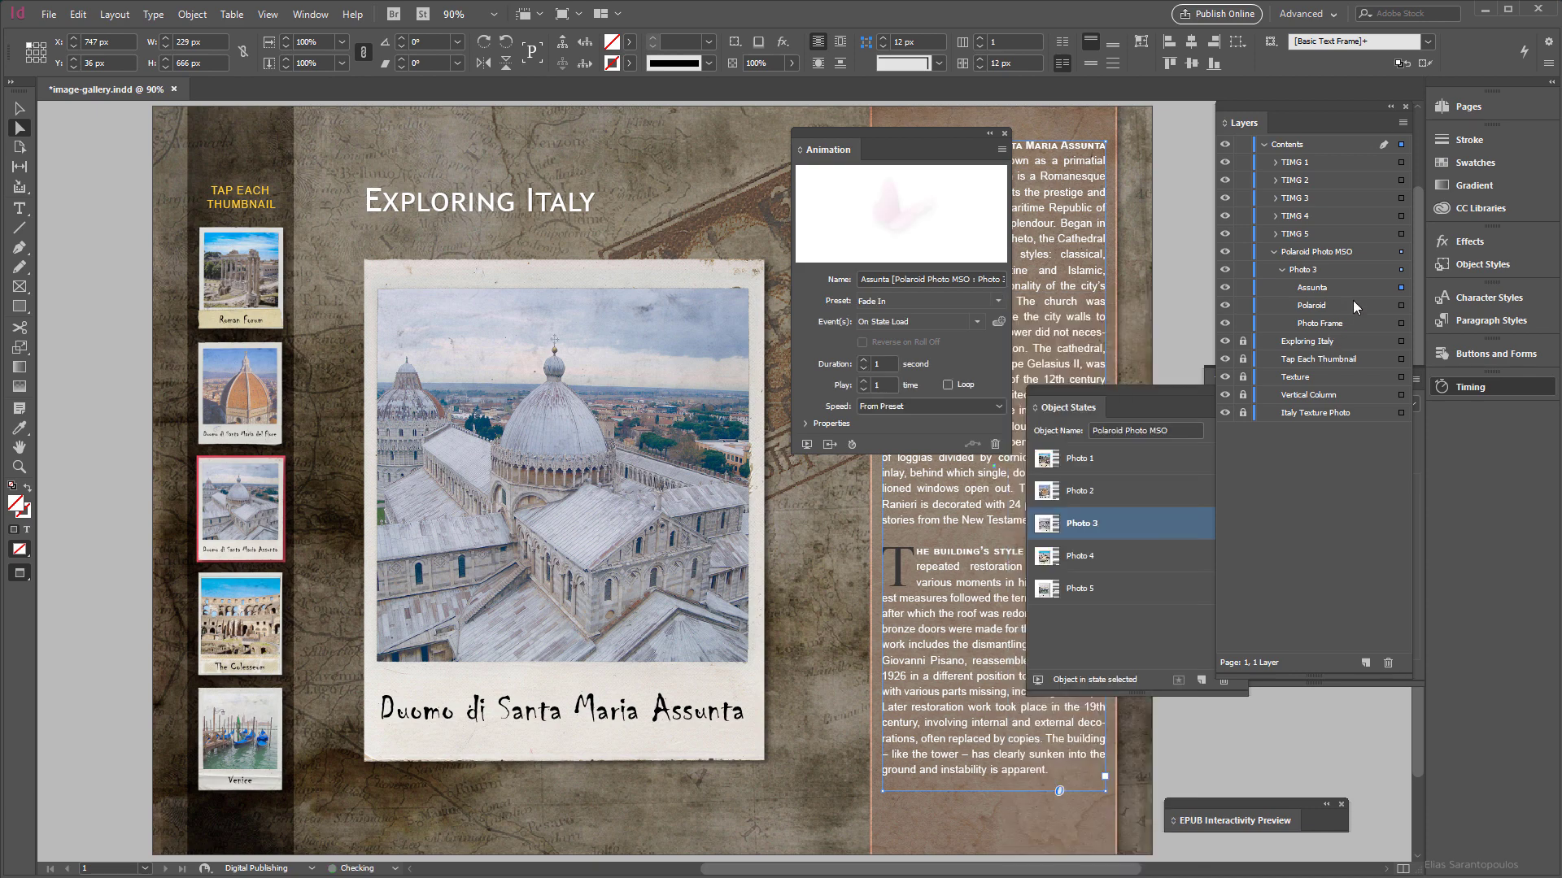
In Photo 4, give both the Colosseum Polaroid and its caption the Fade In preset
{"action": "left_click", "coordinate": [1137, 560]}
{"action": "left_click", "coordinate": [1396, 324]}
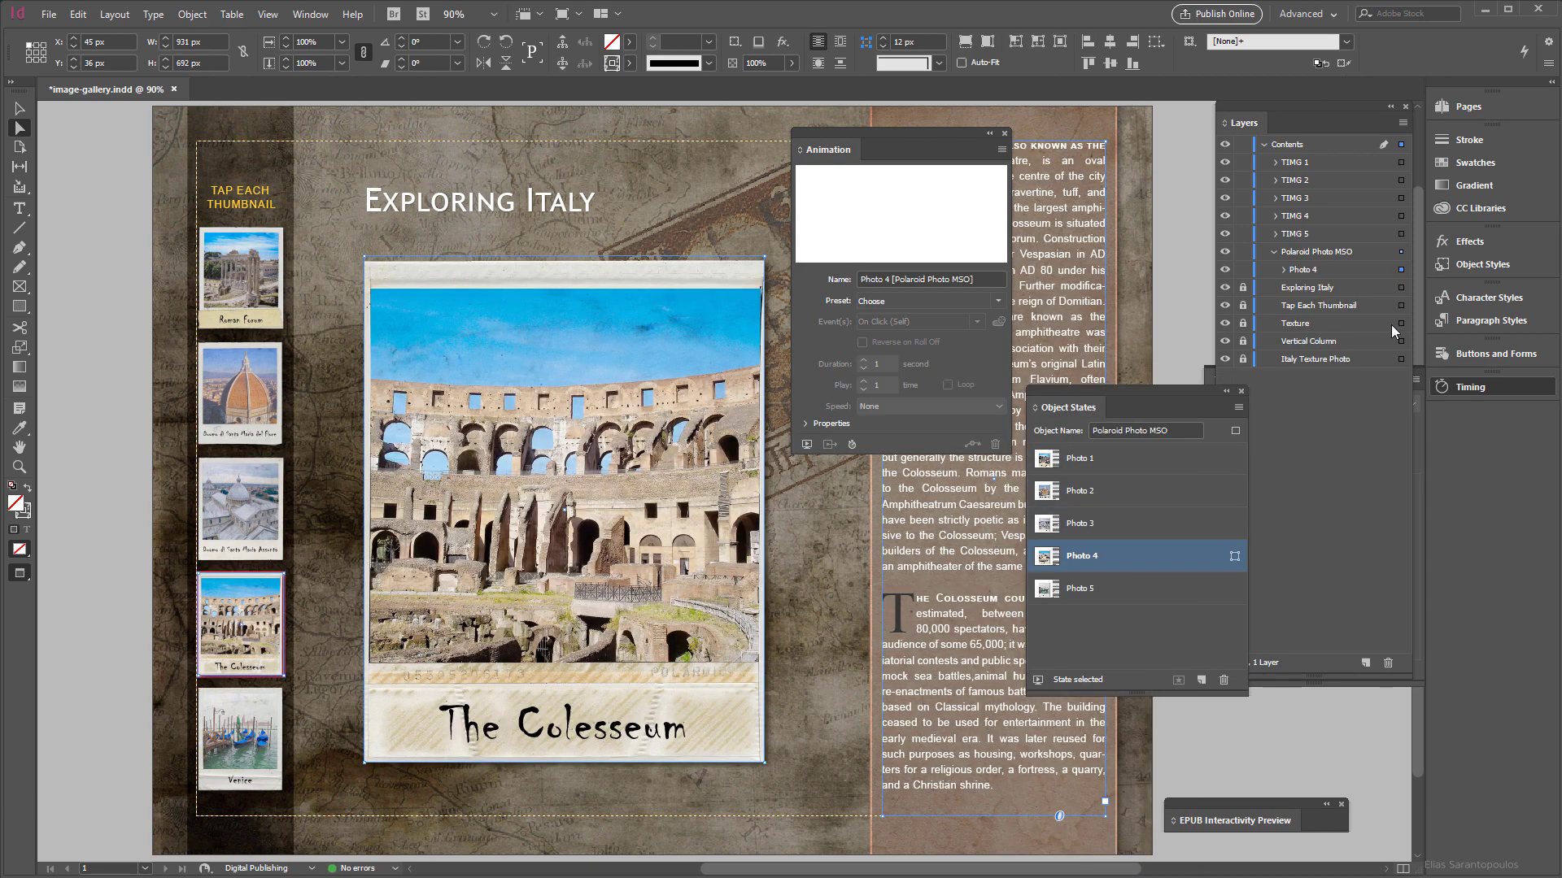
{"action": "left_click", "coordinate": [1284, 270]}
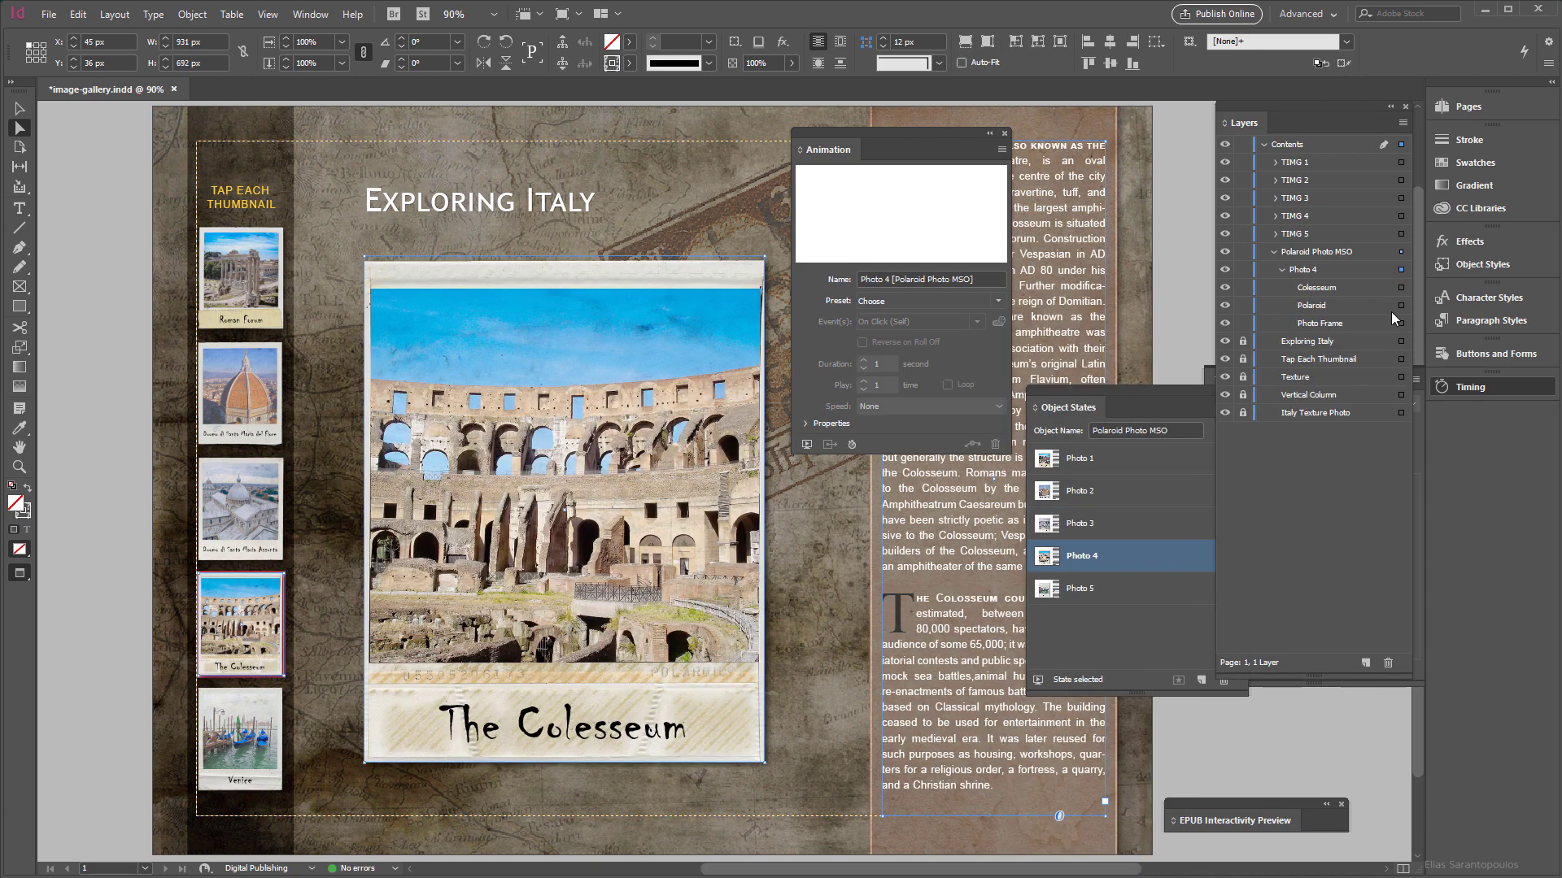
{"action": "left_click", "coordinate": [1401, 306]}
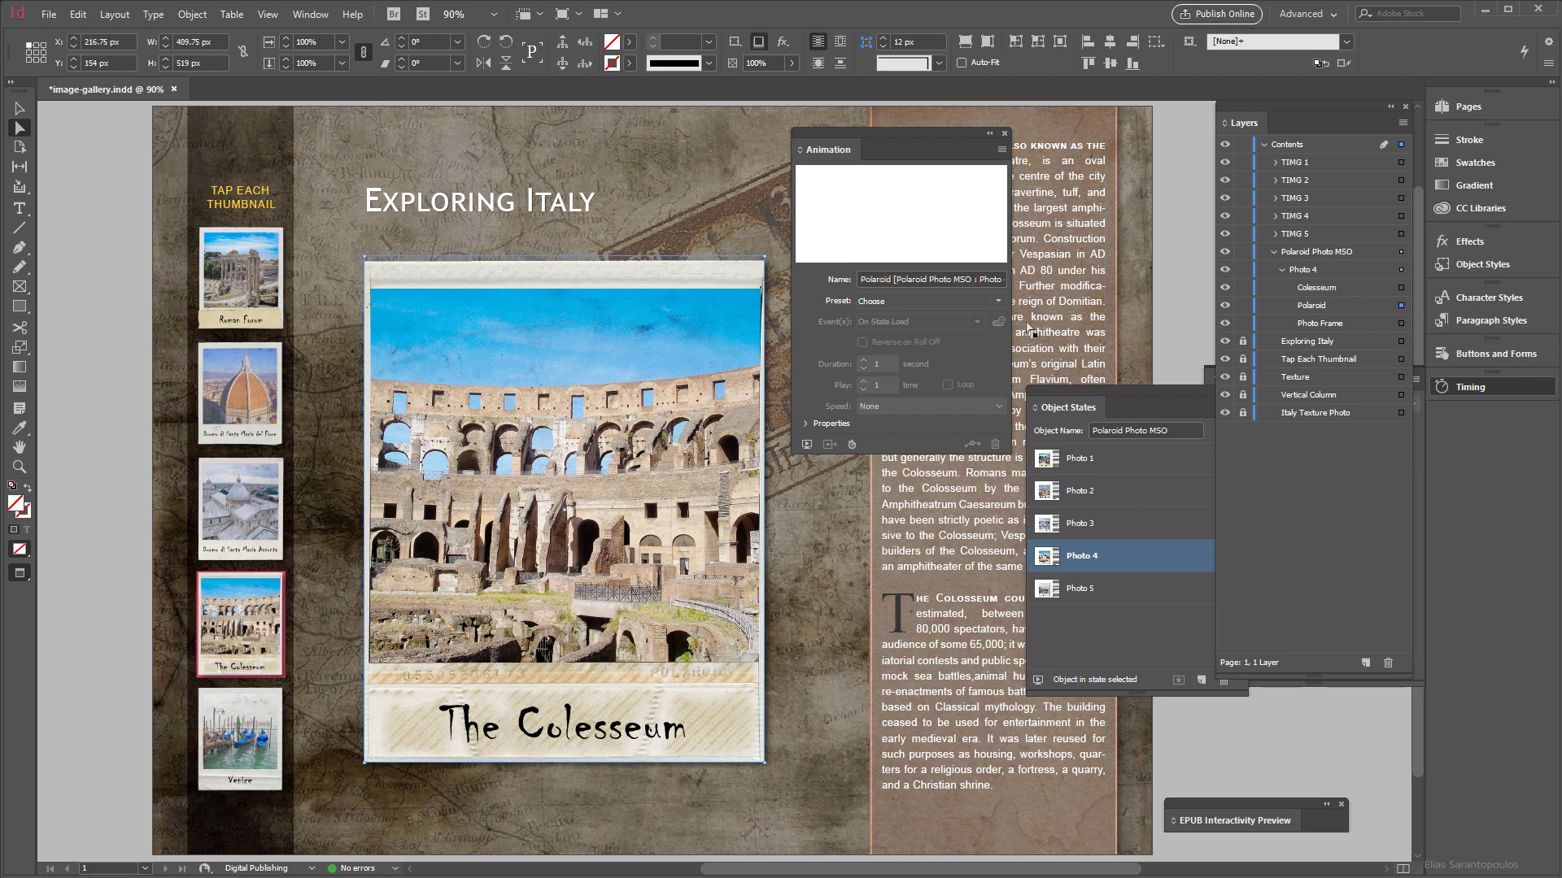
{"action": "left_click", "coordinate": [1003, 302]}
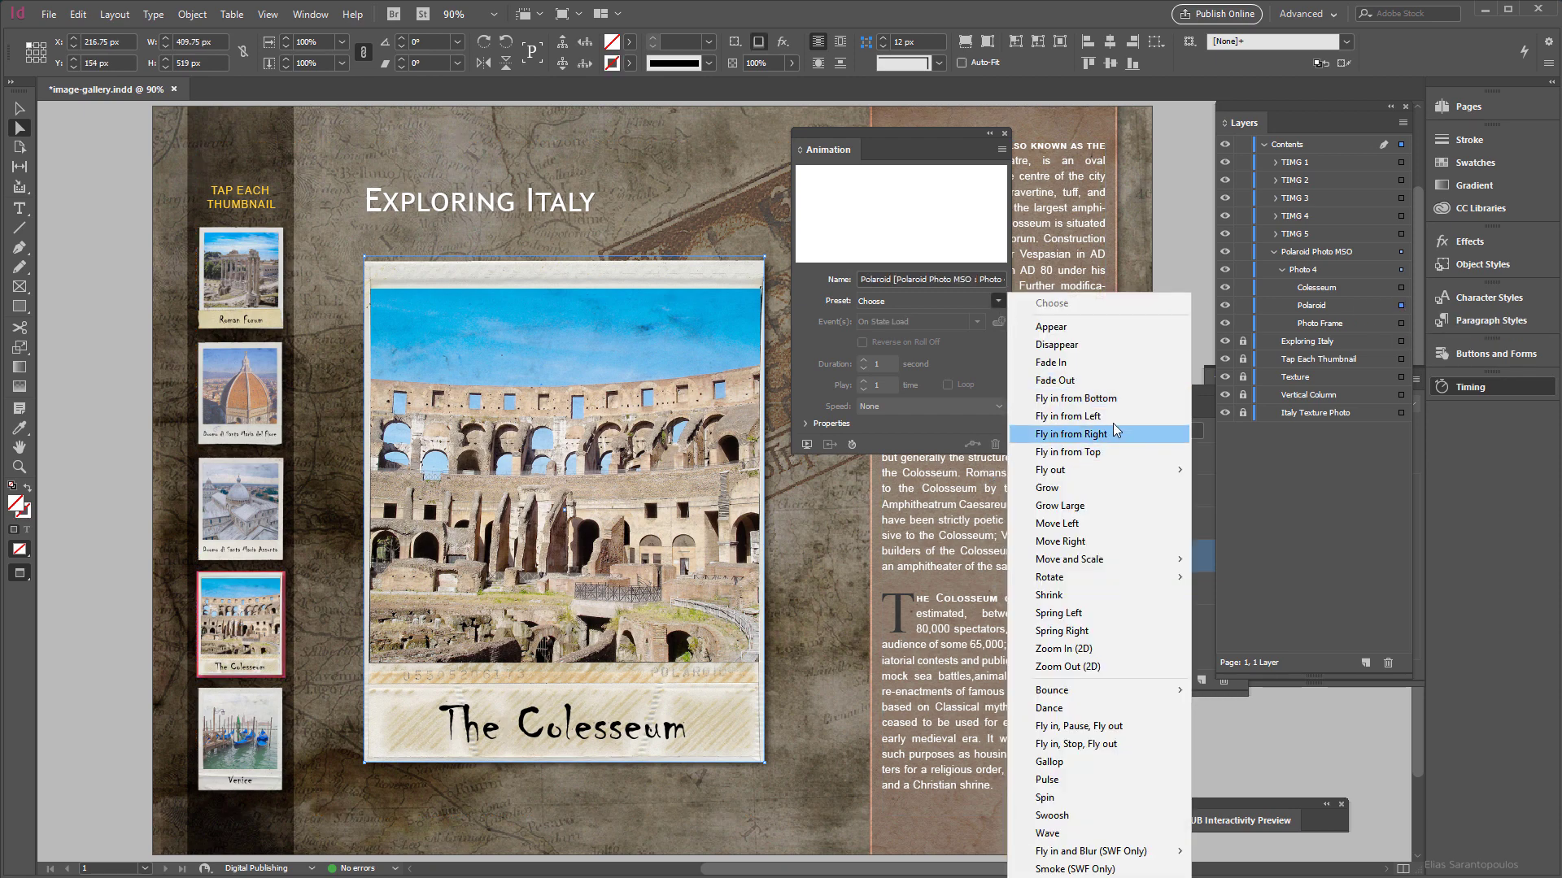
{"action": "left_click", "coordinate": [1075, 361]}
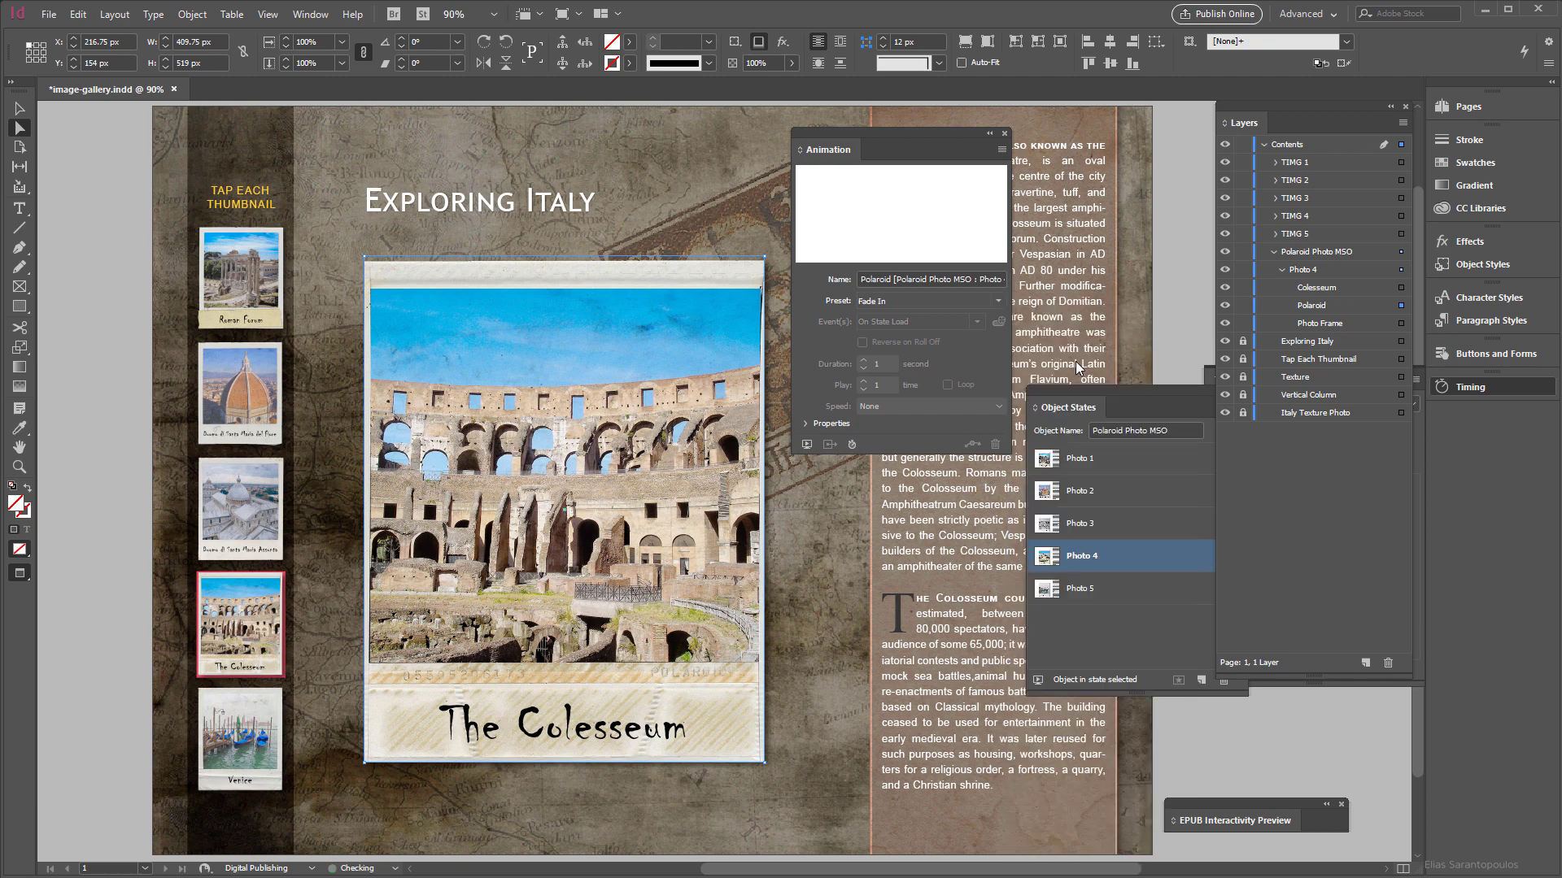
{"action": "left_click", "coordinate": [1401, 289]}
{"action": "left_click", "coordinate": [998, 301]}
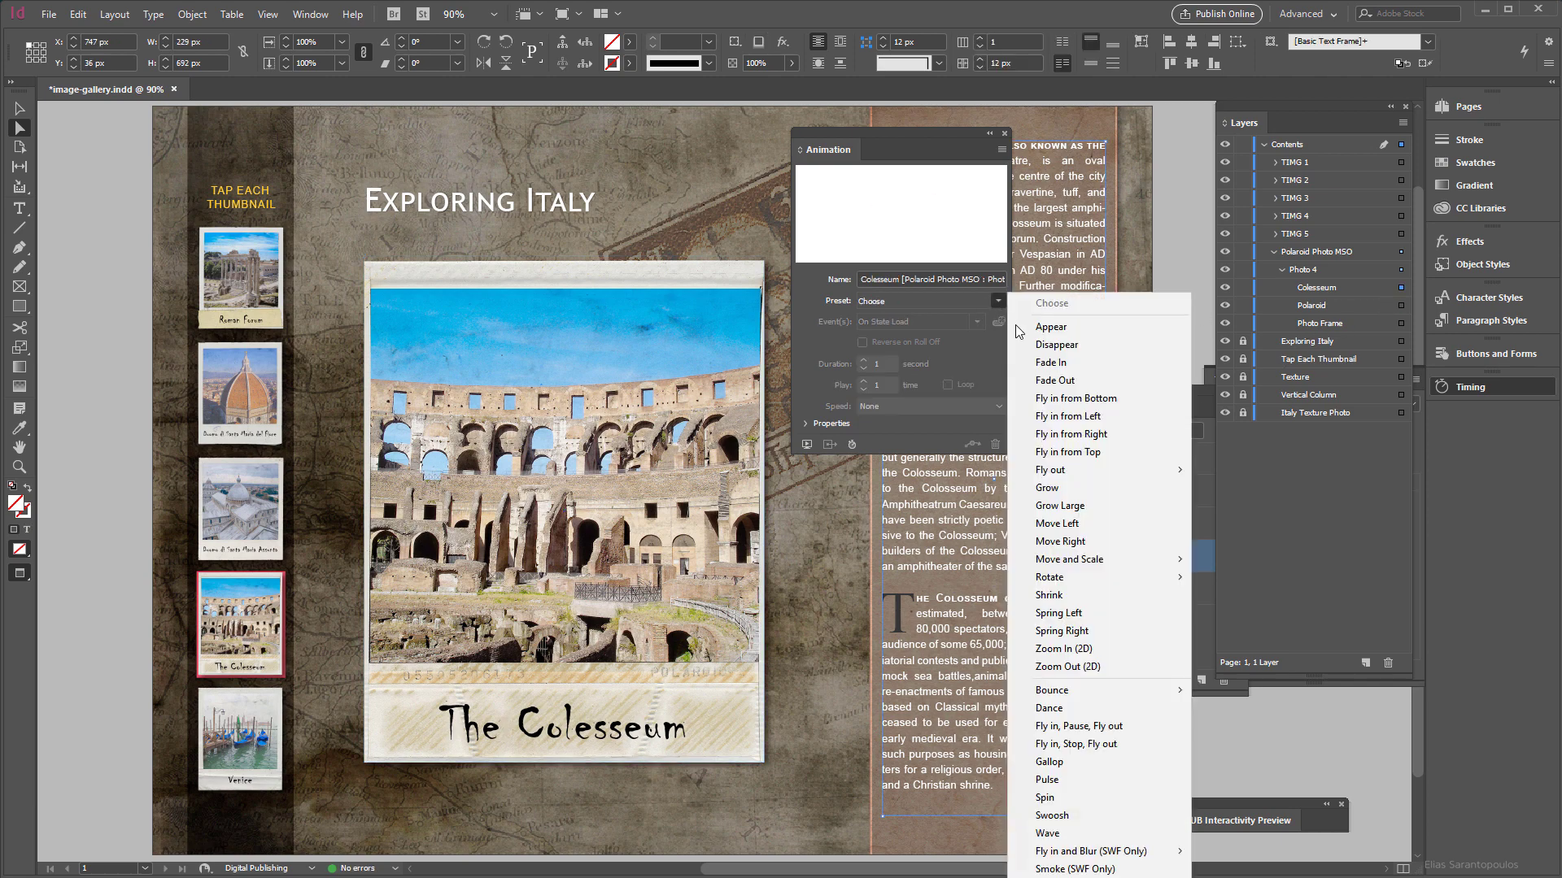
{"action": "left_click", "coordinate": [1057, 363]}
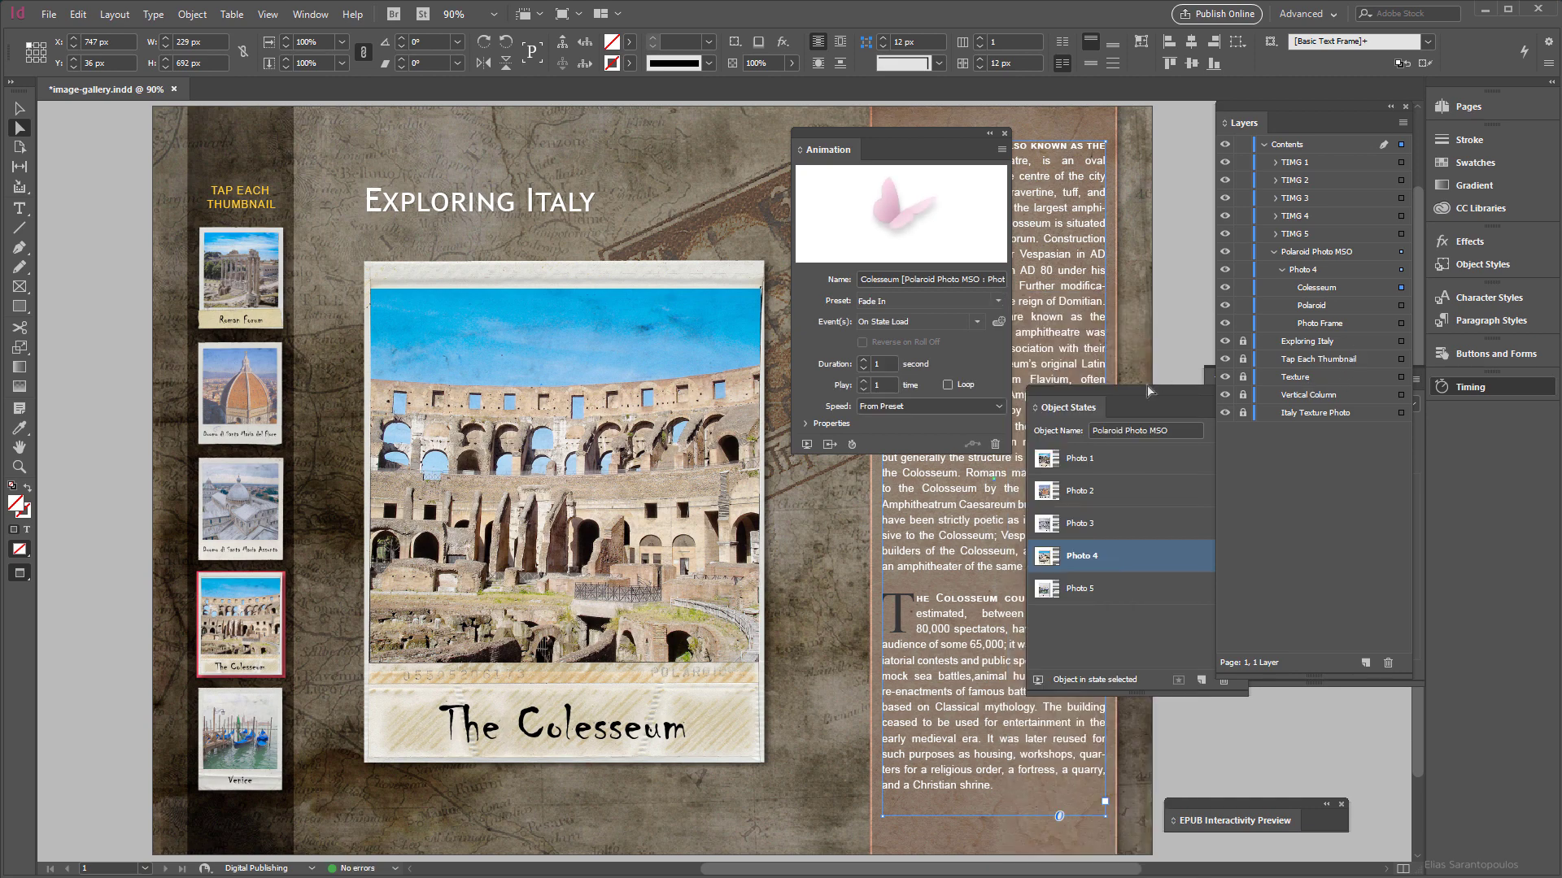
In Photo 5, make the Venice Polaroid fly in from bottom and its caption fade in
{"action": "left_click", "coordinate": [1088, 592]}
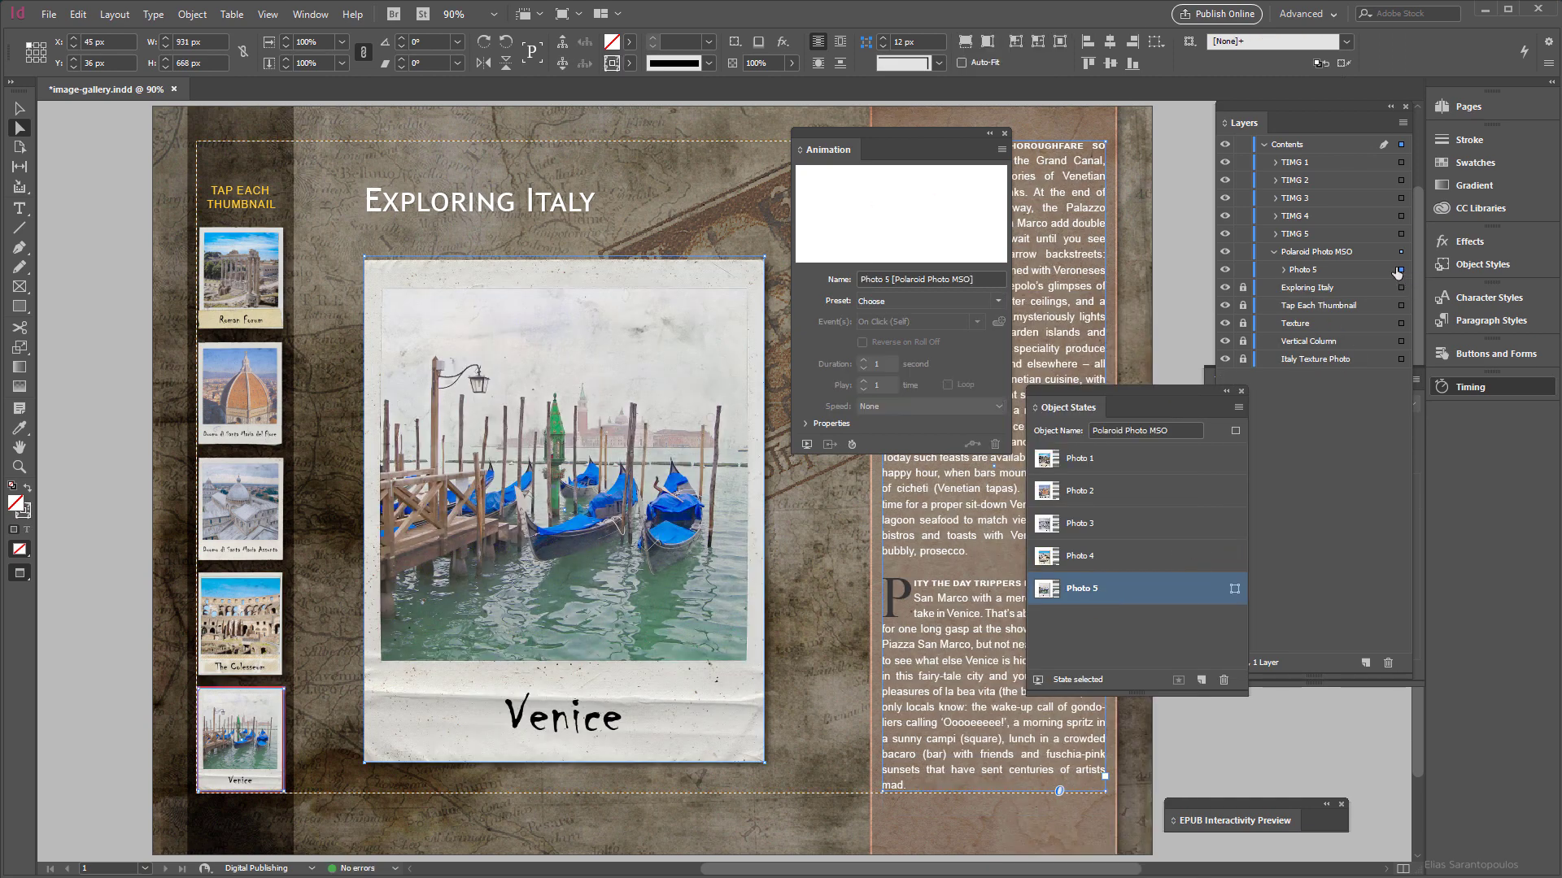
{"action": "left_click", "coordinate": [1283, 269]}
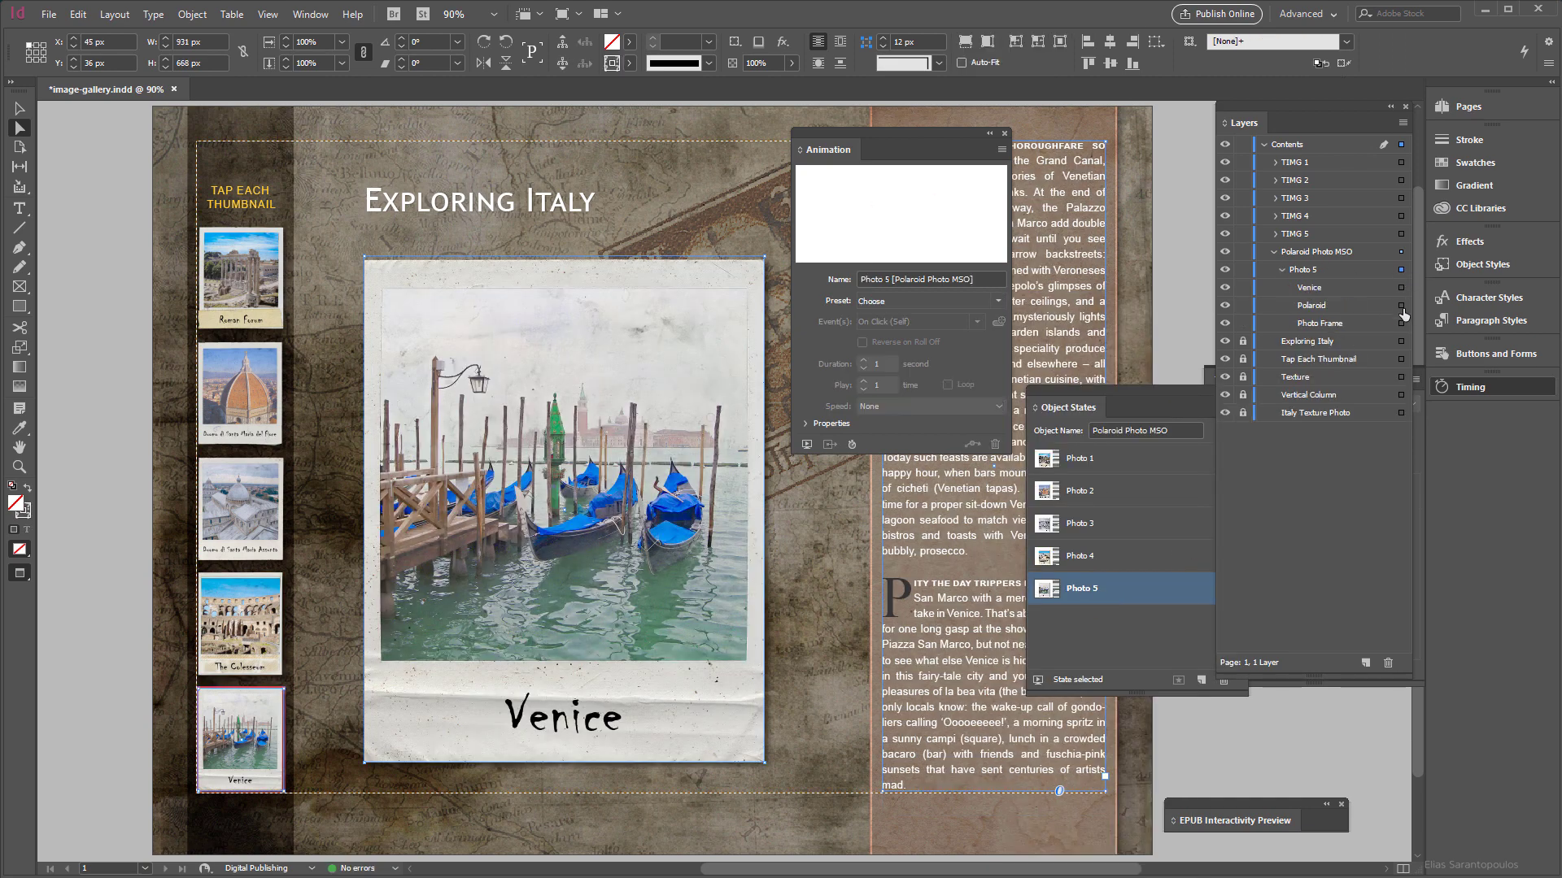
{"action": "left_click", "coordinate": [1400, 305]}
{"action": "left_click", "coordinate": [999, 303]}
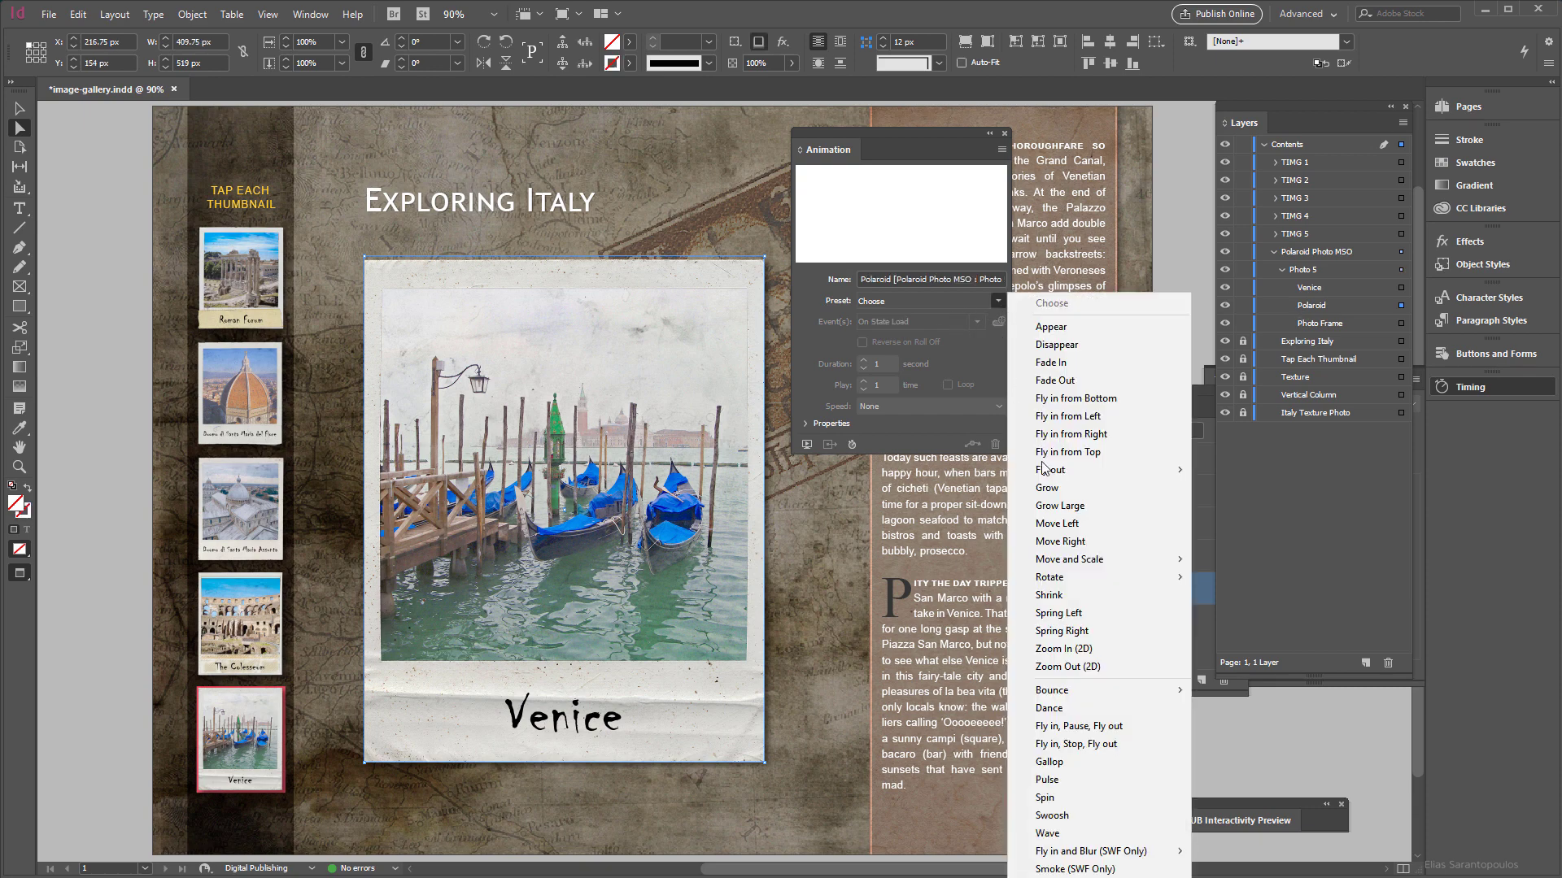
{"action": "left_click", "coordinate": [1114, 399]}
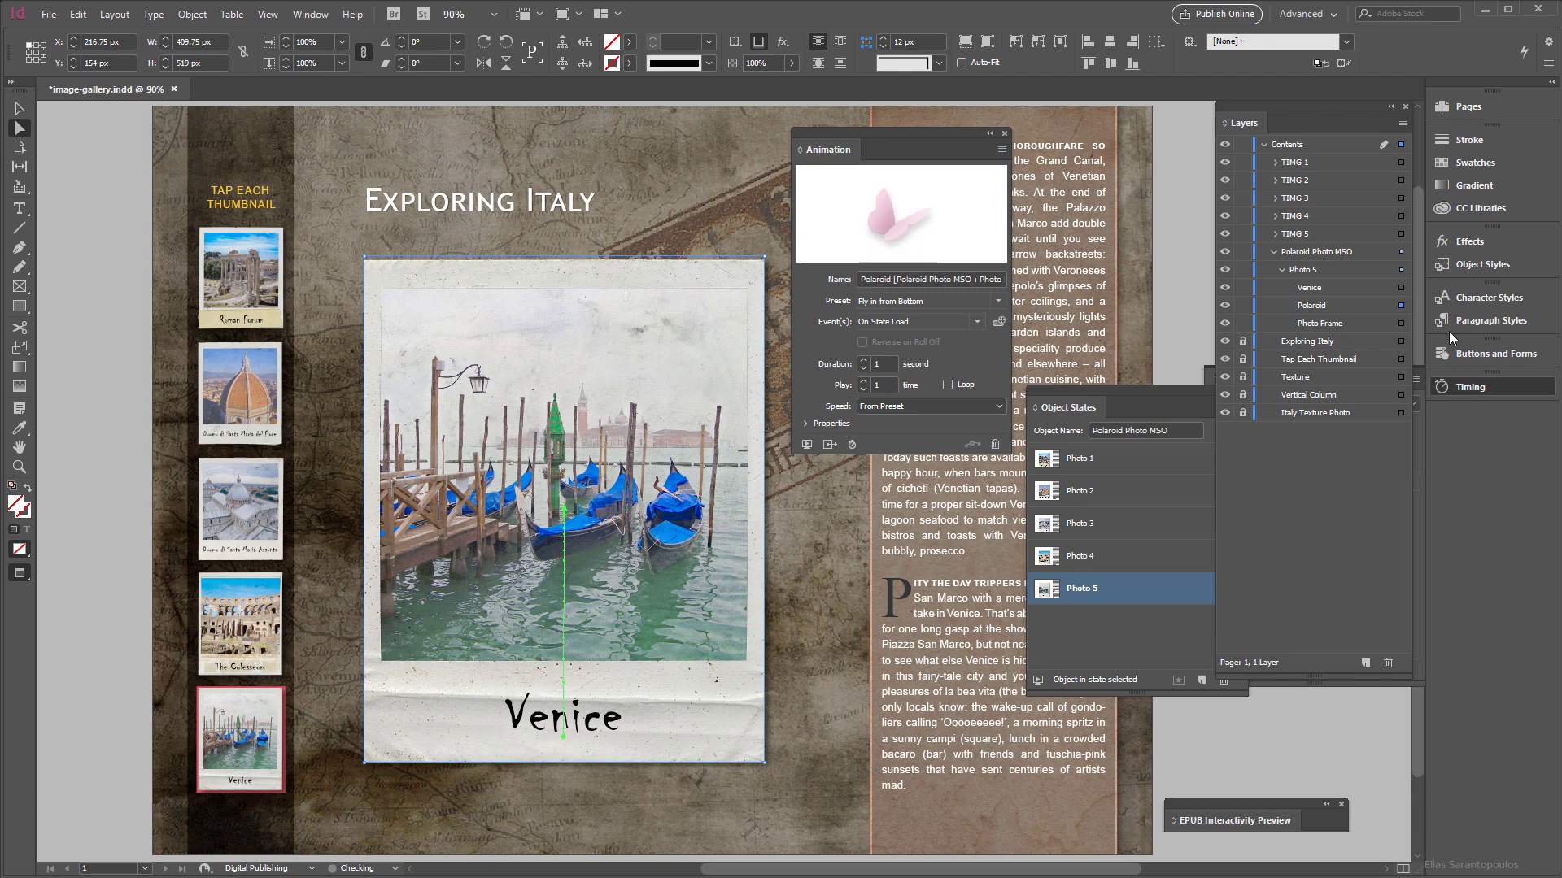
{"action": "left_click", "coordinate": [1401, 288]}
{"action": "left_click", "coordinate": [998, 301]}
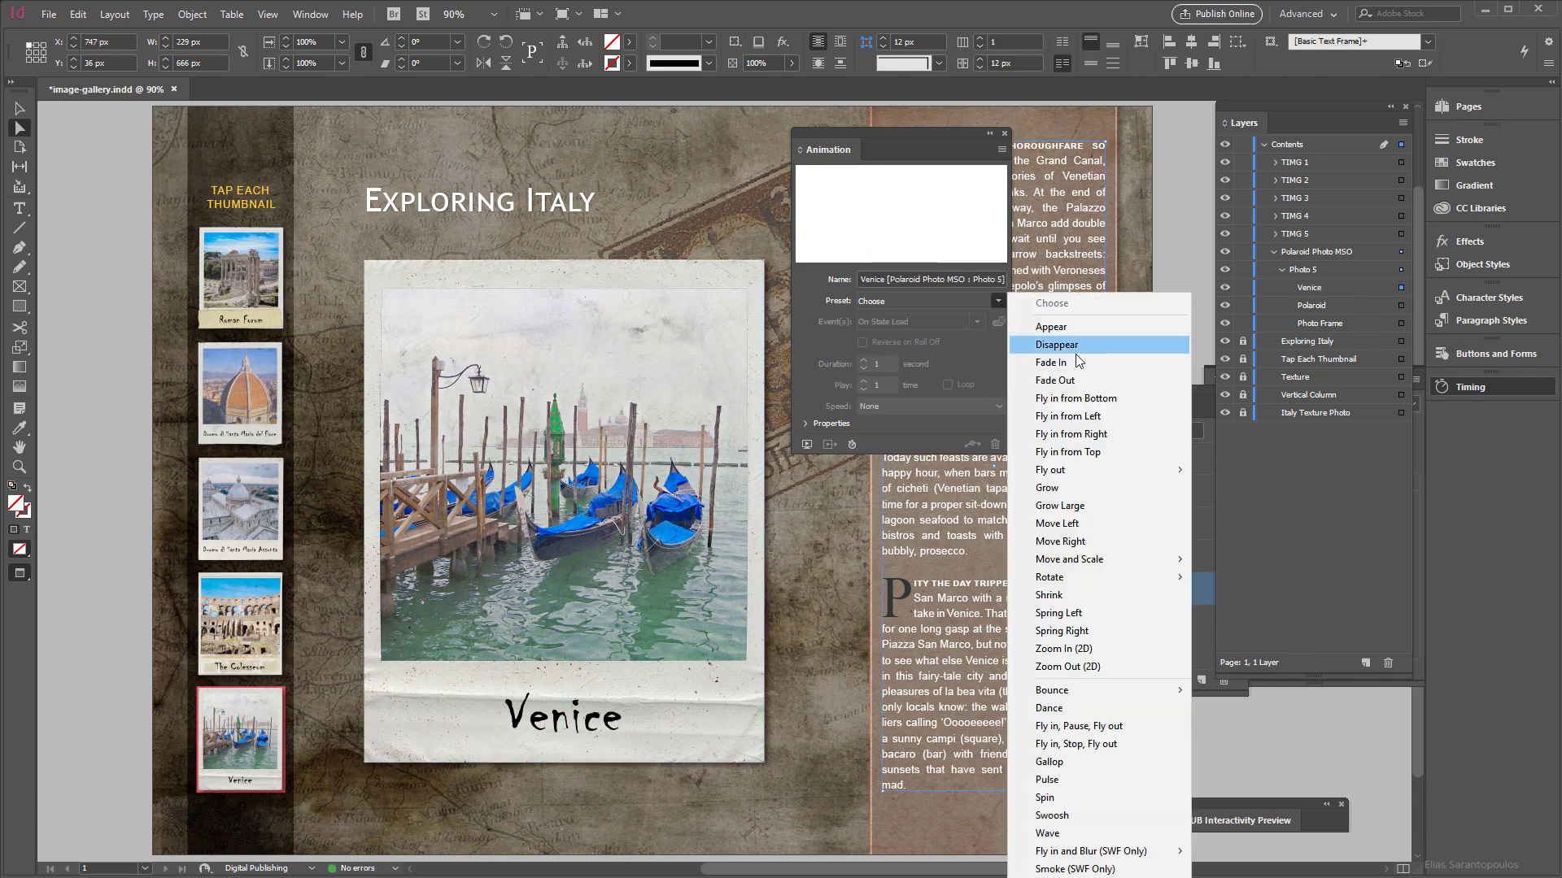
{"action": "left_click", "coordinate": [1095, 359]}
{"action": "left_click_drag", "start_coordinate": [912, 129], "coordinate": [945, 133]}
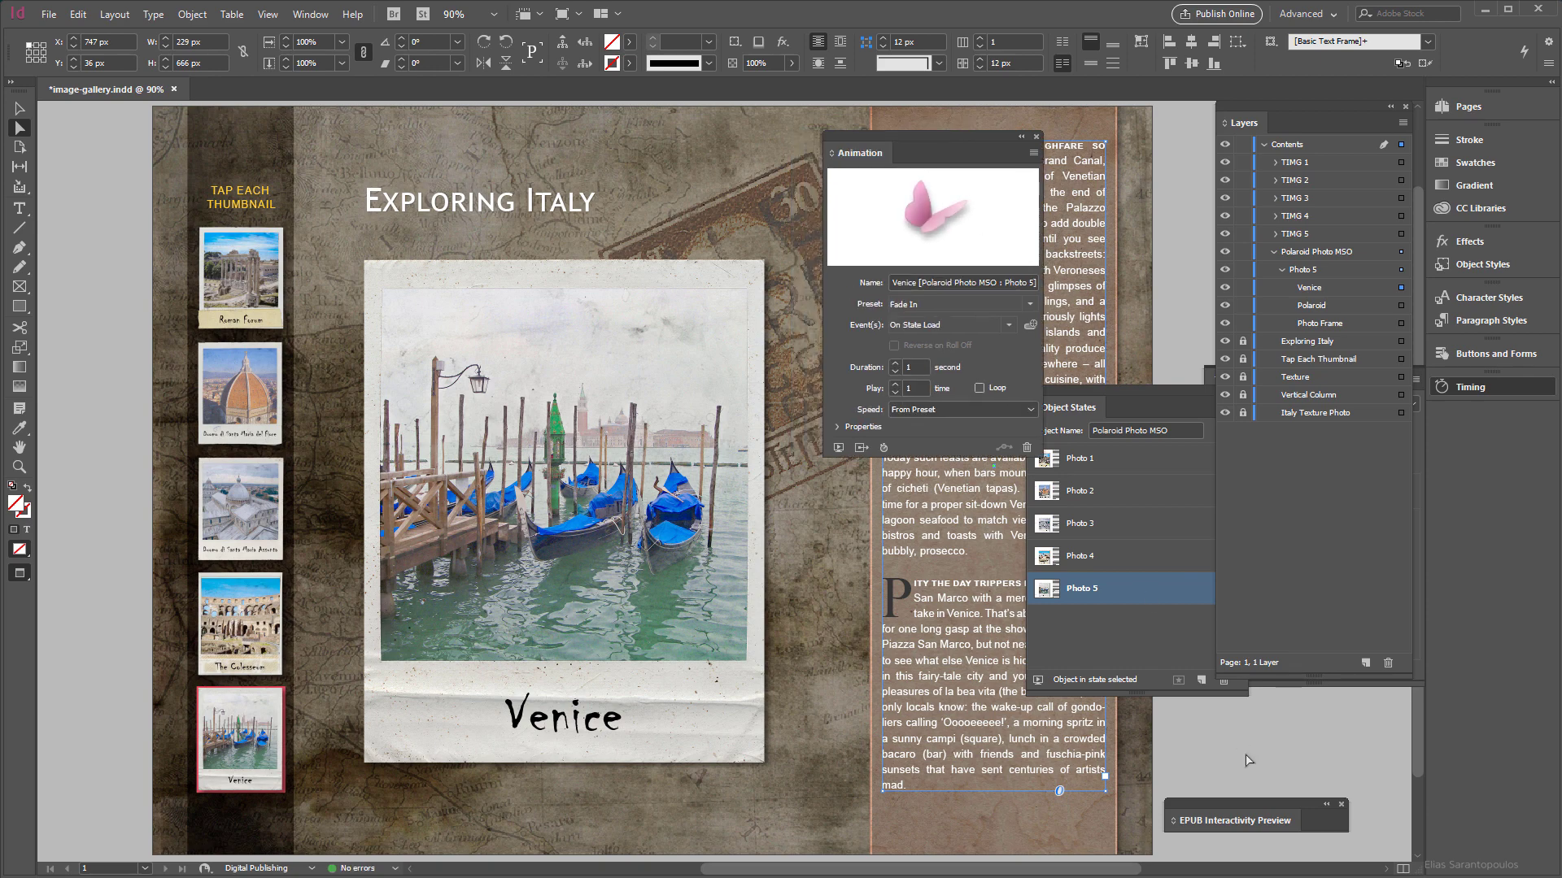
{"action": "left_click_drag", "start_coordinate": [1178, 800], "coordinate": [179, 151]}
Enlarge the EPUB Interactivity Preview and tap each thumbnail from Roman Forum through Venice
{"action": "left_click", "coordinate": [181, 152]}
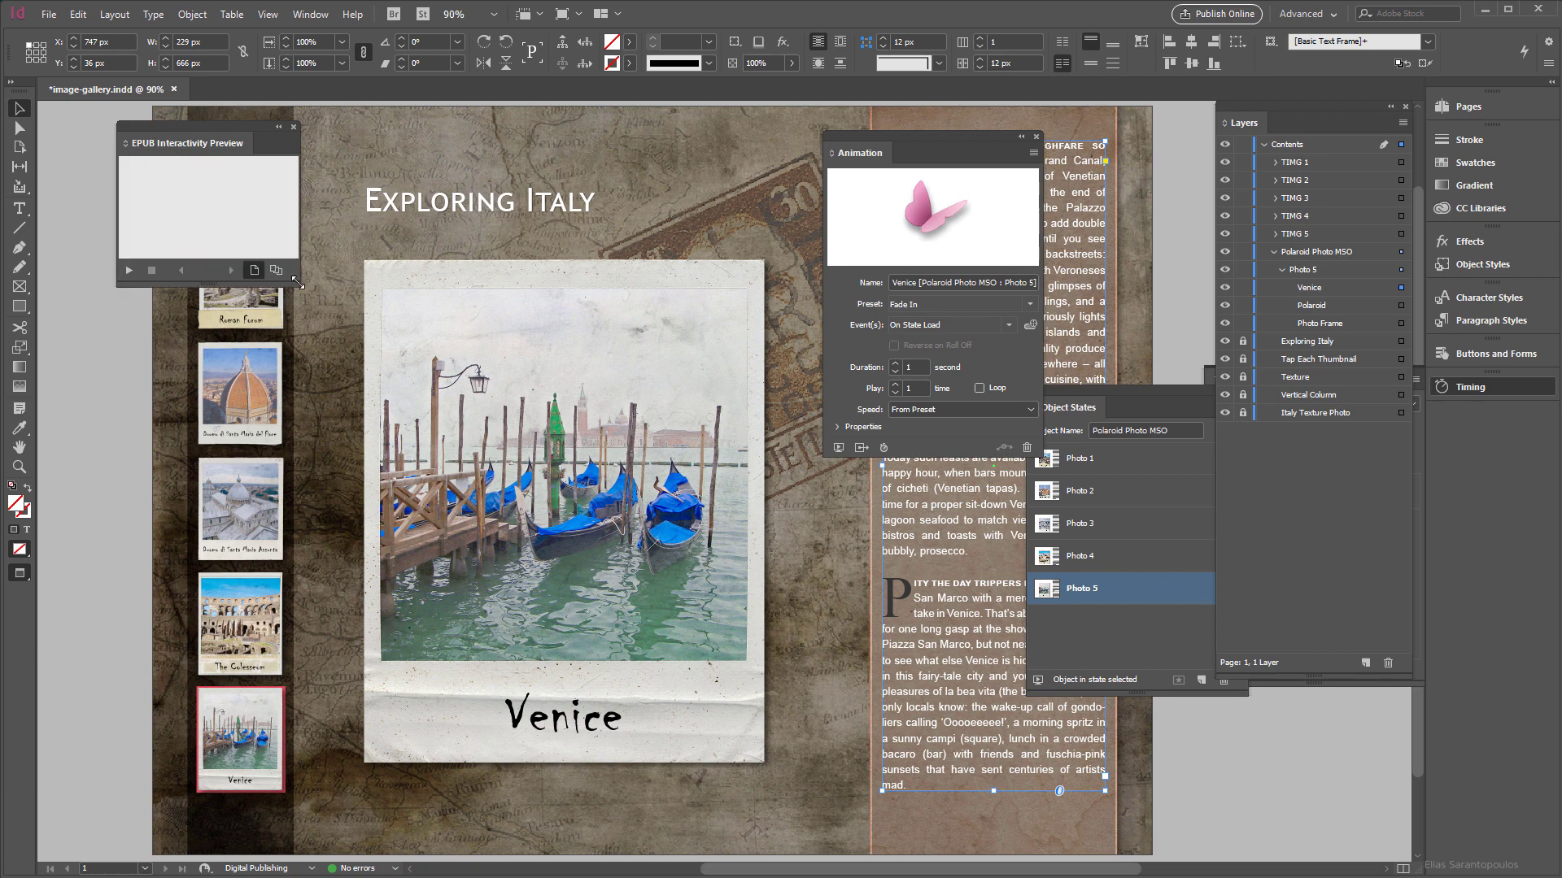
{"action": "left_click_drag", "start_coordinate": [299, 281], "coordinate": [1122, 811]}
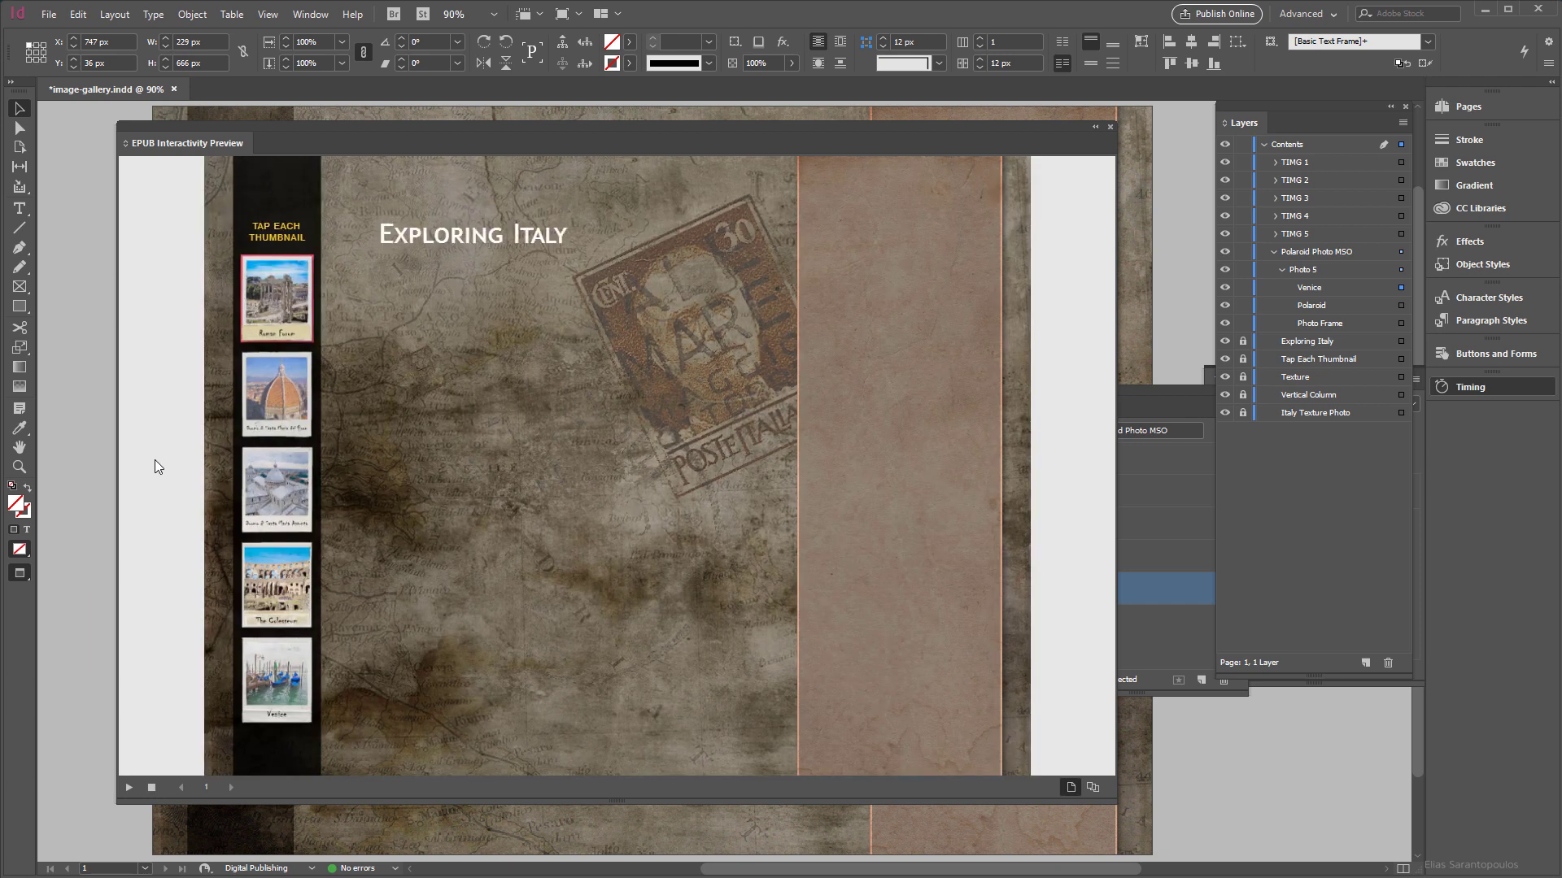
{"action": "left_click", "coordinate": [286, 390]}
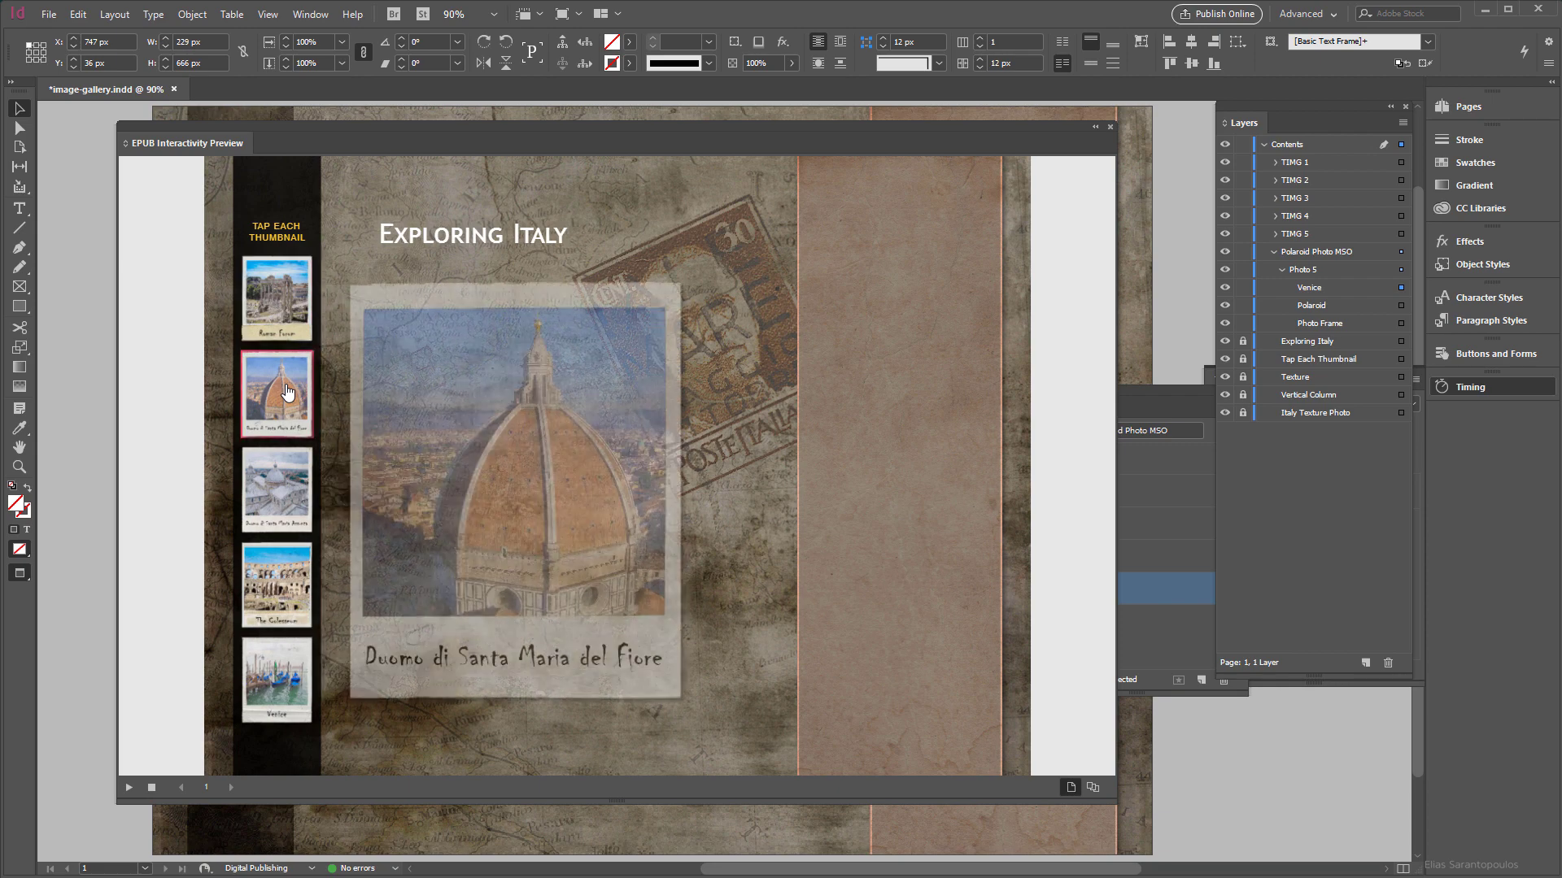
{"action": "left_click", "coordinate": [260, 335]}
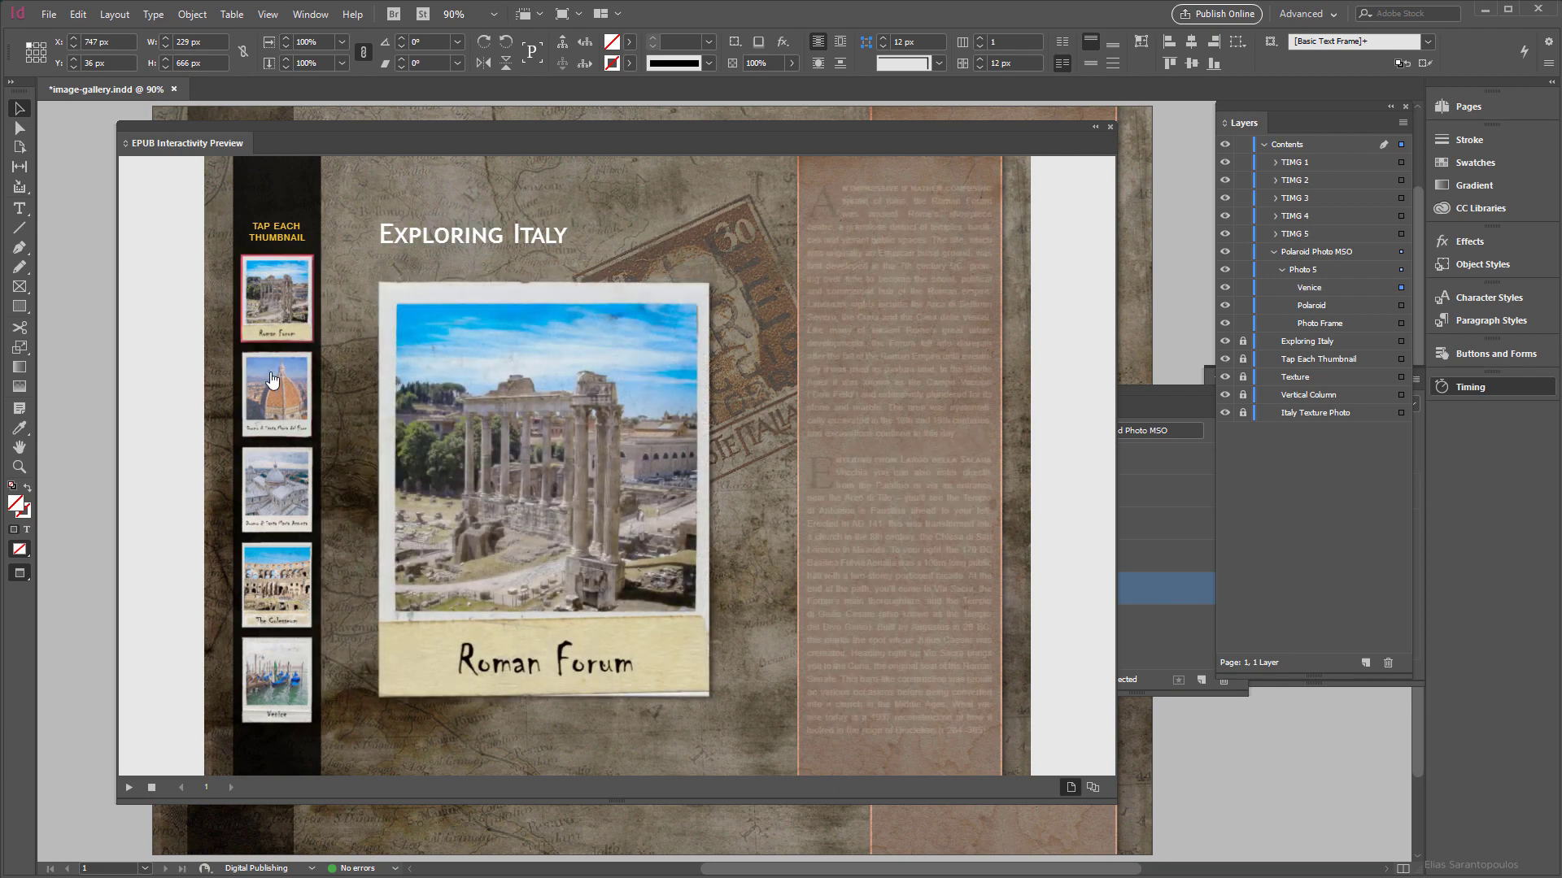
{"action": "left_click", "coordinate": [272, 380]}
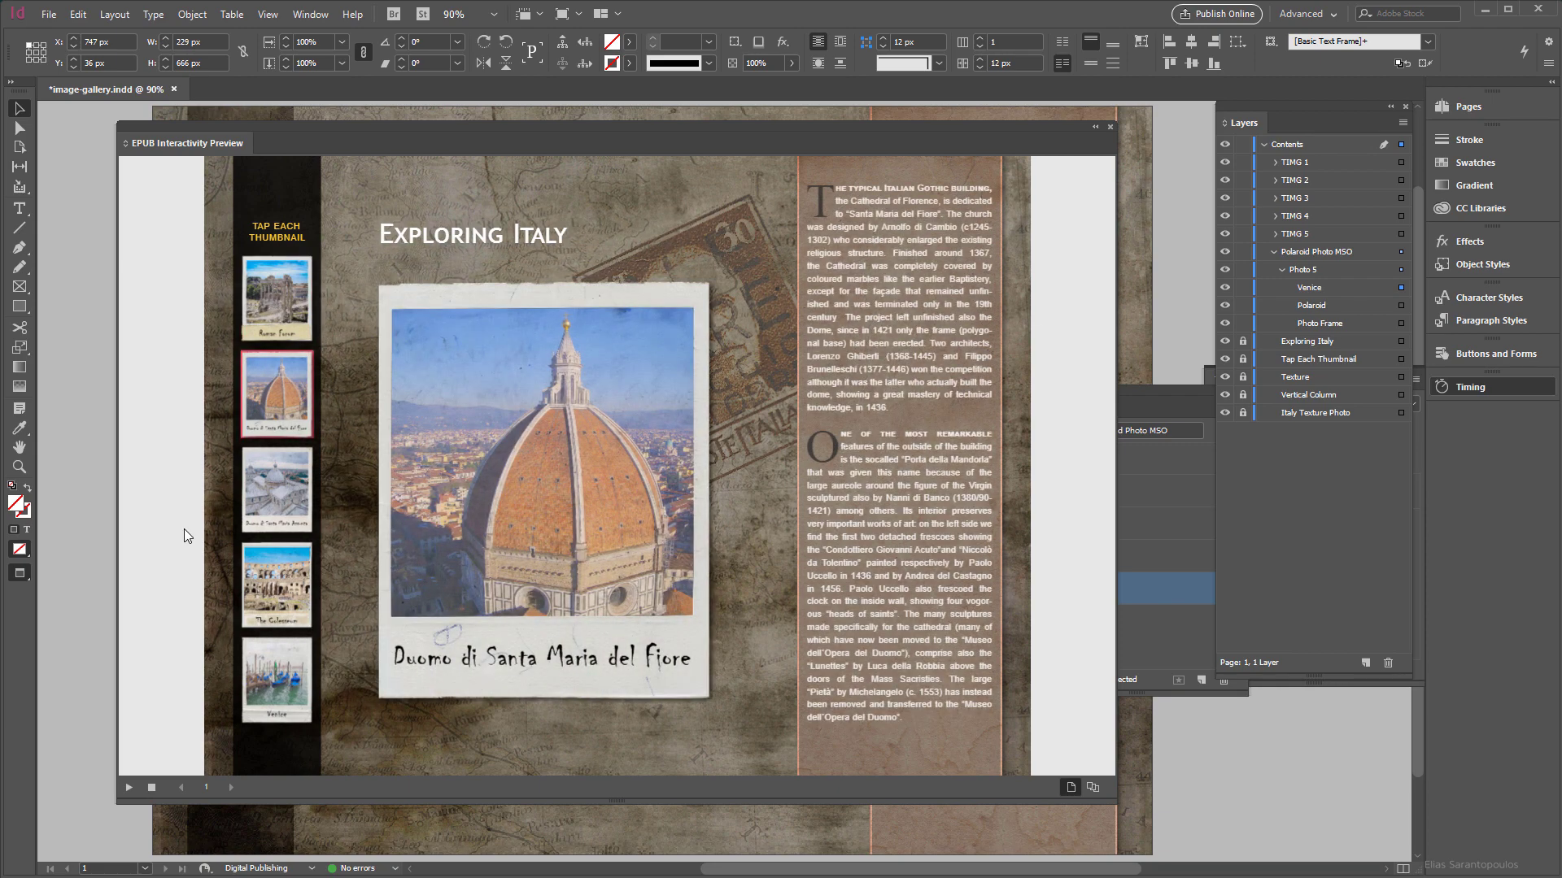
{"action": "left_click", "coordinate": [277, 498]}
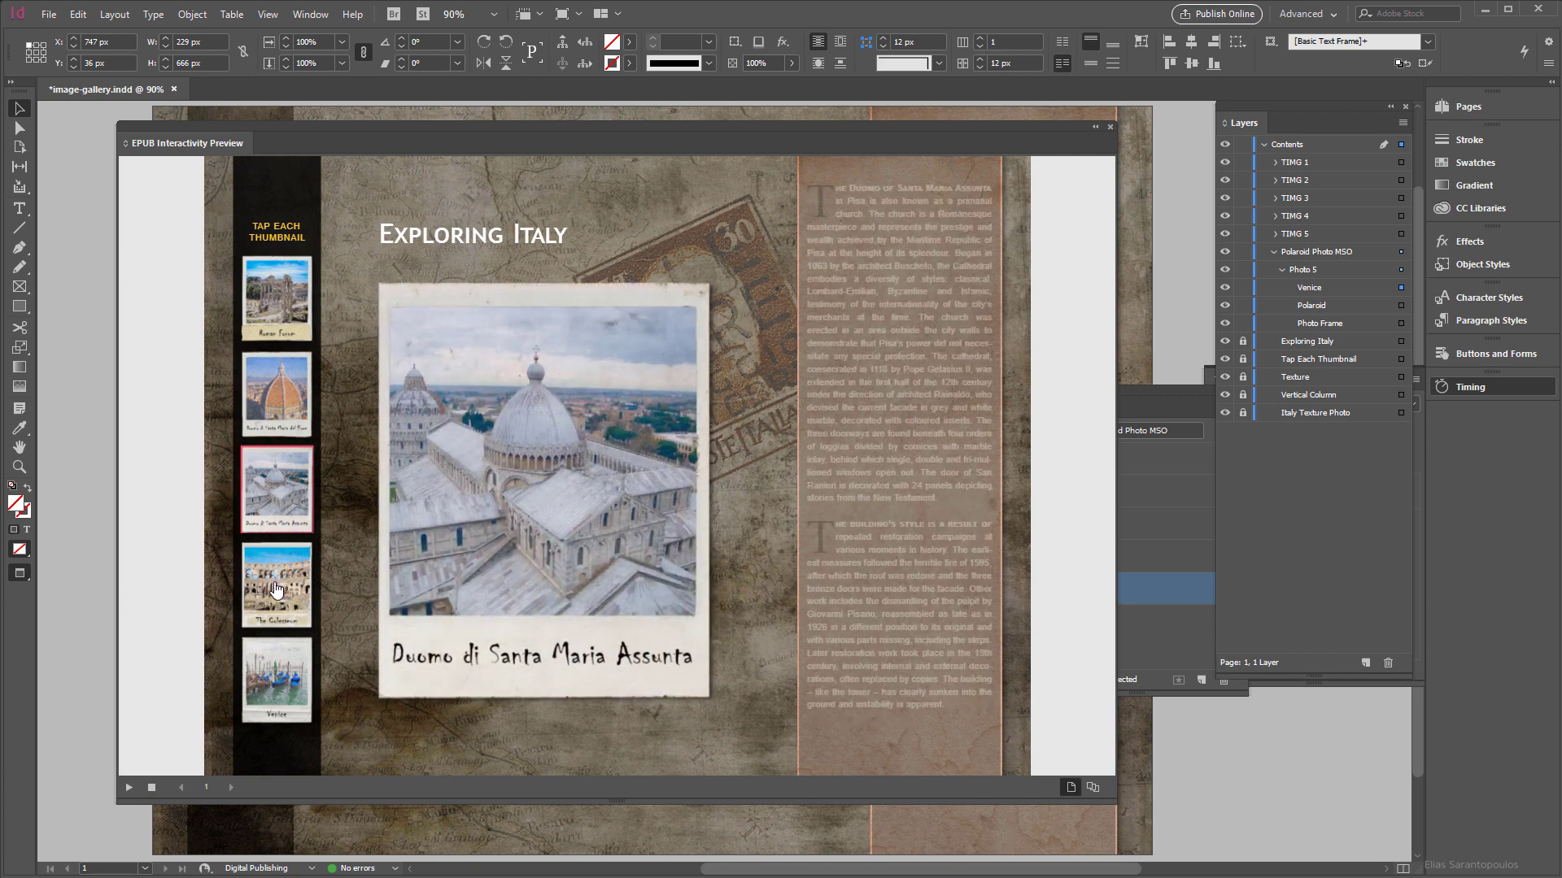
{"action": "left_click", "coordinate": [277, 590]}
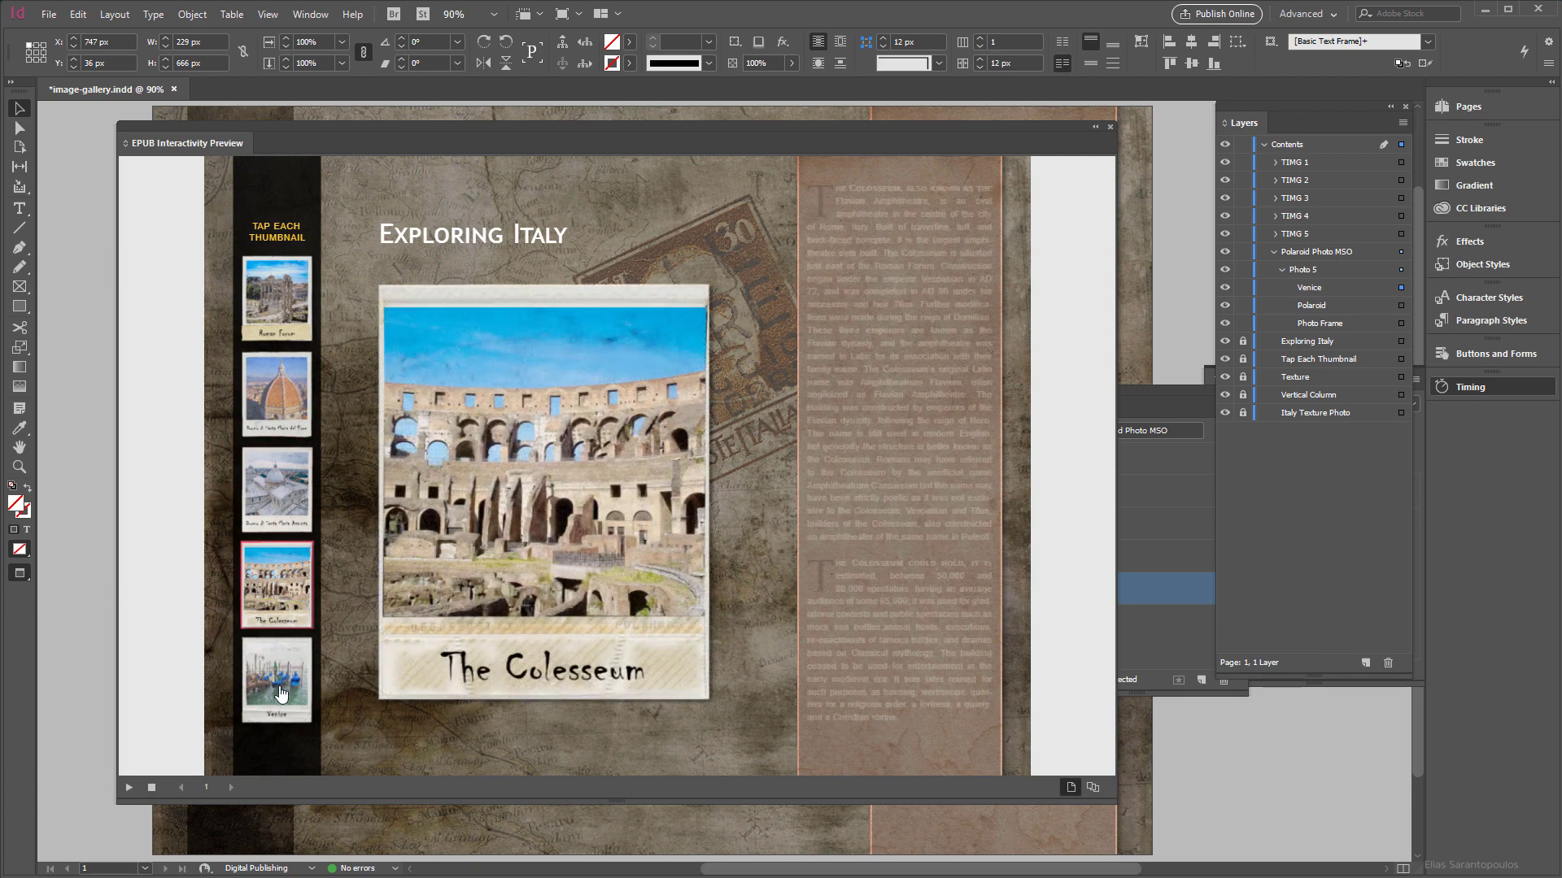
{"action": "left_click", "coordinate": [279, 692]}
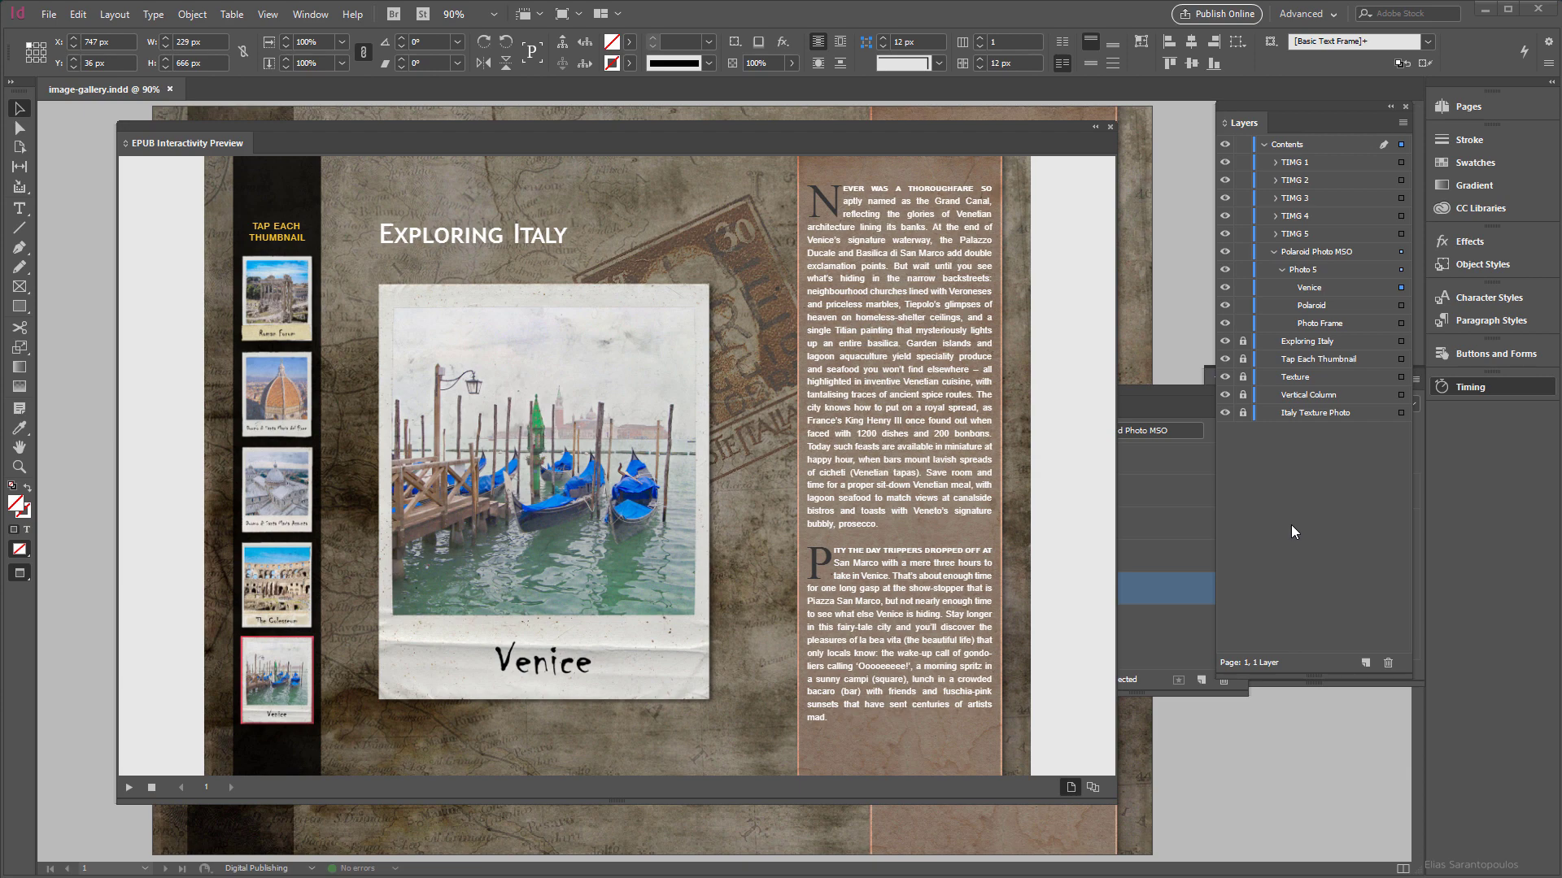
Replay the preview, tap the Roman Forum thumbnail, then collapse the preview panel
{"action": "left_click", "coordinate": [127, 787]}
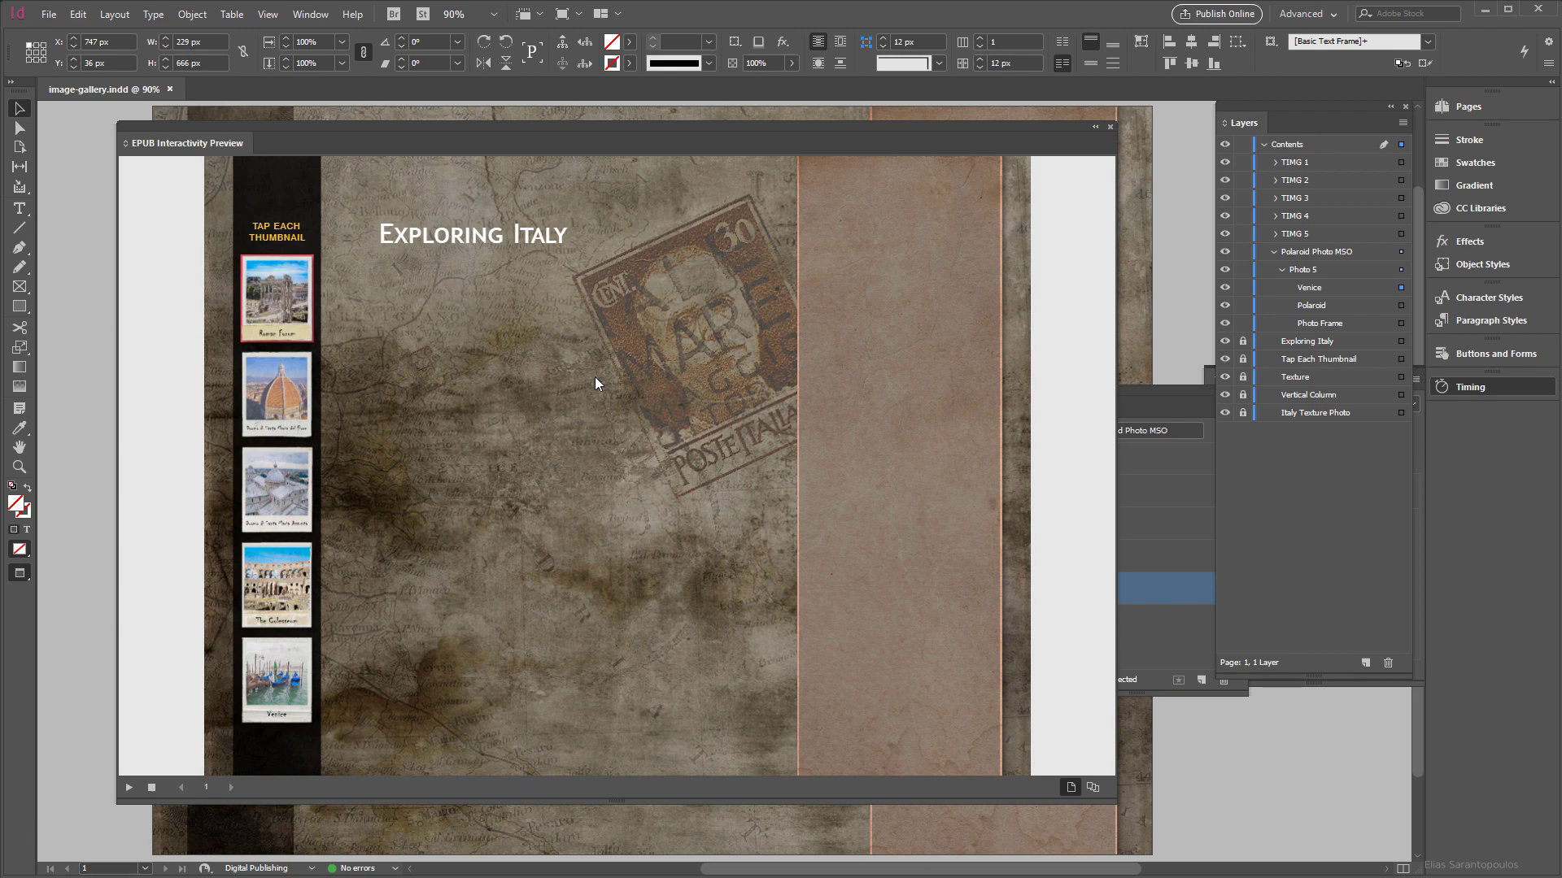
{"action": "left_click", "coordinate": [299, 298]}
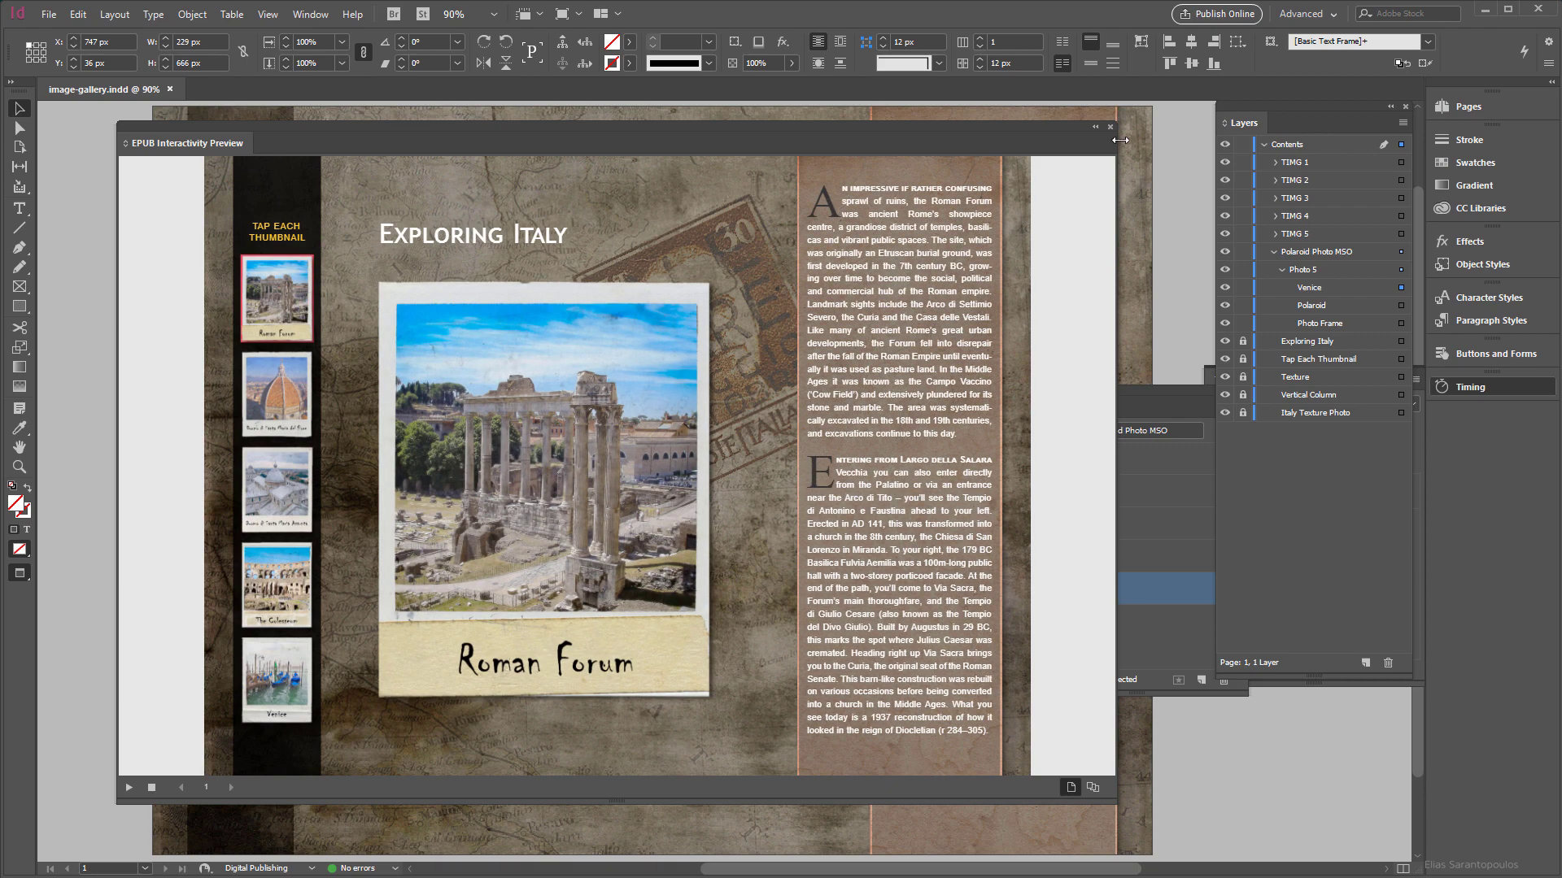
{"action": "left_click", "coordinate": [1095, 127]}
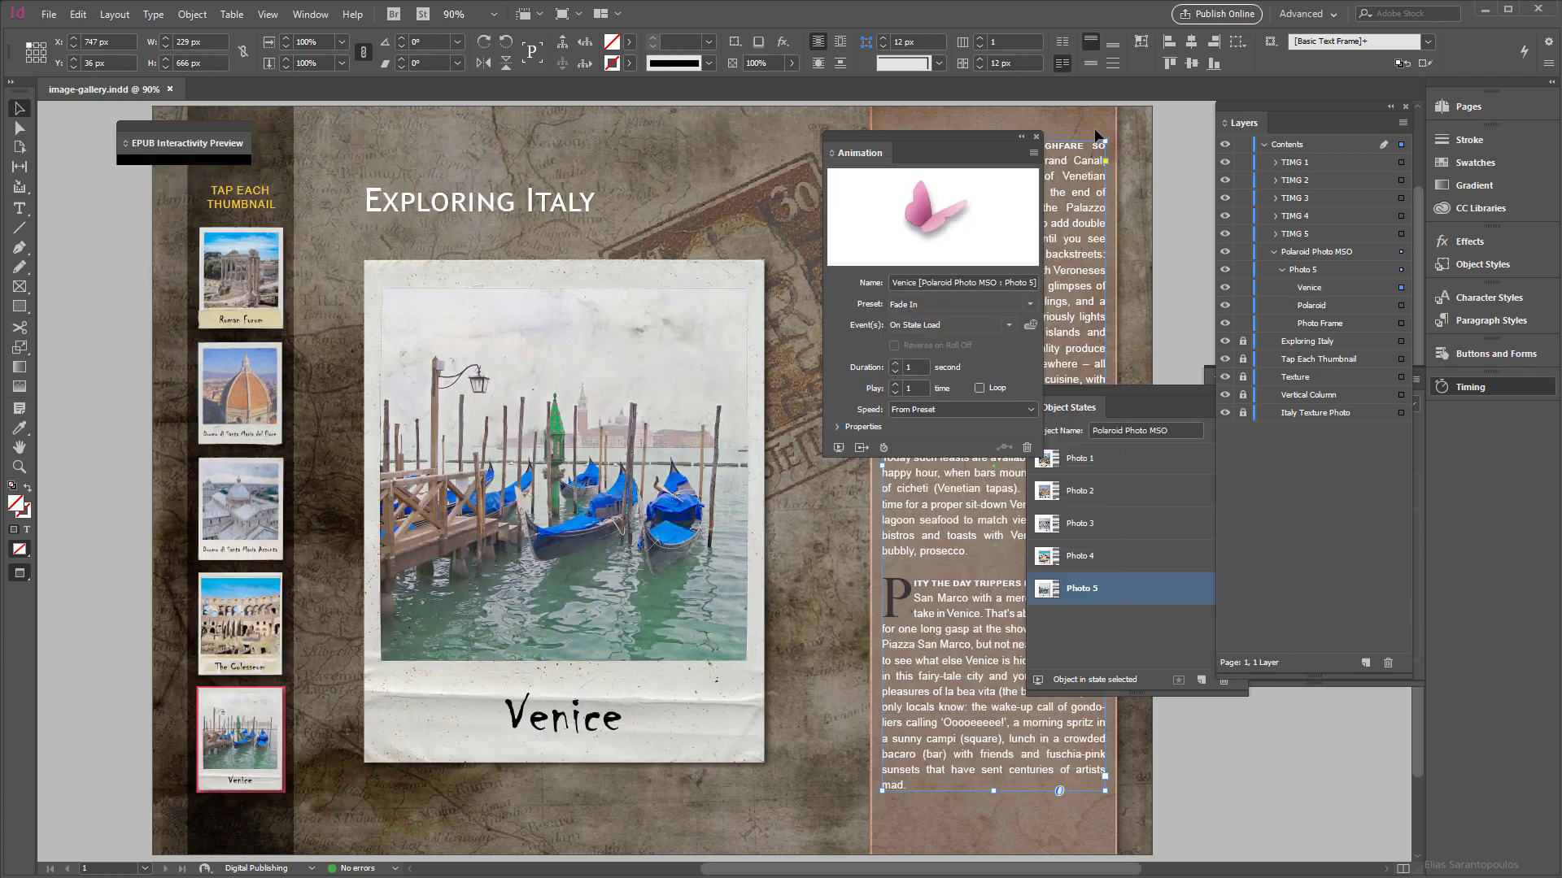
Duplicate the Photo 1 state, move the copy to the top, and rename it 'Begin State'
{"action": "left_click", "coordinate": [1105, 460]}
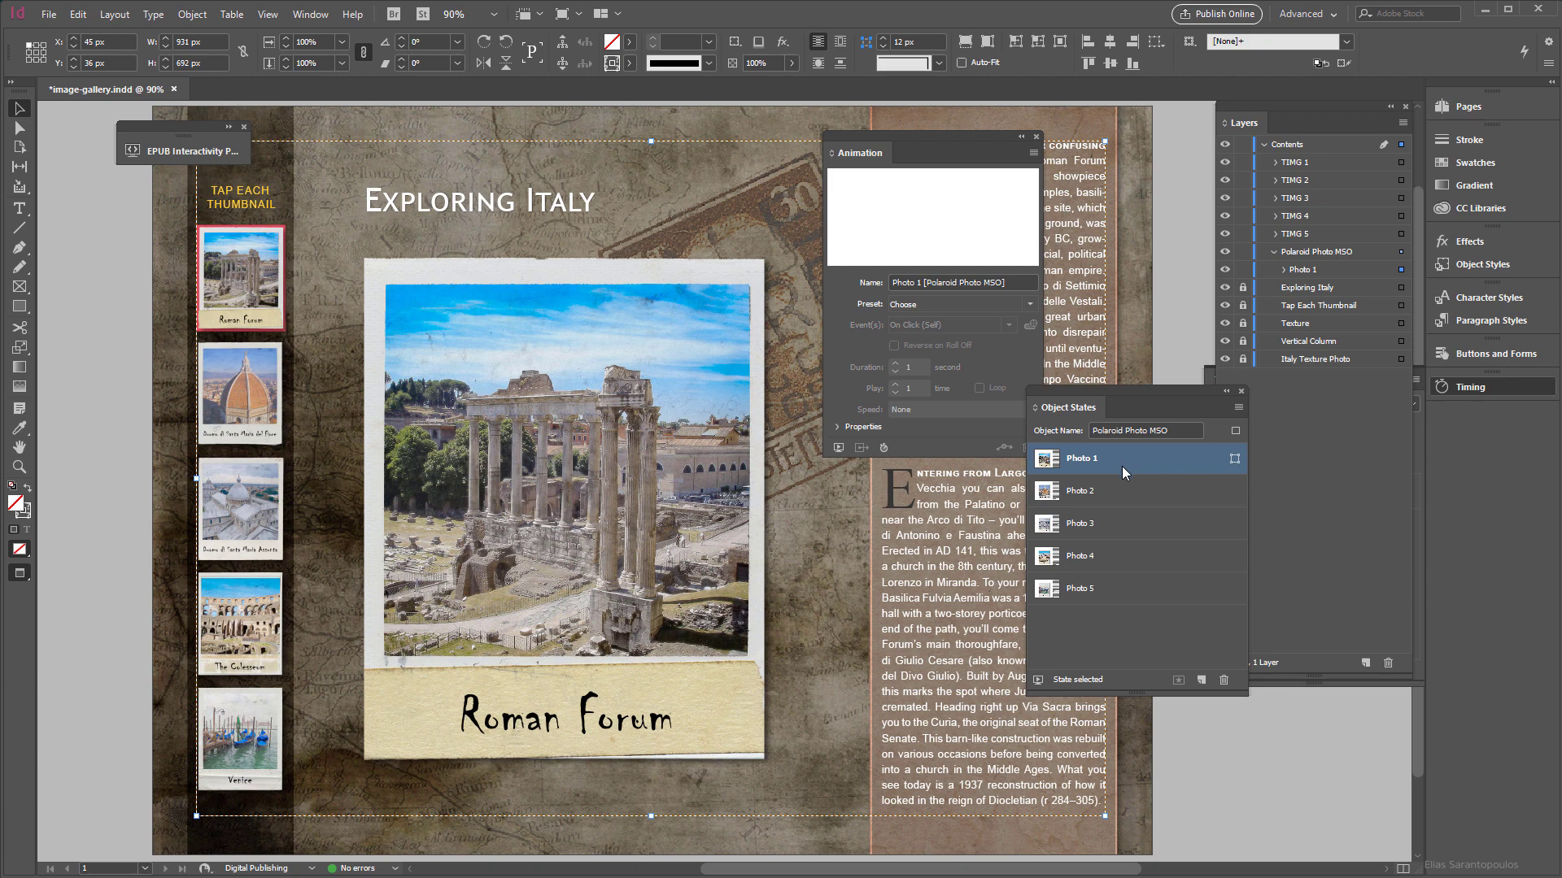
{"action": "left_click_drag", "start_coordinate": [1145, 469], "coordinate": [1187, 623]}
{"action": "left_click_drag", "start_coordinate": [1203, 680], "coordinate": [1203, 680]}
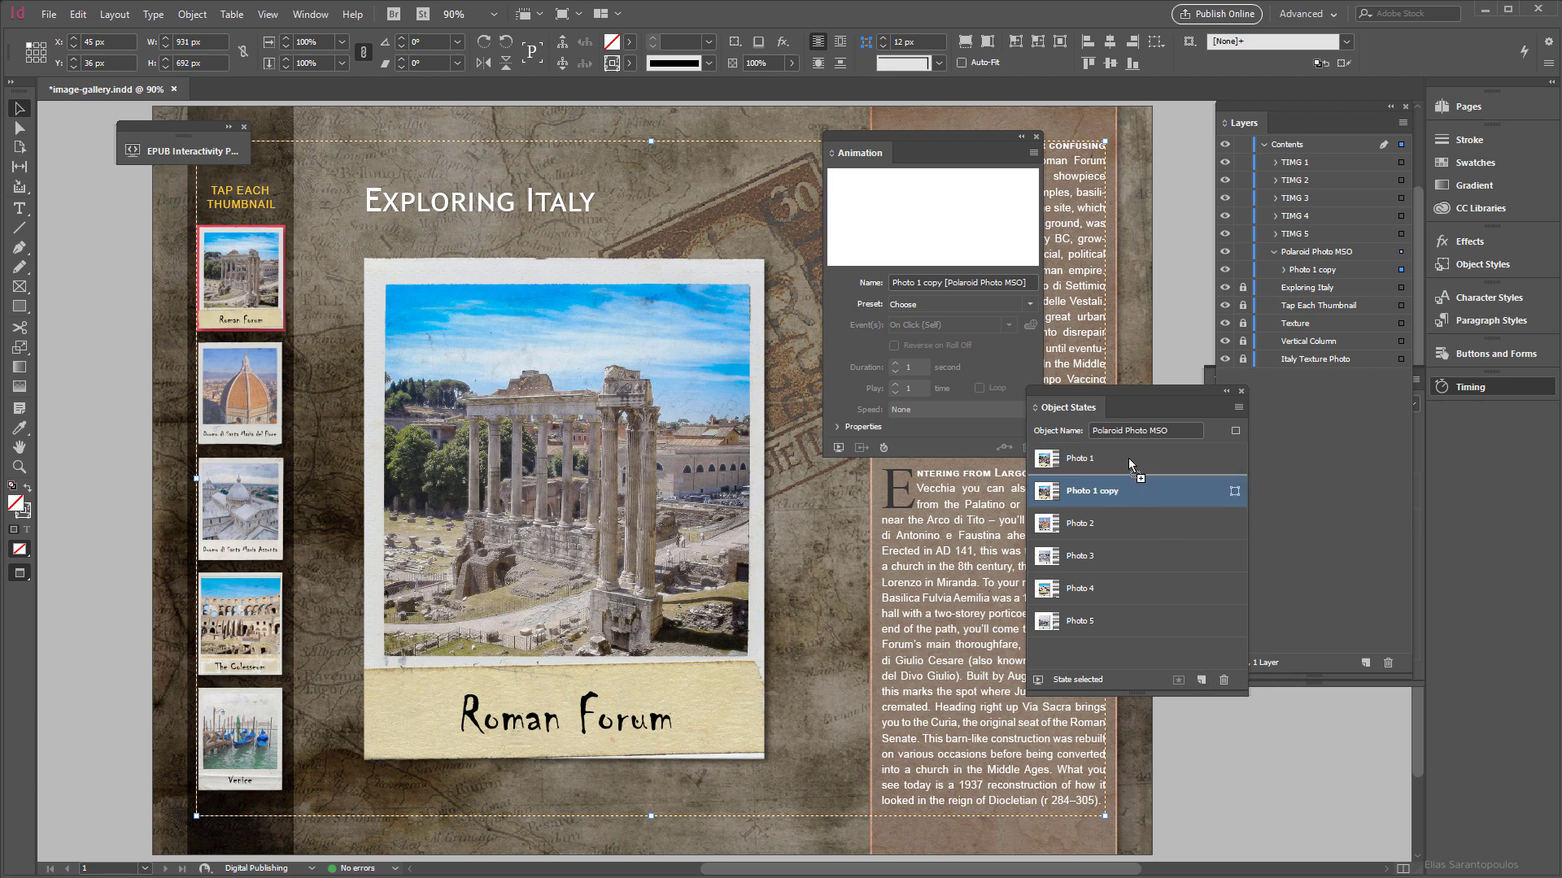
{"action": "left_click_drag", "start_coordinate": [1129, 460], "coordinate": [1125, 454]}
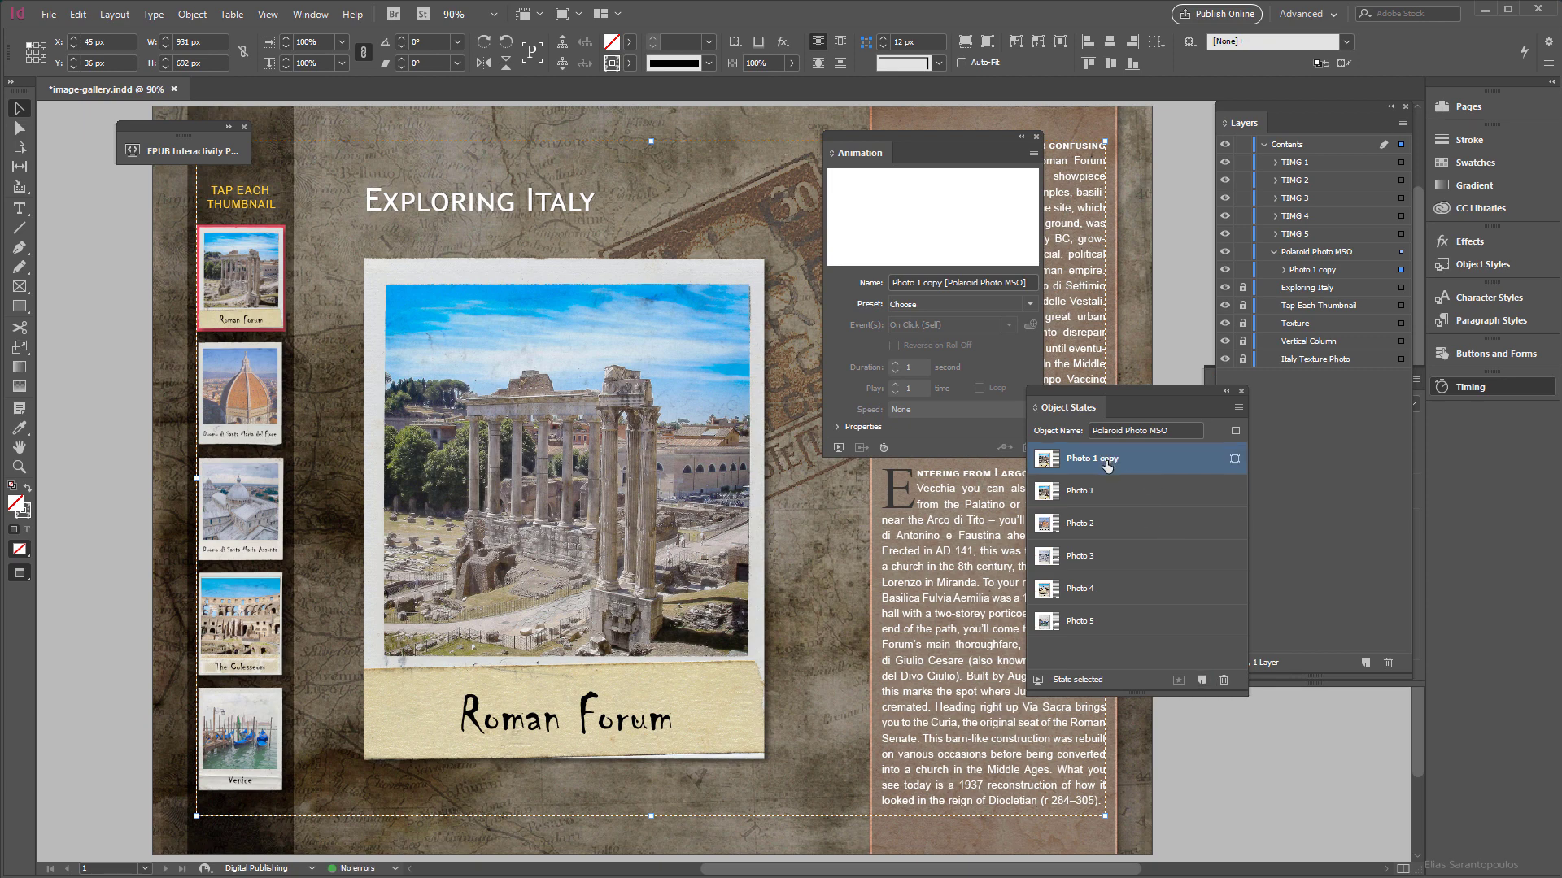
{"action": "double_click", "coordinate": [1131, 468]}
{"action": "type", "text": "Begin State"}
Commit the Begin State name and set its Polaroid and Roman Forum animation presets to None
{"action": "key", "text": "Return"}
{"action": "left_click", "coordinate": [1284, 270]}
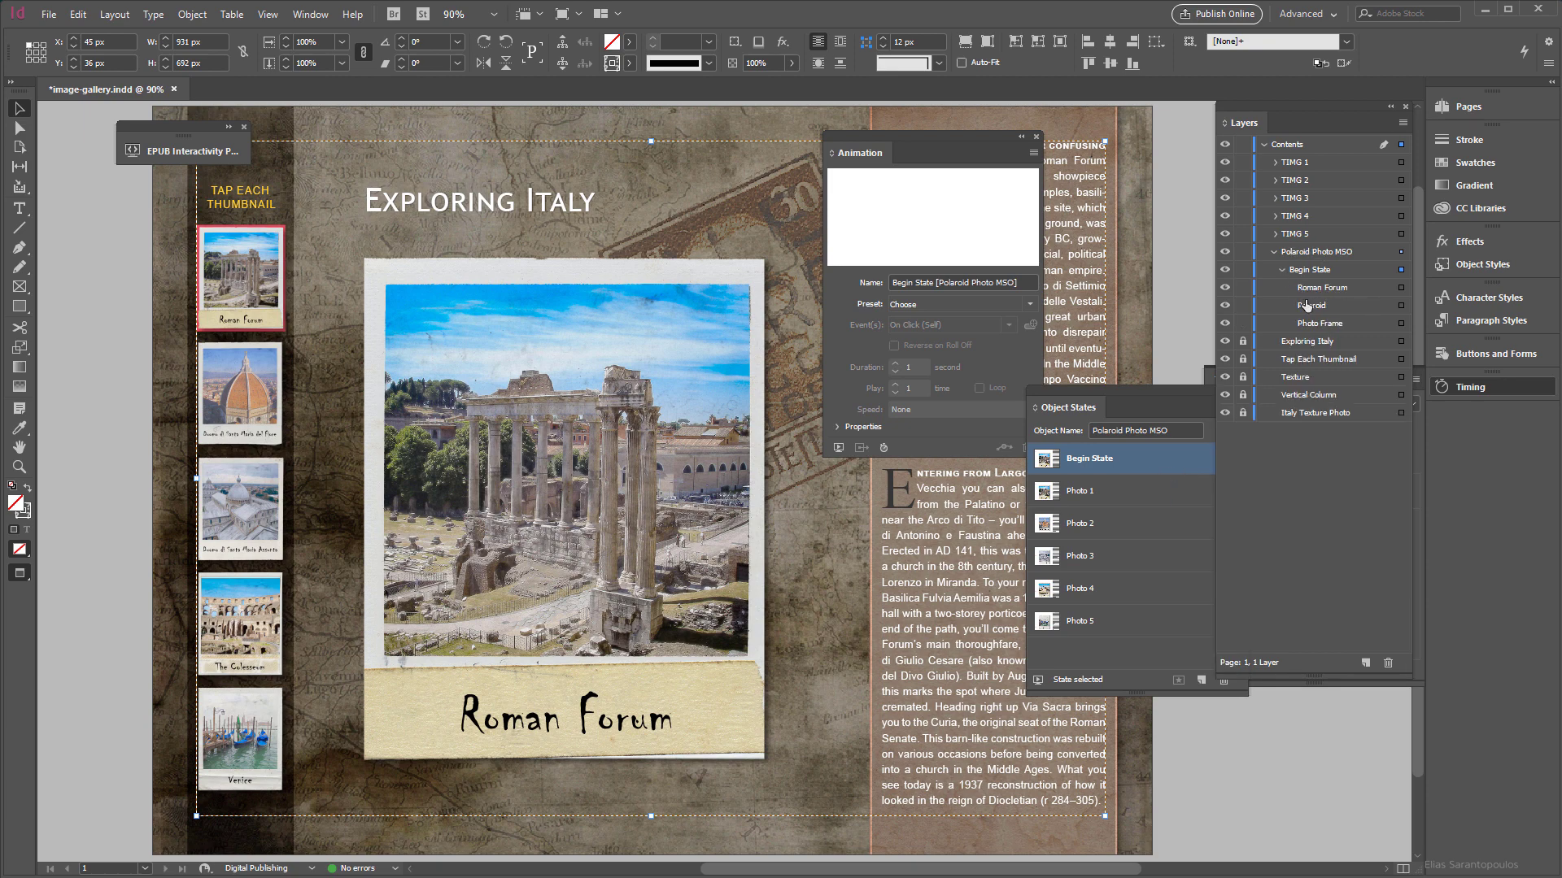
{"action": "left_click", "coordinate": [1401, 306]}
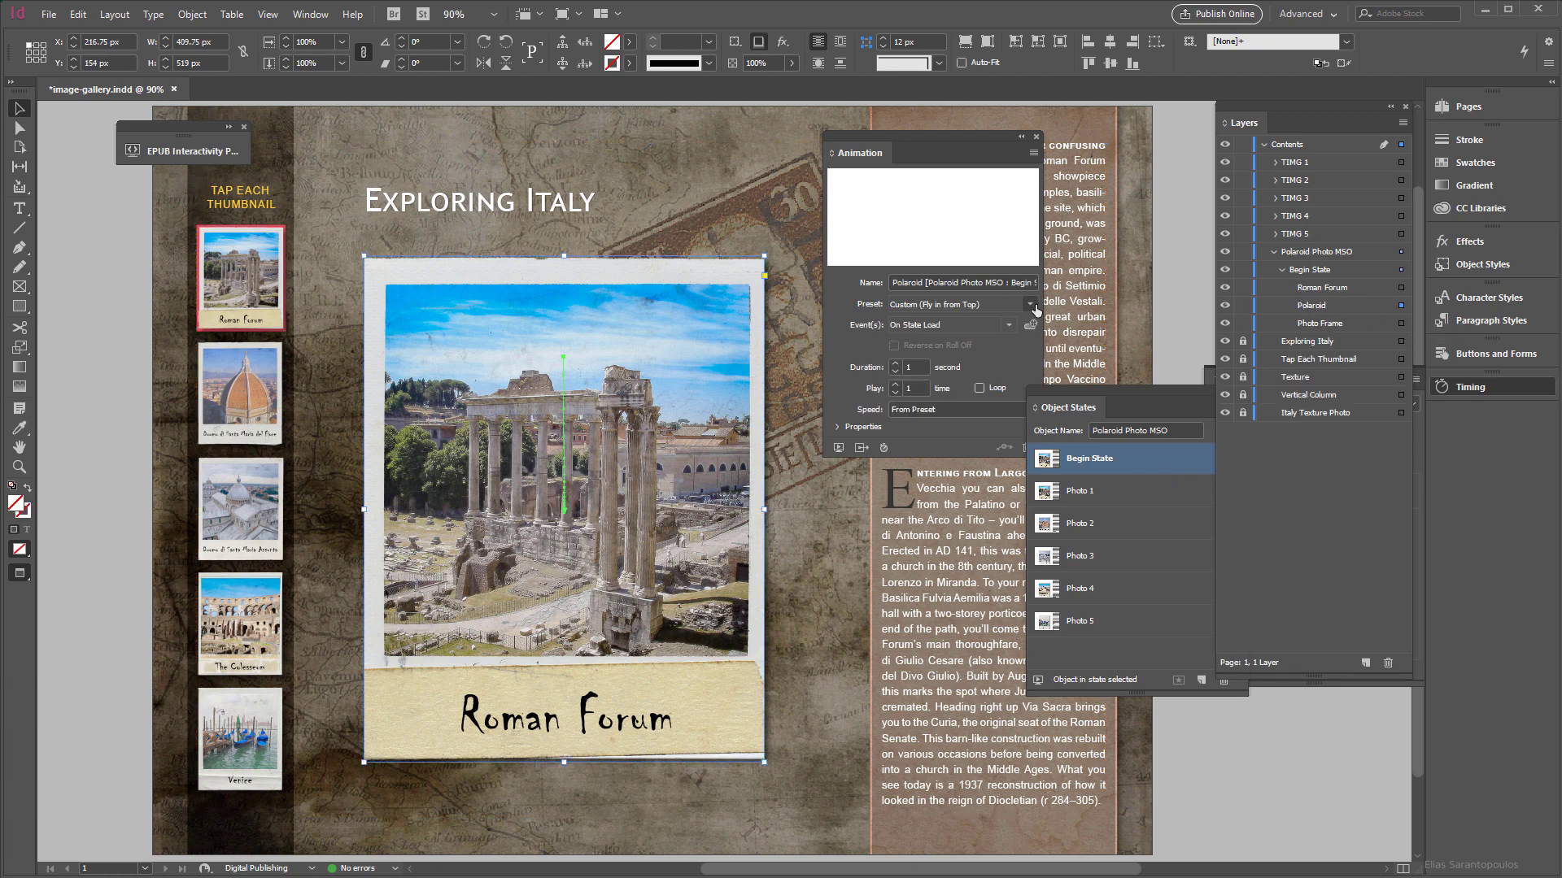
{"action": "left_click", "coordinate": [1030, 305]}
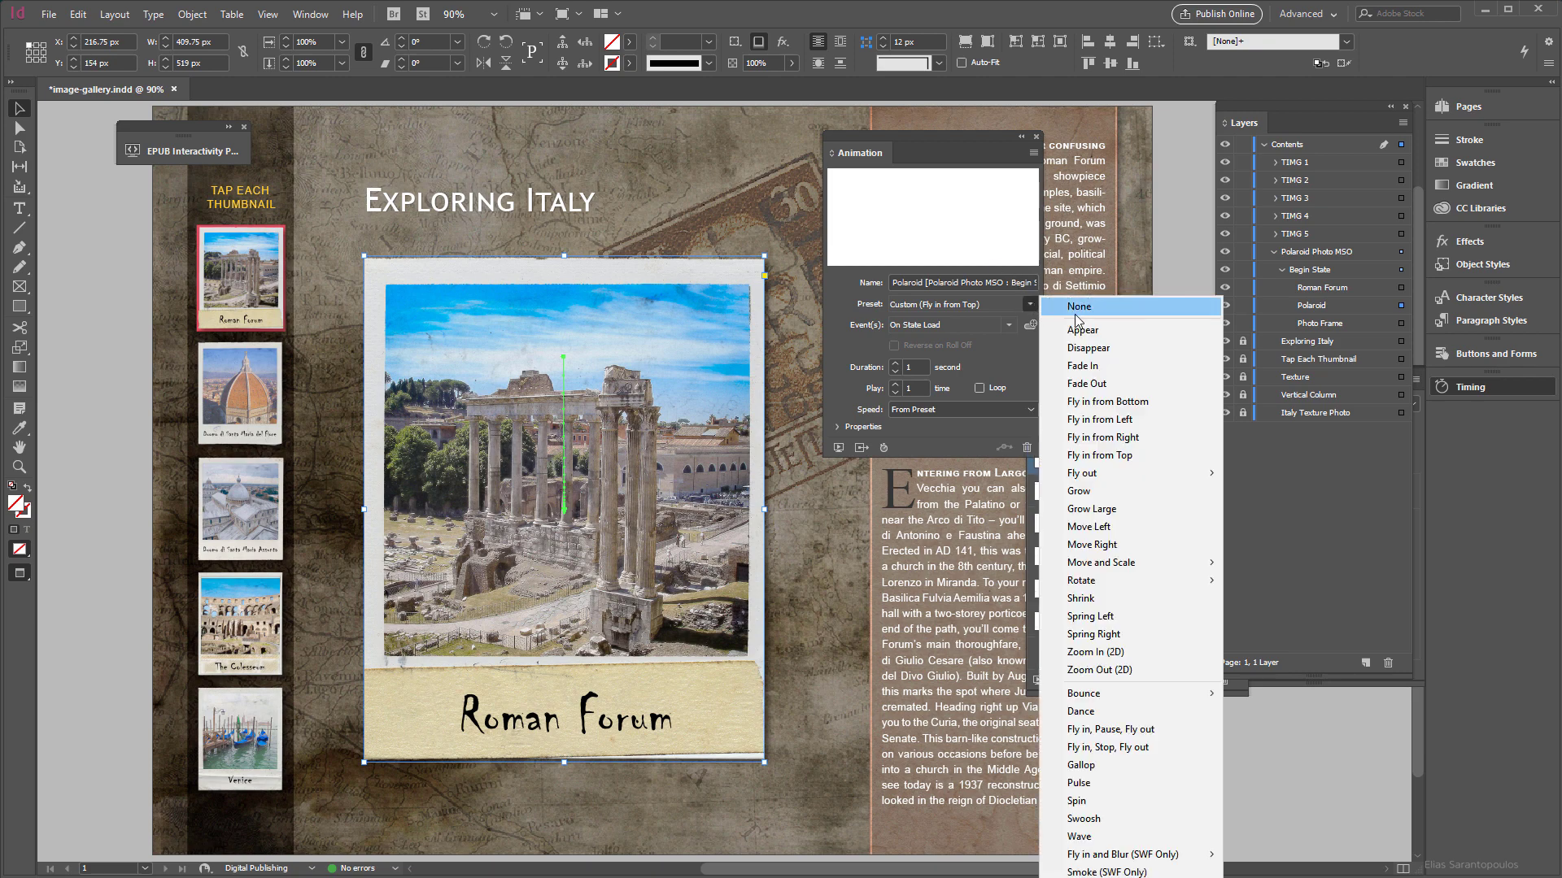
{"action": "left_click", "coordinate": [1077, 309]}
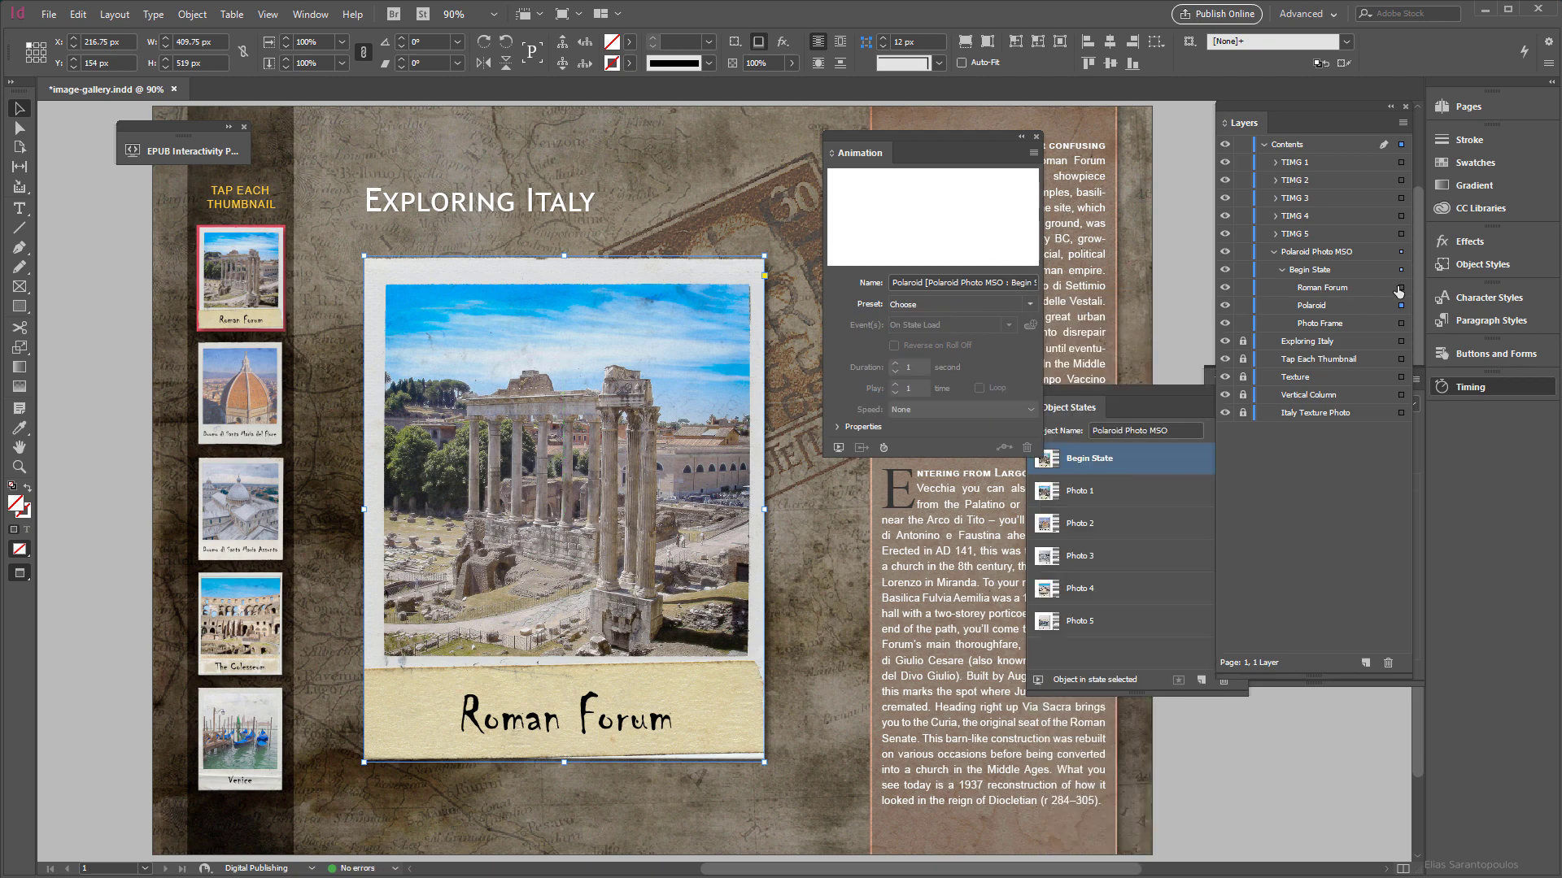
{"action": "left_click", "coordinate": [1401, 288]}
{"action": "left_click", "coordinate": [1031, 304]}
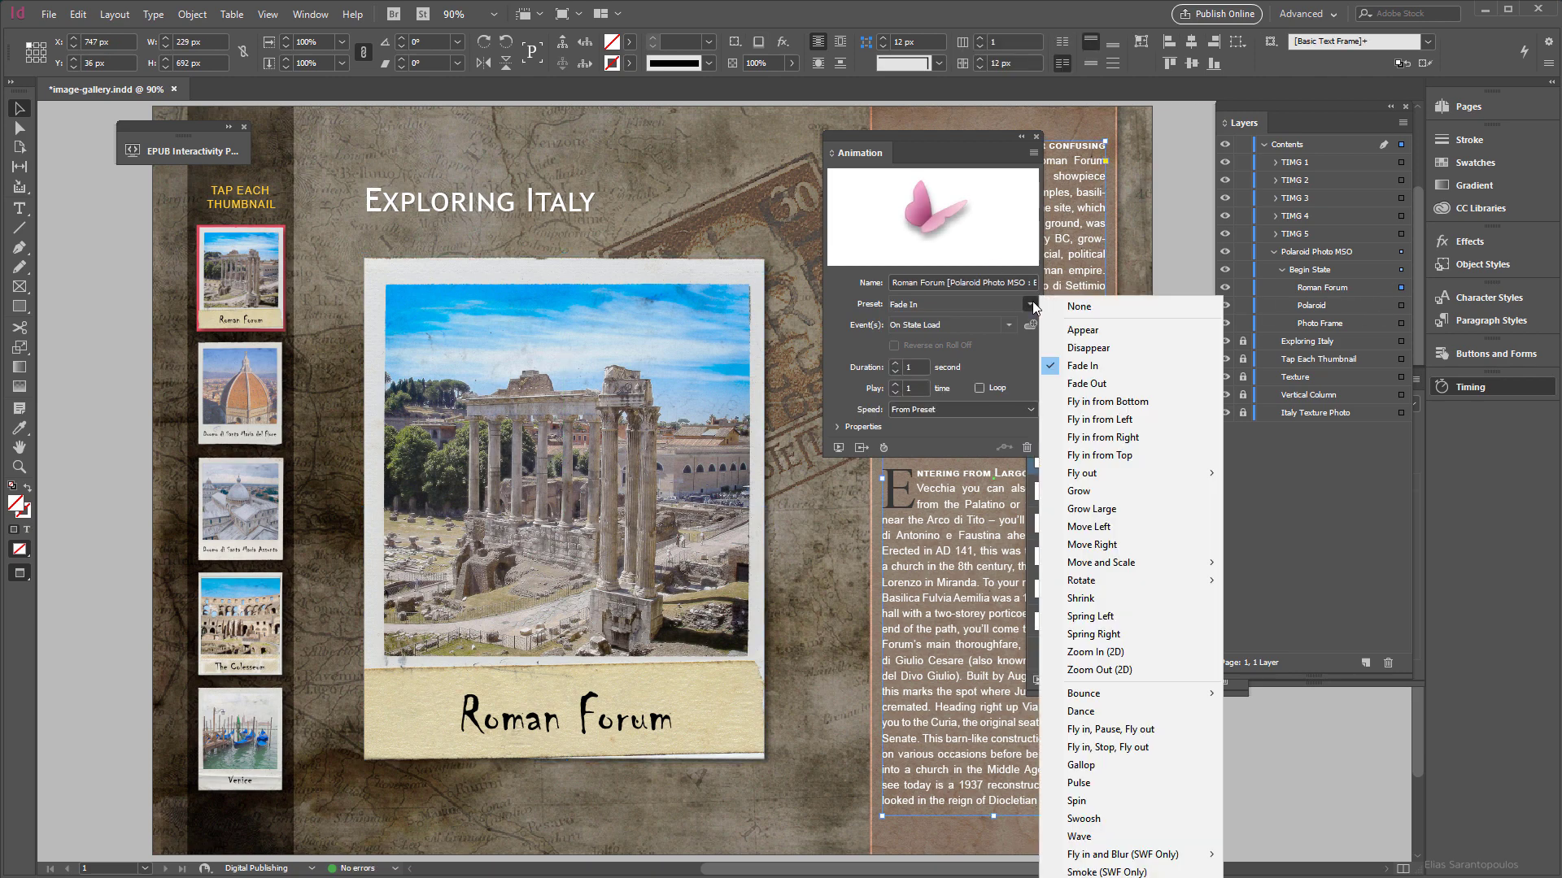
{"action": "left_click", "coordinate": [1079, 309]}
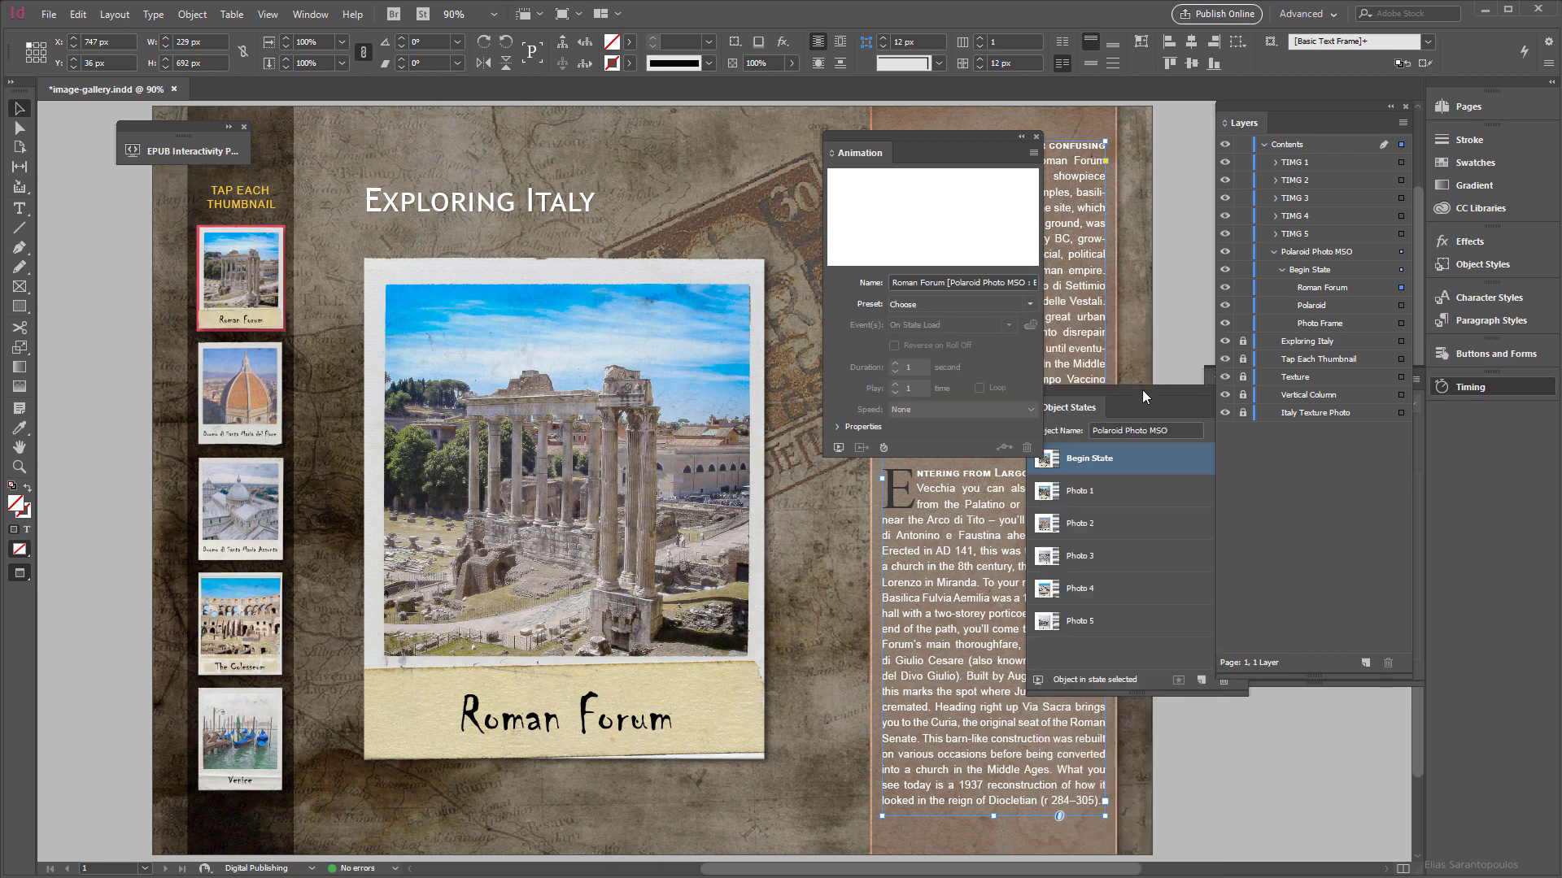
{"action": "left_click_drag", "start_coordinate": [1142, 391], "coordinate": [1102, 400]}
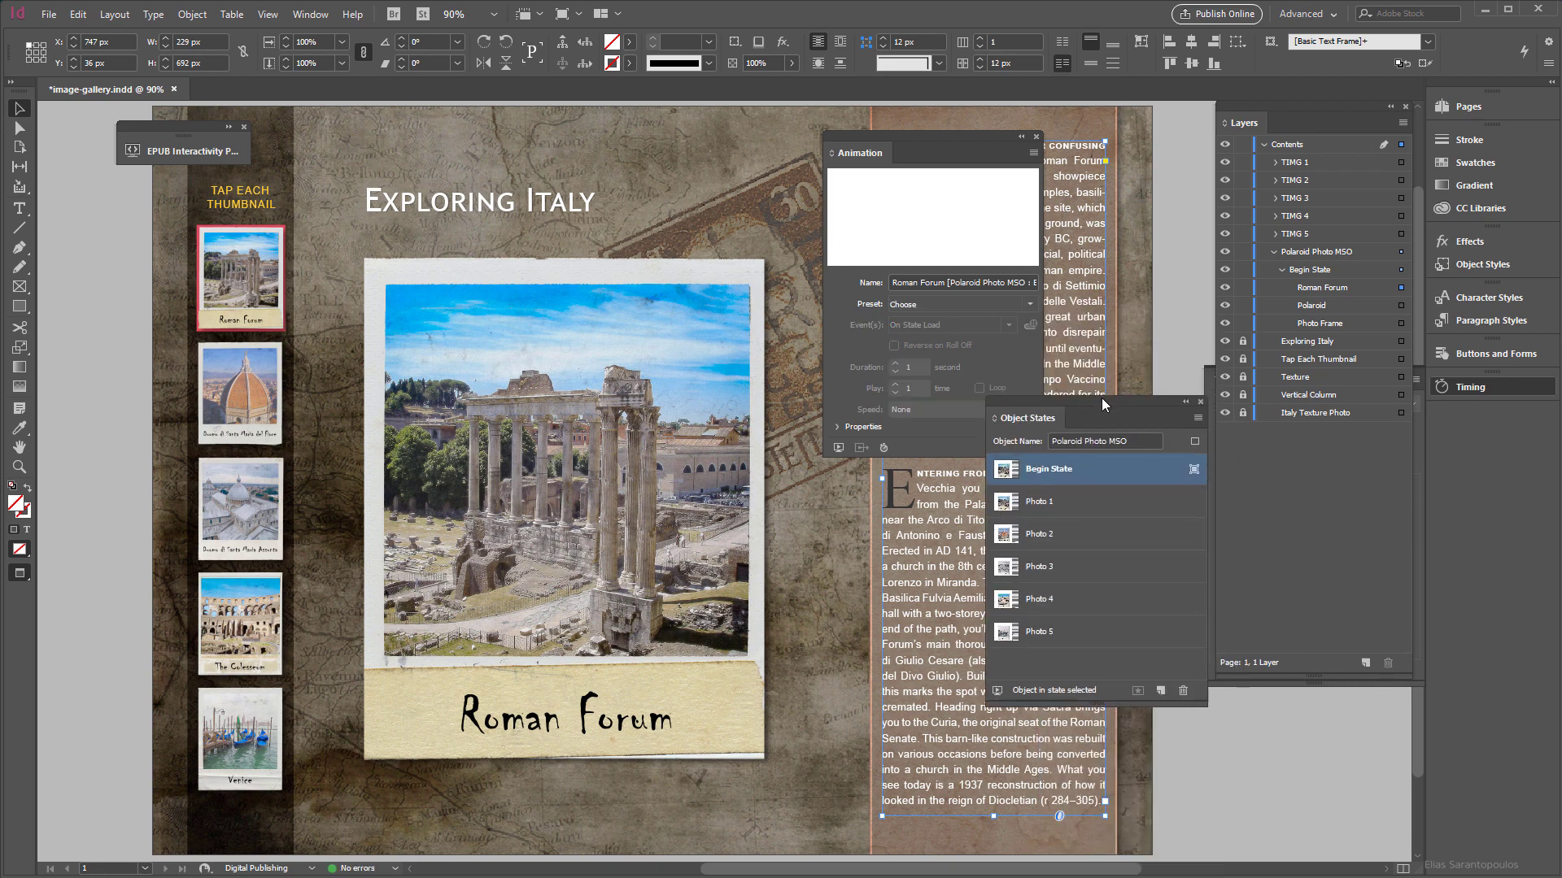
{"action": "left_click", "coordinate": [187, 151]}
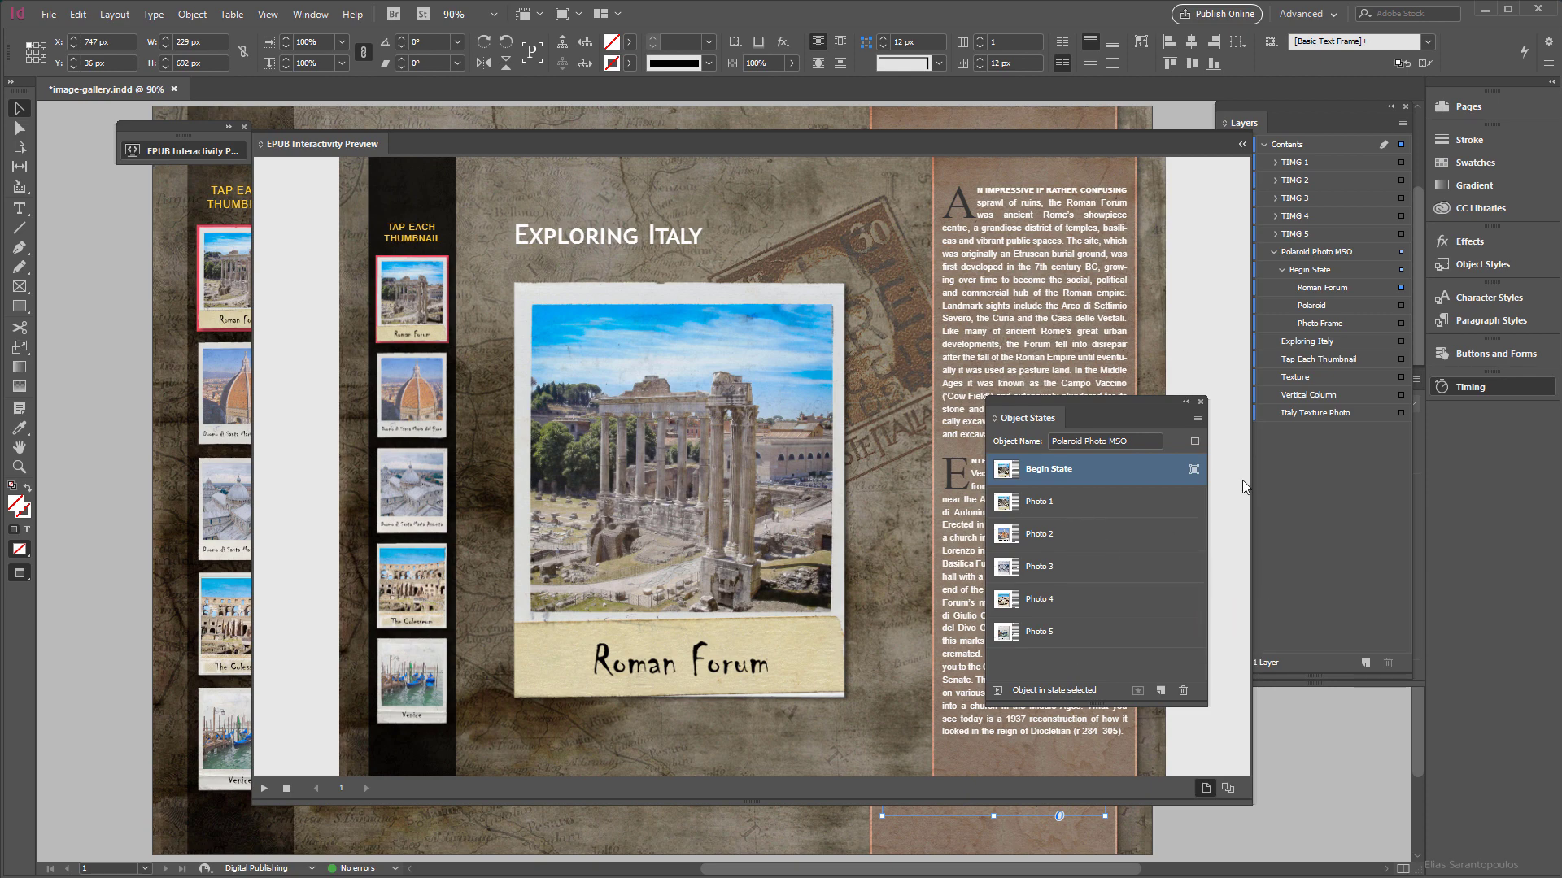
{"action": "left_click", "coordinate": [444, 384]}
{"action": "left_click", "coordinate": [427, 488]}
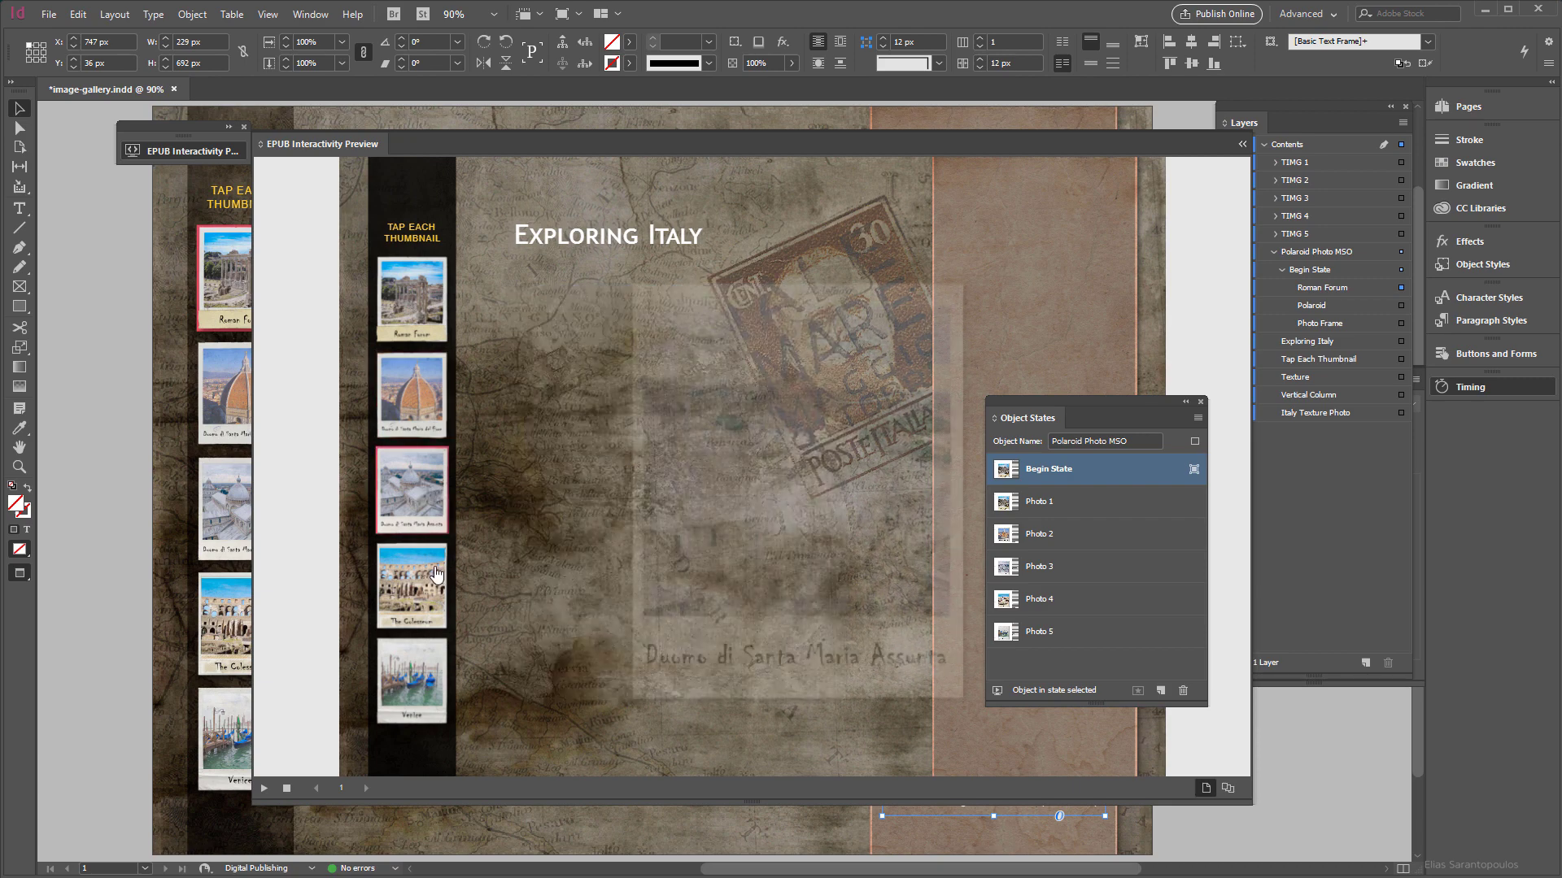
{"action": "left_click", "coordinate": [422, 597]}
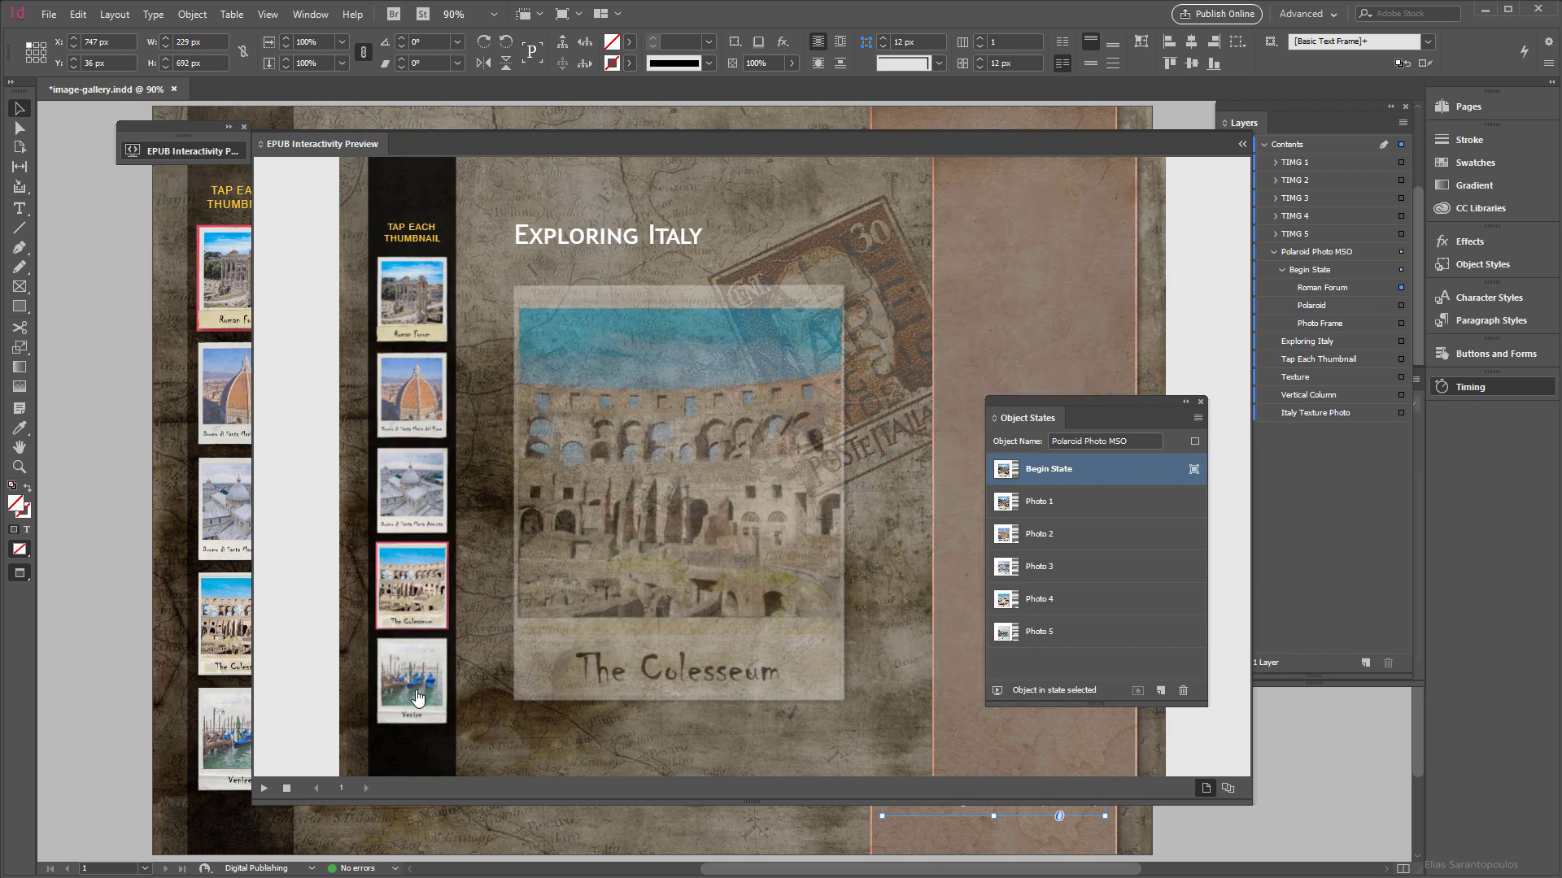
{"action": "left_click", "coordinate": [416, 698]}
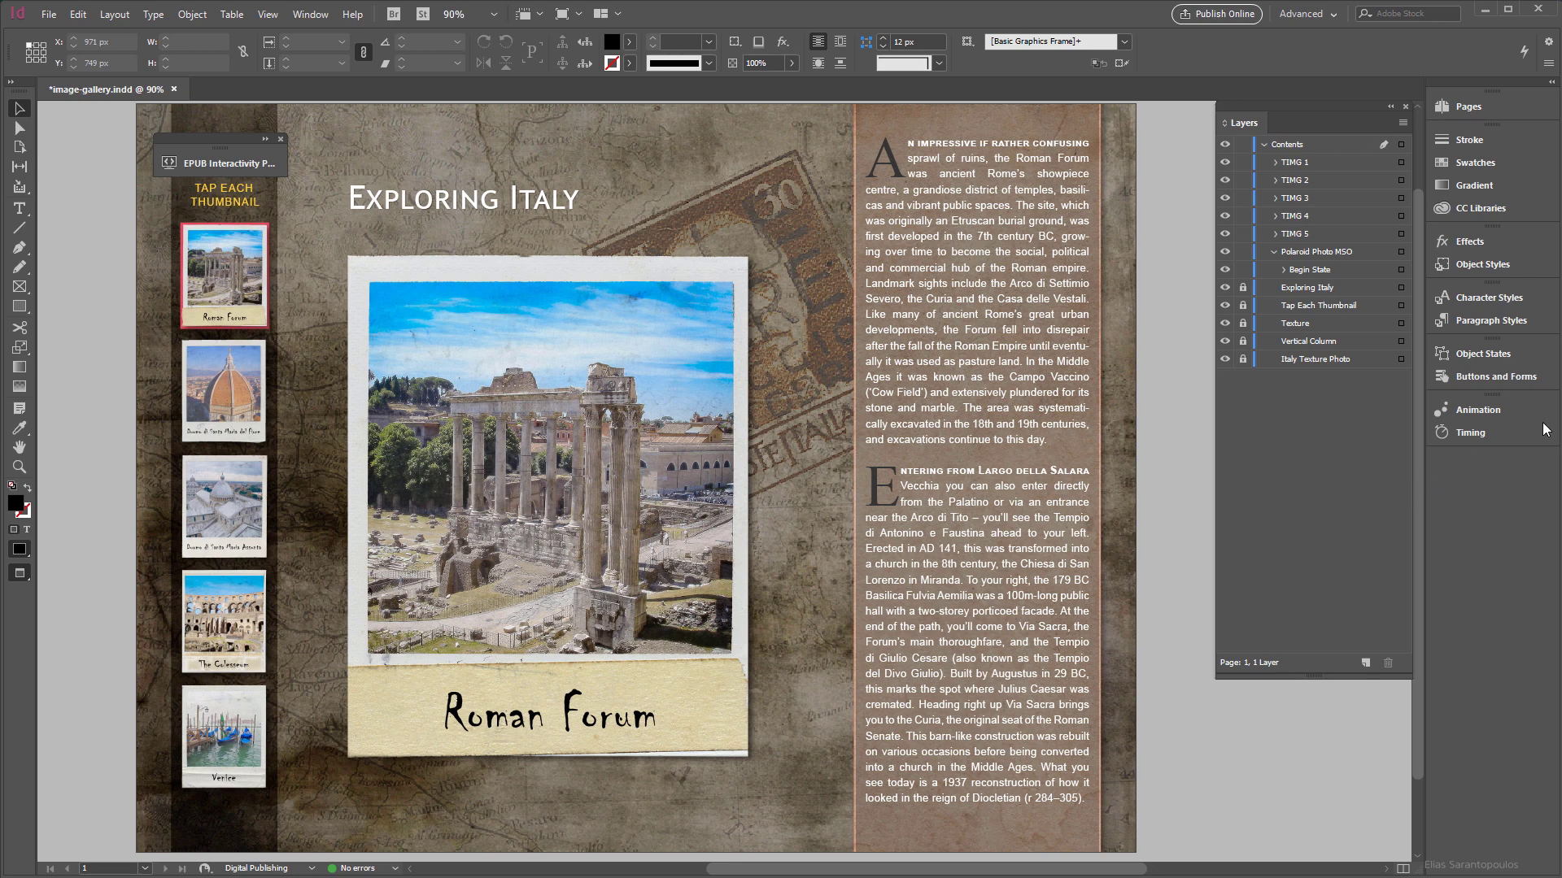
Float the Timing panel over the page and select the Polaroid Photo MSO object
{"action": "left_click", "coordinate": [1485, 431]}
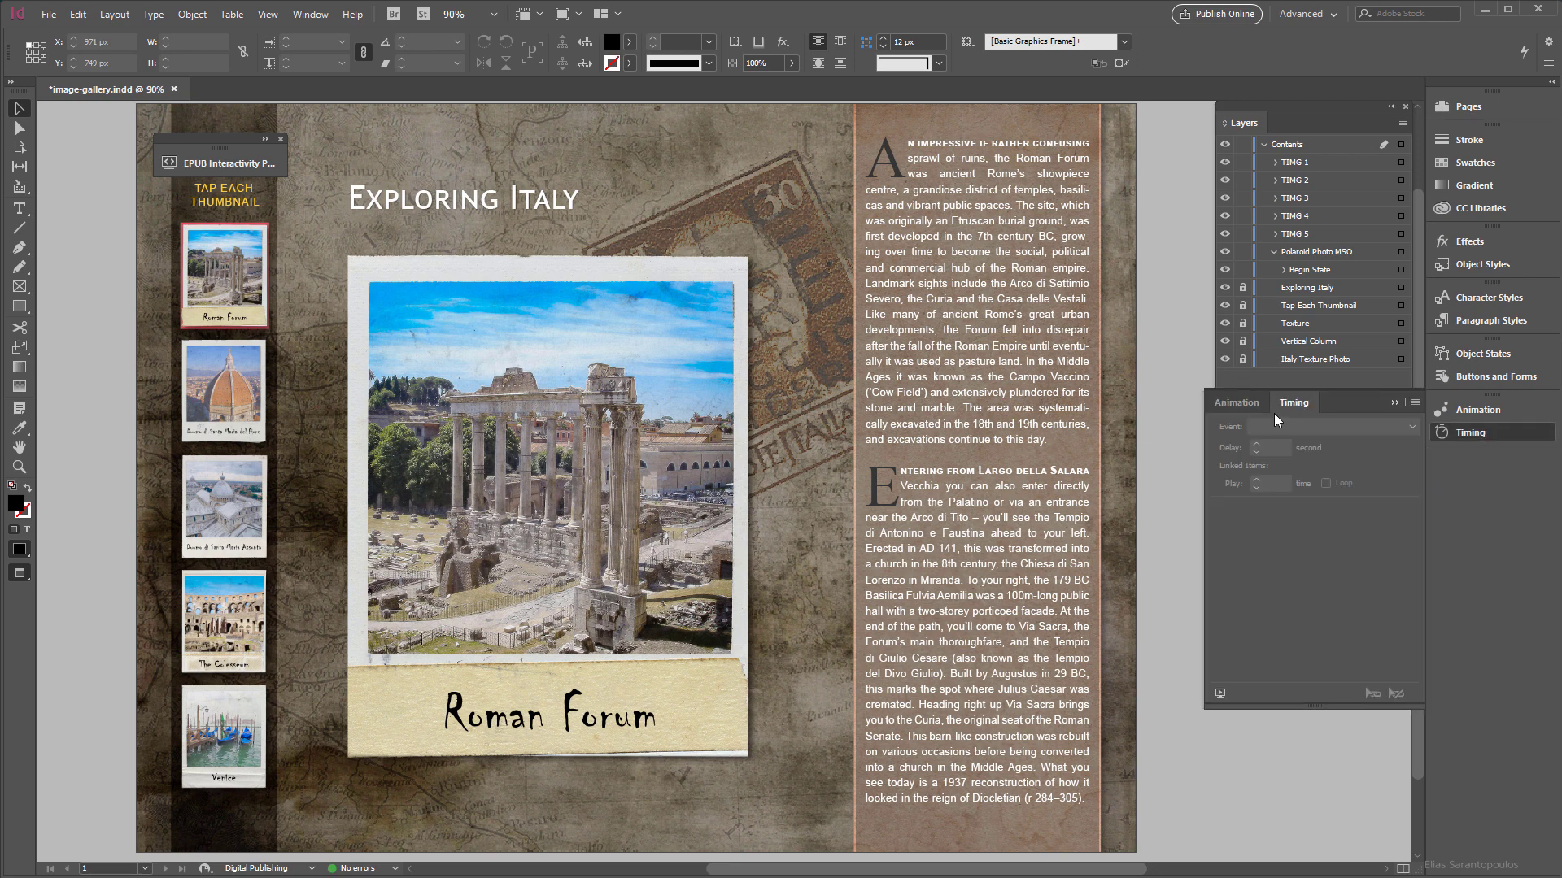
{"action": "left_click_drag", "start_coordinate": [1290, 402], "coordinate": [594, 160]}
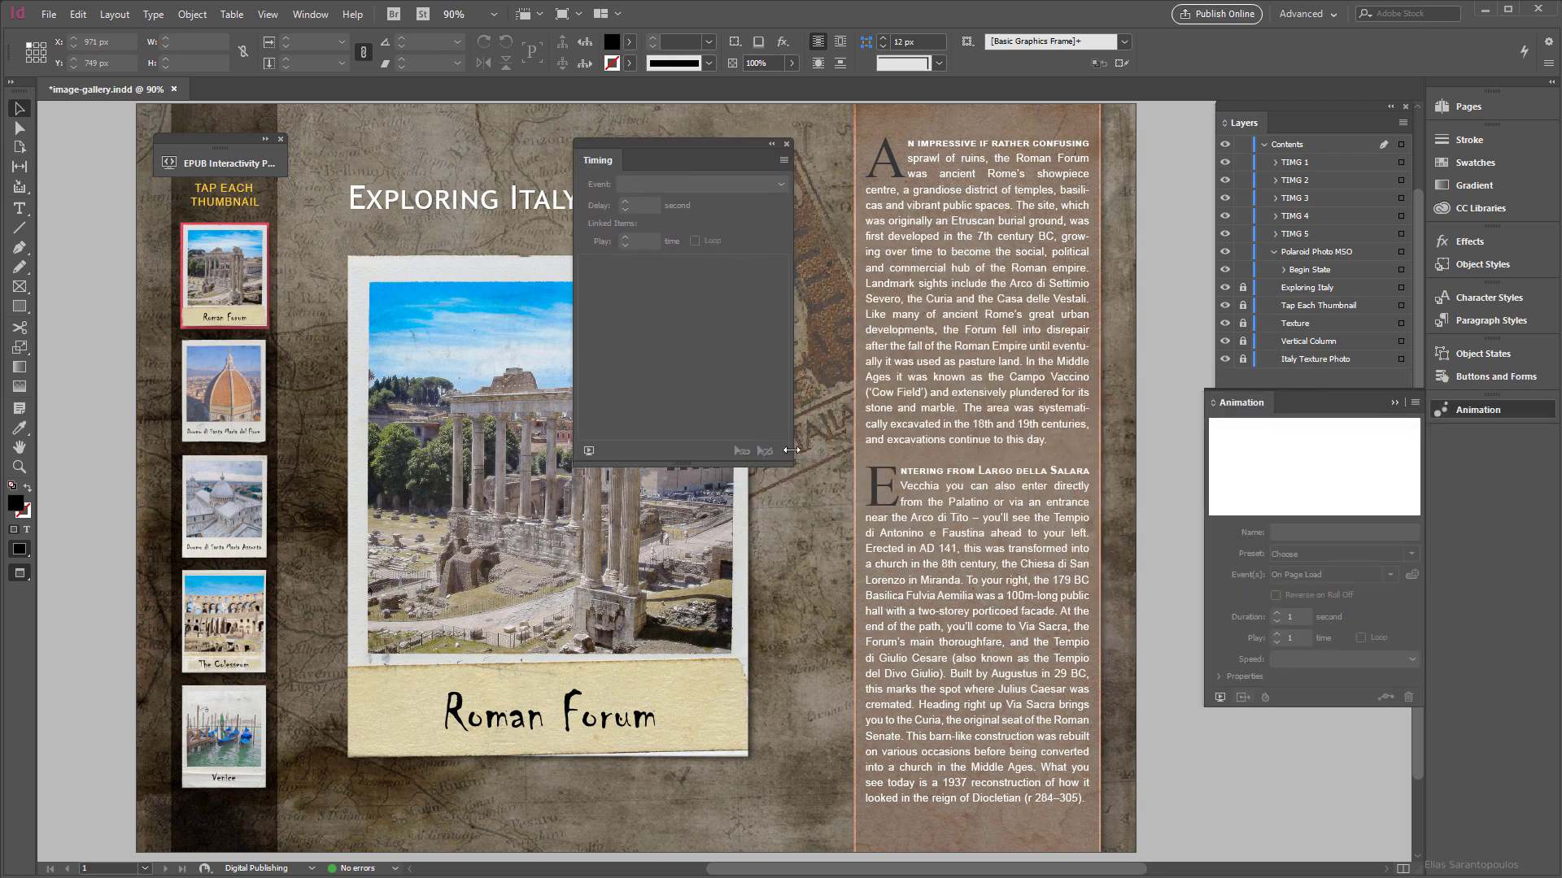
{"action": "left_click_drag", "start_coordinate": [721, 148], "coordinate": [750, 143]}
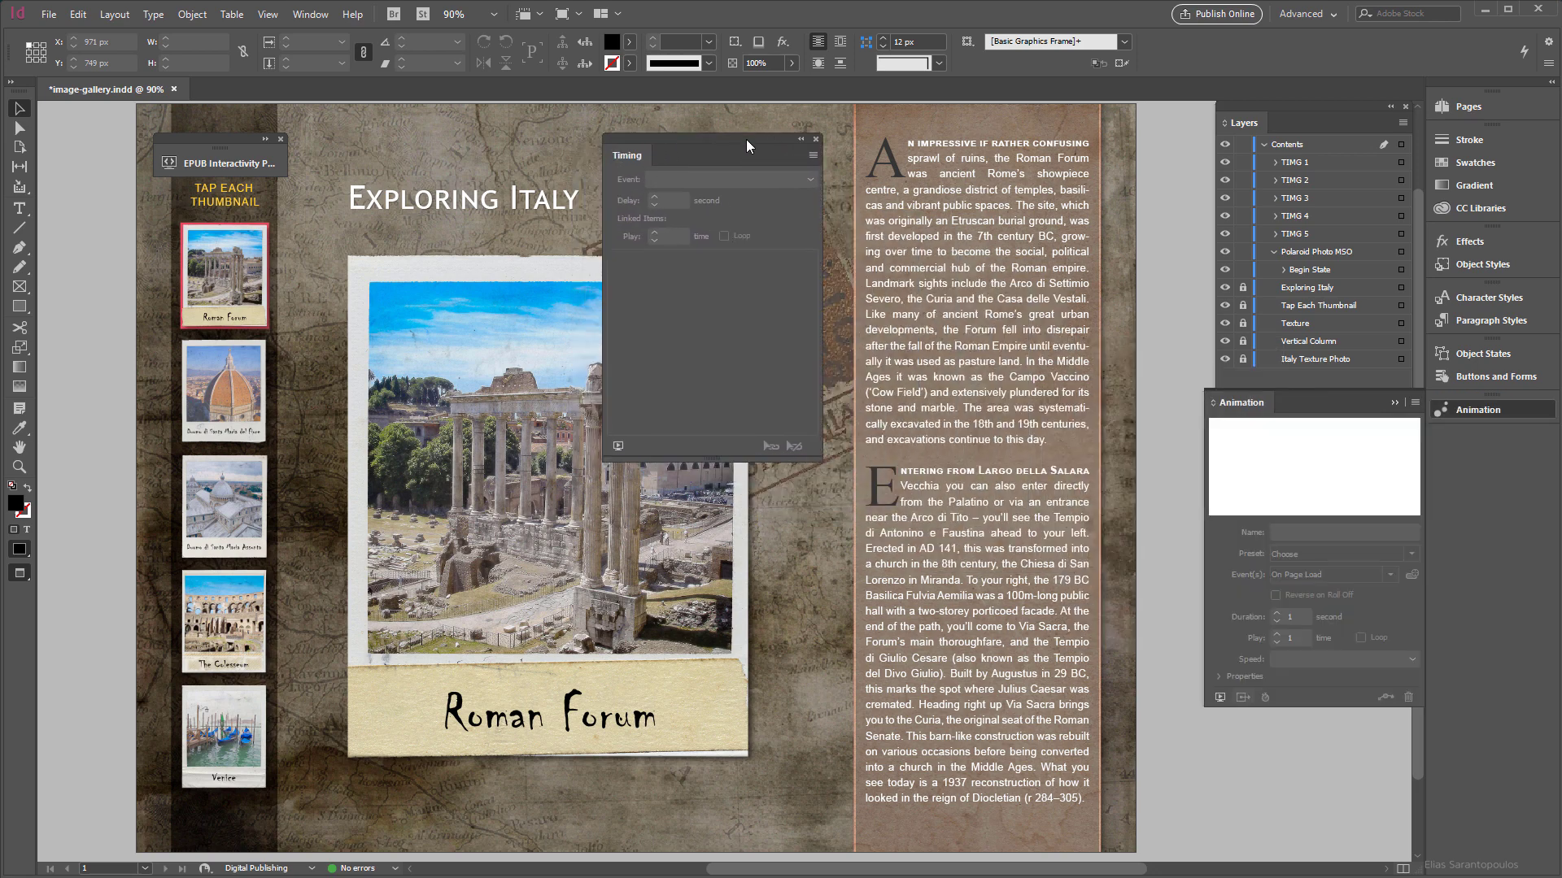
{"action": "left_click", "coordinate": [1394, 401]}
{"action": "left_click", "coordinate": [1479, 358]}
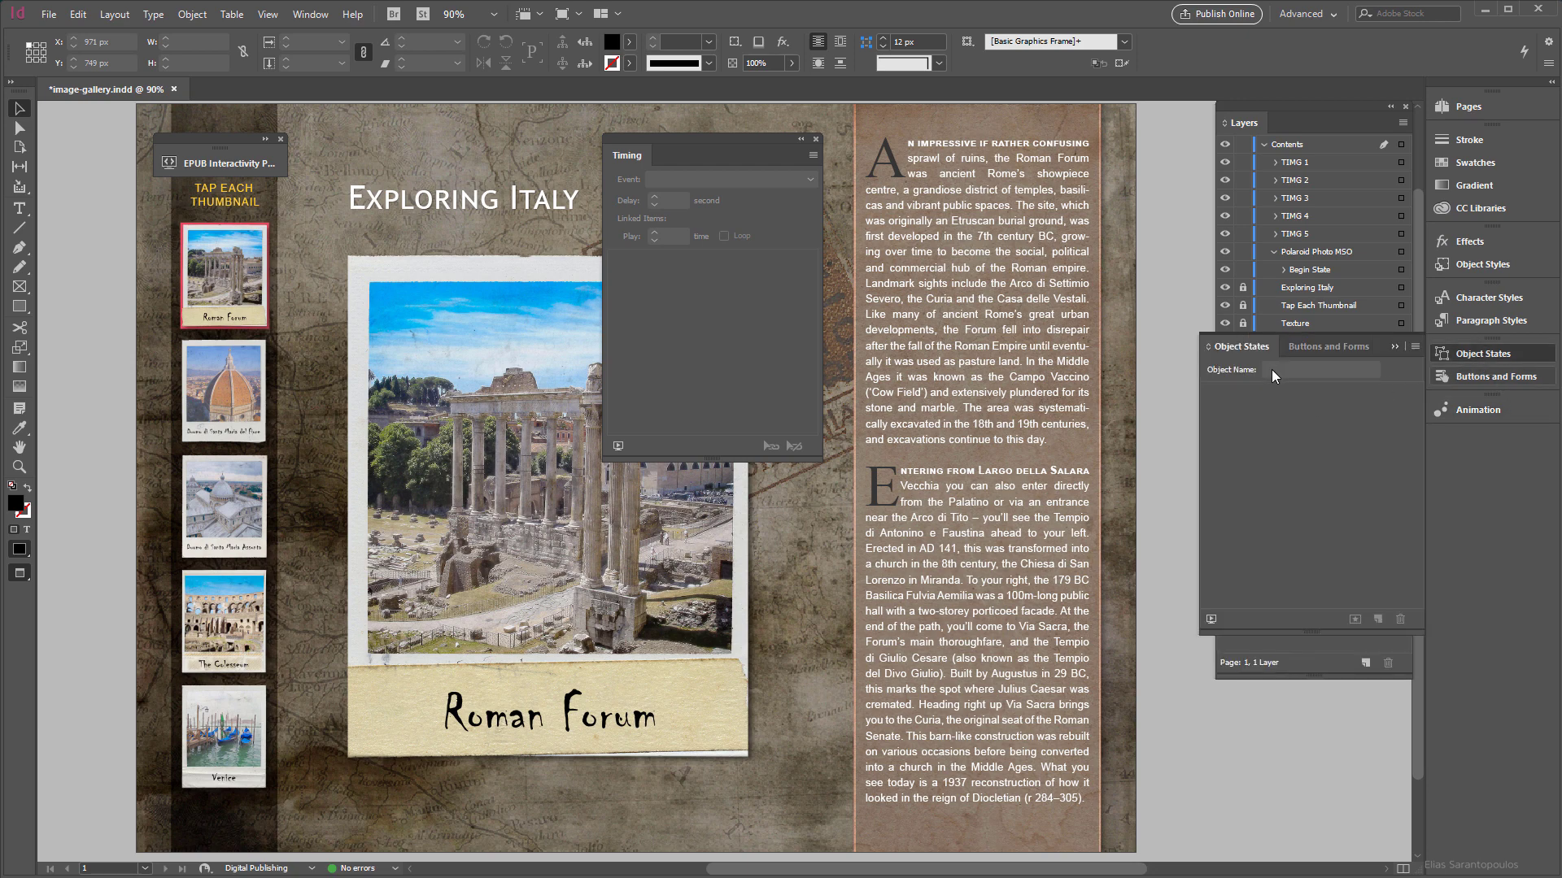
{"action": "left_click", "coordinate": [1347, 252]}
{"action": "left_click", "coordinate": [1401, 251]}
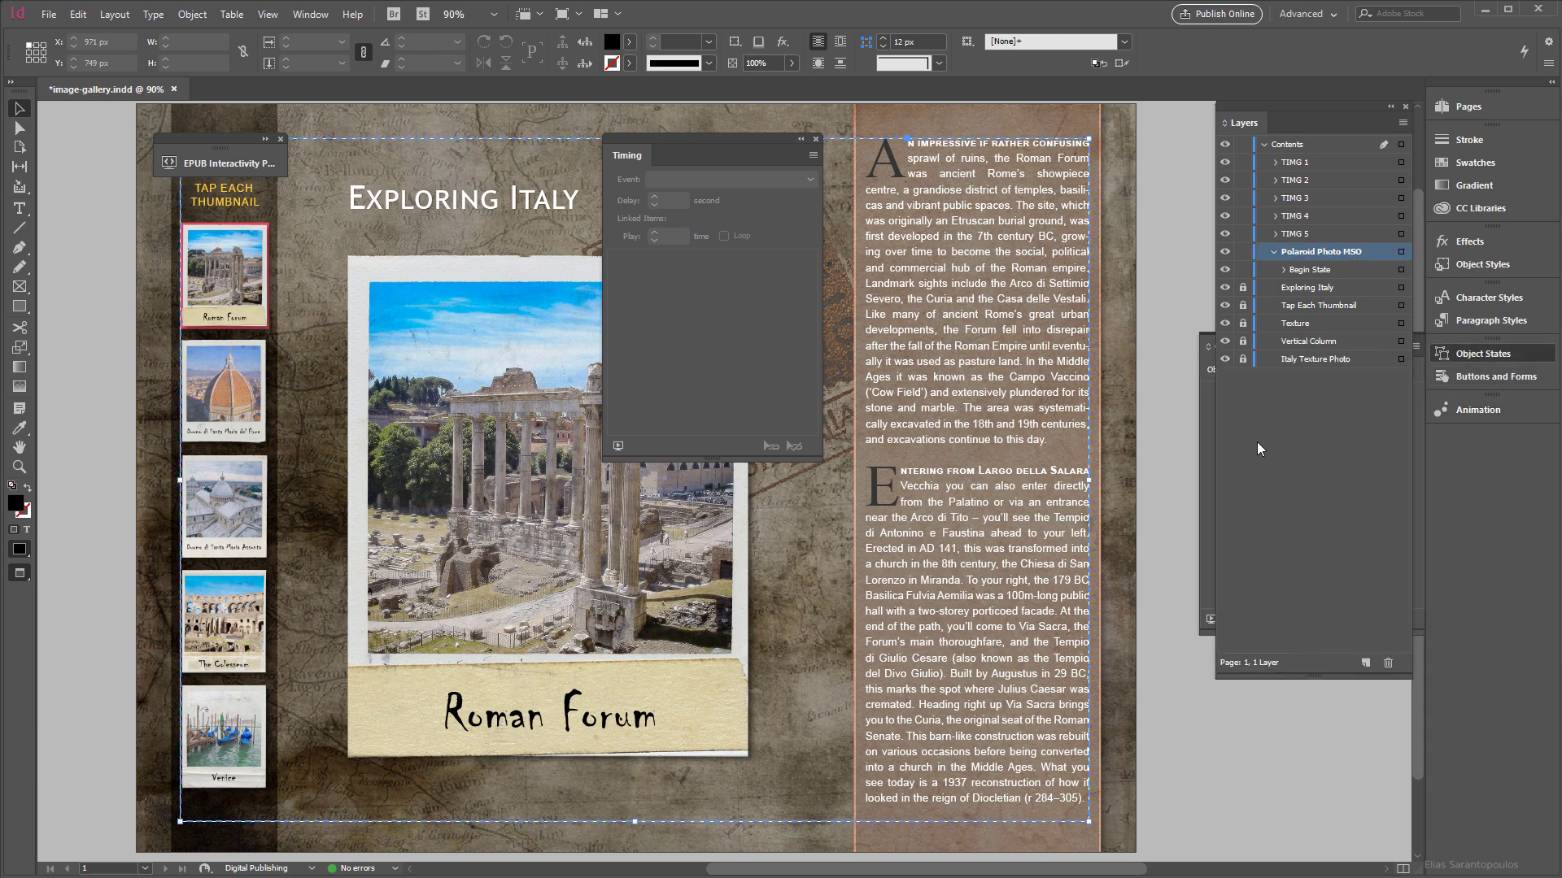
Switch to the Photo 1 state and select its Roman Forum caption for a 0.5-second delay
{"action": "left_click", "coordinate": [1210, 461]}
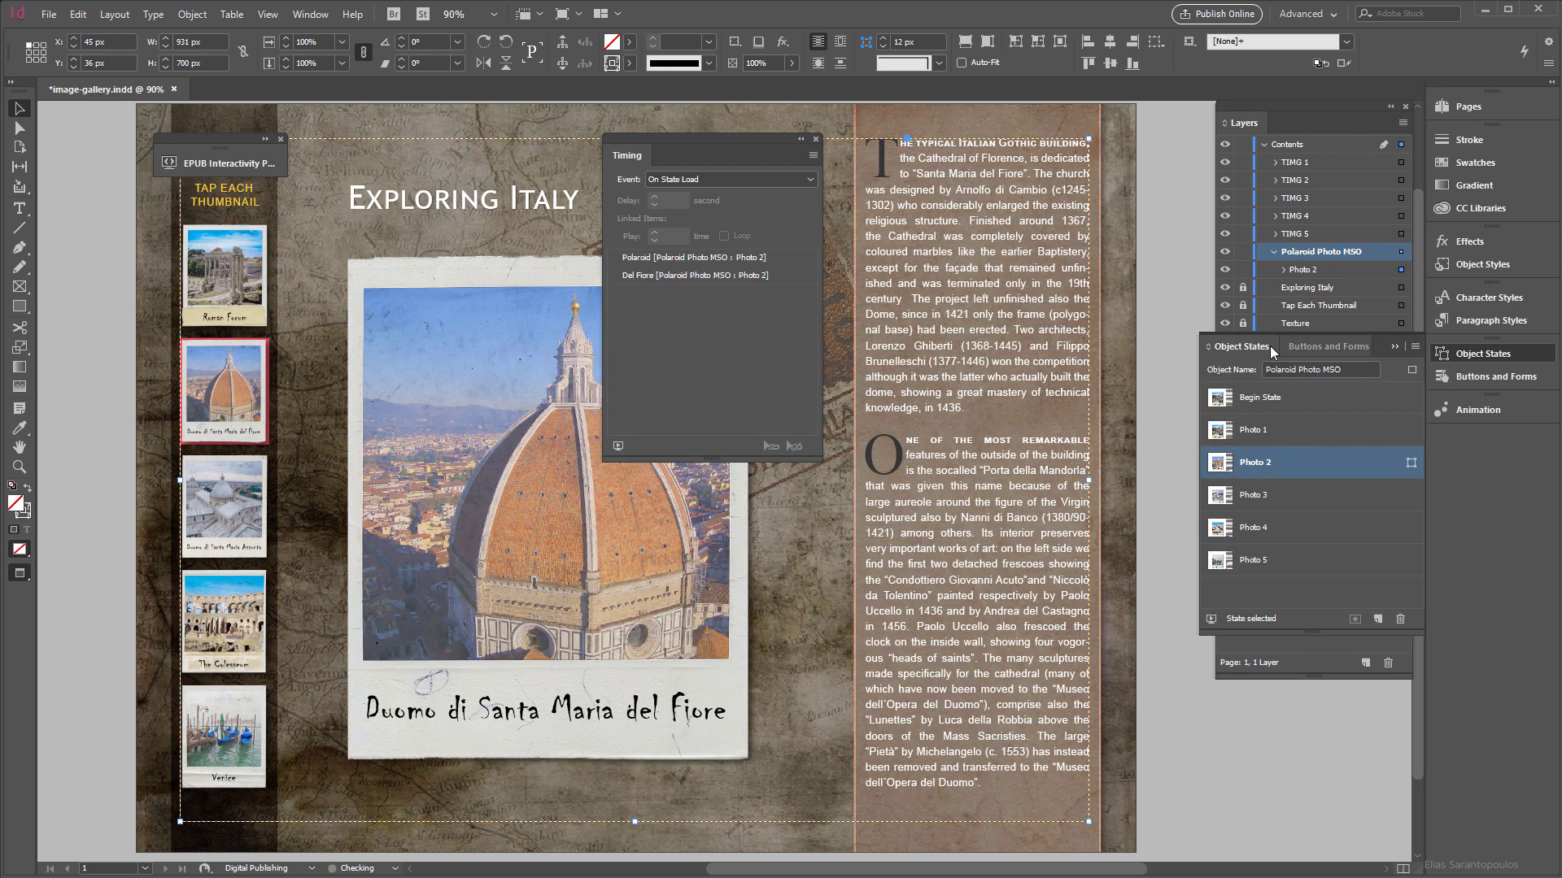
{"action": "left_click_drag", "start_coordinate": [1257, 346], "coordinate": [994, 320]}
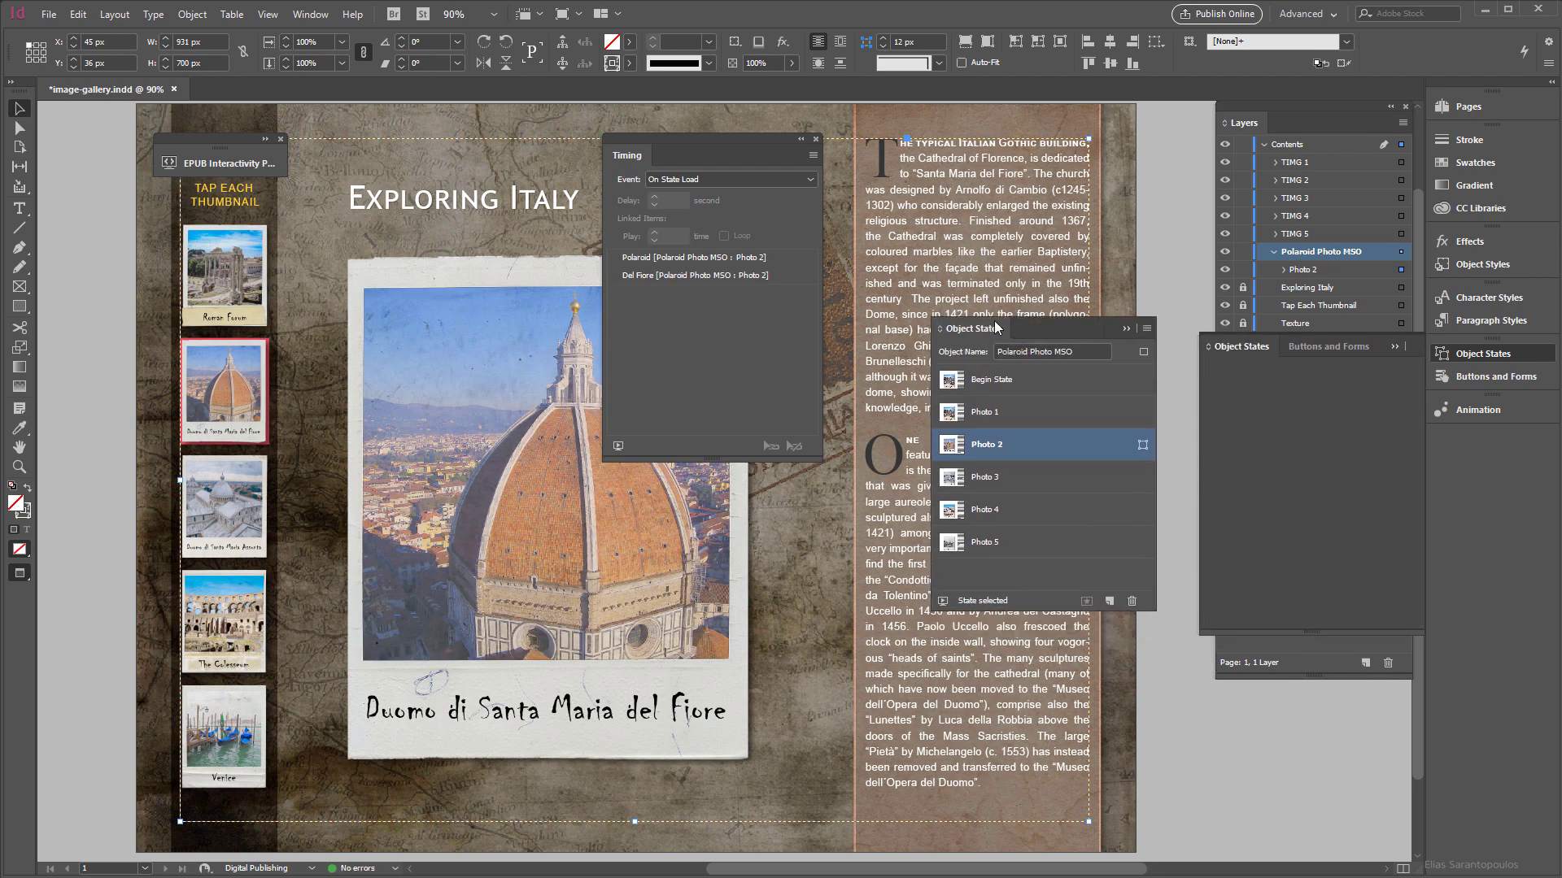
{"action": "left_click", "coordinate": [1037, 377]}
{"action": "left_click", "coordinate": [1007, 405]}
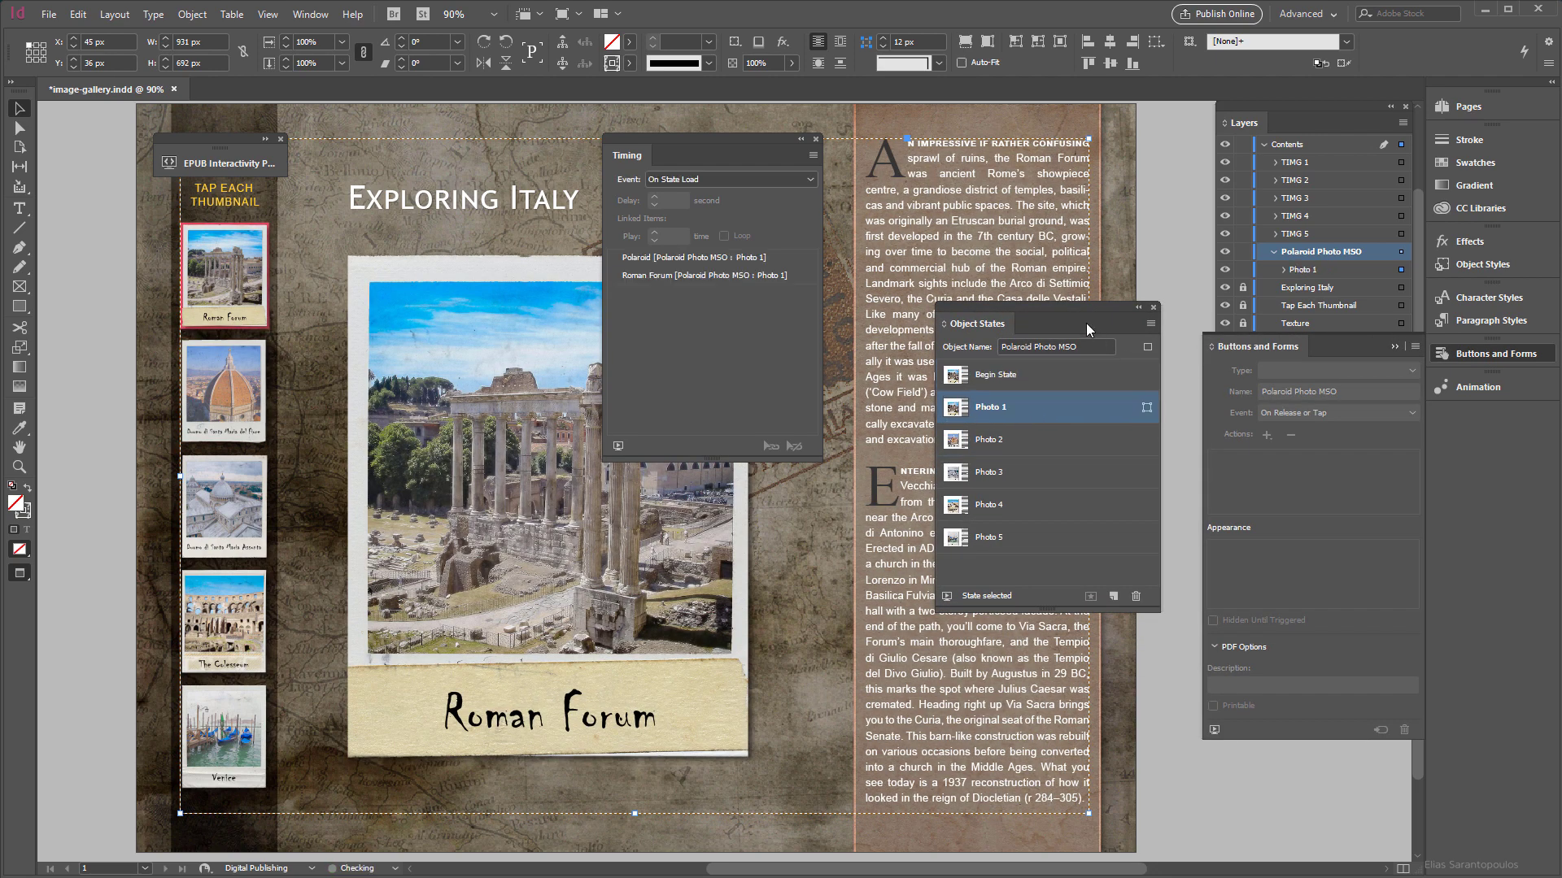
{"action": "left_click_drag", "start_coordinate": [1079, 305], "coordinate": [1142, 343]}
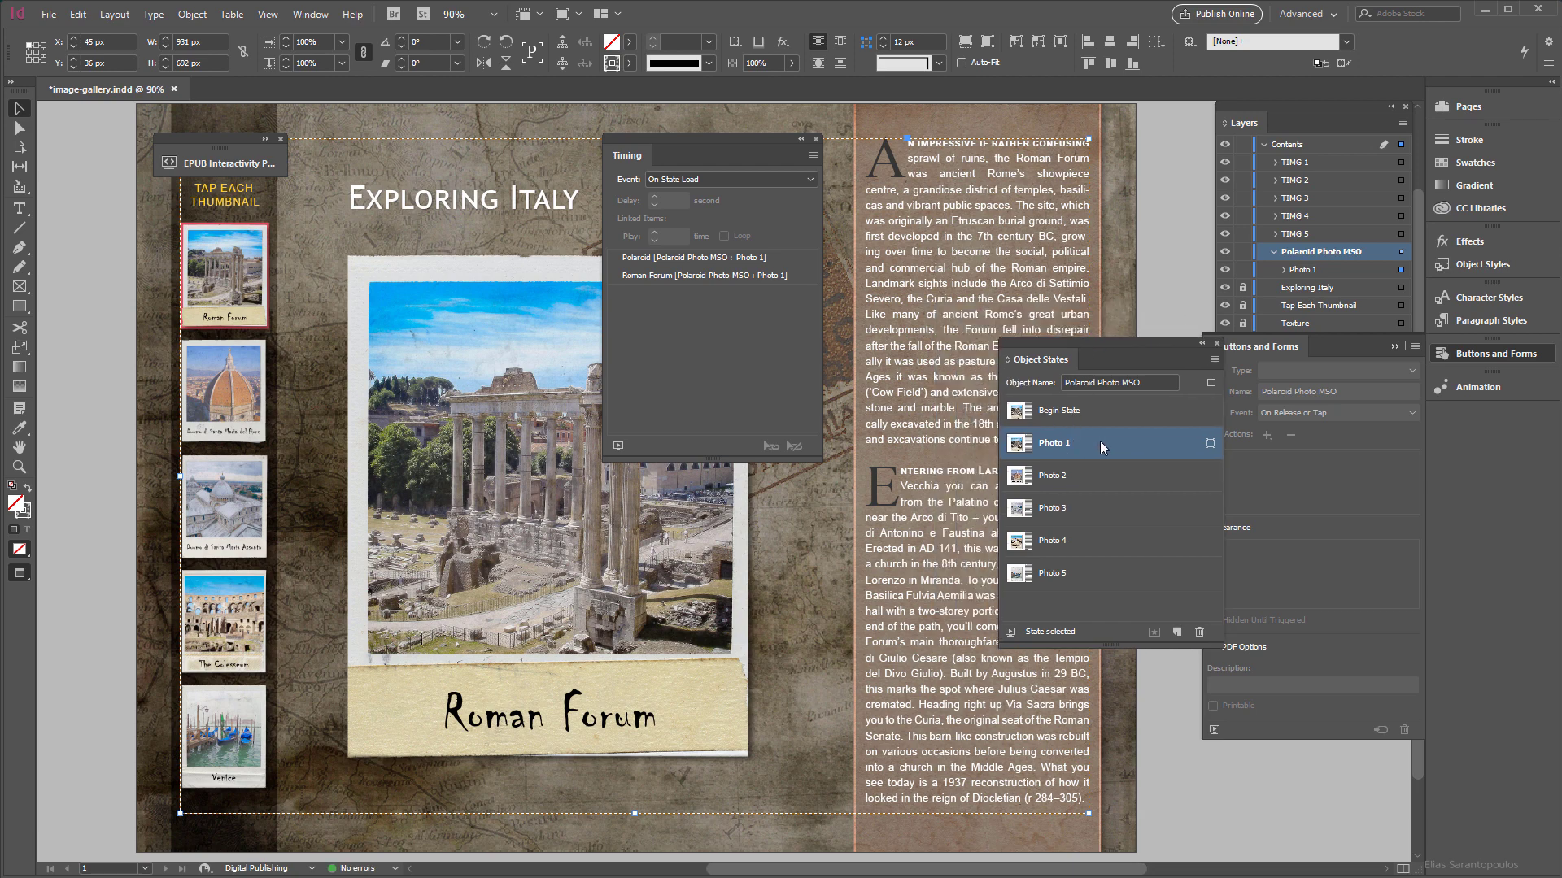
{"action": "left_click", "coordinate": [737, 276]}
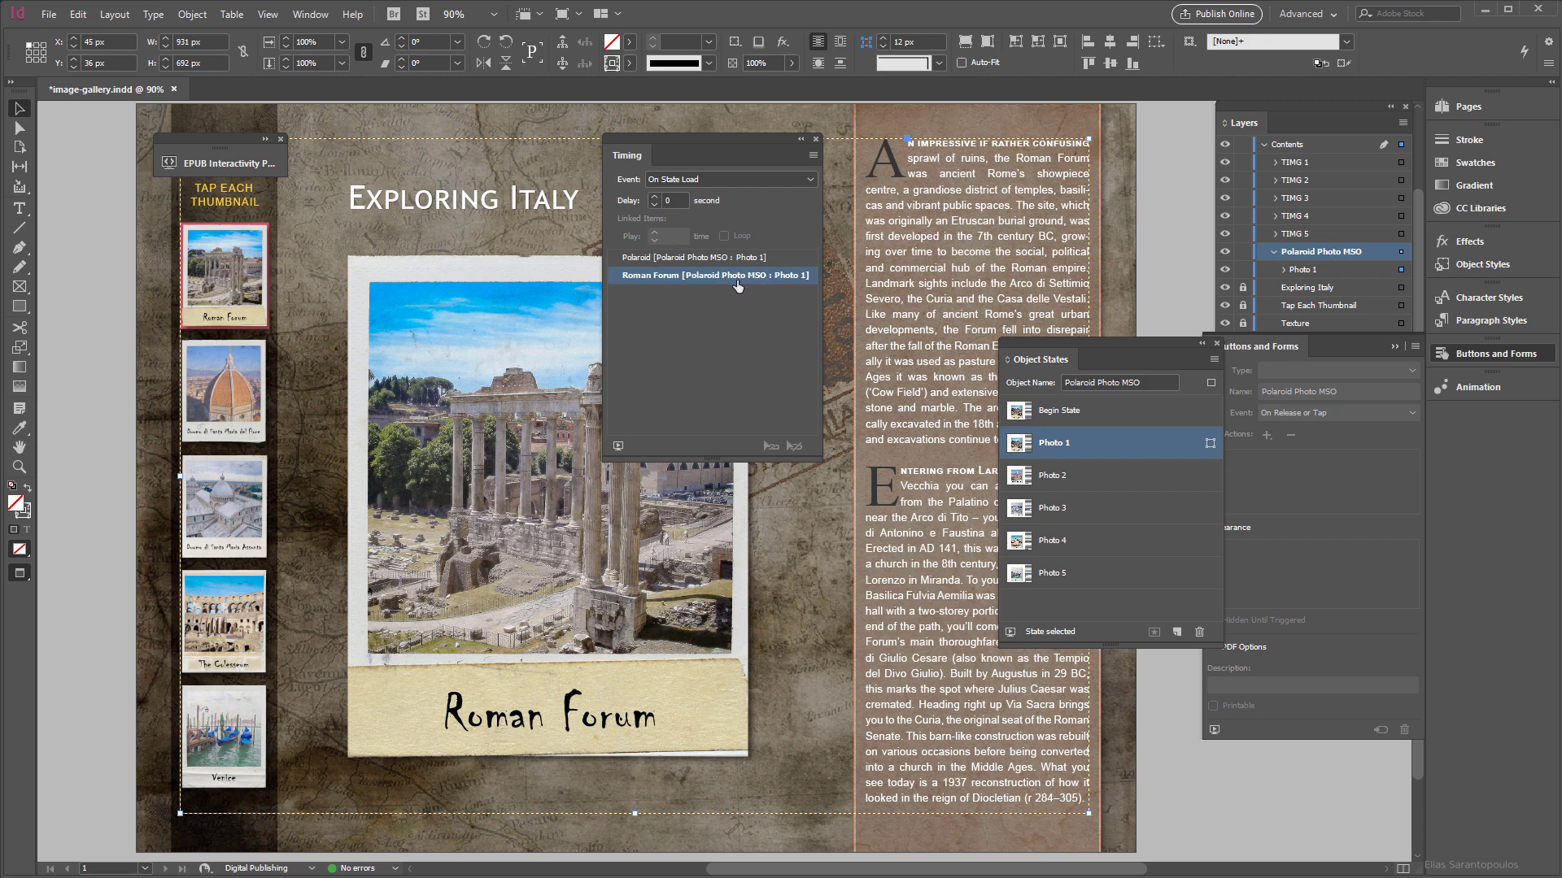
{"action": "left_click", "coordinate": [1282, 270]}
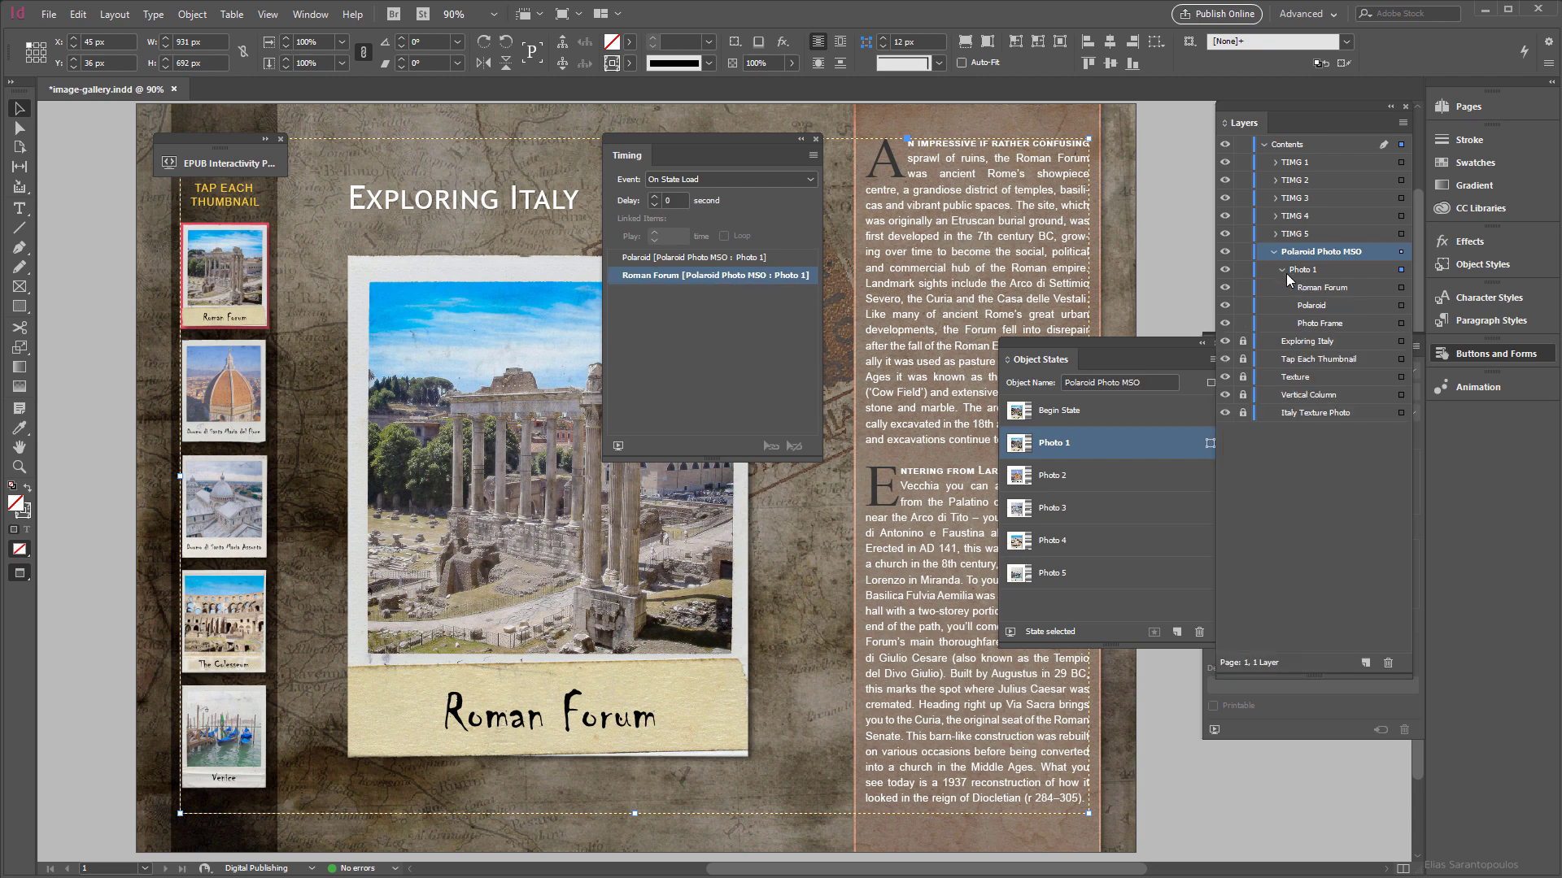
{"action": "left_click", "coordinate": [1401, 287]}
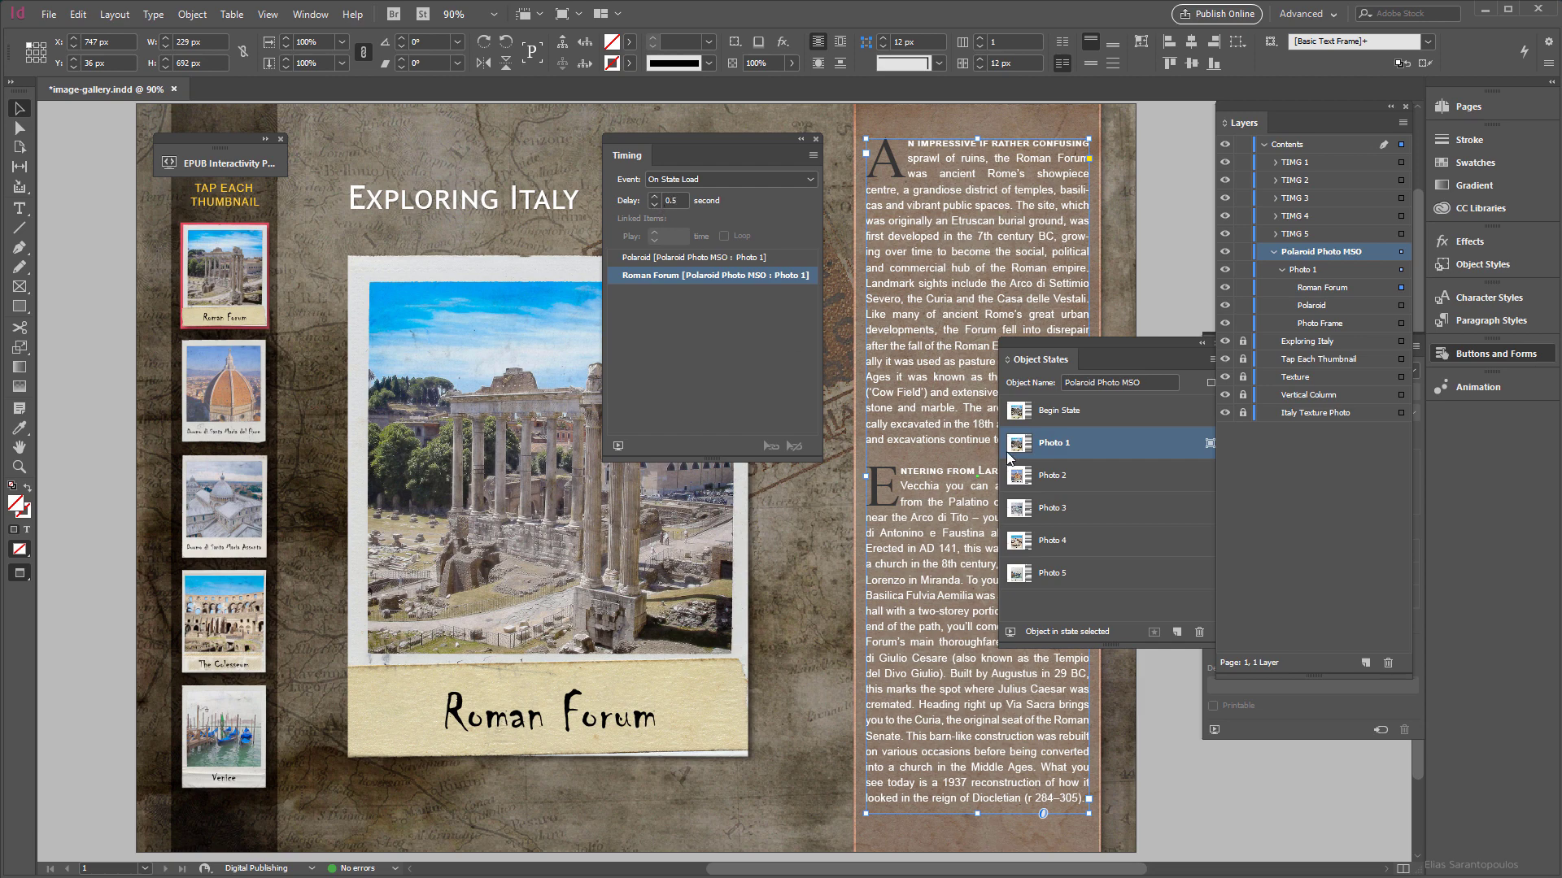
Give the Del Fiore, Assunta, Colesseum and Venice captions in Photo 2–5 a 0.5-second delay
{"action": "left_click", "coordinate": [1111, 471]}
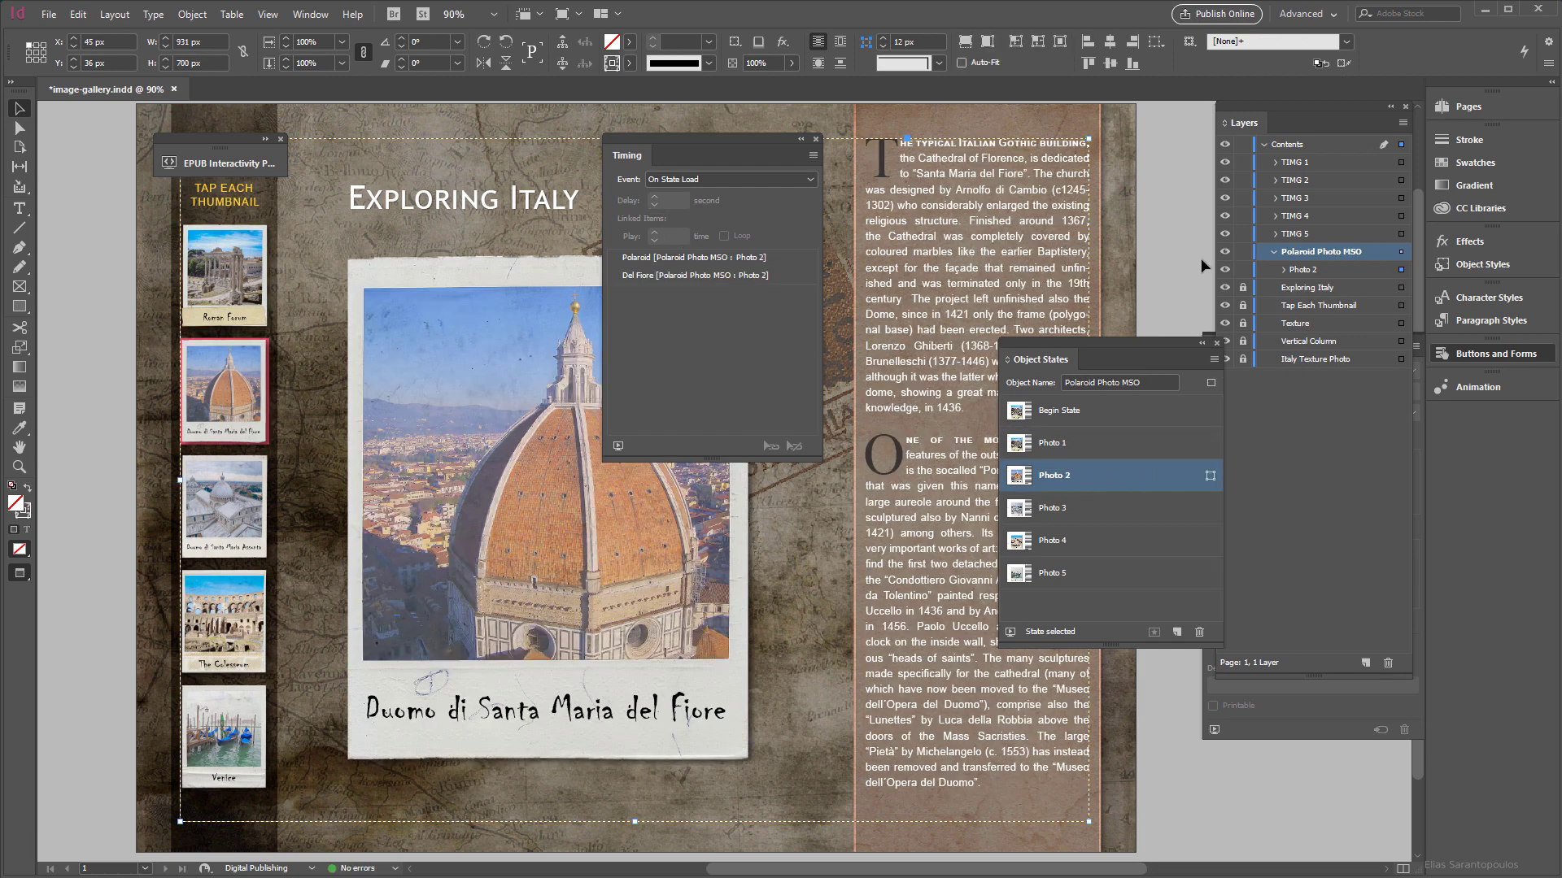
{"action": "left_click", "coordinate": [704, 279]}
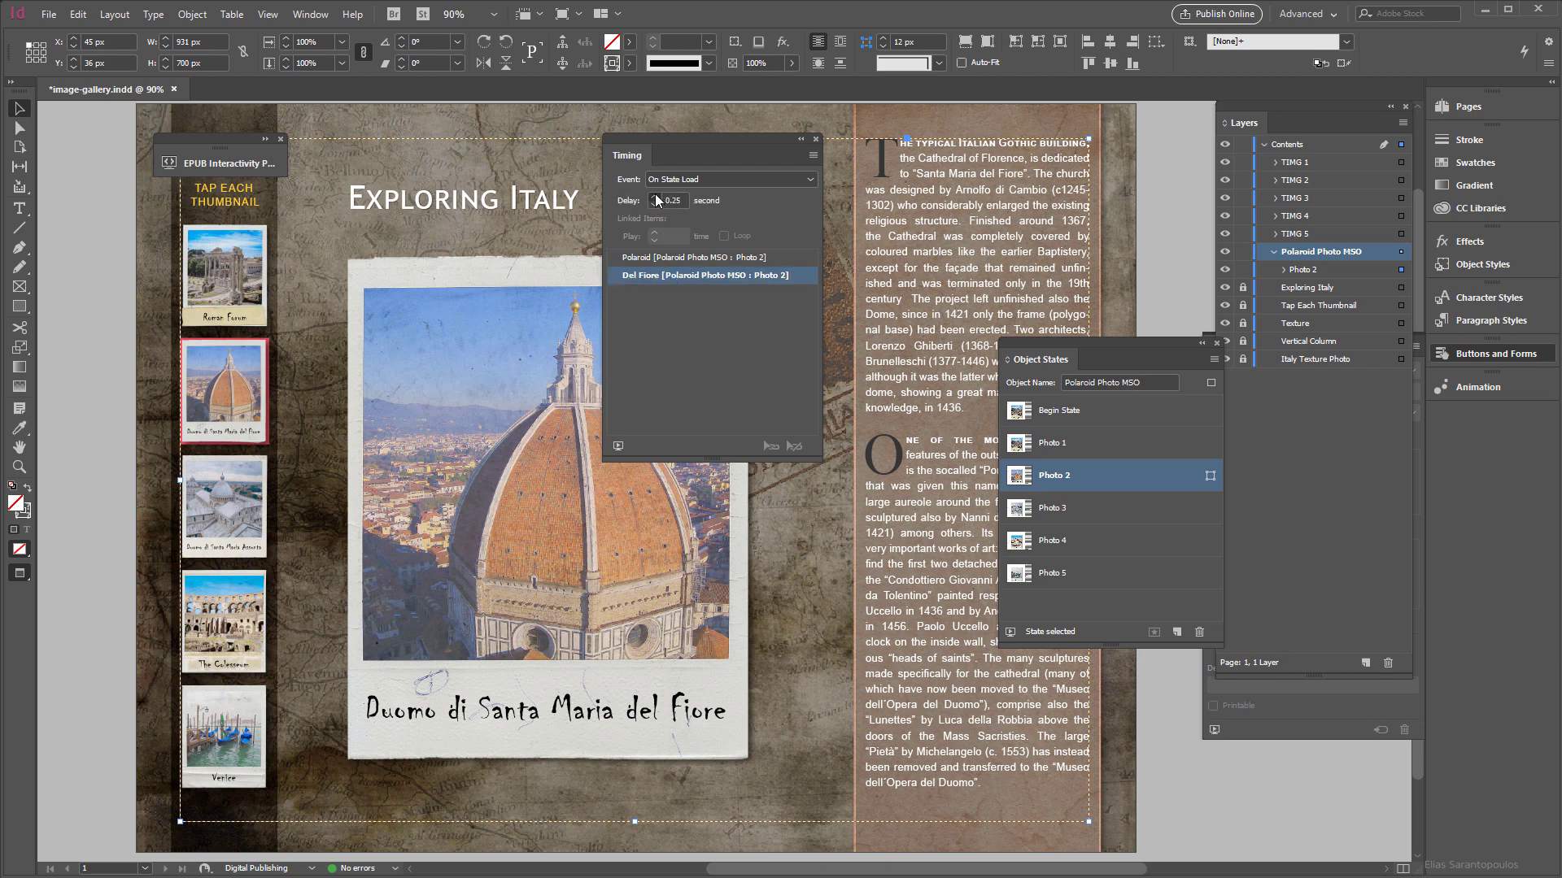
{"action": "left_click", "coordinate": [1093, 510]}
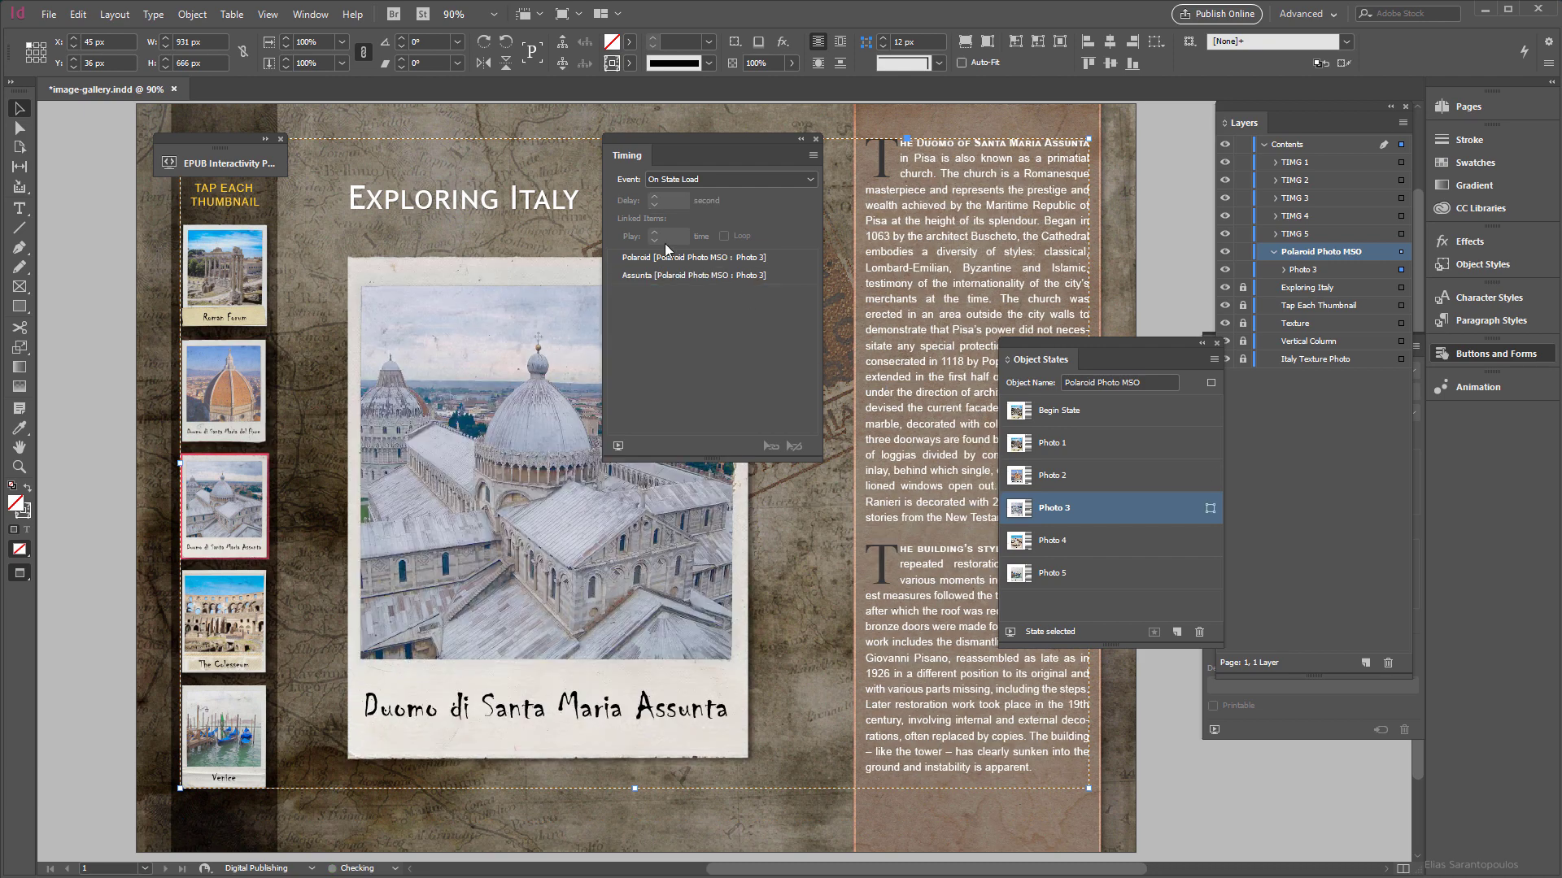
{"action": "left_click", "coordinate": [676, 275]}
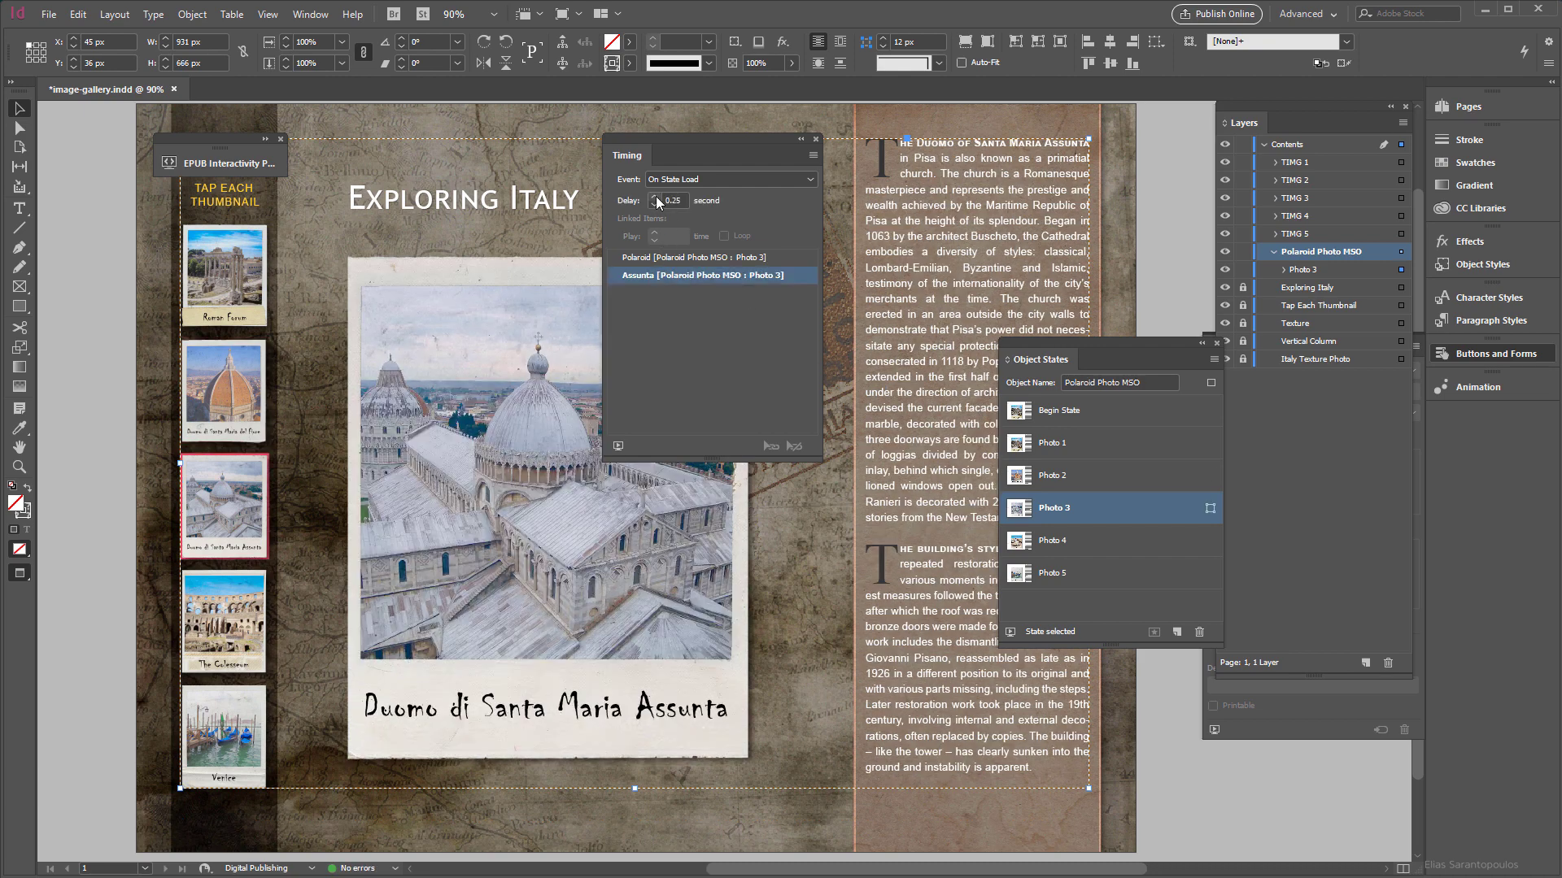
{"action": "left_click", "coordinate": [1097, 540]}
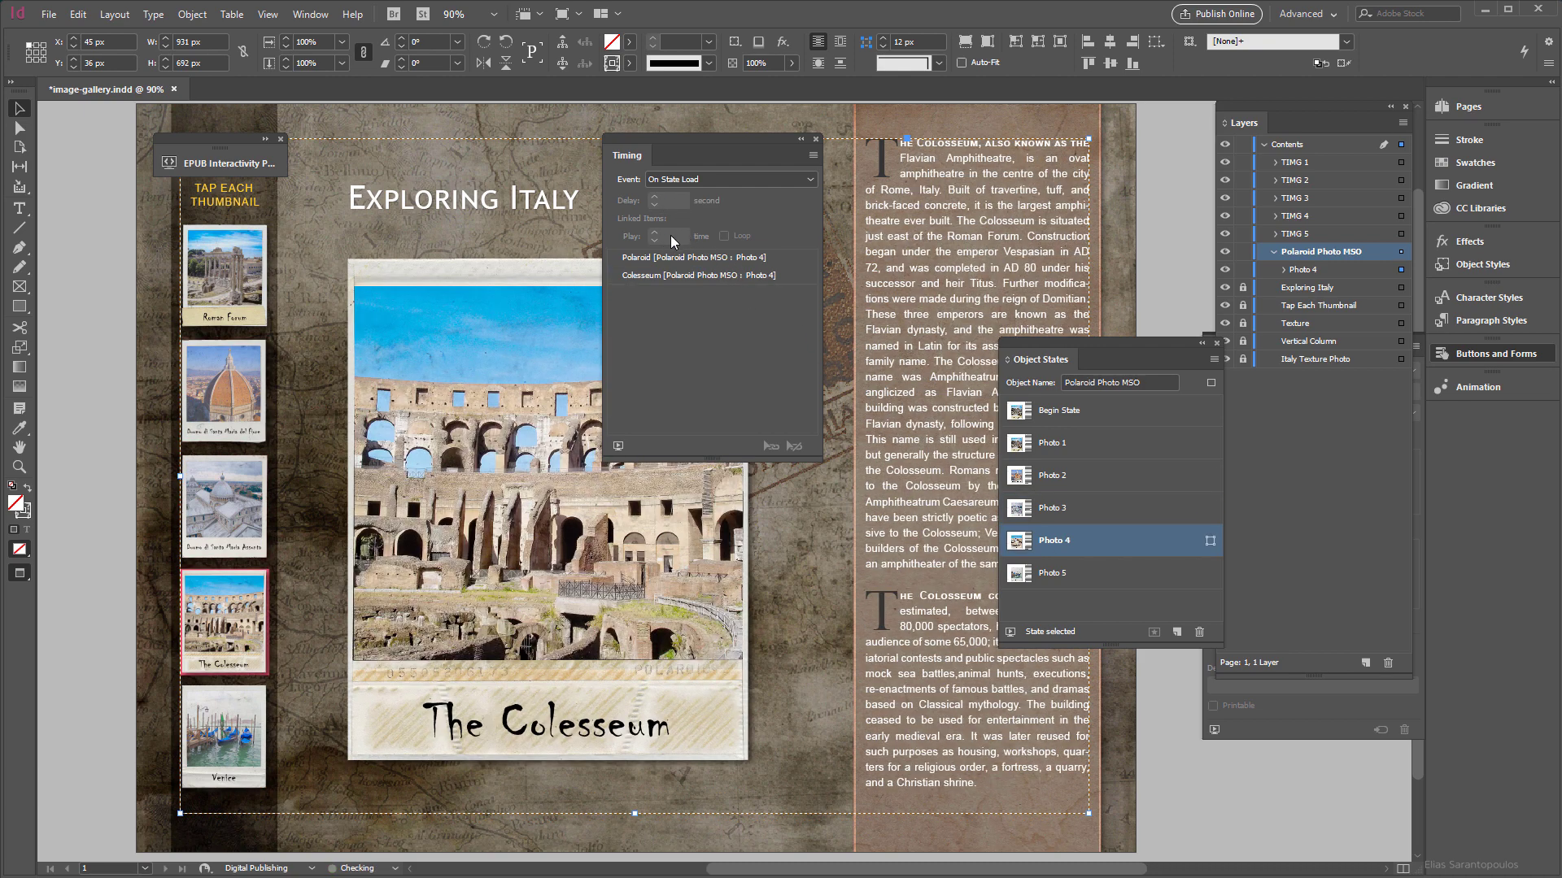
{"action": "left_click", "coordinate": [677, 275]}
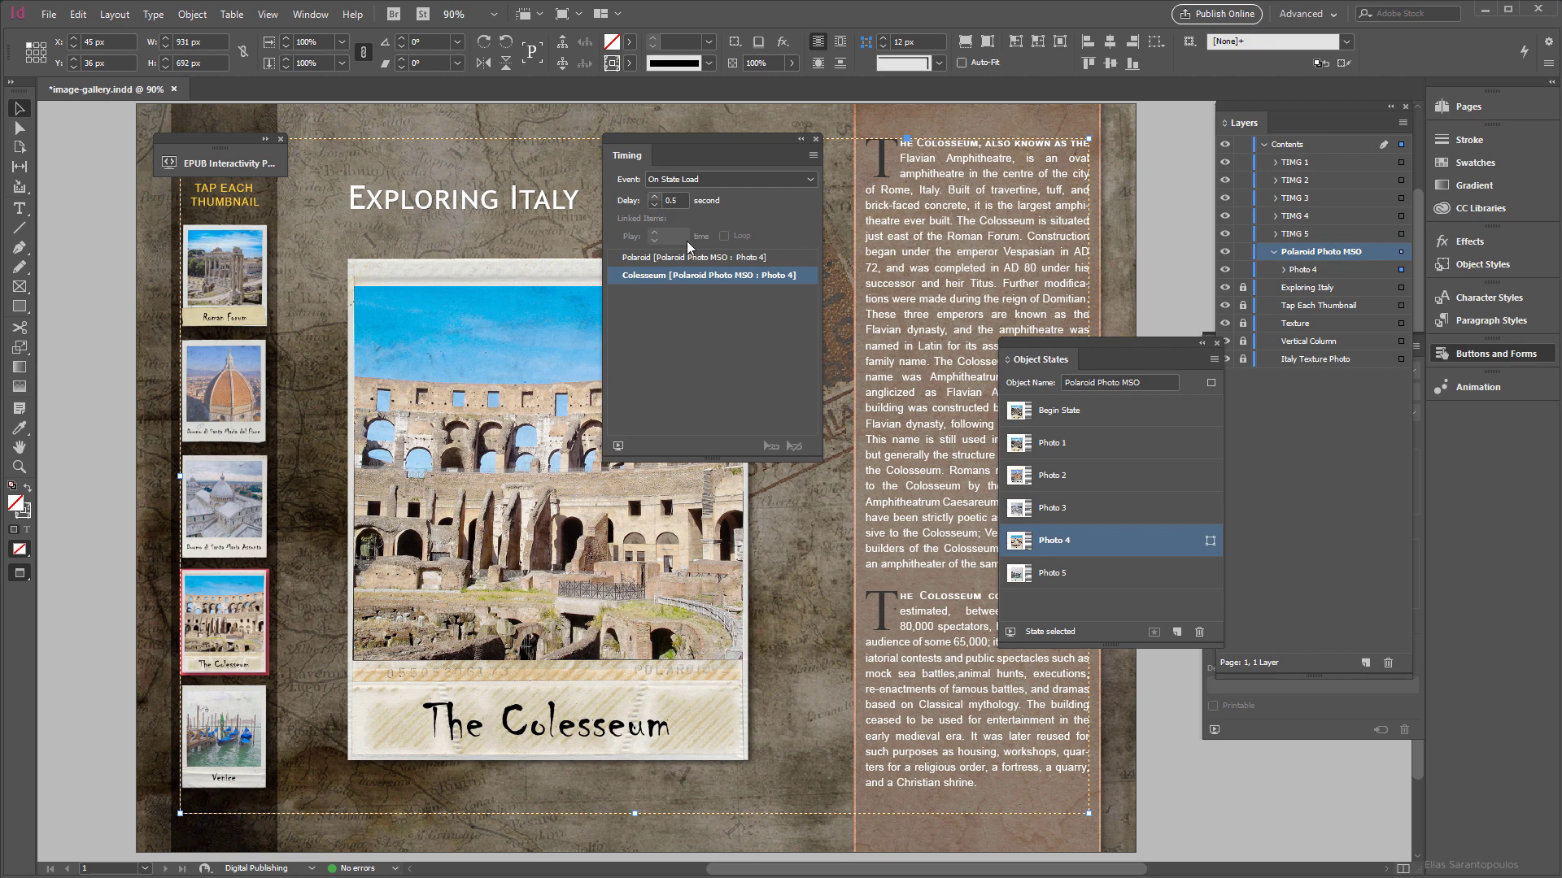
{"action": "left_click", "coordinate": [1049, 574]}
{"action": "left_click", "coordinate": [666, 275]}
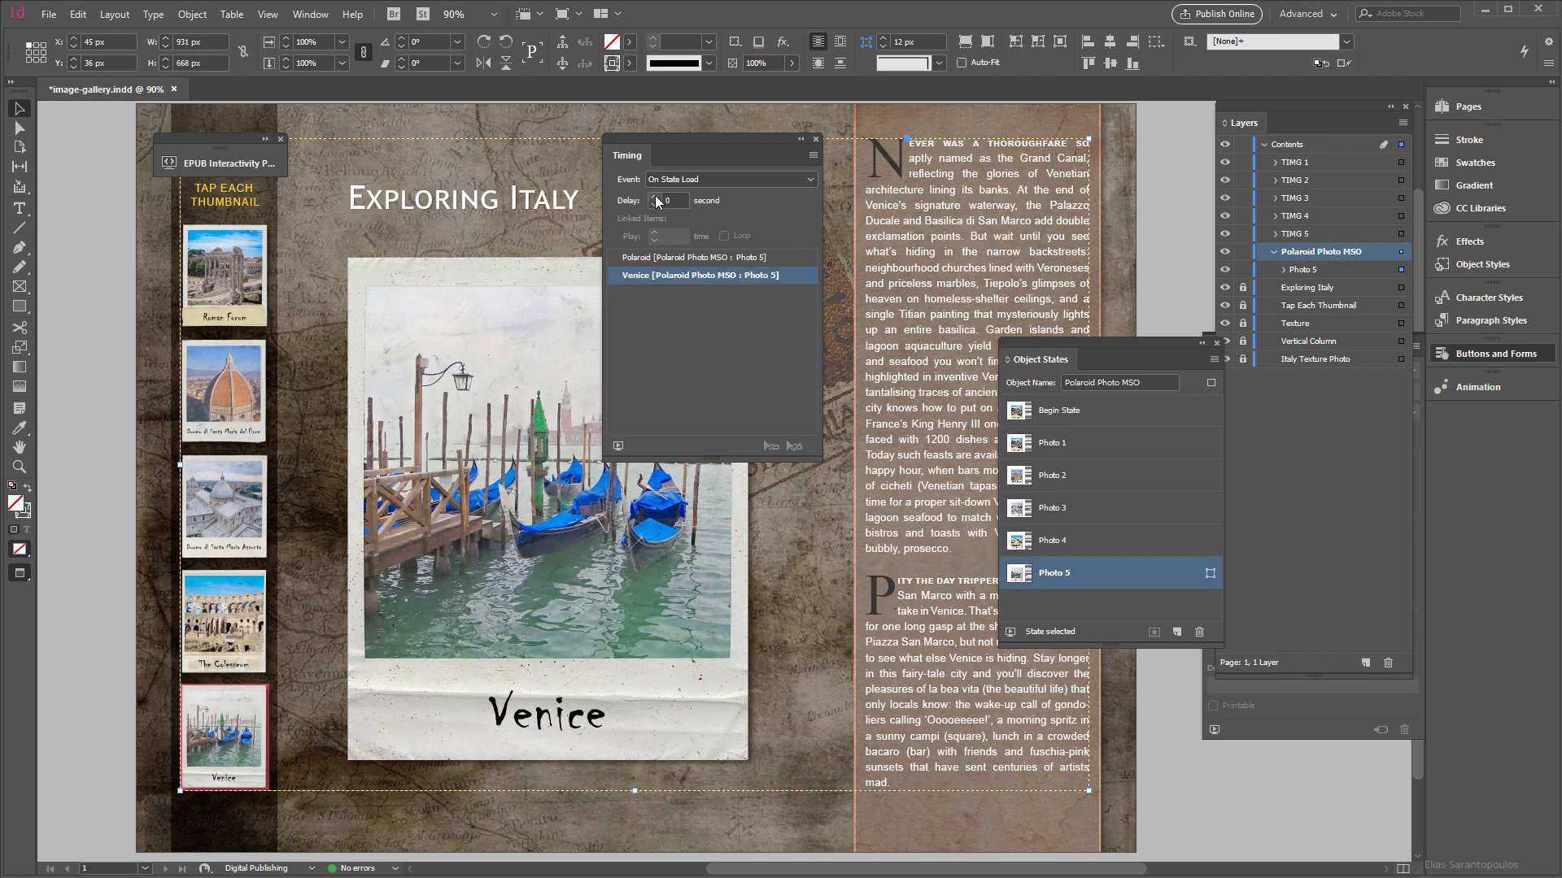
{"action": "left_click", "coordinate": [656, 197]}
{"action": "left_click_drag", "start_coordinate": [705, 140], "coordinate": [871, 164]}
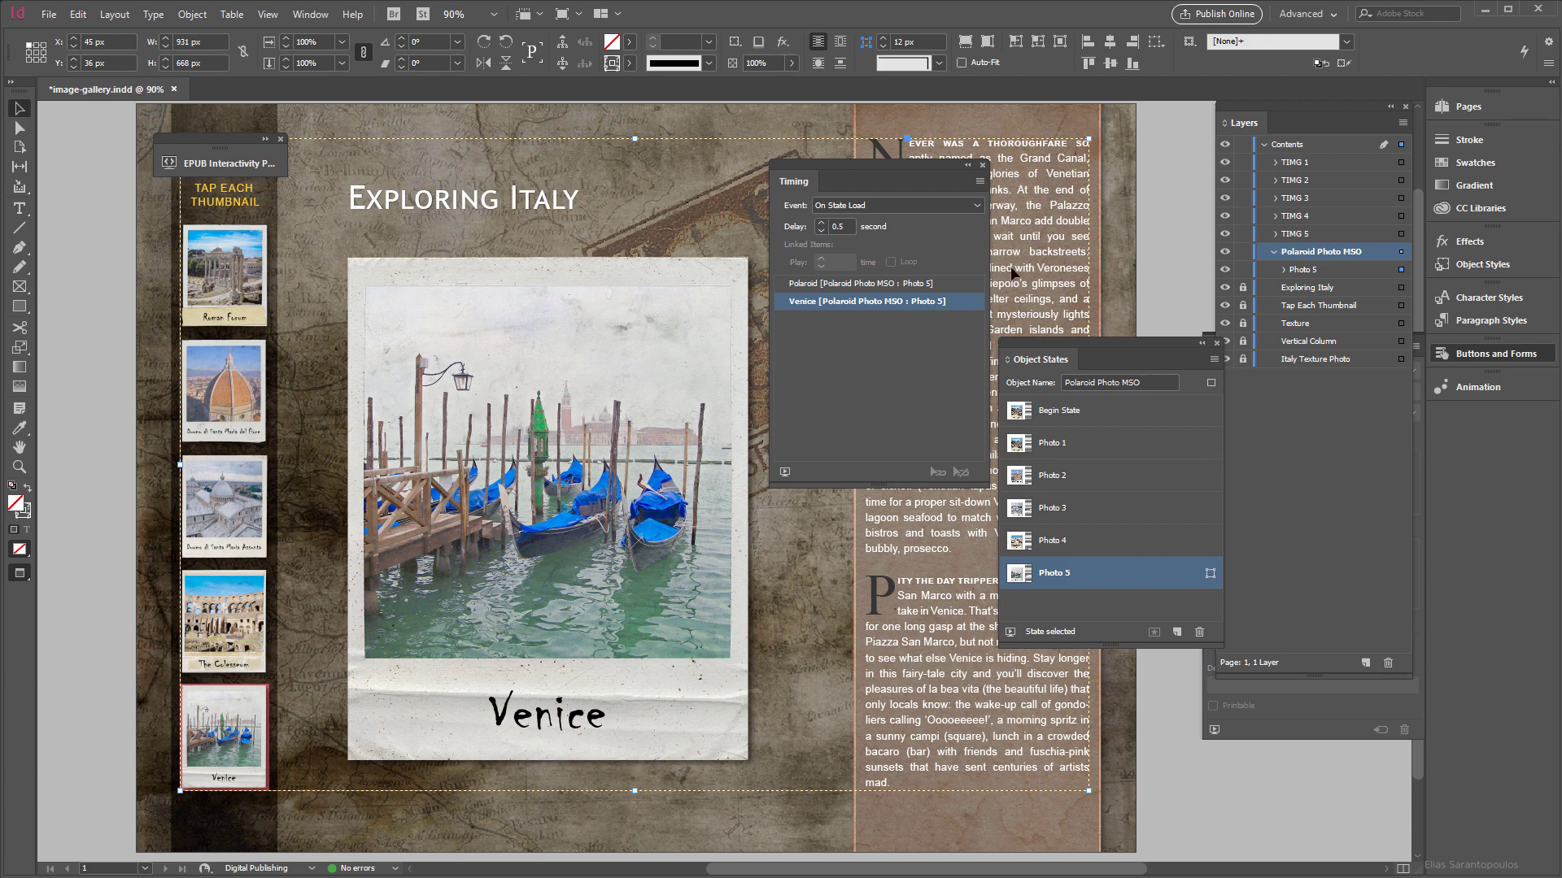
Open the EPUB Interactivity Preview and enlarge it over the document
{"action": "left_click_drag", "start_coordinate": [871, 173], "coordinate": [887, 286]}
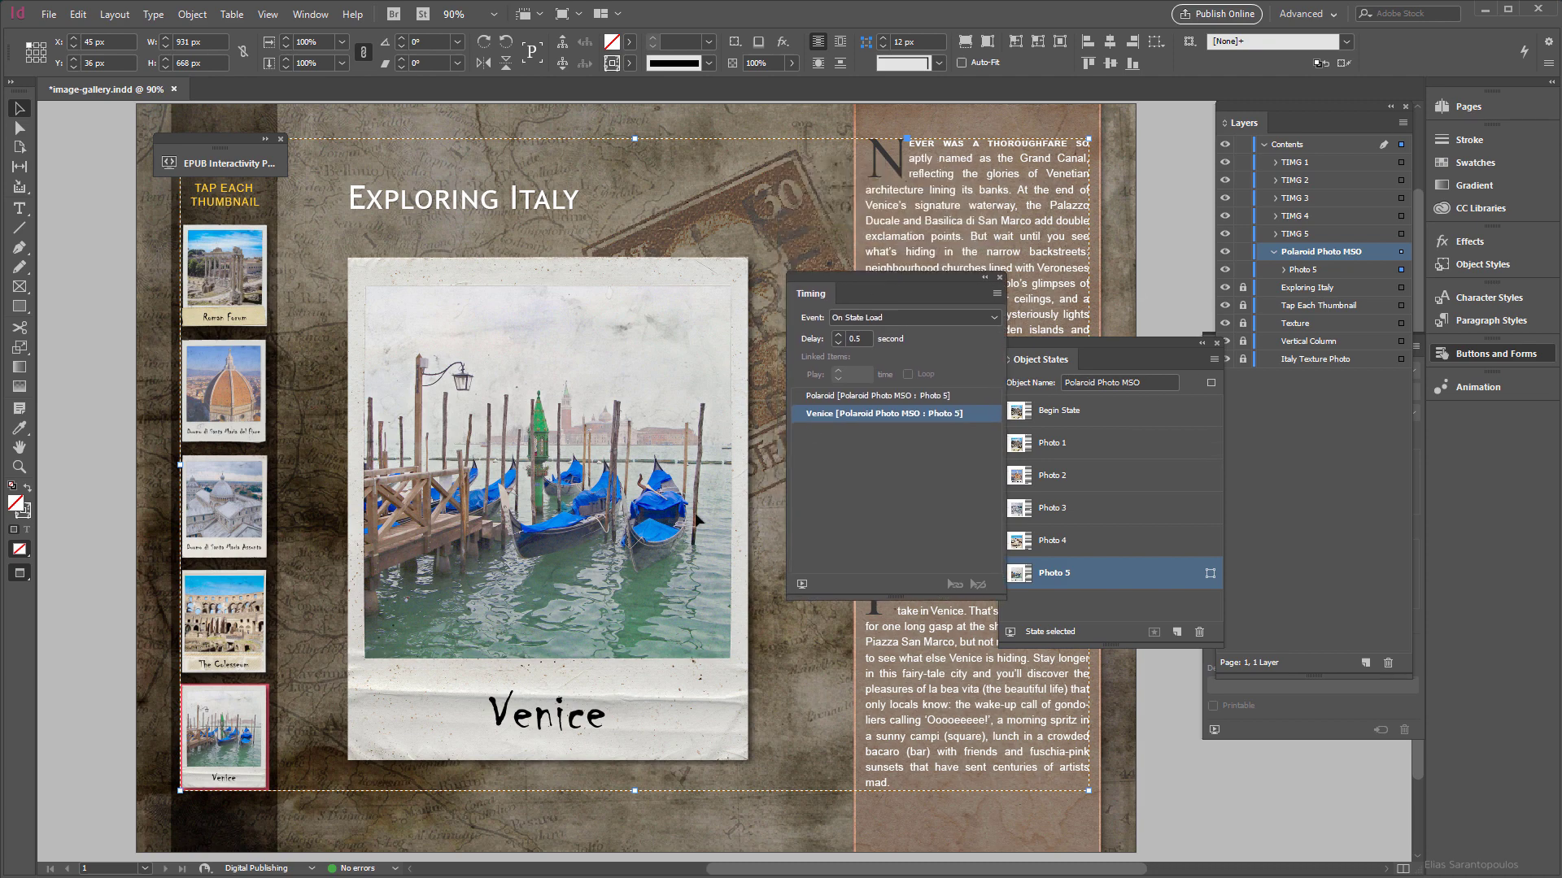
{"action": "left_click", "coordinate": [236, 164]}
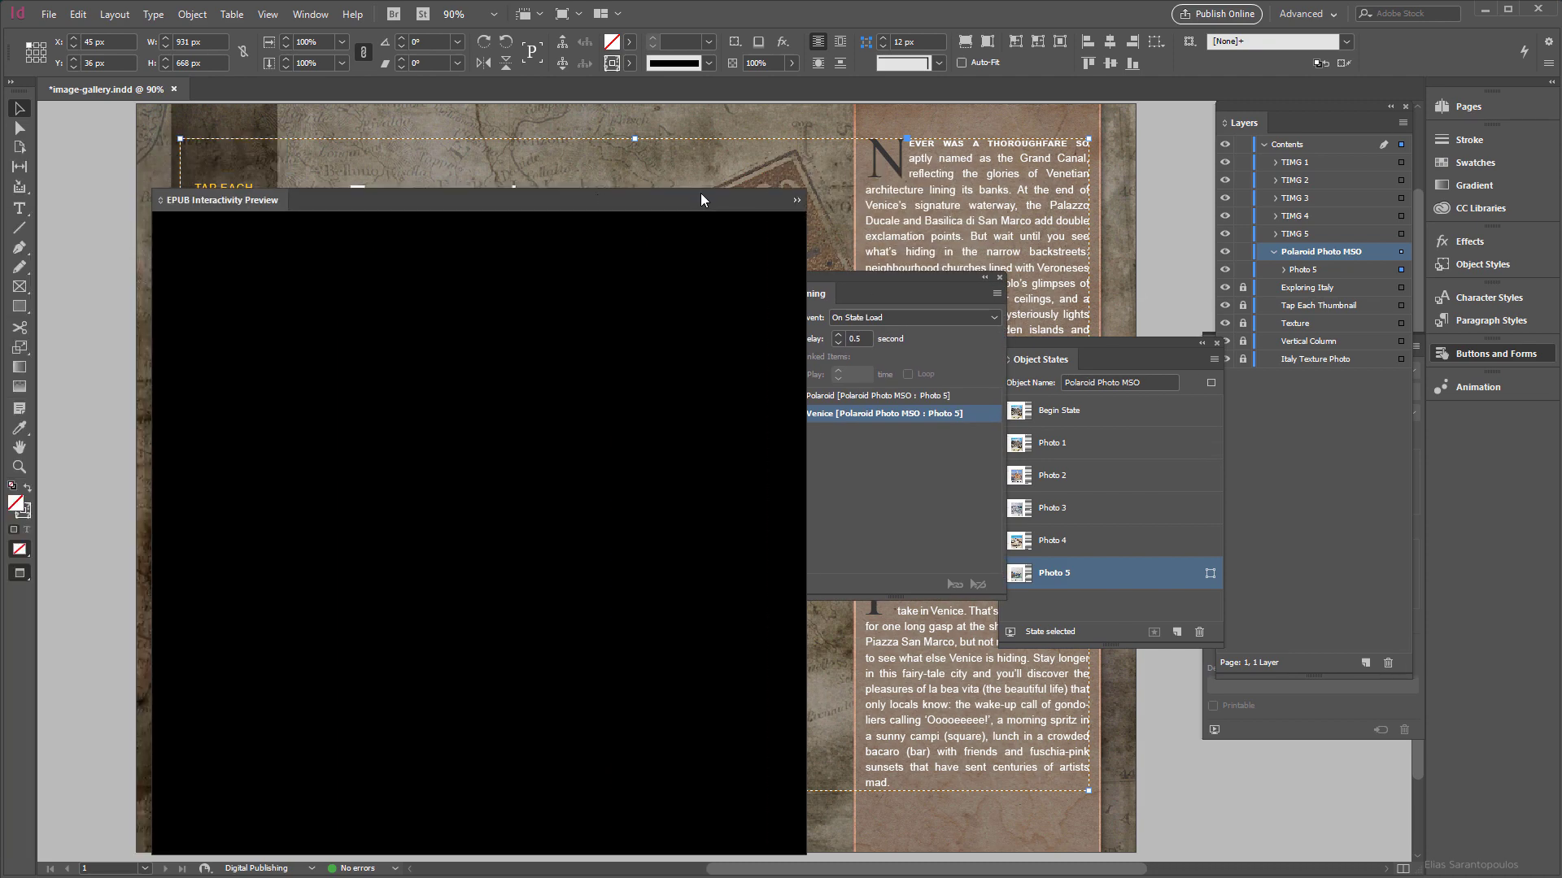
{"action": "left_click_drag", "start_coordinate": [685, 205], "coordinate": [631, 126]}
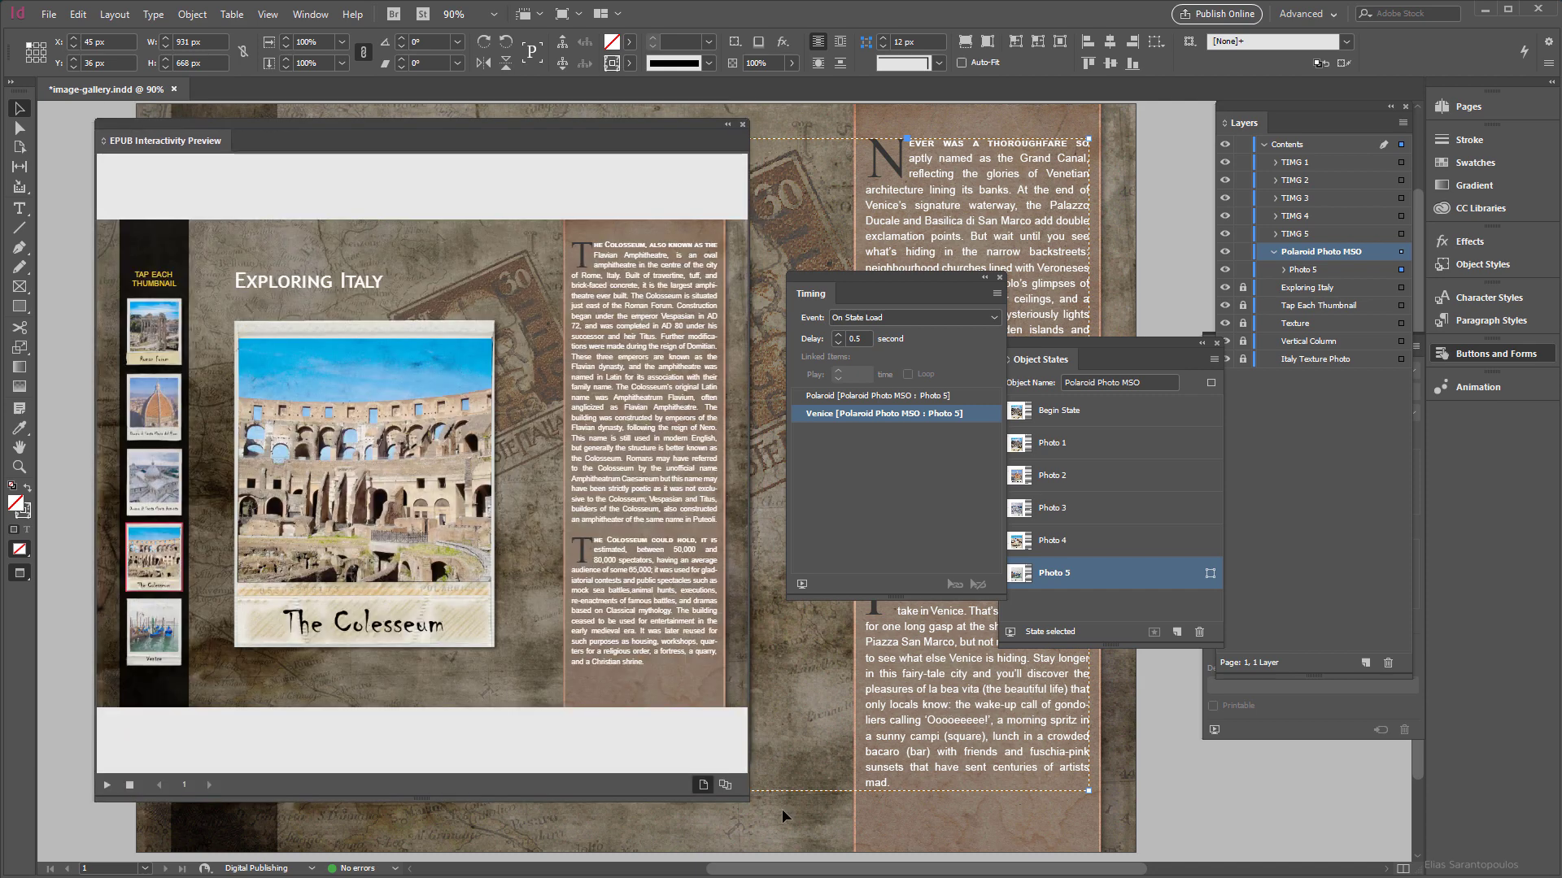
{"action": "left_click_drag", "start_coordinate": [747, 797], "coordinate": [1239, 805]}
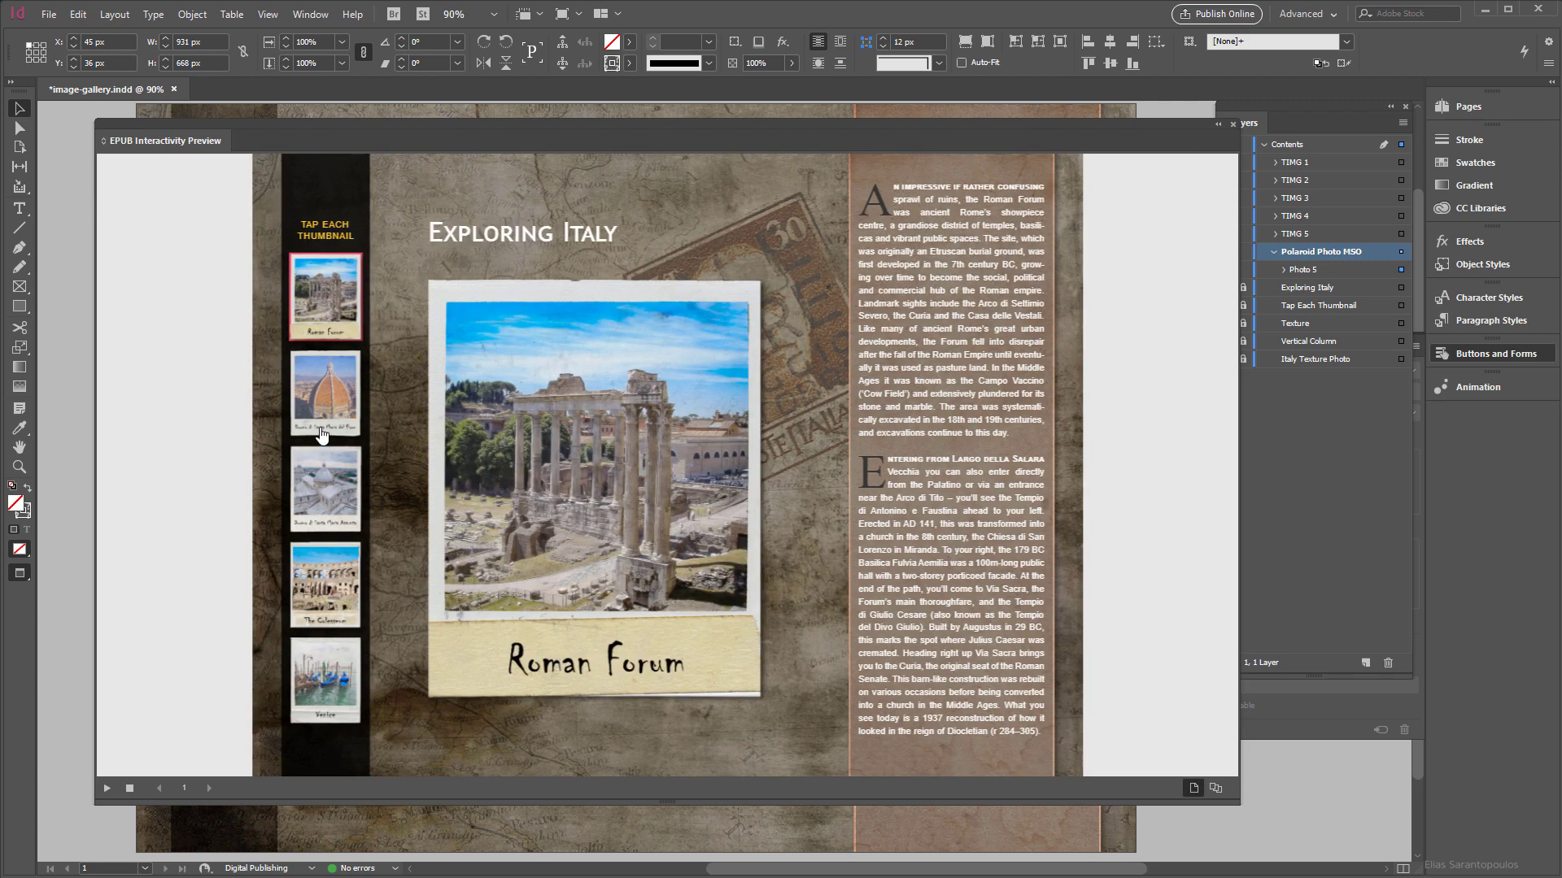
Test the Duomo, Santa Maria Assunta, Colosseum and Venice thumbnails and their delayed captions
{"action": "left_click", "coordinate": [336, 391]}
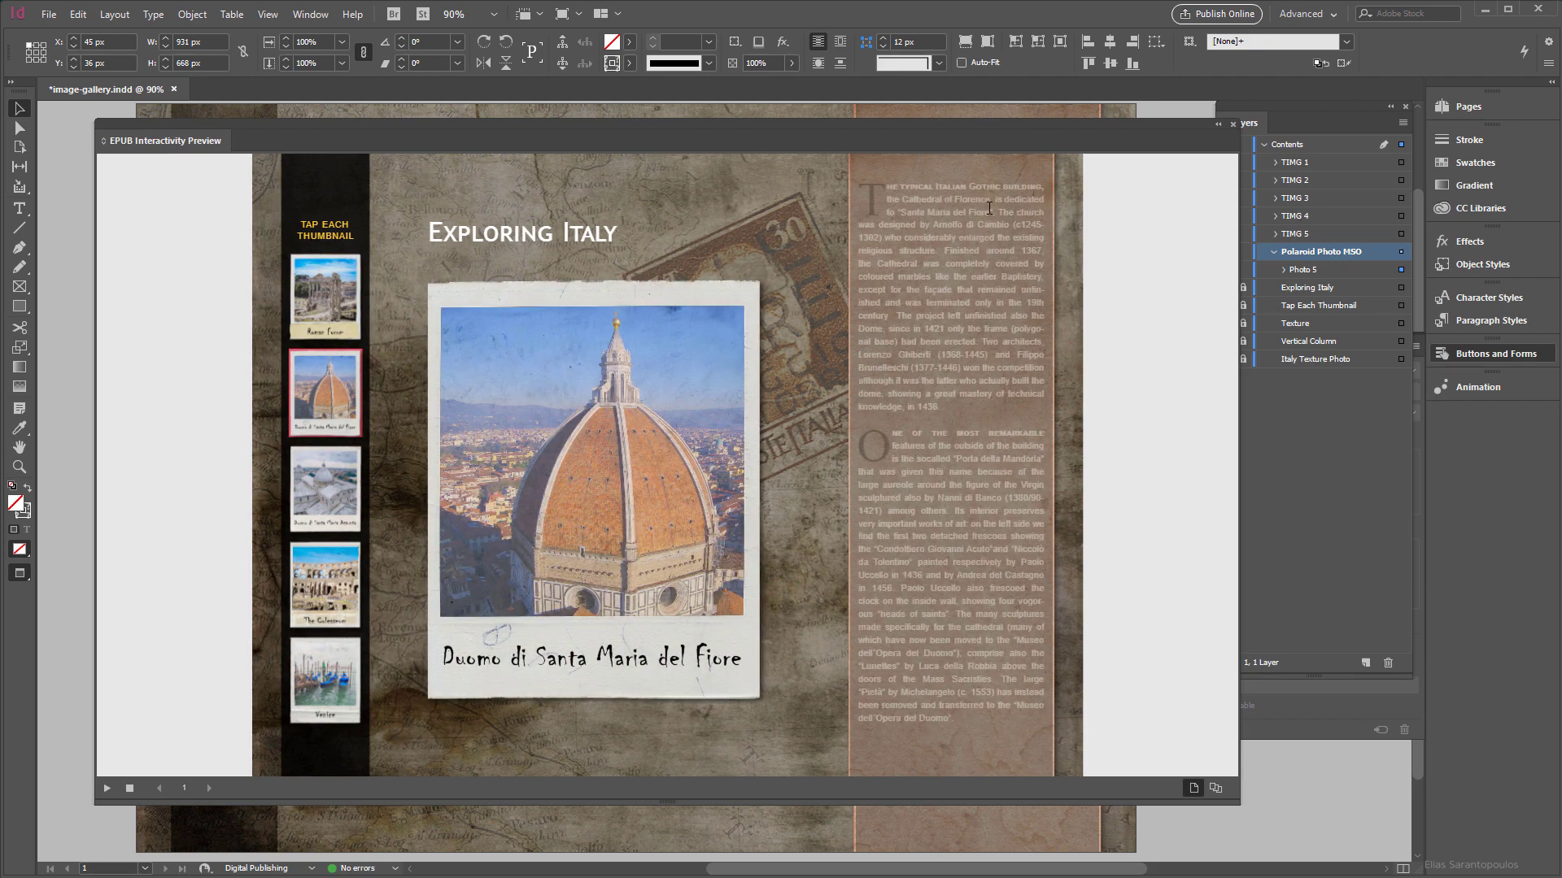
{"action": "left_click", "coordinate": [336, 488]}
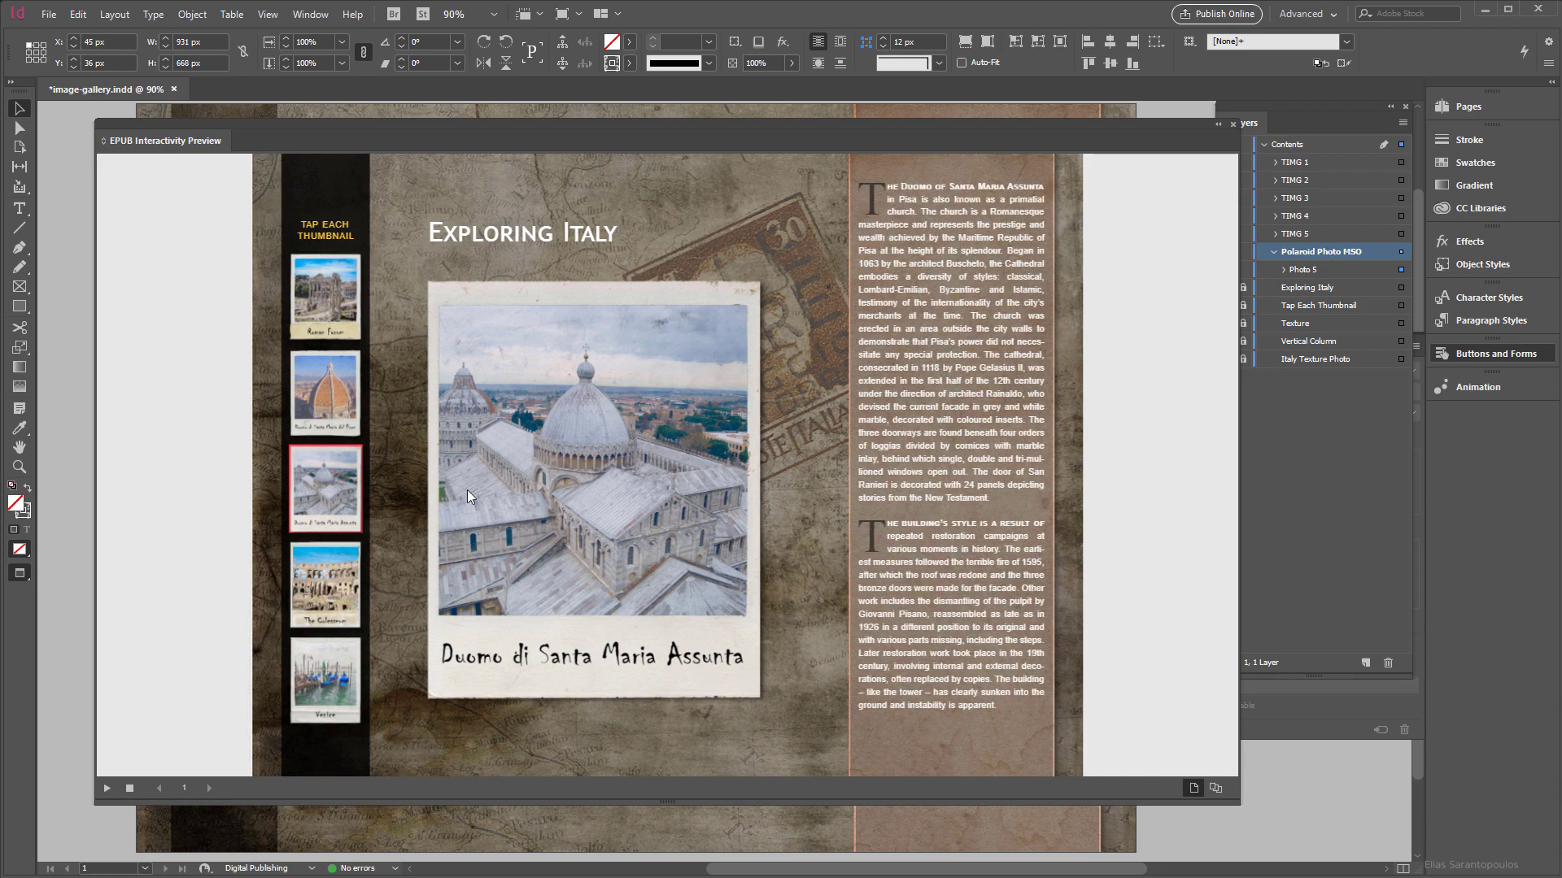
{"action": "left_click", "coordinate": [337, 580]}
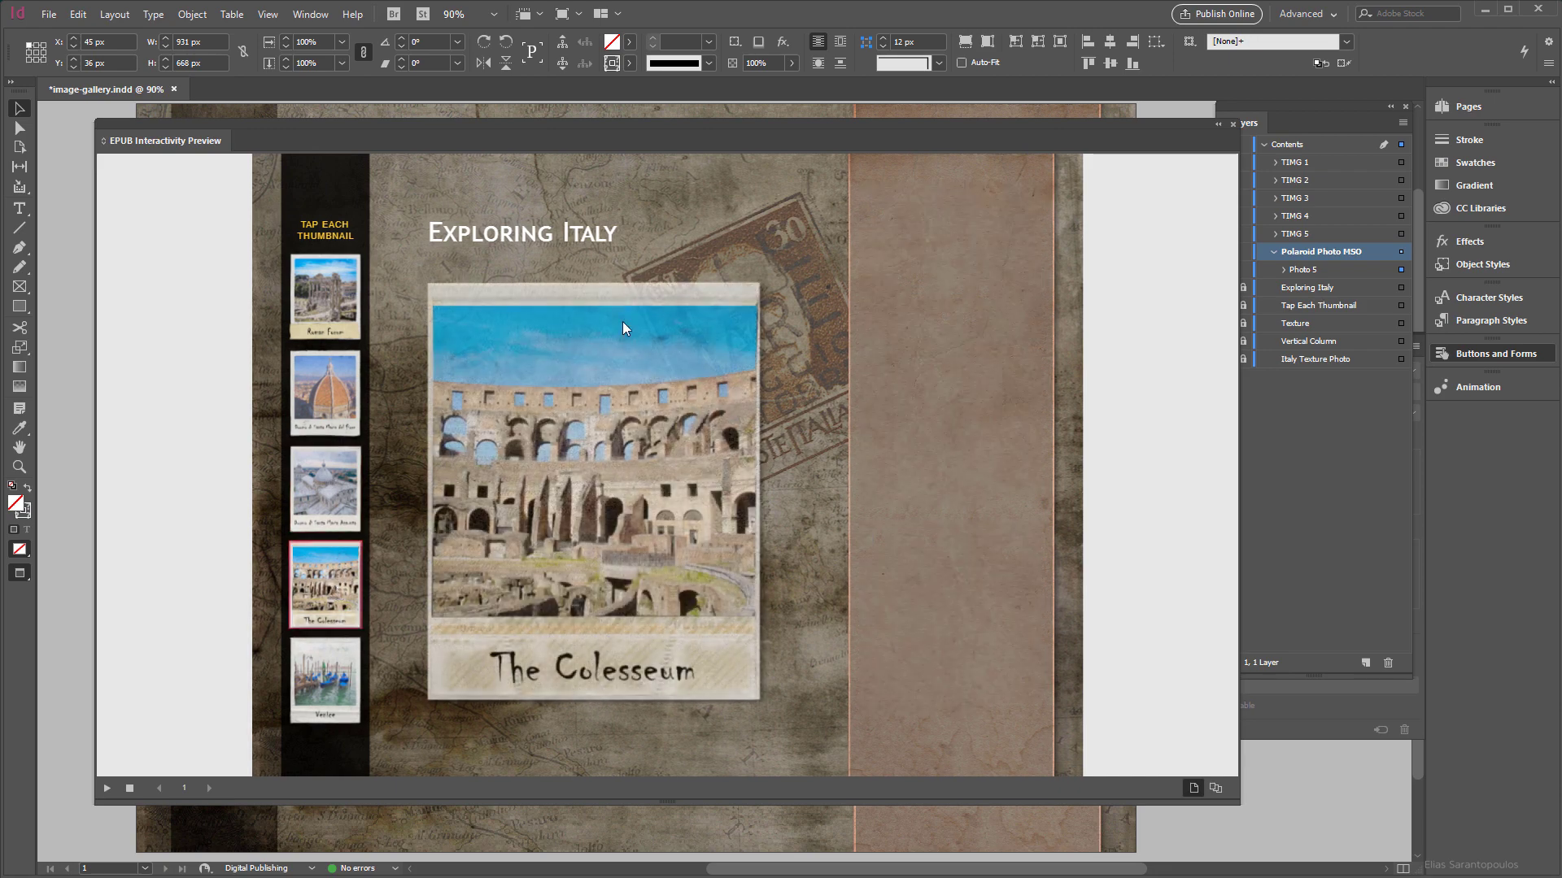
{"action": "left_click", "coordinate": [335, 669]}
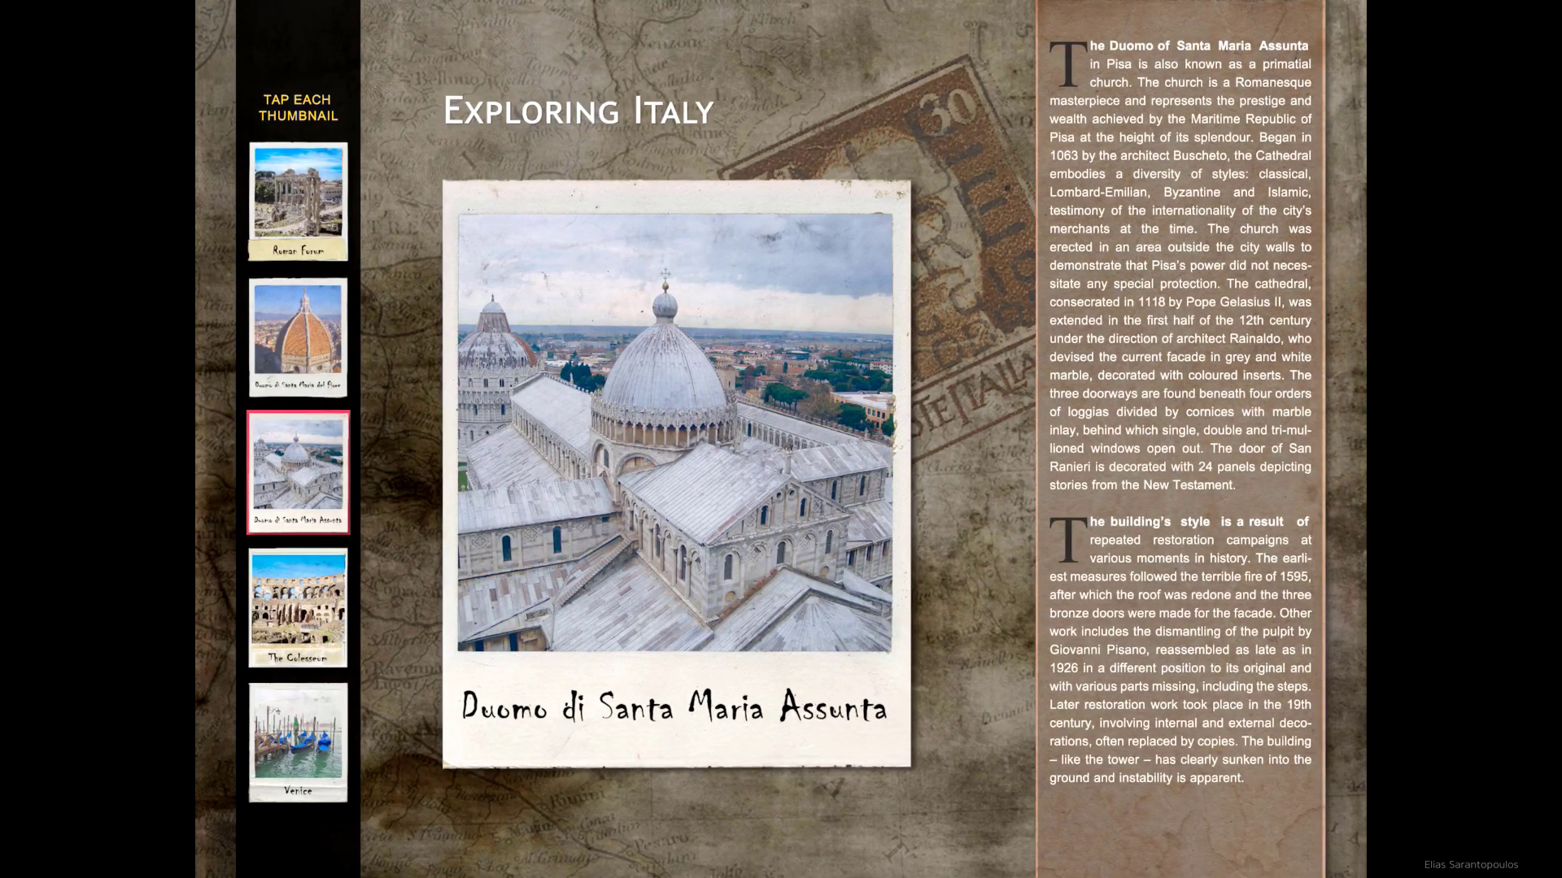
Bring up The Colesseum polaroid and its caption in the iPad EPUB reader
{"action": "left_click", "coordinate": [298, 608]}
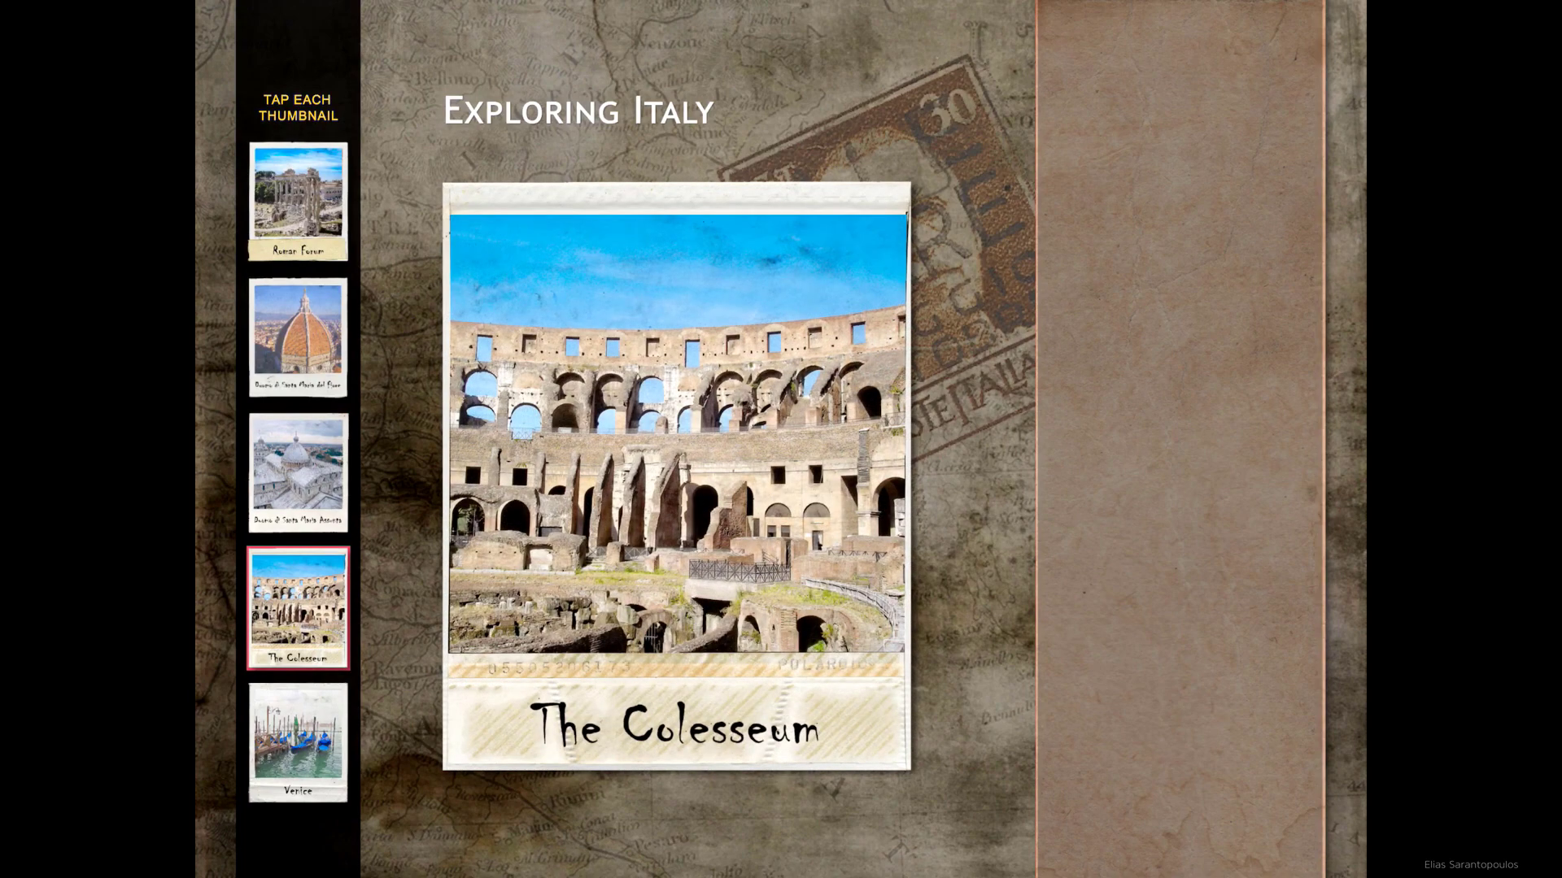